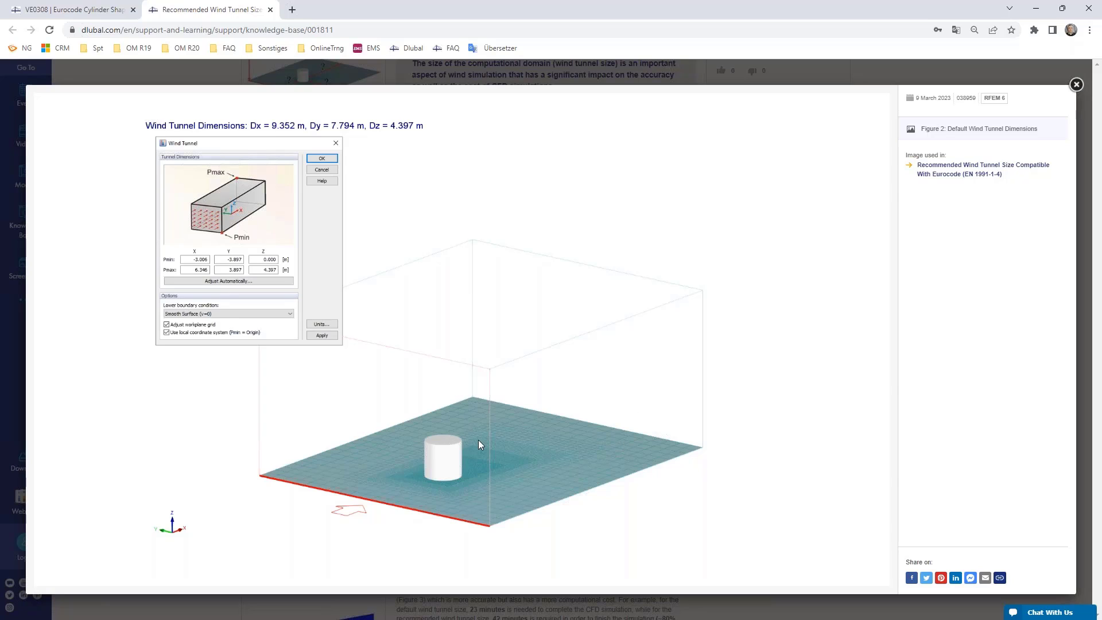
- Examine the recommended wind tunnel dimensions in the enlarged Figure 3 and close the image view
left_click(540, 75)
left_click(341, 342)
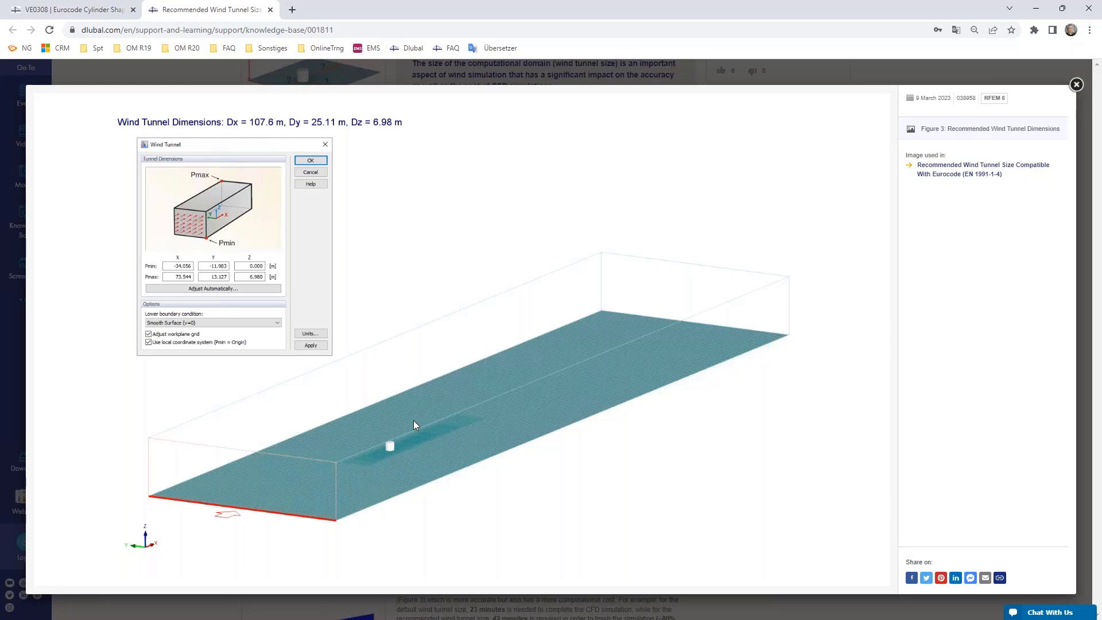
left_click(442, 85)
- Read the article paragraph comparing computation time for the default and recommended wind tunnel sizes, highlighting the relevant figures
scroll(442, 85, "down", 5)
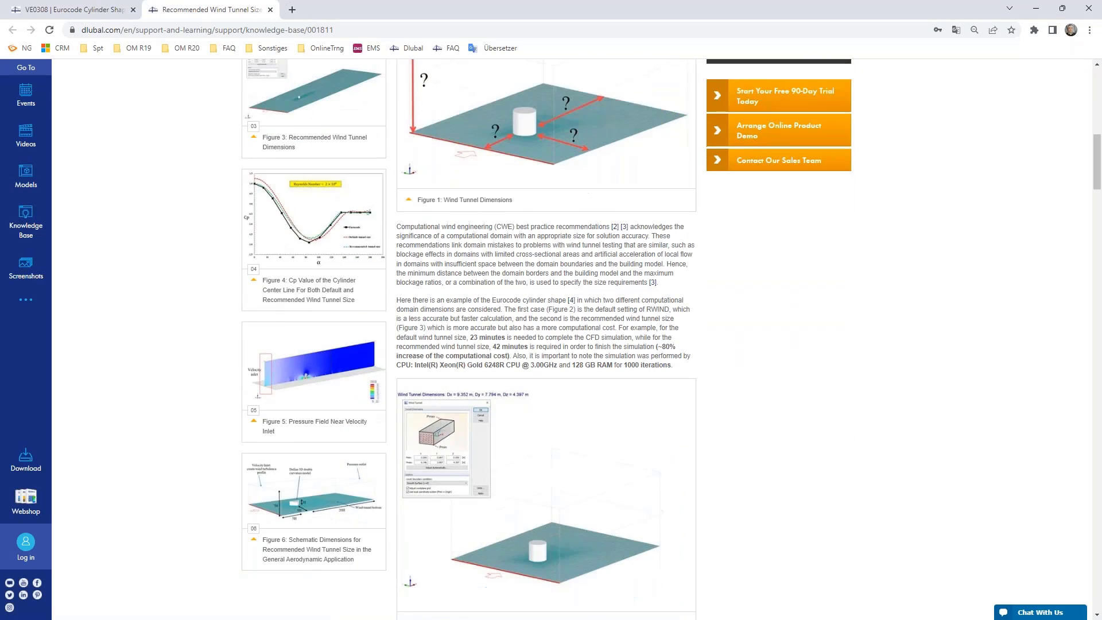
scroll(546, 339, "down", 2)
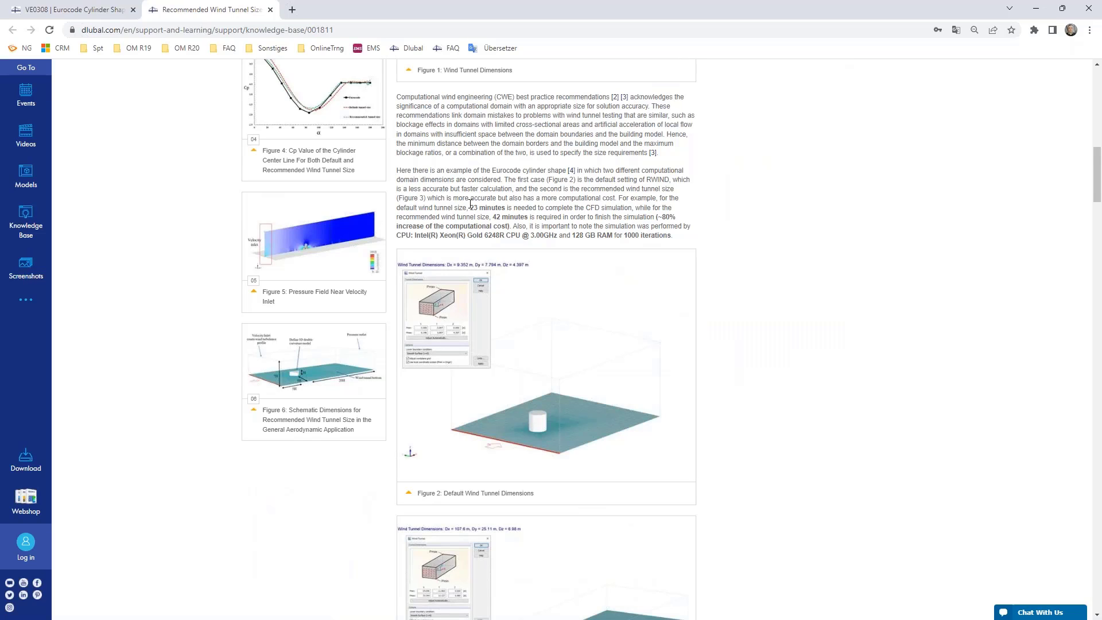
left_click_drag(470, 208, 513, 211)
key("ctrl+plus")
left_click(514, 211)
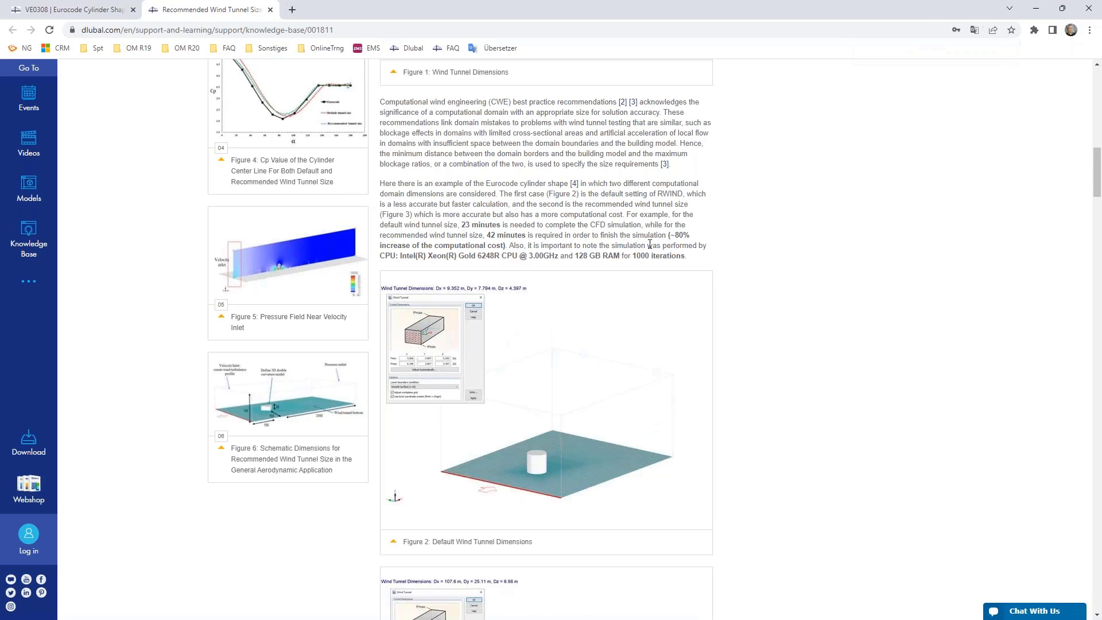
left_click_drag(671, 236, 689, 237)
left_click_drag(487, 236, 504, 236)
scroll(520, 259, "up", 4)
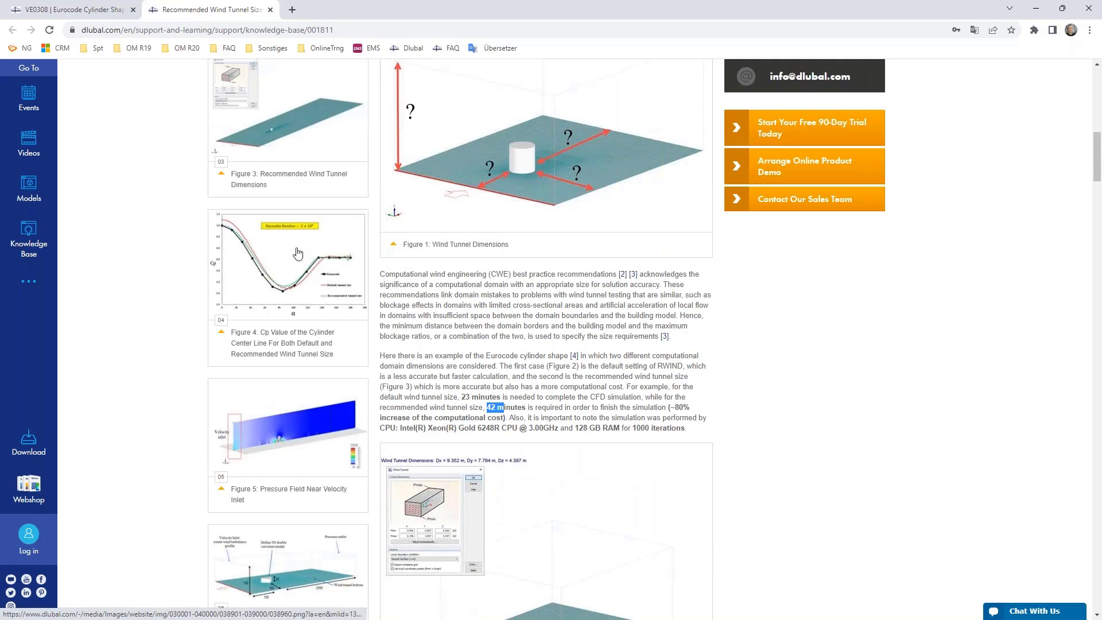
- Examine the Cp curves in Figure 4 for both tunnel sizes, and close the article and the remaining browser page
left_click(272, 256)
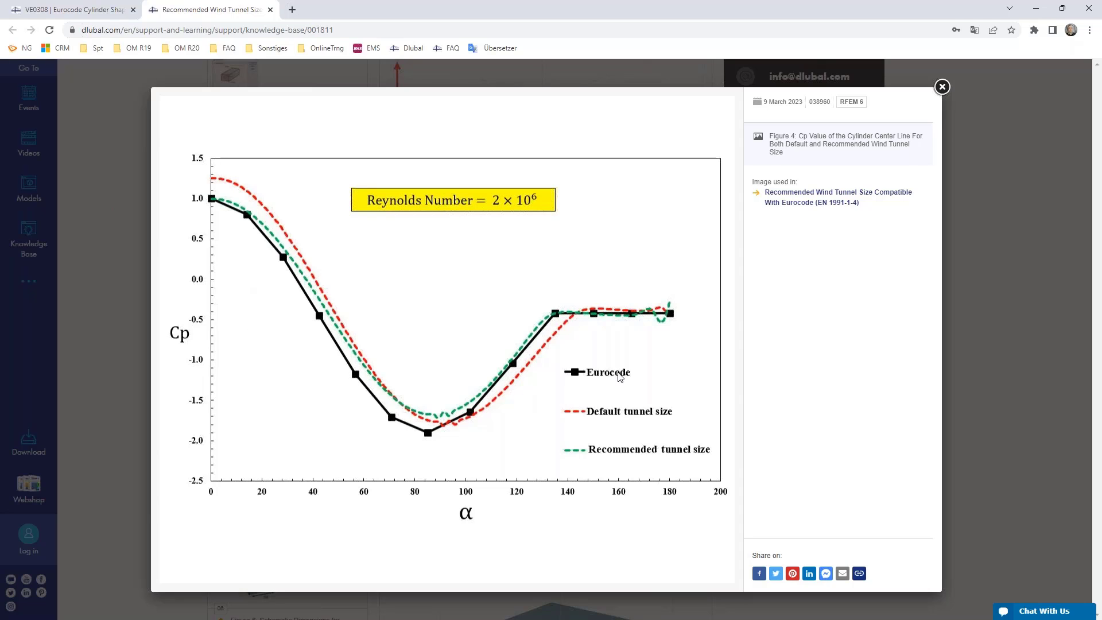
left_click(121, 277)
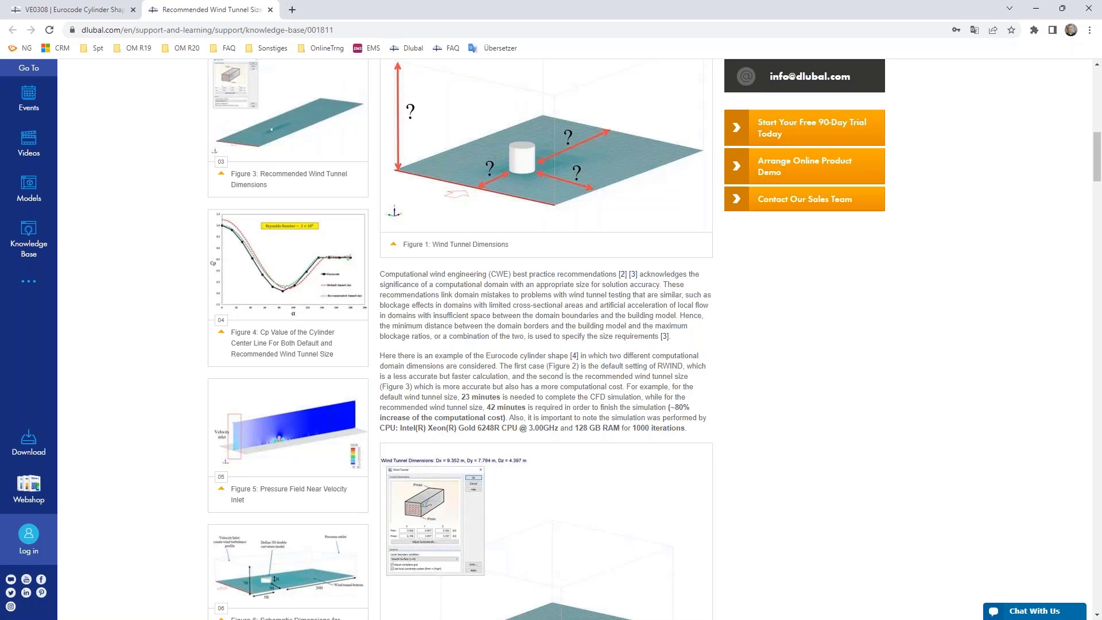
left_click(270, 9)
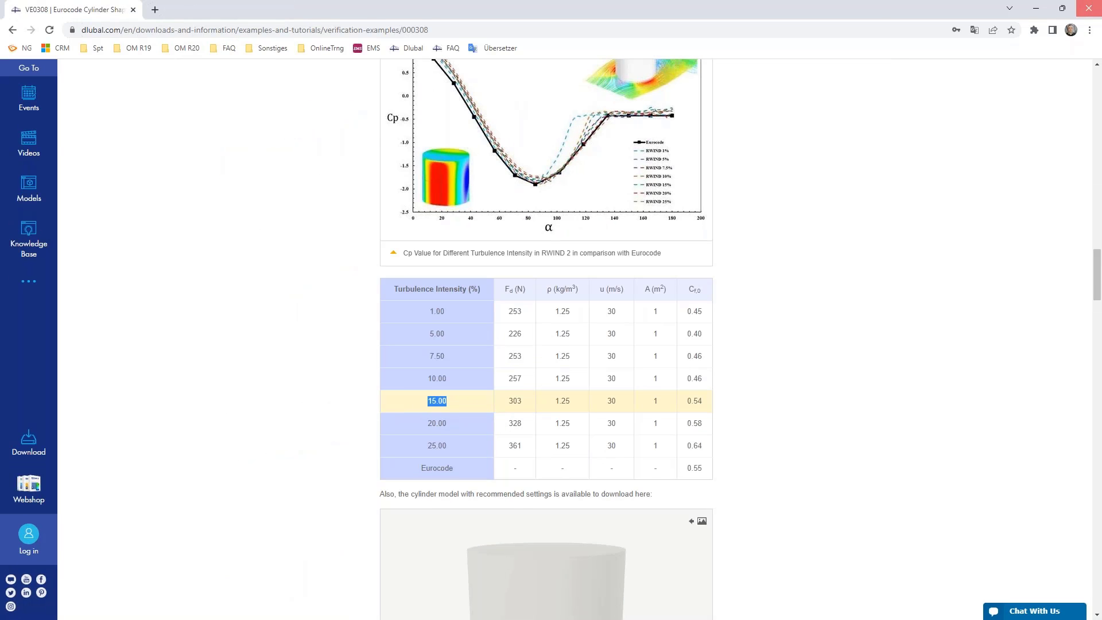
left_click(1089, 9)
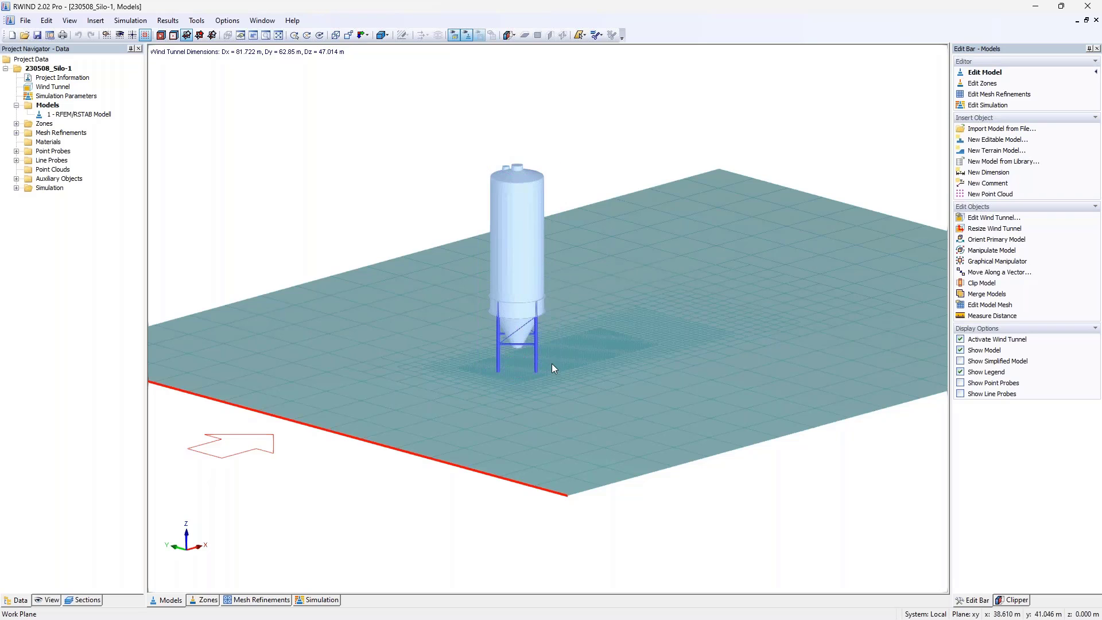
- Examine the silo in the RWIND wind tunnel and compare it with its structural model in RFEM
scroll(549, 379, "up", 3)
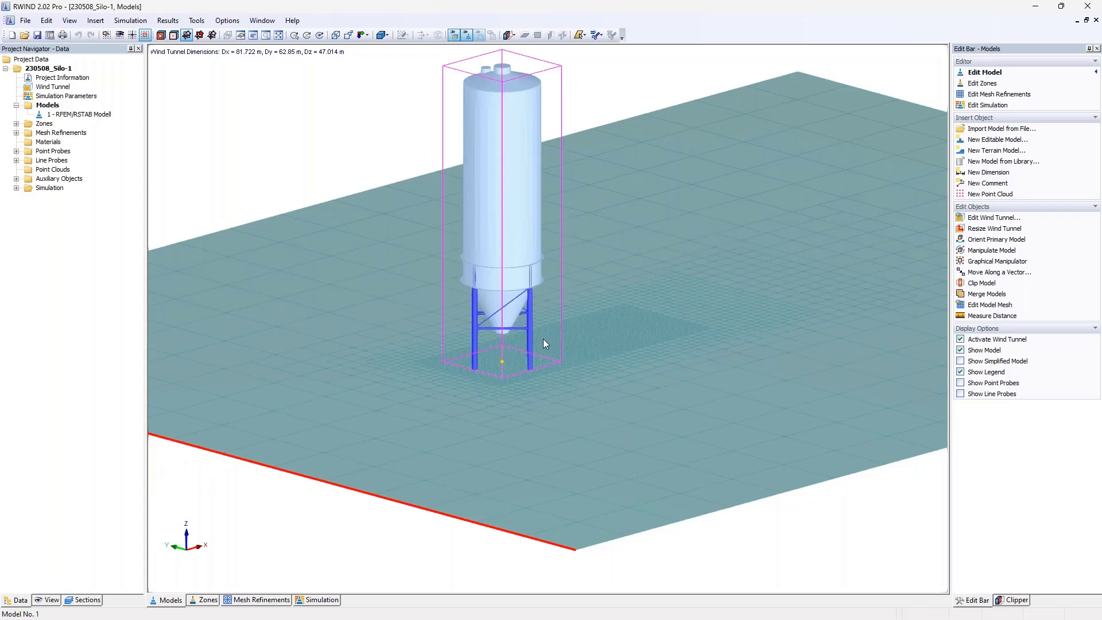
middle_click_drag(543, 339, 496, 350, "ctrl")
middle_click_drag(537, 268, 547, 351, "ctrl")
scroll(547, 349, "down", 2)
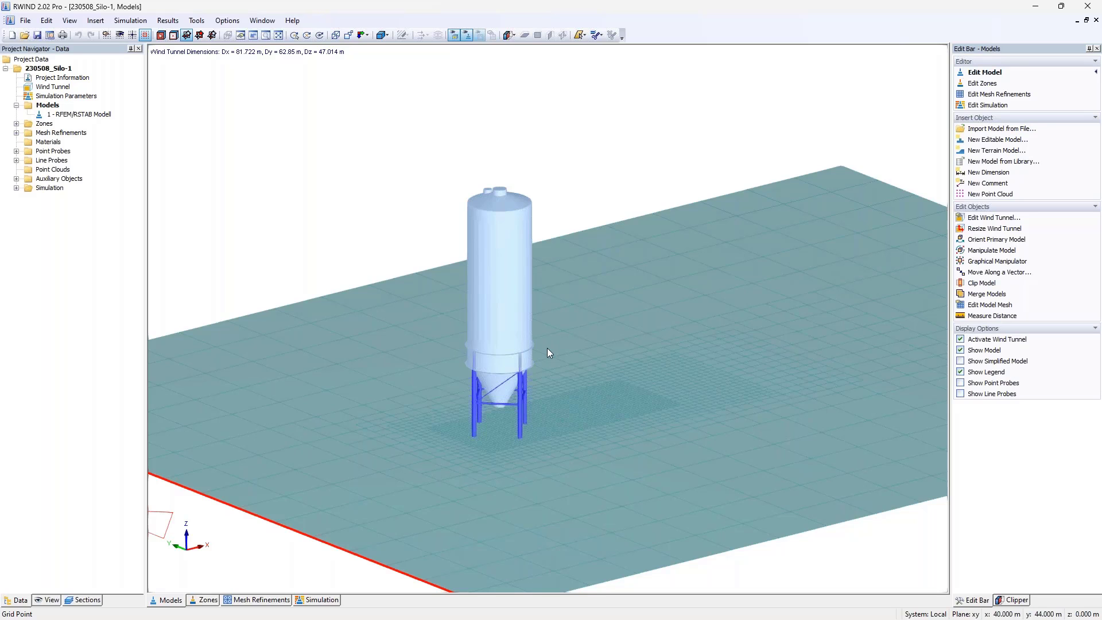
middle_click_drag(598, 298, 613, 271)
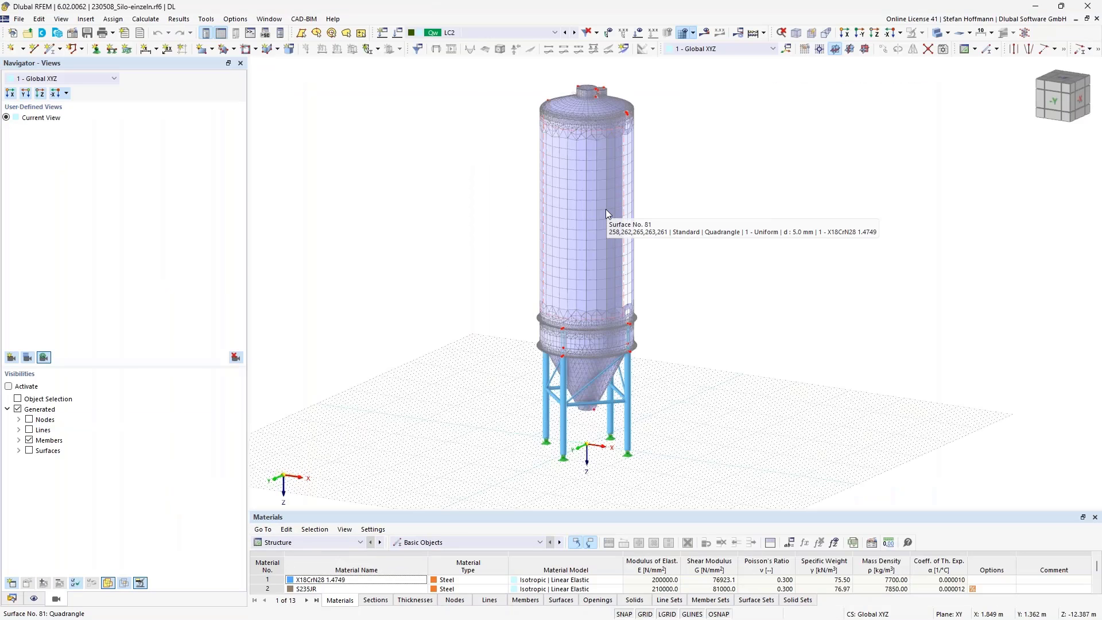
middle_click_drag(405, 285, 567, 302, "ctrl")
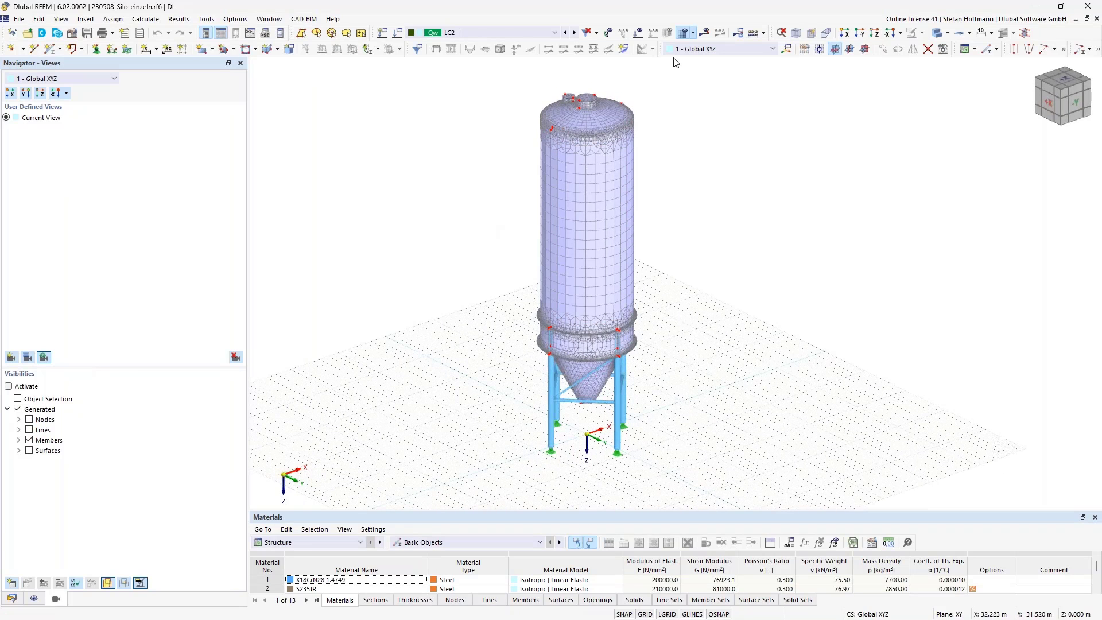
left_click(796, 34)
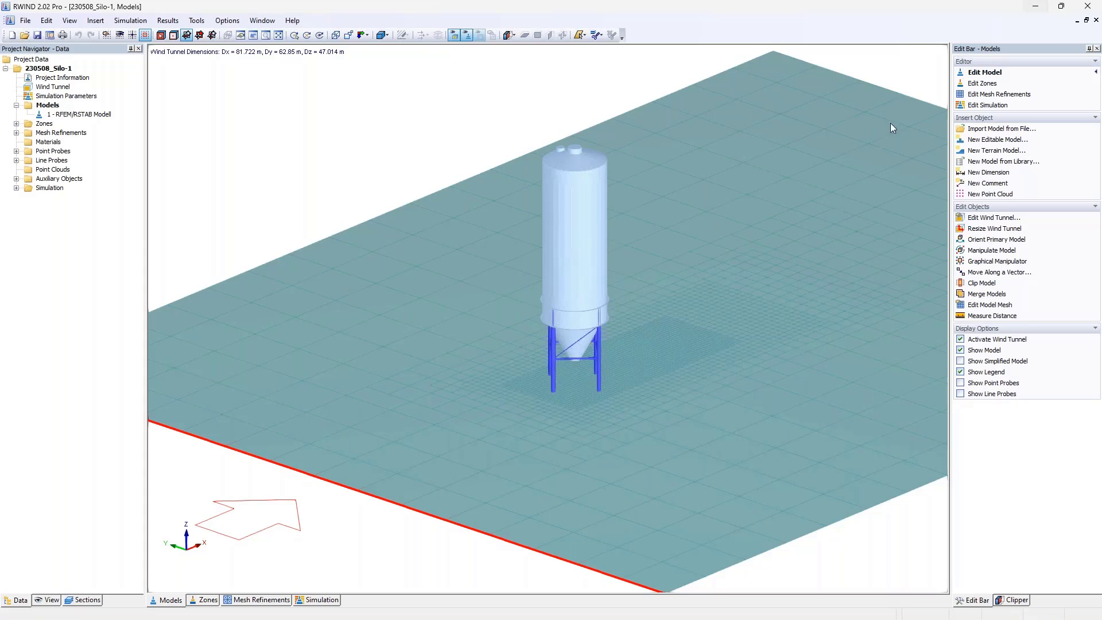
- Measure the distance from the base of a silo support leg to the top of the silo in RWIND
scroll(560, 274, "up", 1)
scroll(517, 300, "up", 3)
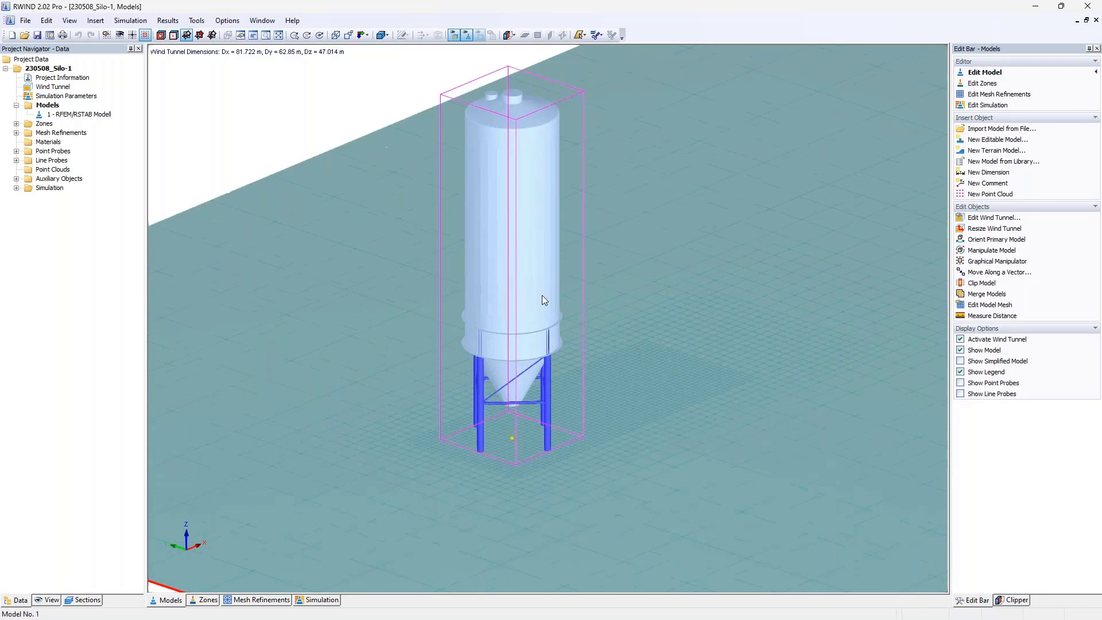
middle_click_drag(618, 273, 652, 306, "ctrl")
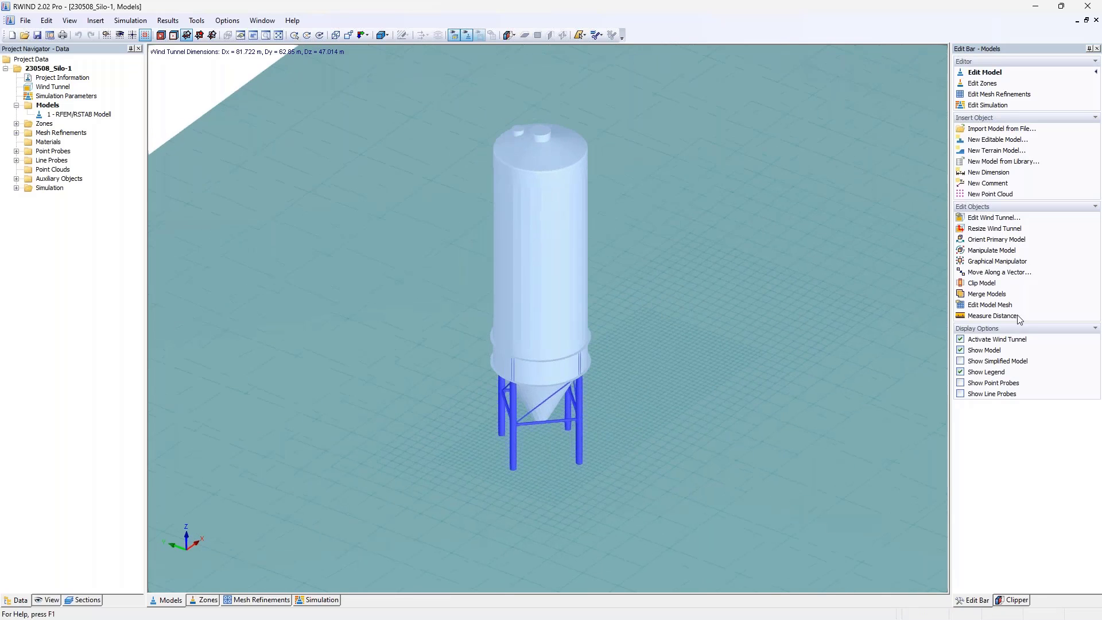
left_click(989, 317)
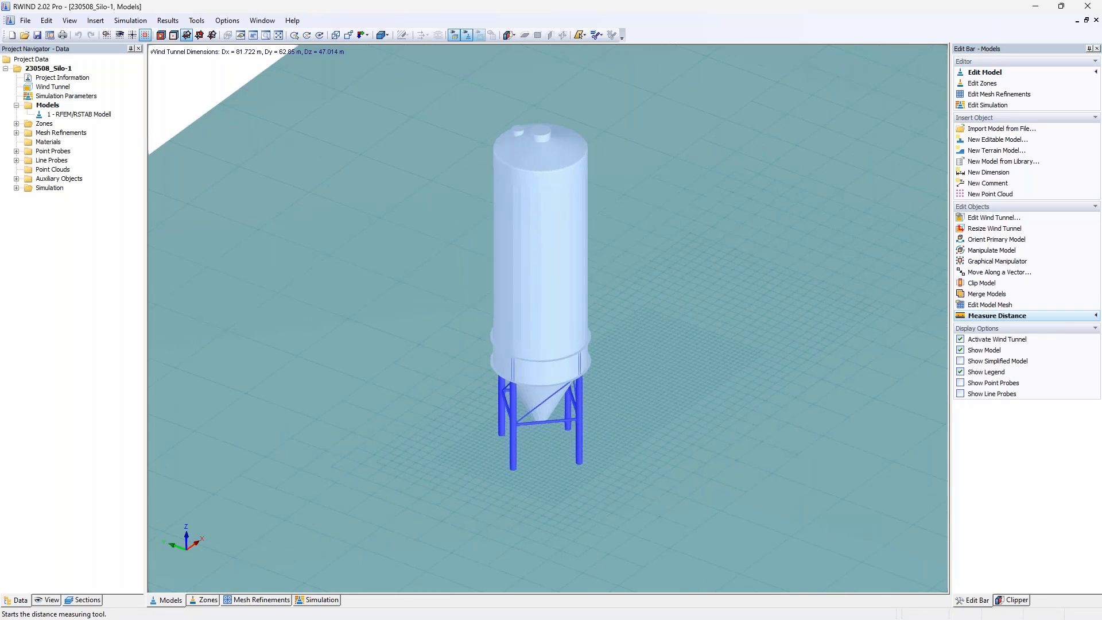
left_click(580, 465)
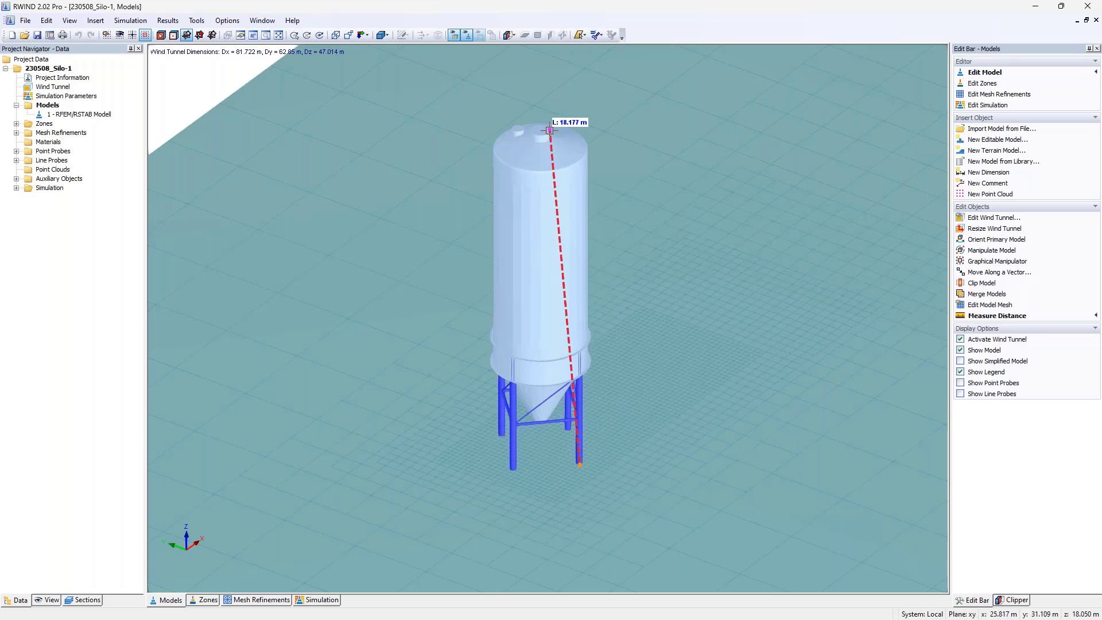
key("Escape")
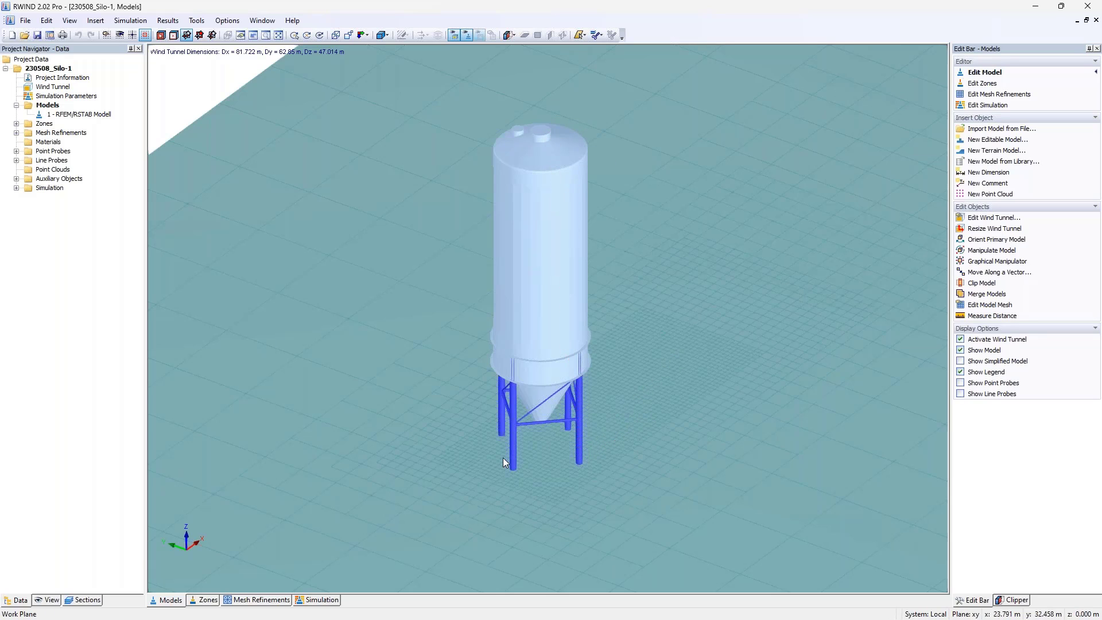
middle_click_drag(504, 458, 512, 380, "ctrl")
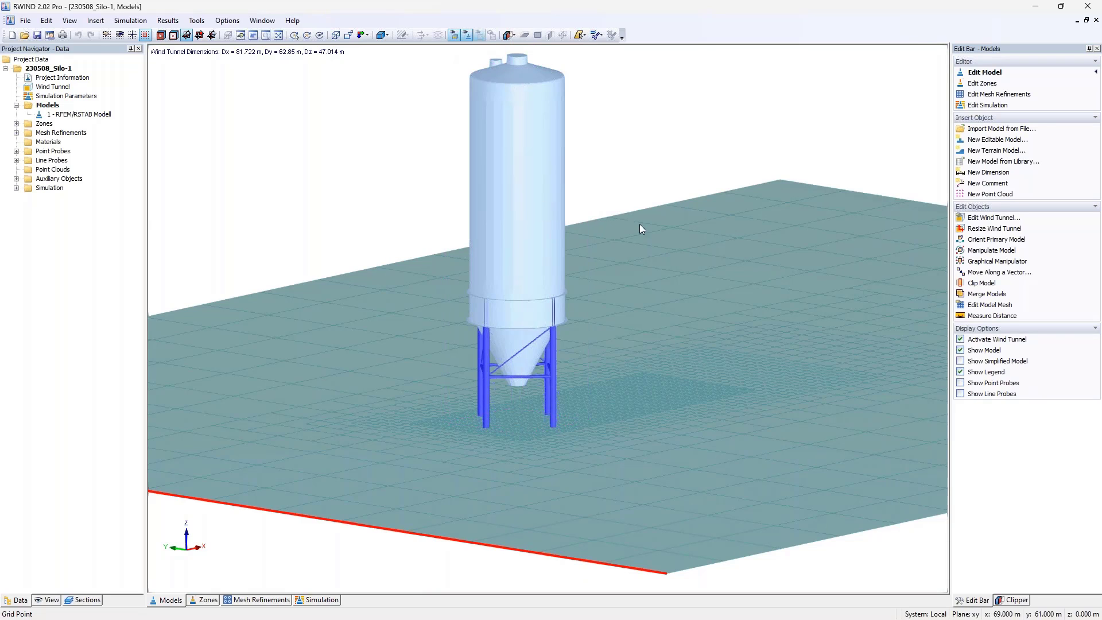
middle_click_drag(629, 212, 610, 244, "ctrl")
scroll(606, 241, "down", 1)
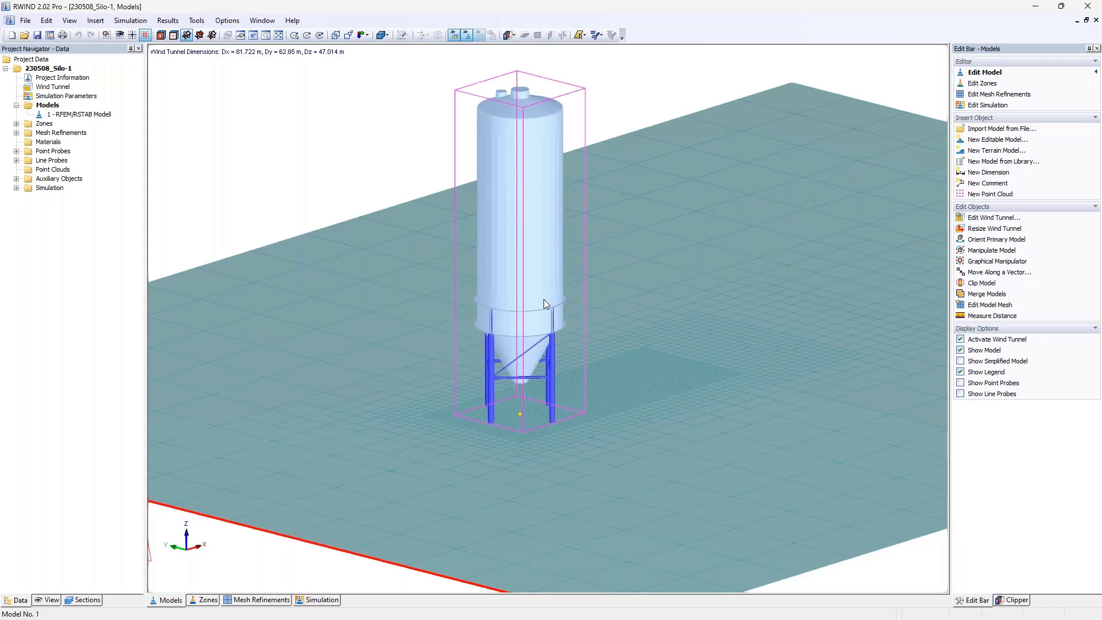
- Switch to RFEM and review the export formats available for the silo model
key("alt+Tab")
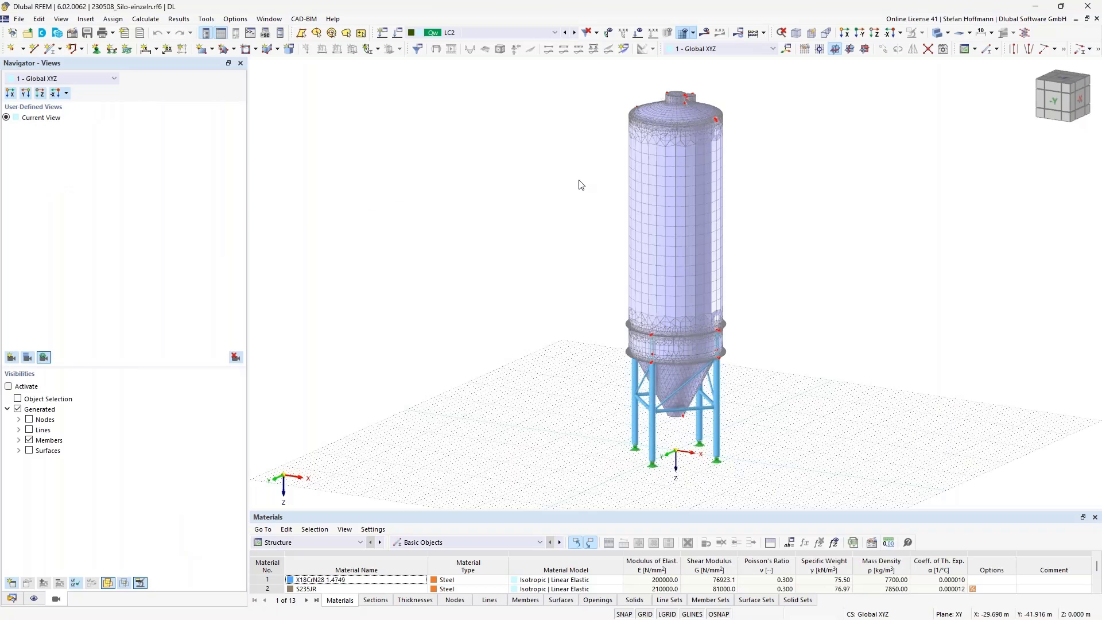
middle_click_drag(557, 188, 466, 195)
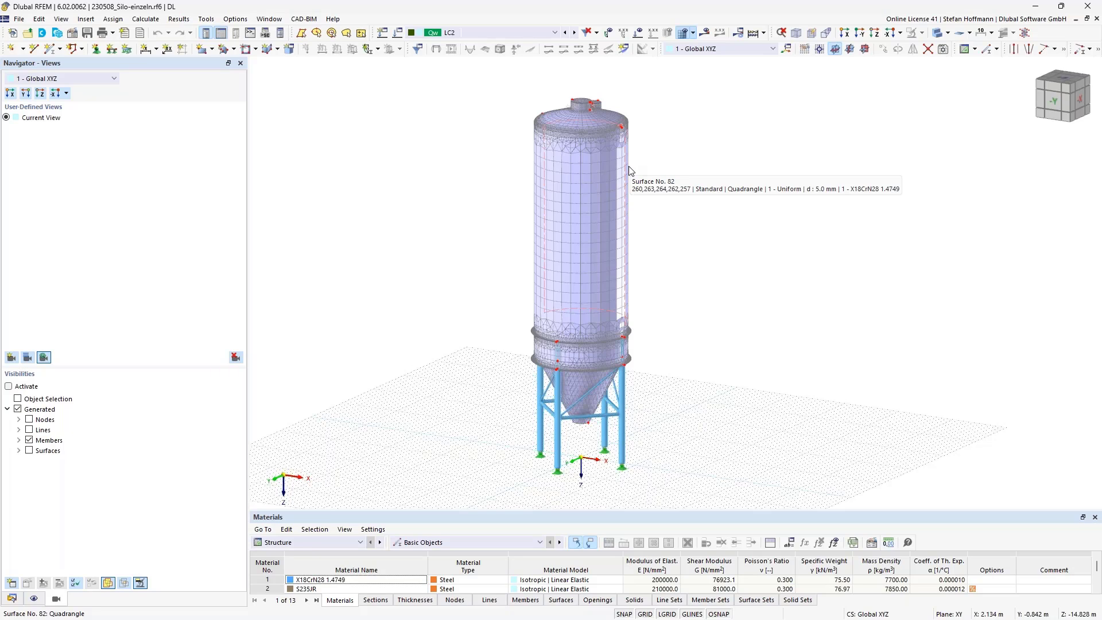
left_click(19, 18)
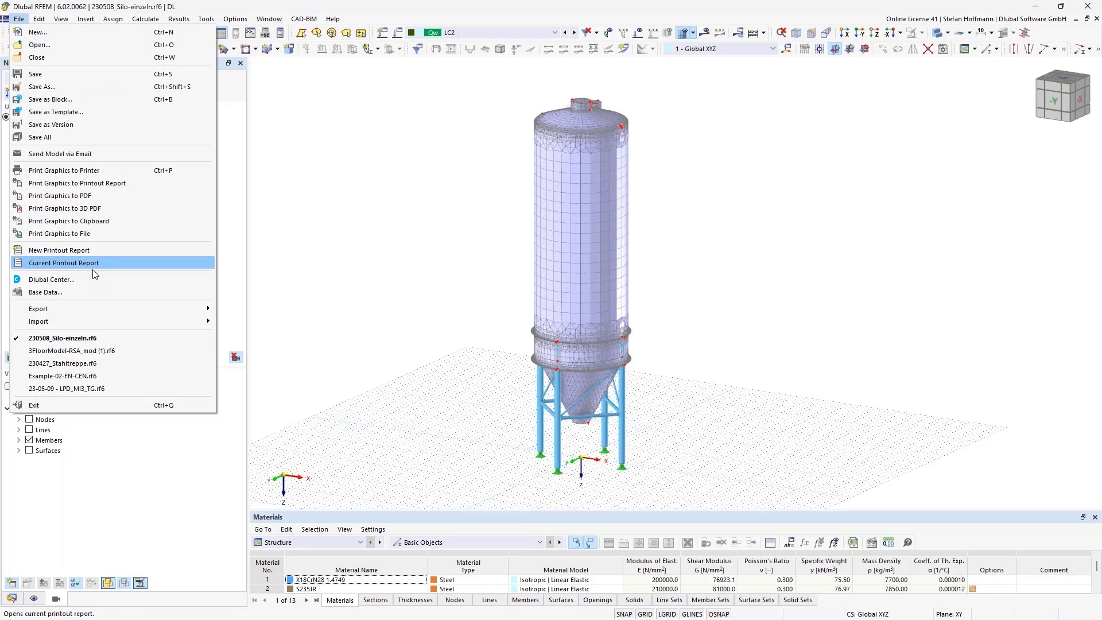
mouse_move(93, 308)
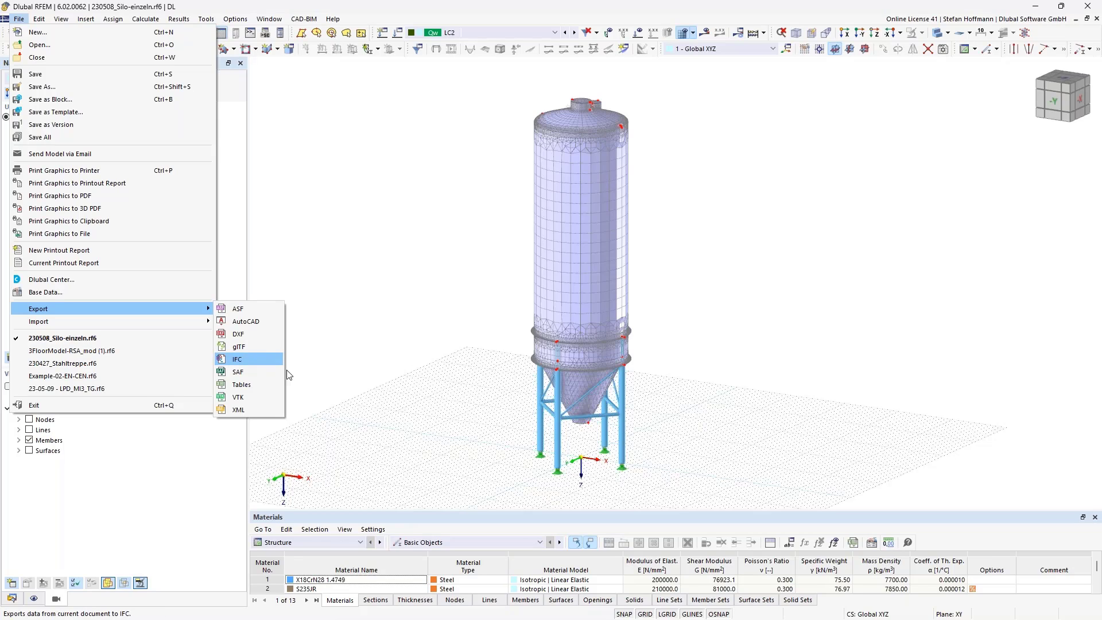
left_click(443, 422)
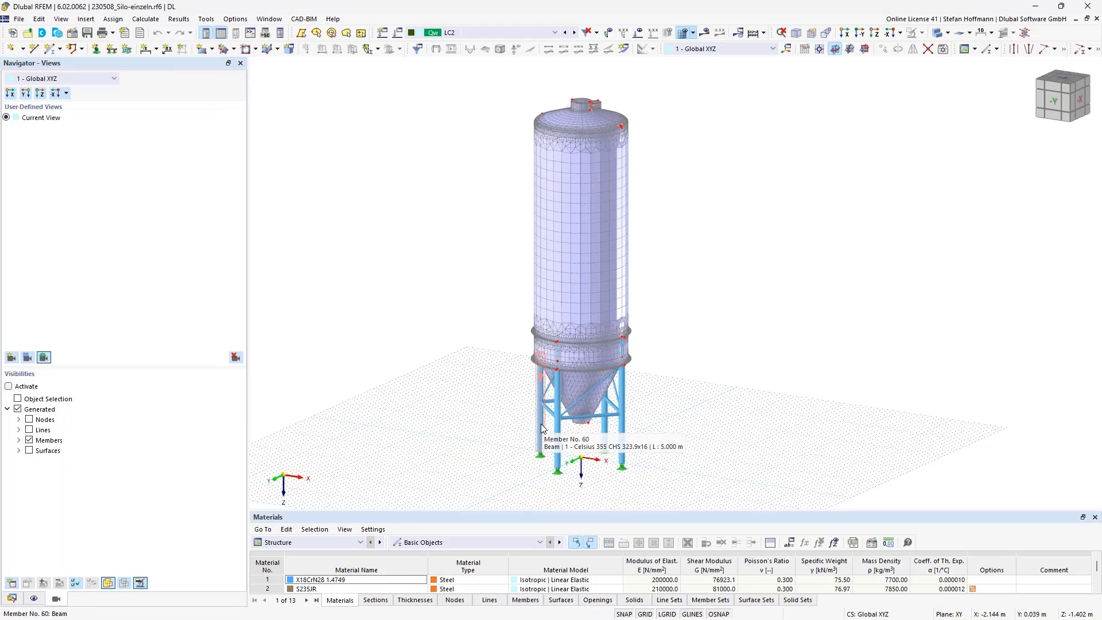
- Review the project location in the model parameters of the silo's base data, and close the dialog
left_click(12, 598)
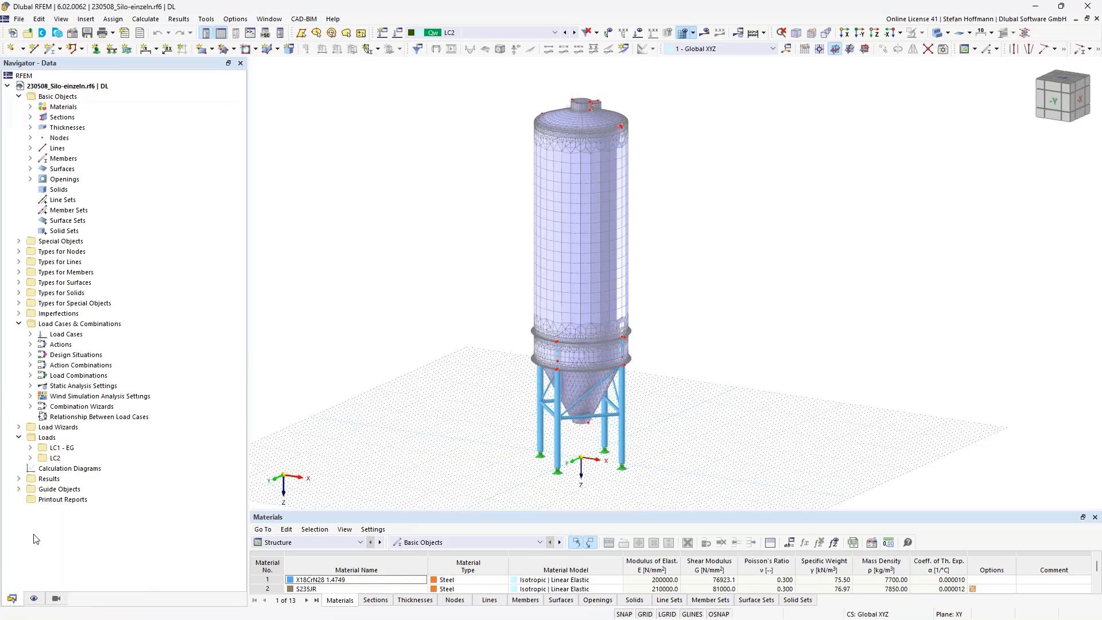
right_click(92, 86)
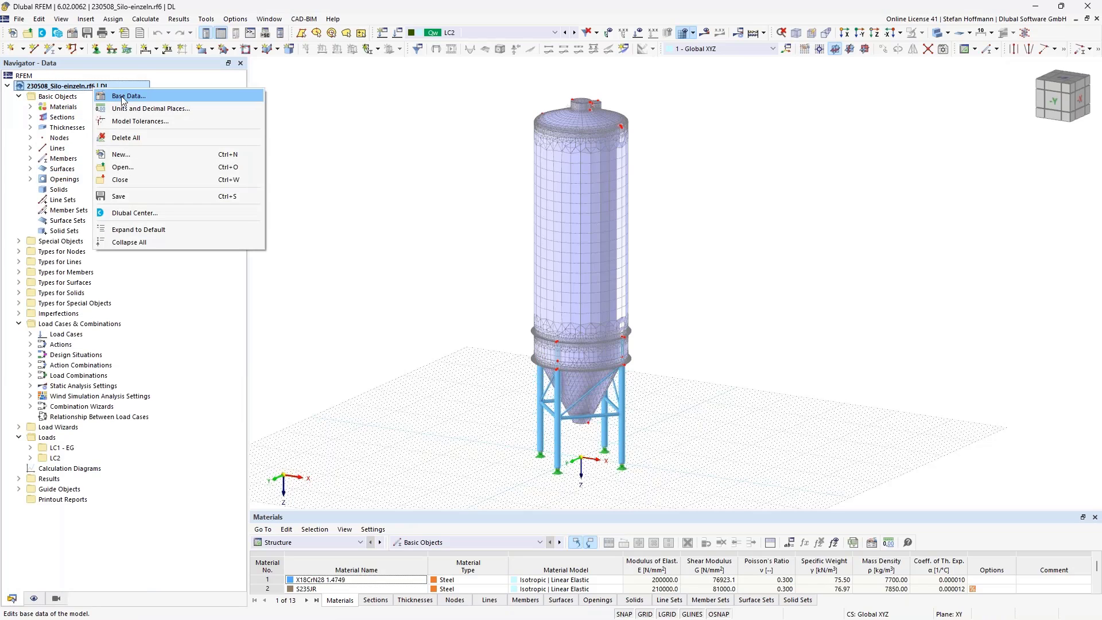
left_click(123, 95)
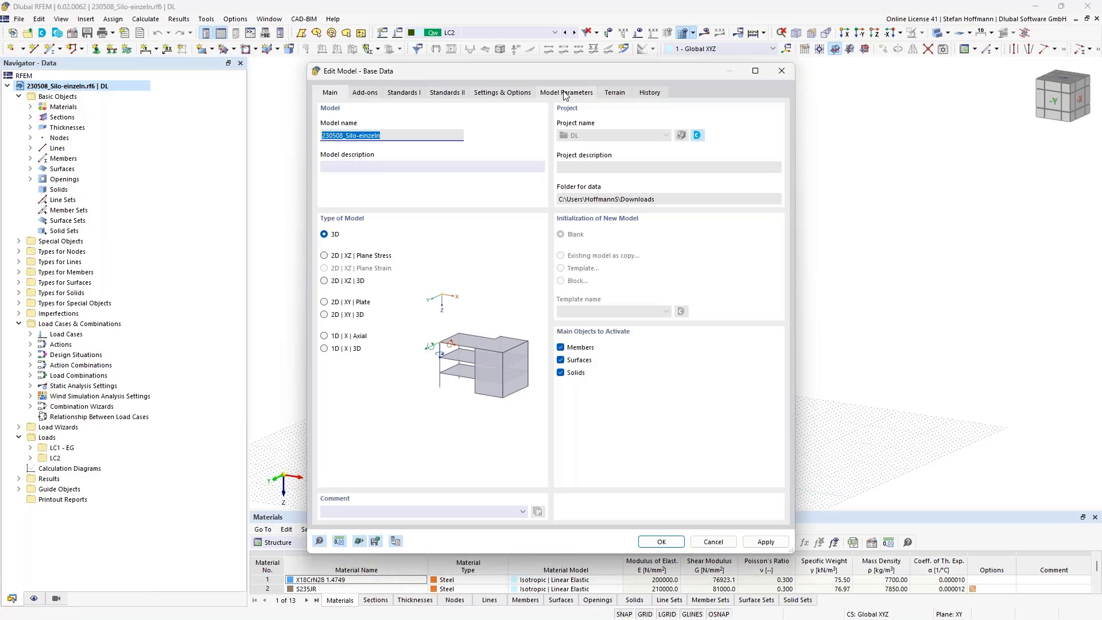
left_click(565, 92)
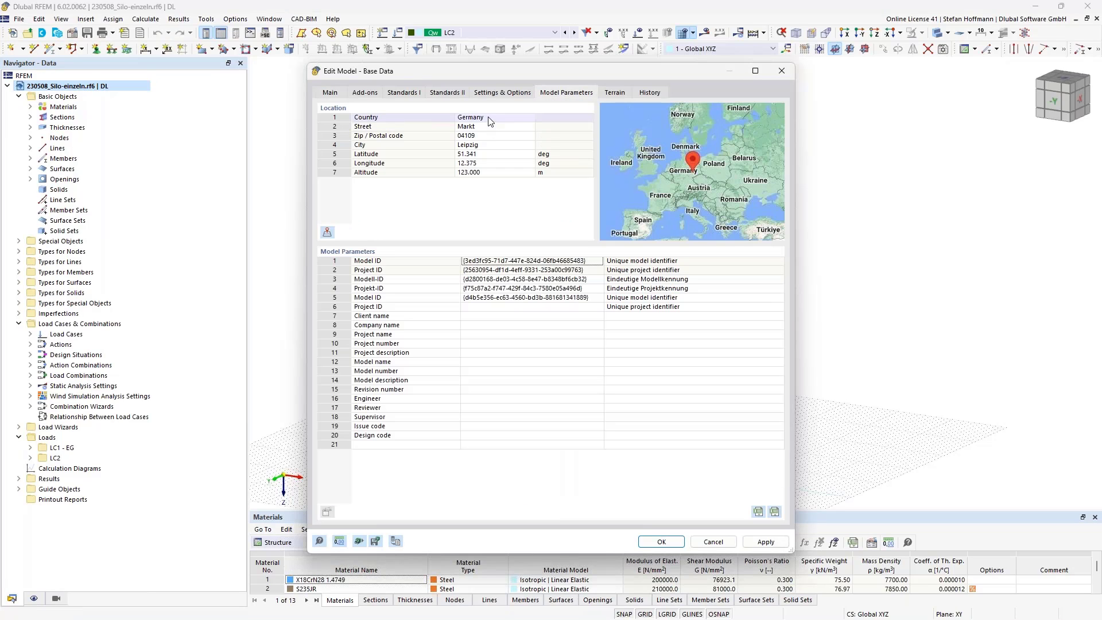
left_click(468, 145)
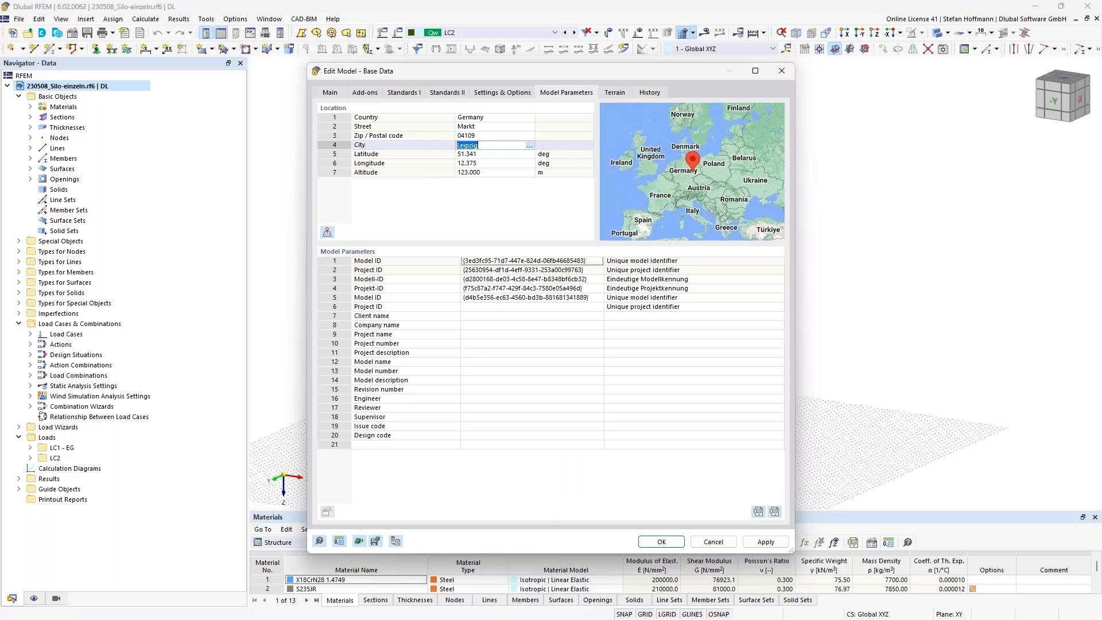
left_click(781, 71)
- Inspect the EN 1991 wind profile's settings and its turbulence intensity diagram, and close the profile
left_click(19, 427)
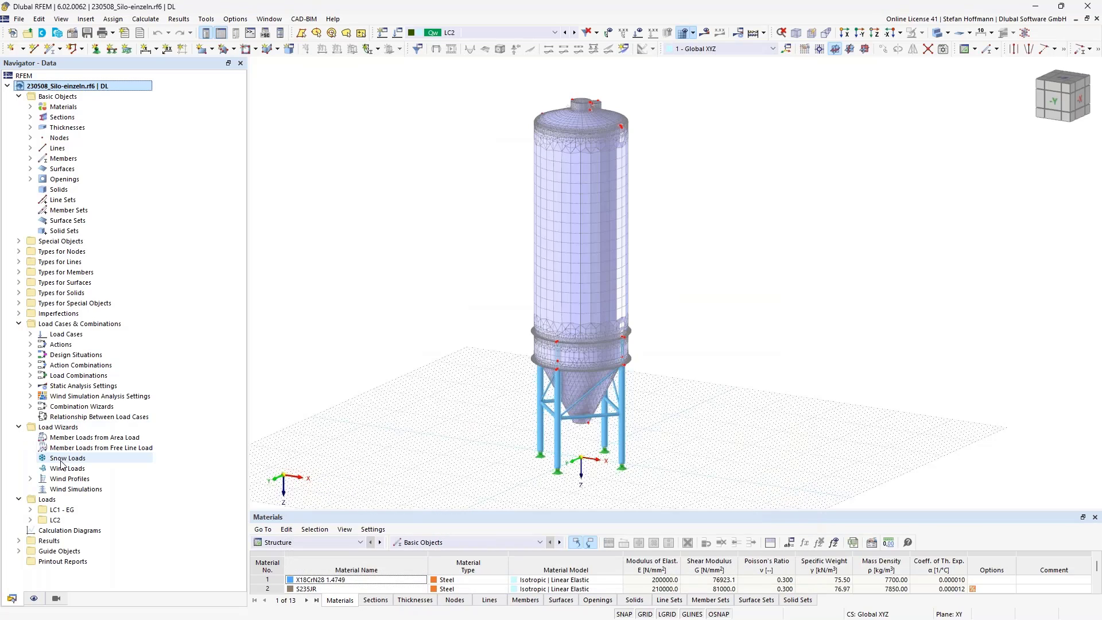
left_click(30, 479)
double_click(78, 490)
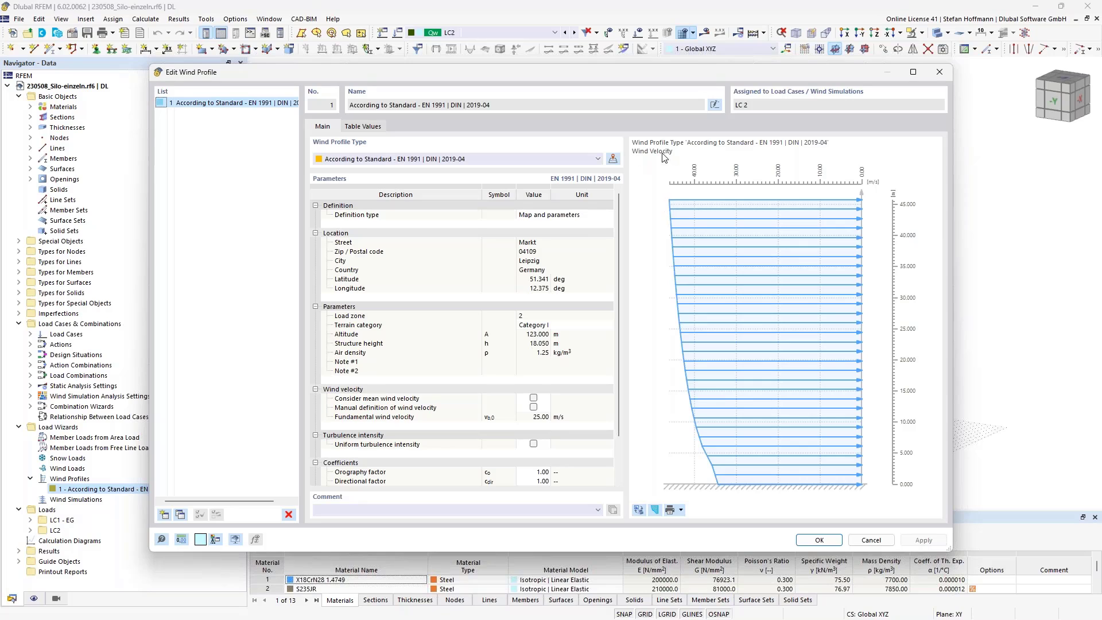
left_click(655, 511)
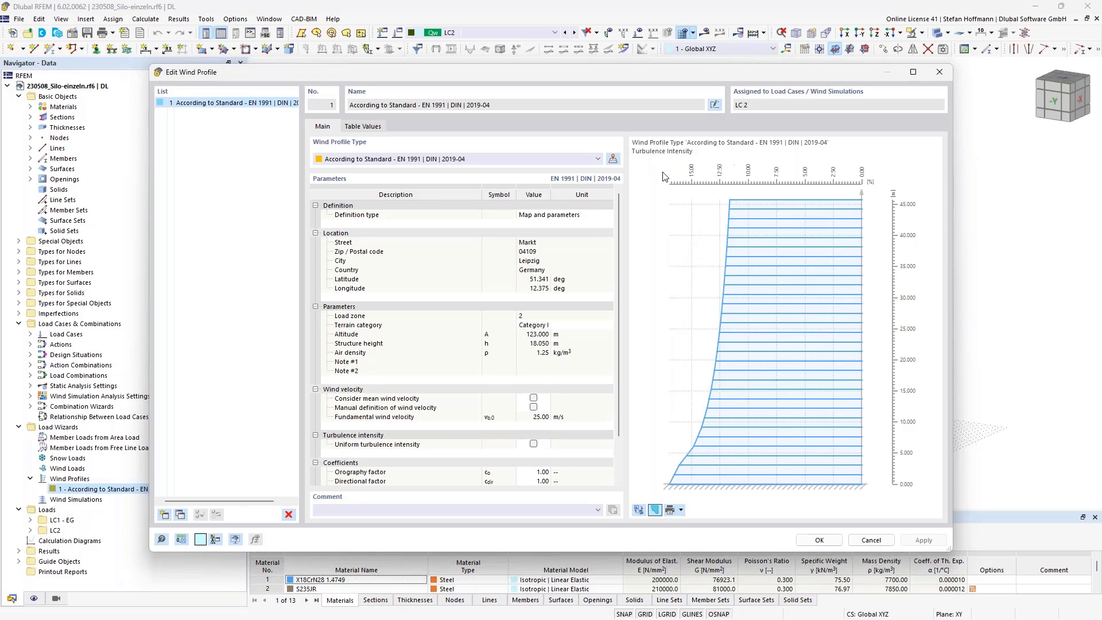
left_click(941, 72)
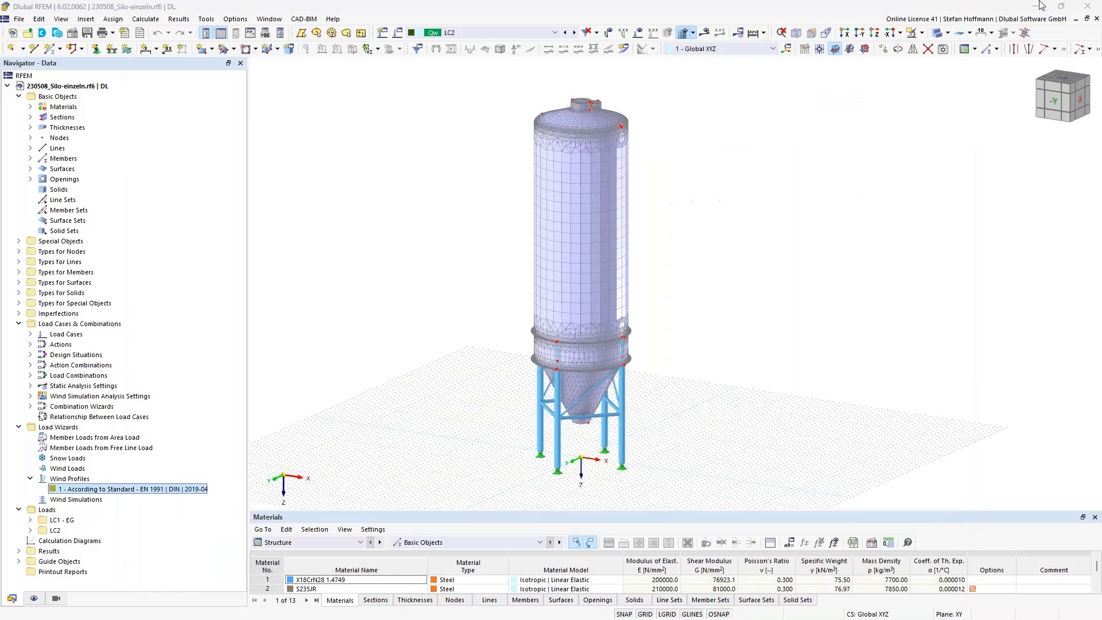
- Switch to RWIND, review the wind speed profile by height in the simulation parameters, and close the dialog
left_click(1041, 6)
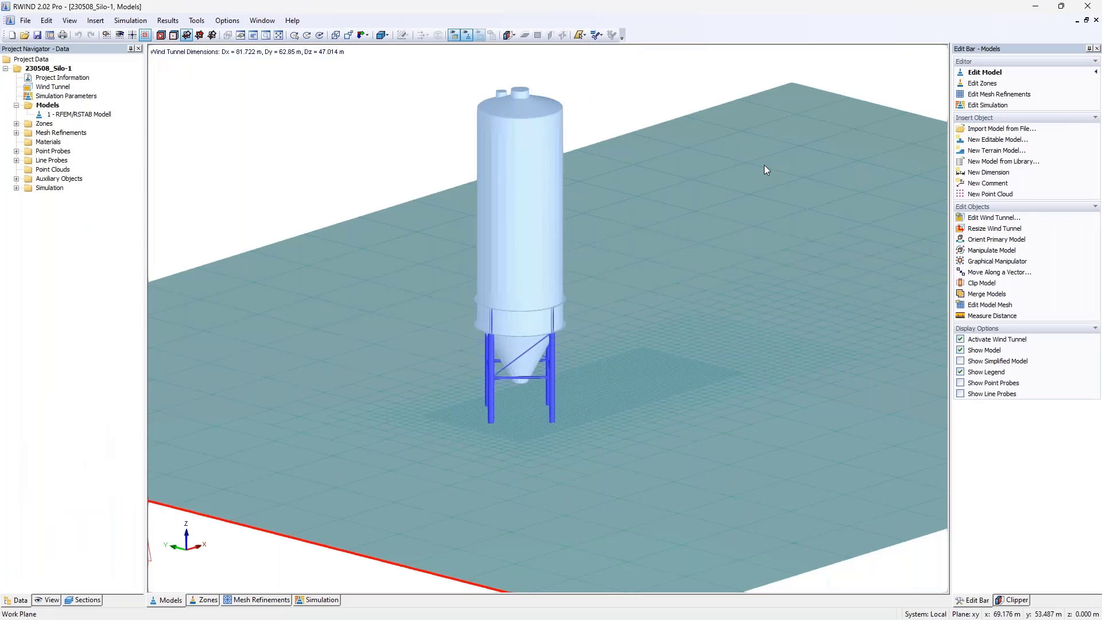
left_click(130, 20)
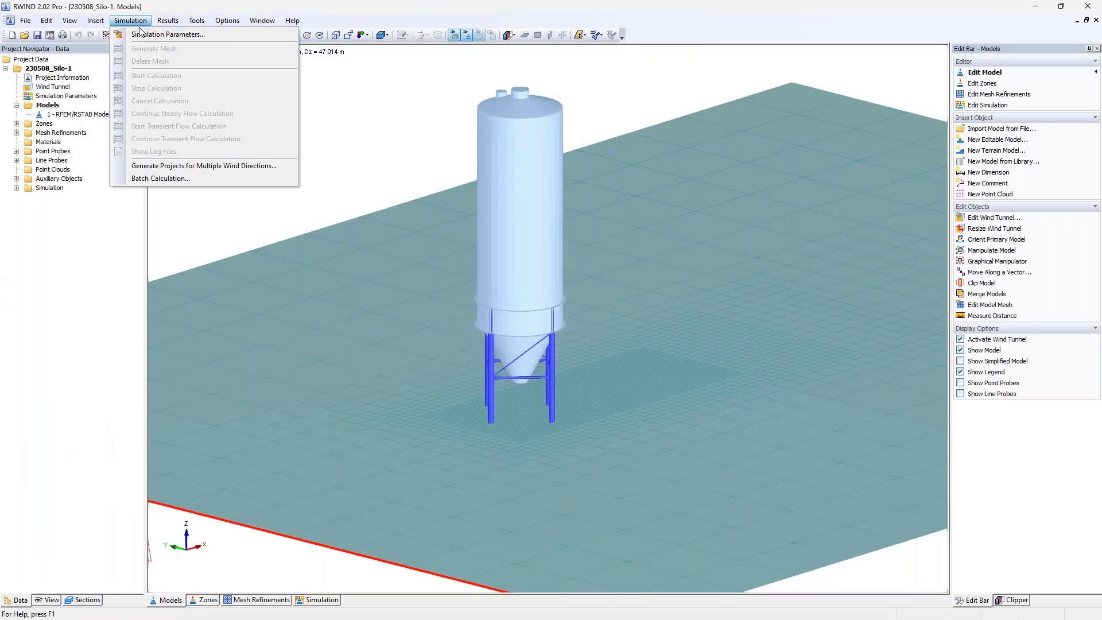
left_click(143, 36)
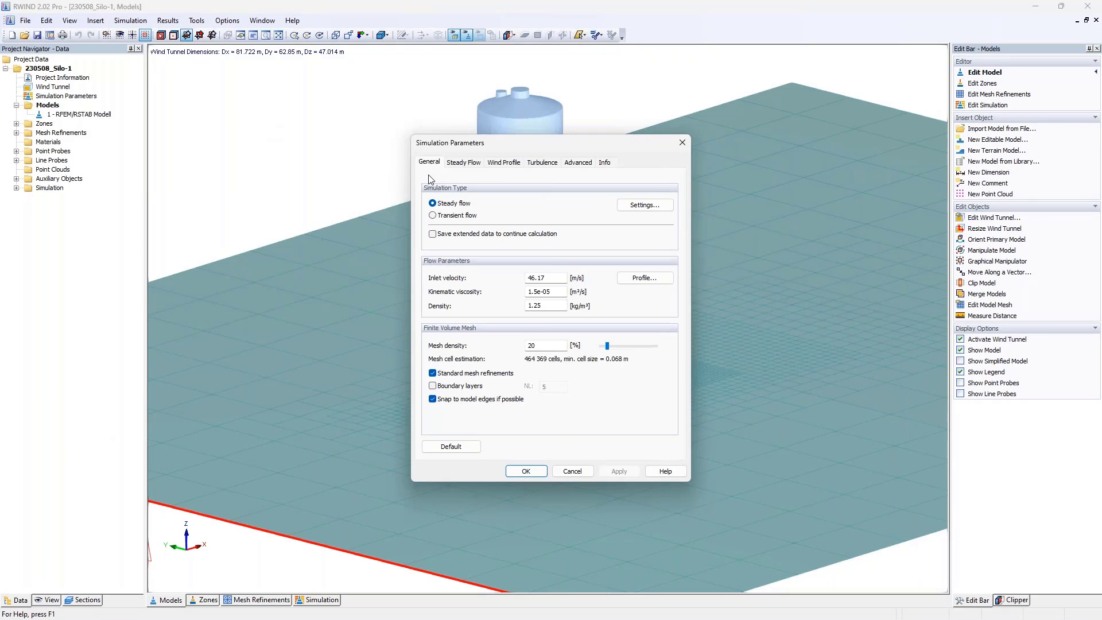
left_click(503, 162)
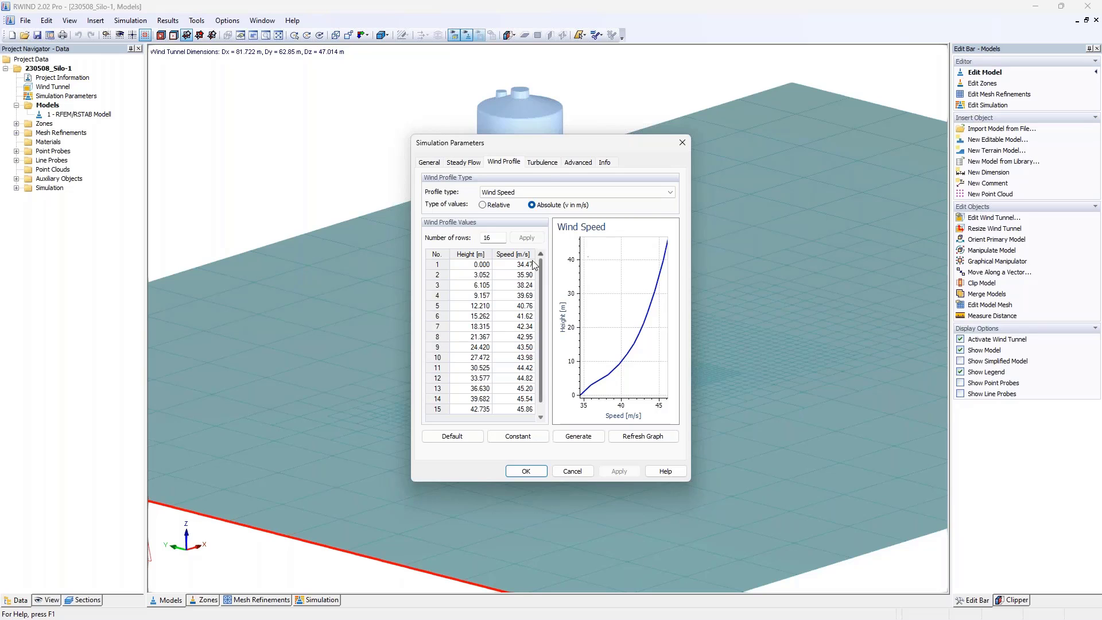
left_click_drag(525, 266, 527, 352)
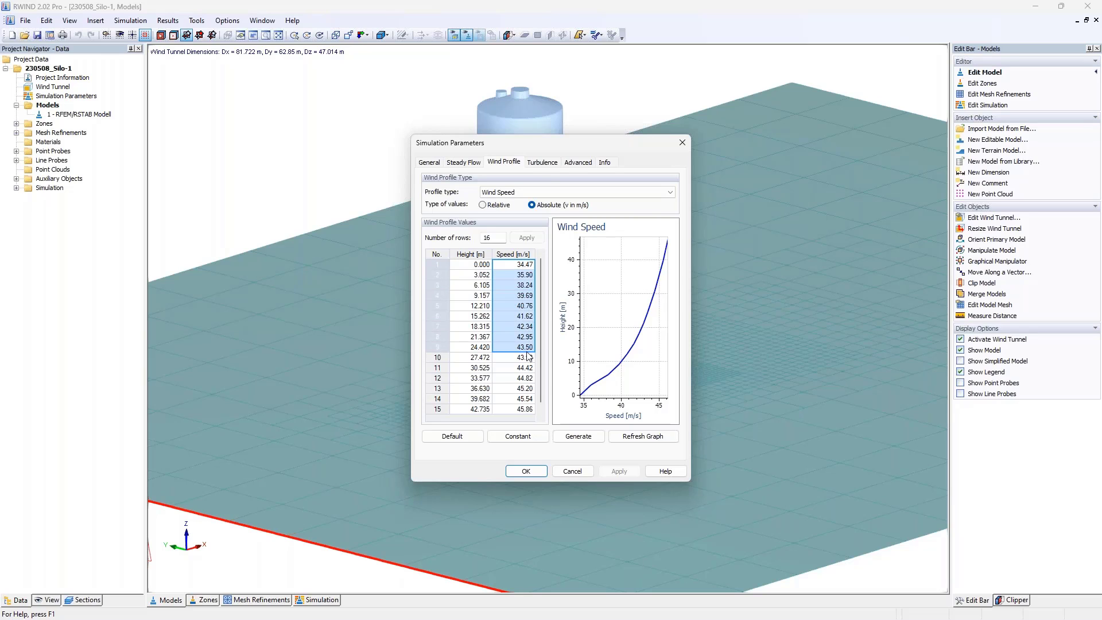
left_click(681, 144)
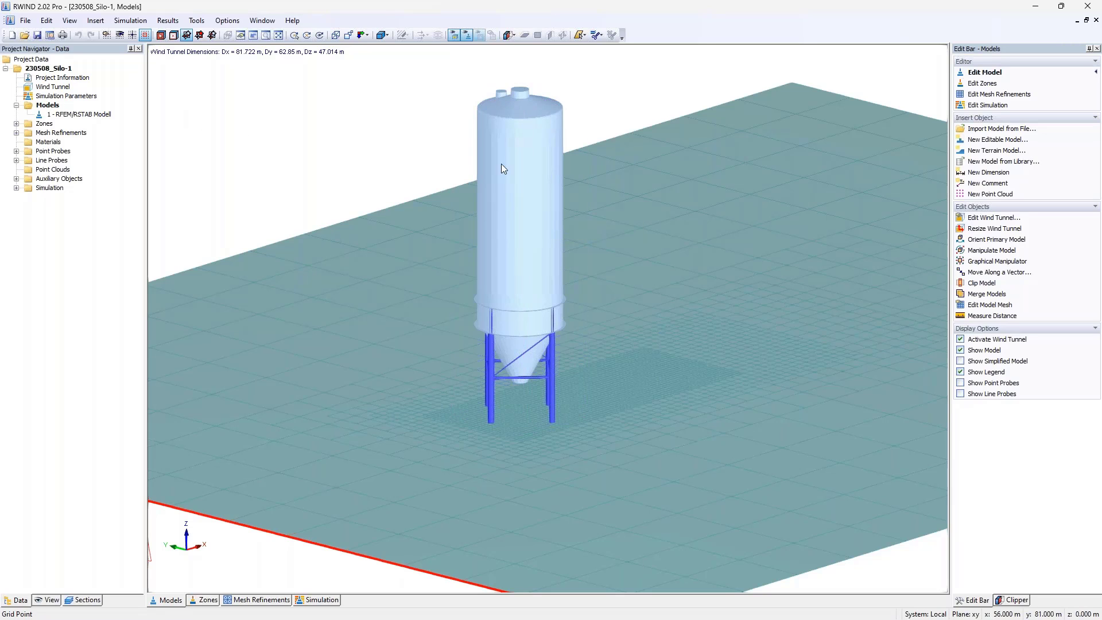
- Inspect the silo's surface mesh with the Mesh Inspector, compare it with the RFEM model, and close the inspector
left_click(196, 20)
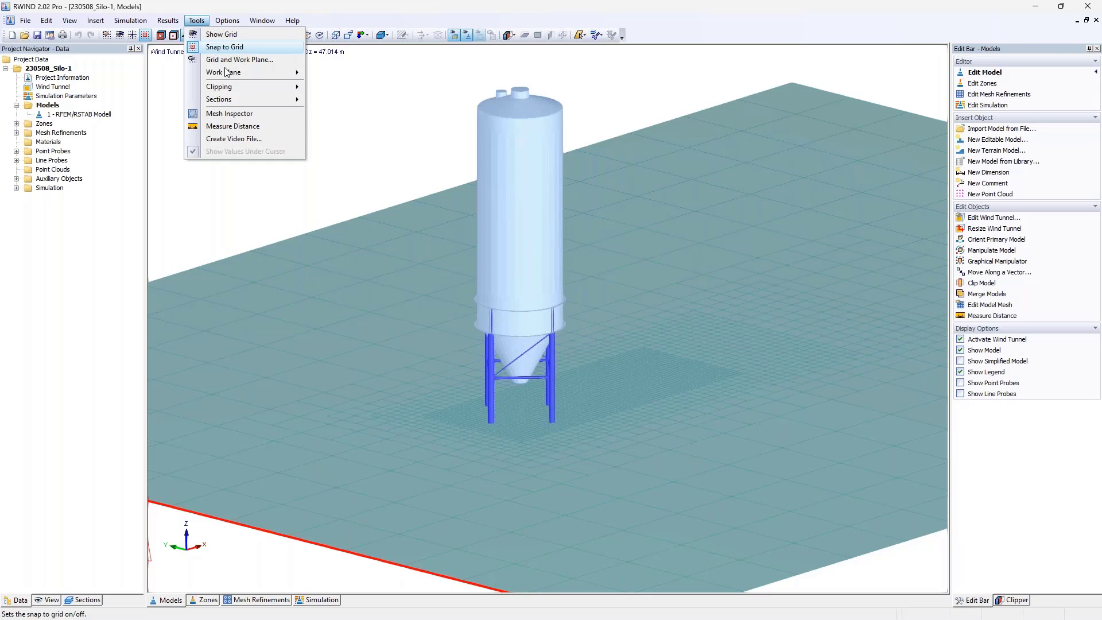
left_click(230, 114)
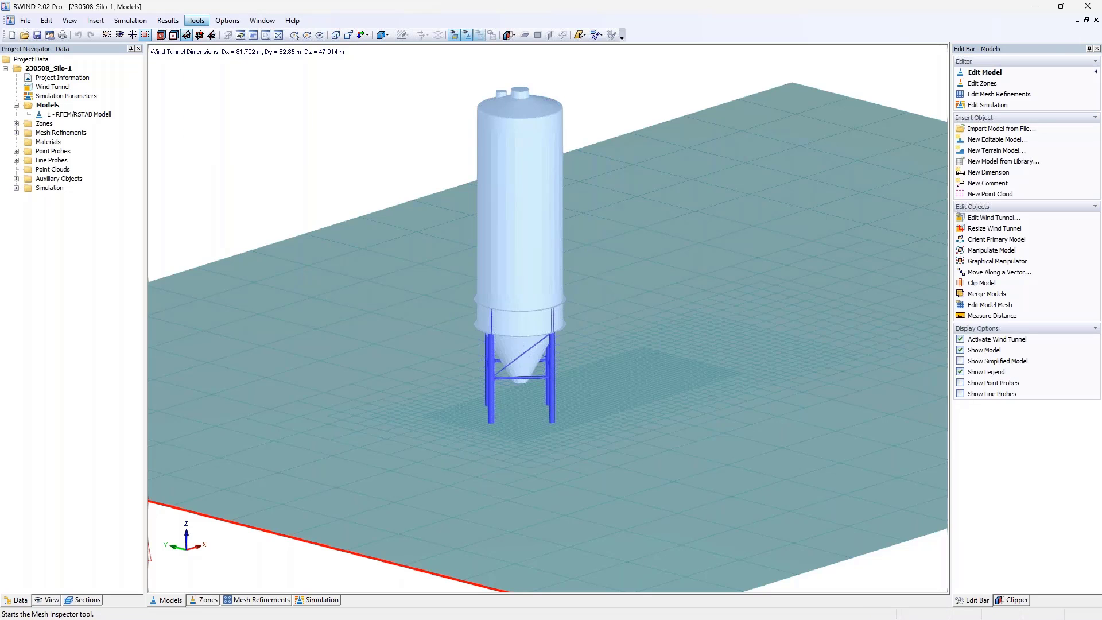
scroll(485, 111, "up", 5)
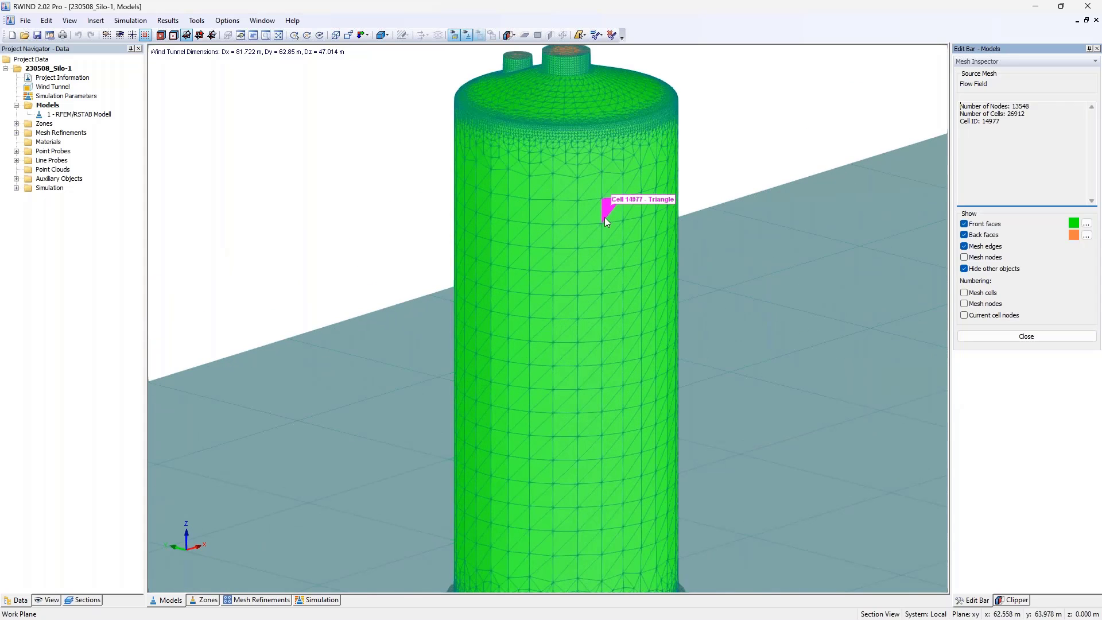
scroll(604, 217, "down", 3)
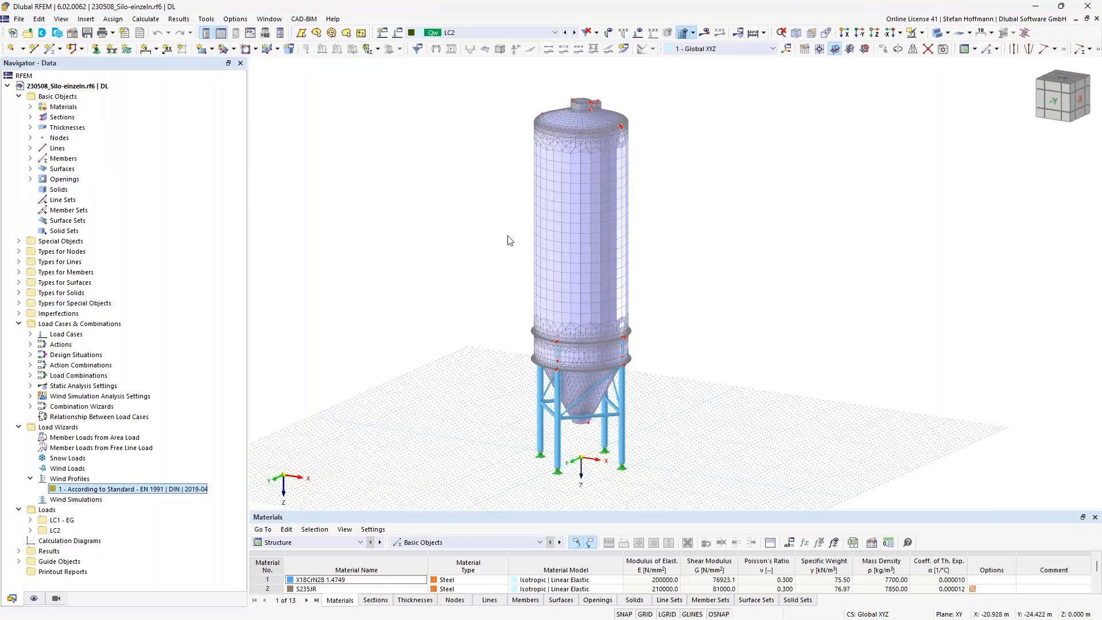
scroll(581, 135, "up", 3)
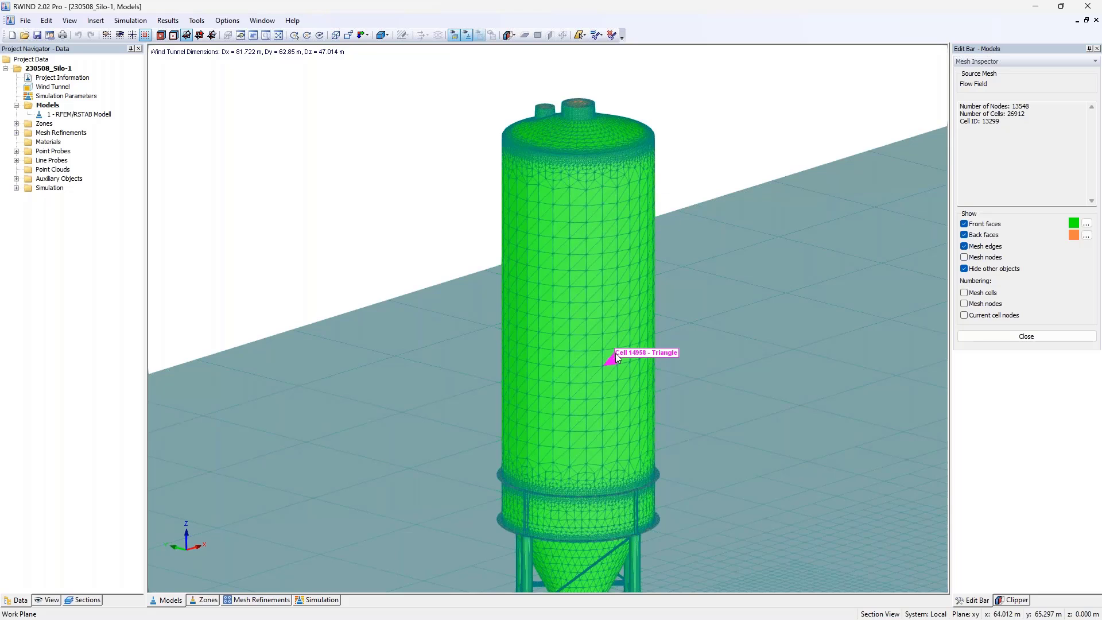
left_click(1022, 337)
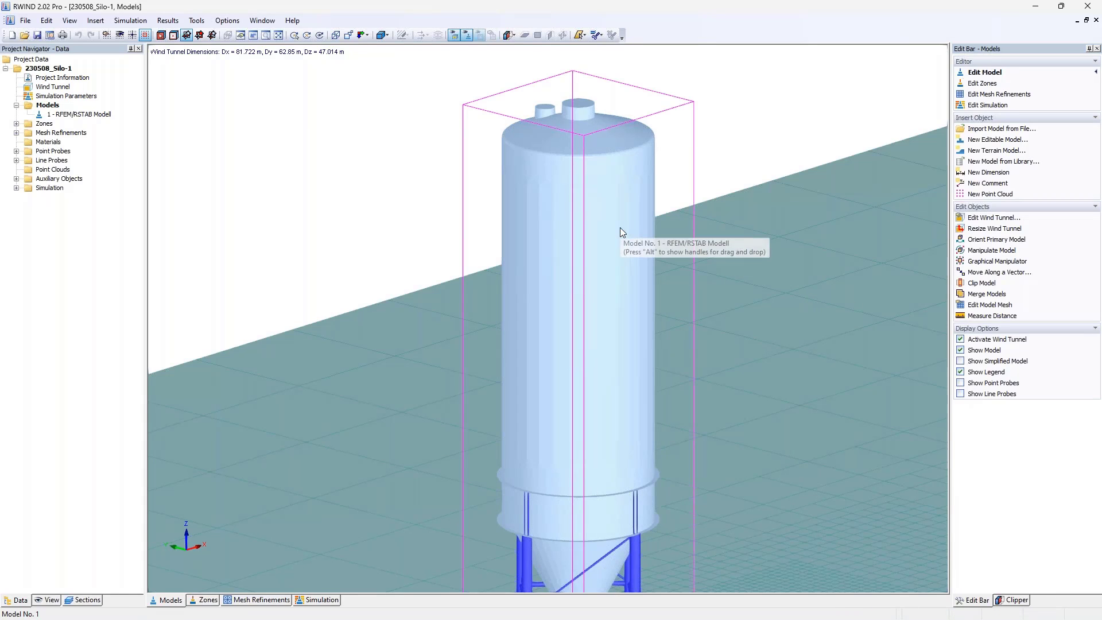
- Review the wind tunnel's Pmin and Pmax dimensions, try its automatic adjustment to a model standing on the ground, and close the dialog
scroll(620, 229, "down", 5)
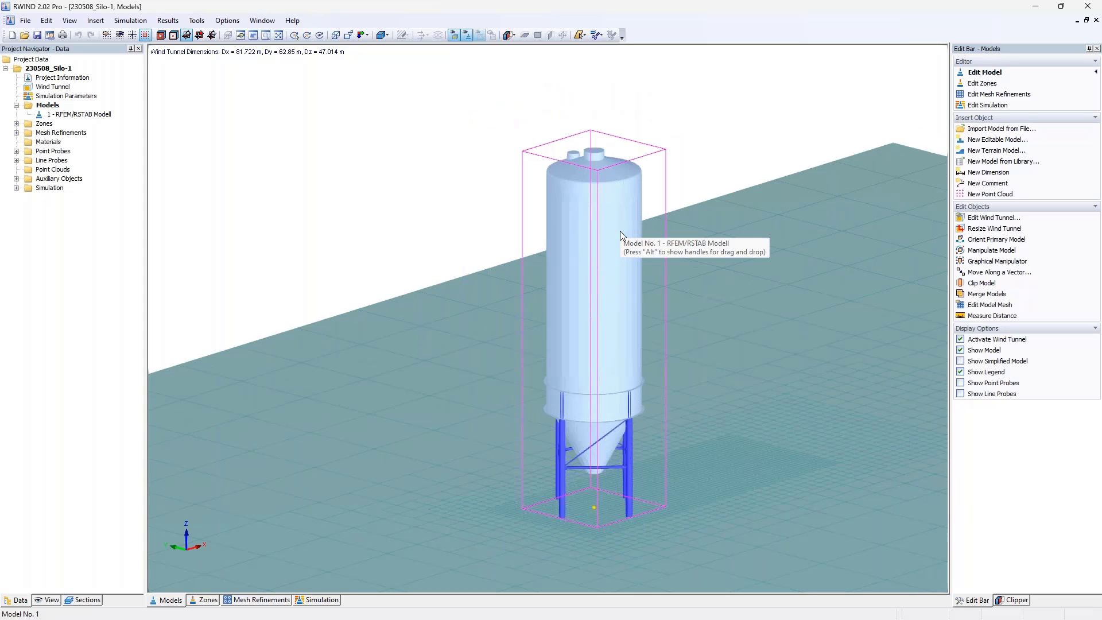
middle_click_drag(620, 233, 558, 215)
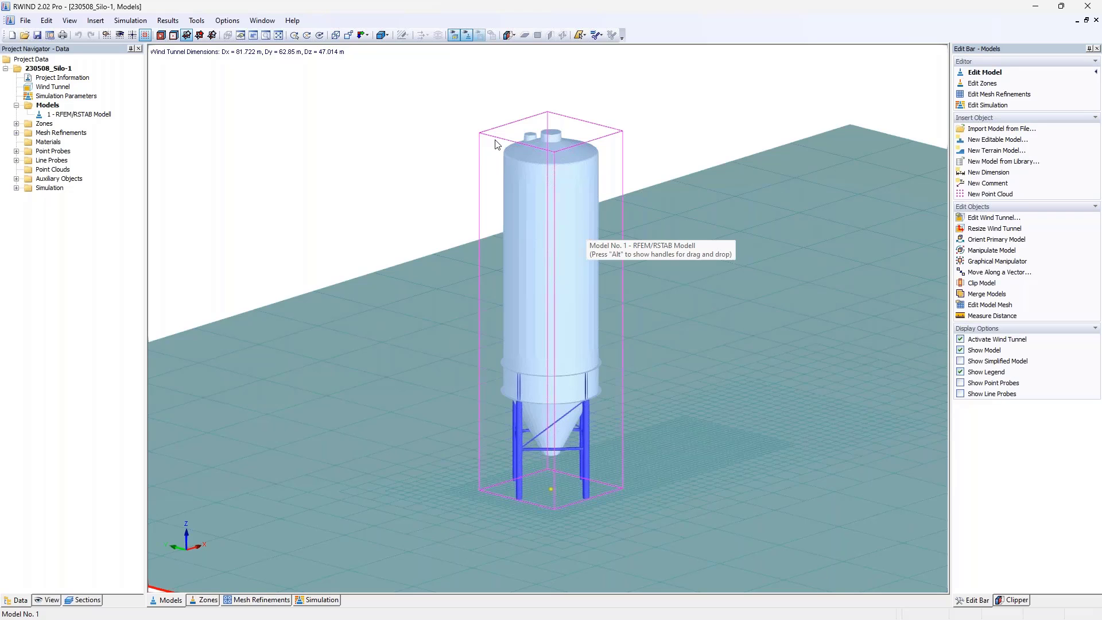
double_click(58, 87)
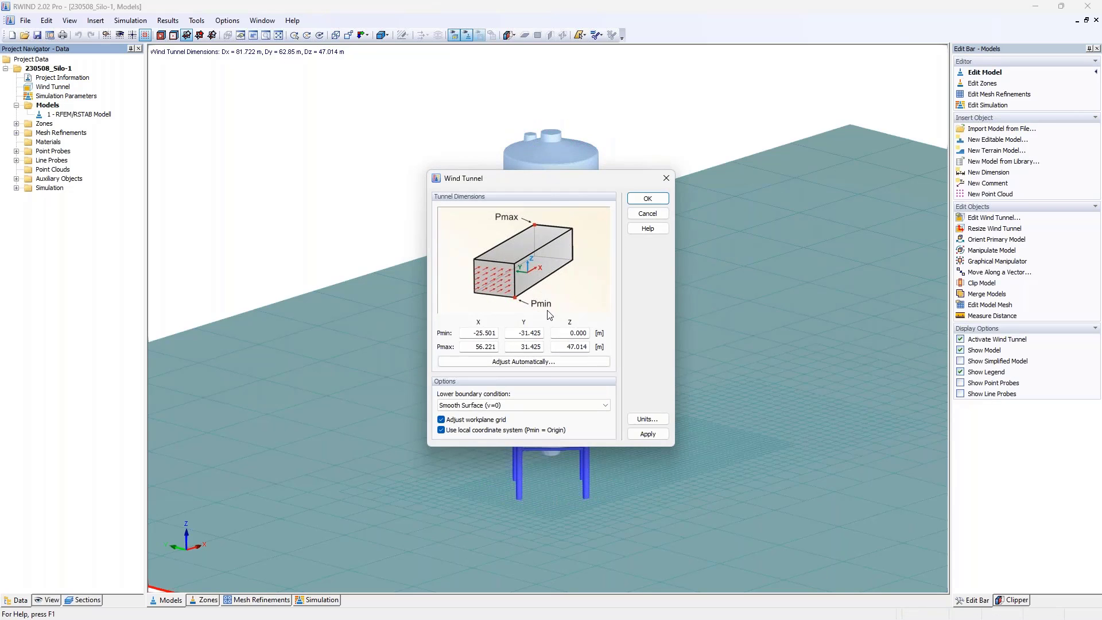
left_click_drag(474, 333, 495, 333)
left_click(521, 363)
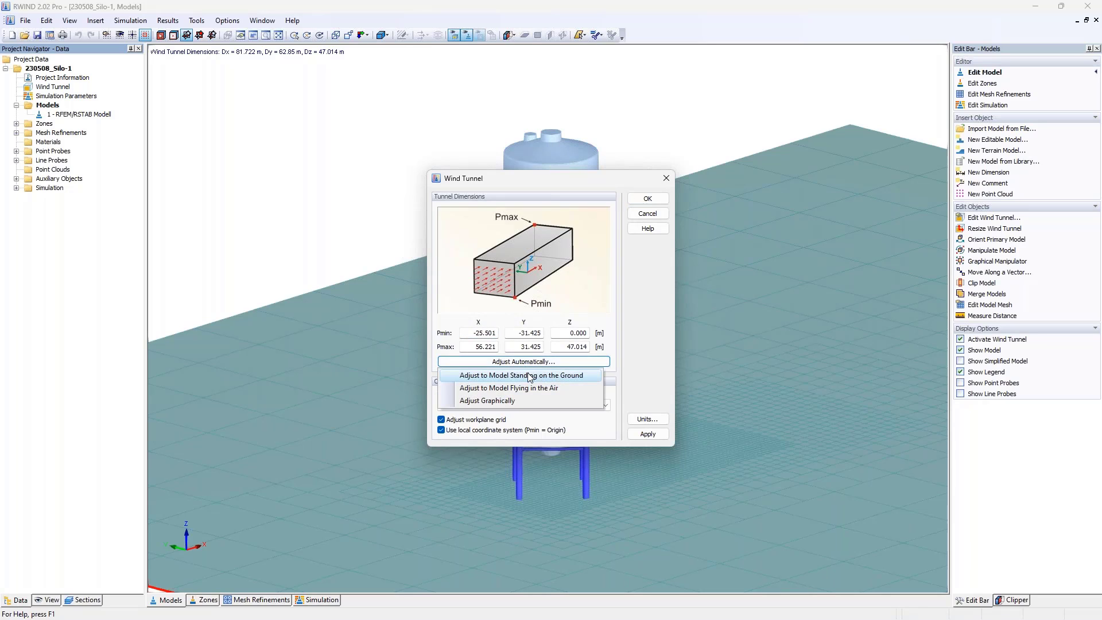
left_click(529, 375)
left_click(528, 362)
left_click(534, 381)
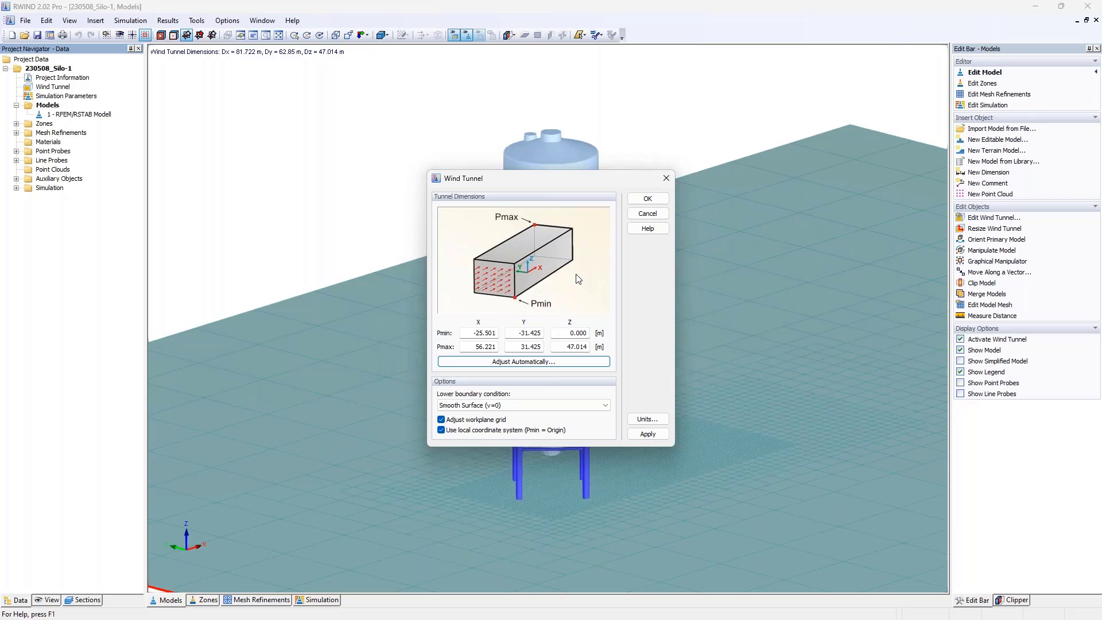
left_click_drag(577, 177, 329, 163)
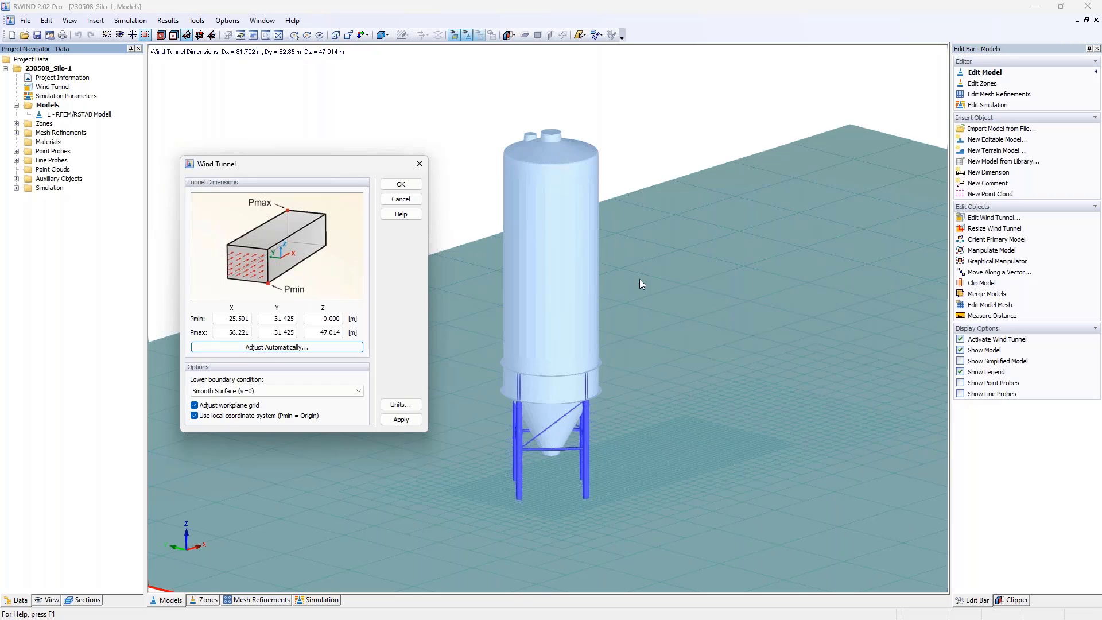
left_click(419, 165)
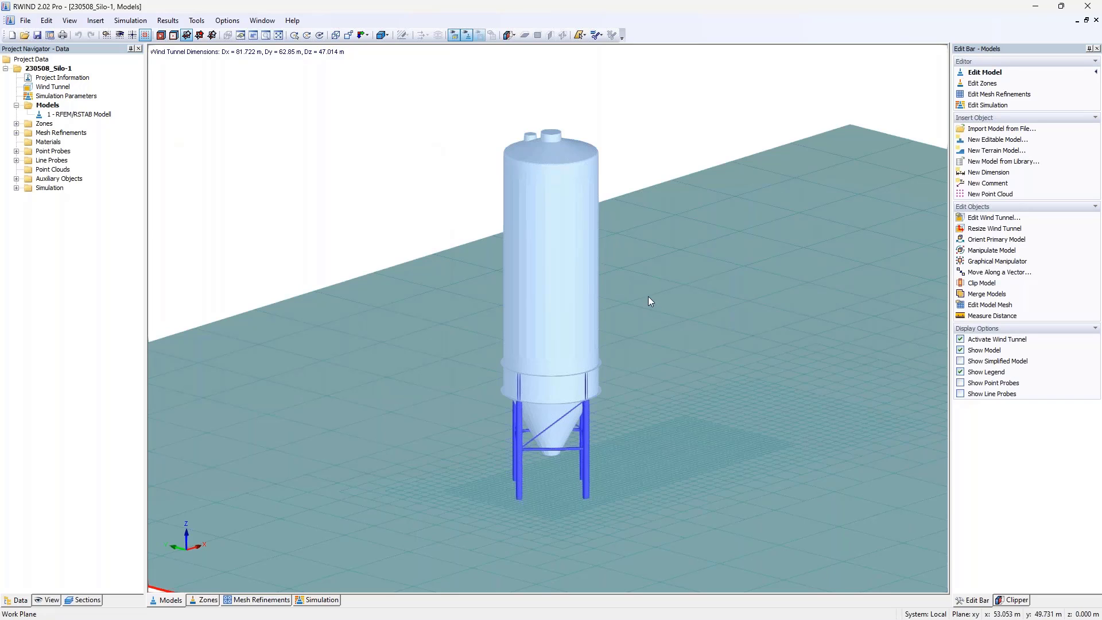
- Check the inlet velocity in the simulation parameters and display the wind speed profile as relative factors
double_click(68, 97)
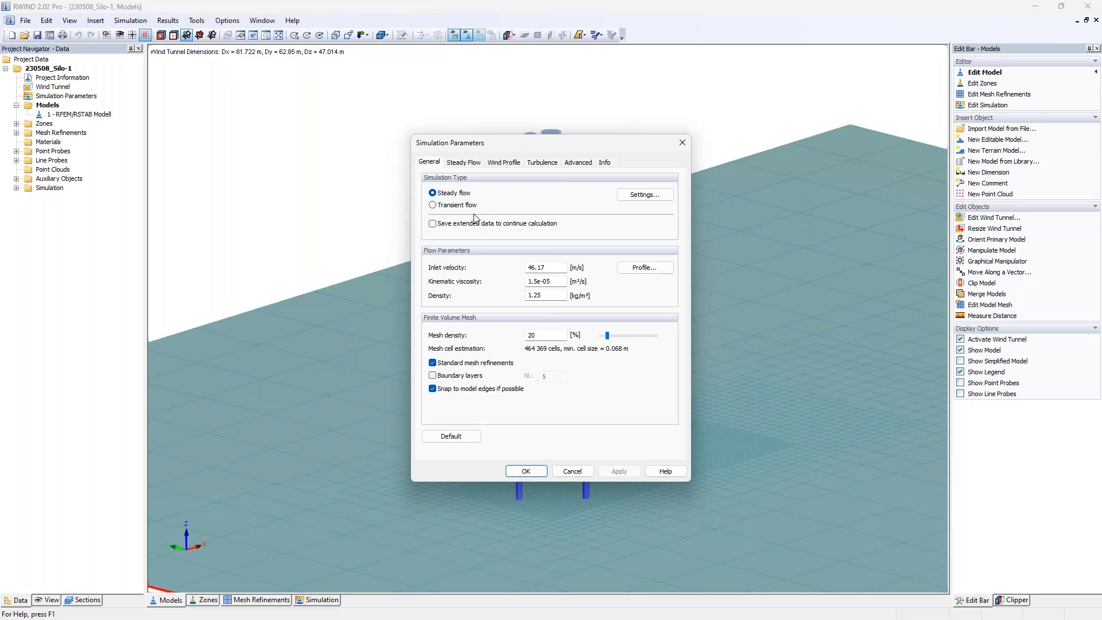
double_click(544, 268)
left_click(490, 164)
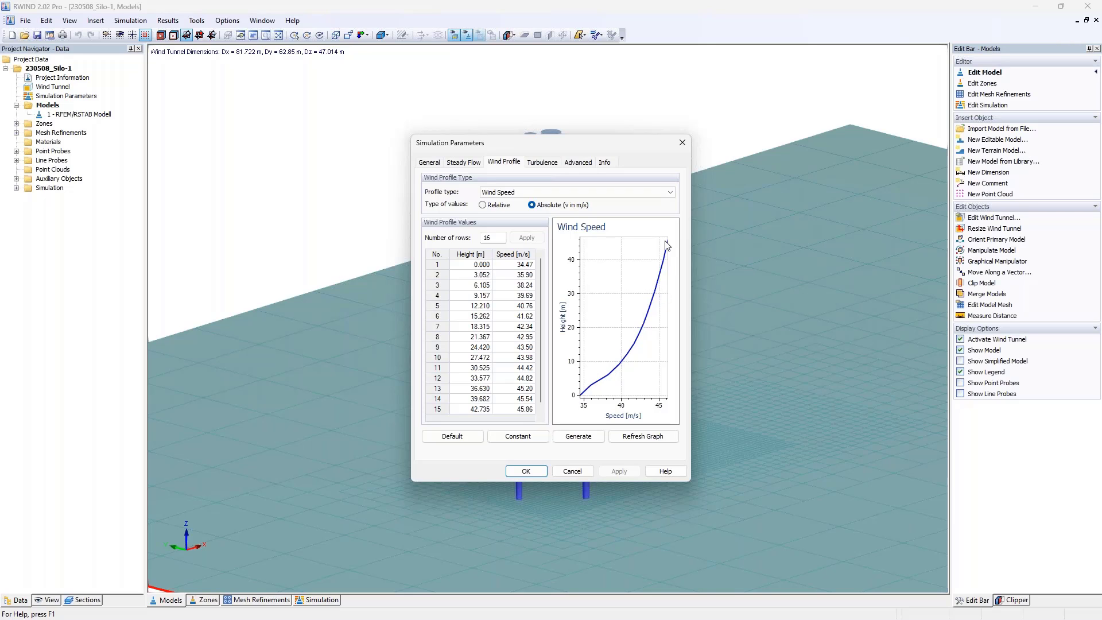
left_click(483, 205)
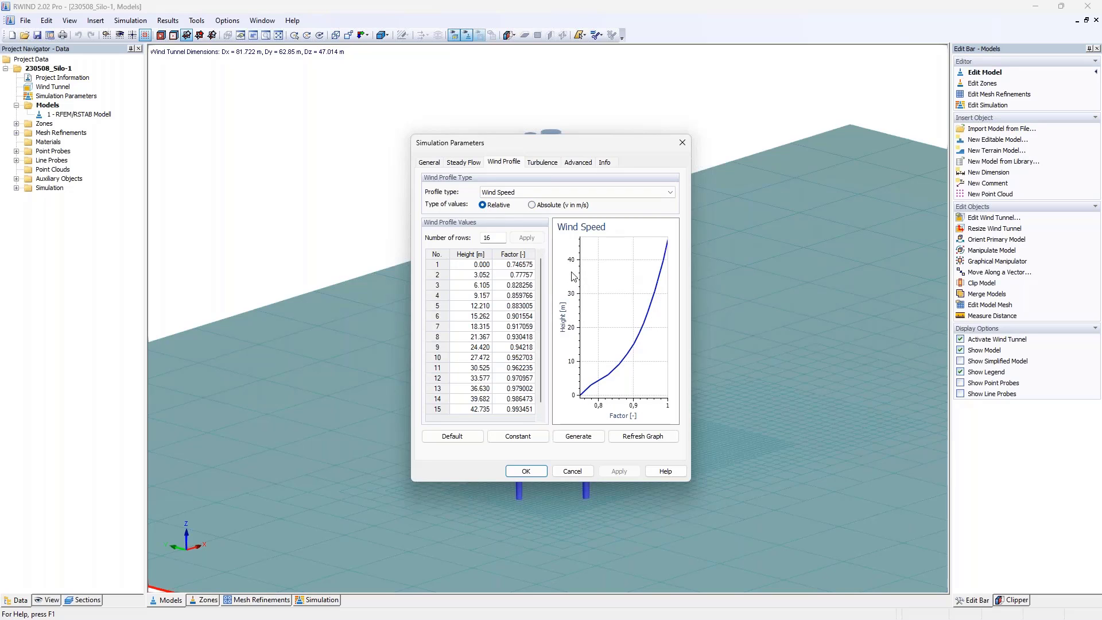
left_click_drag(518, 265, 522, 380)
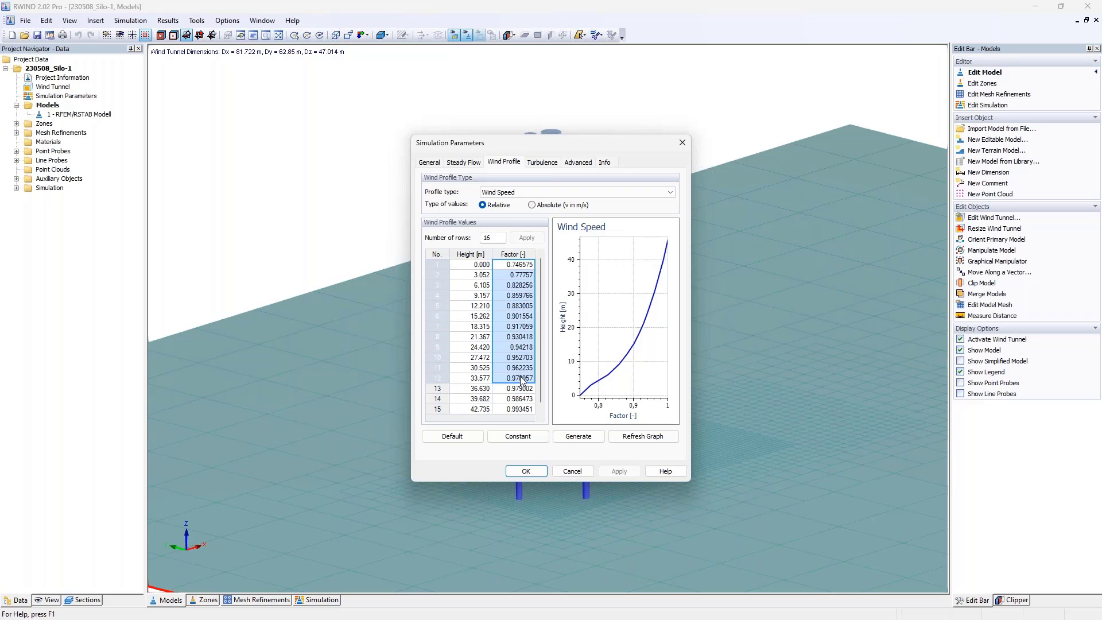
- Compare the inlet velocity in the flow parameters with the relative wind speed factors over the height
left_click(436, 163)
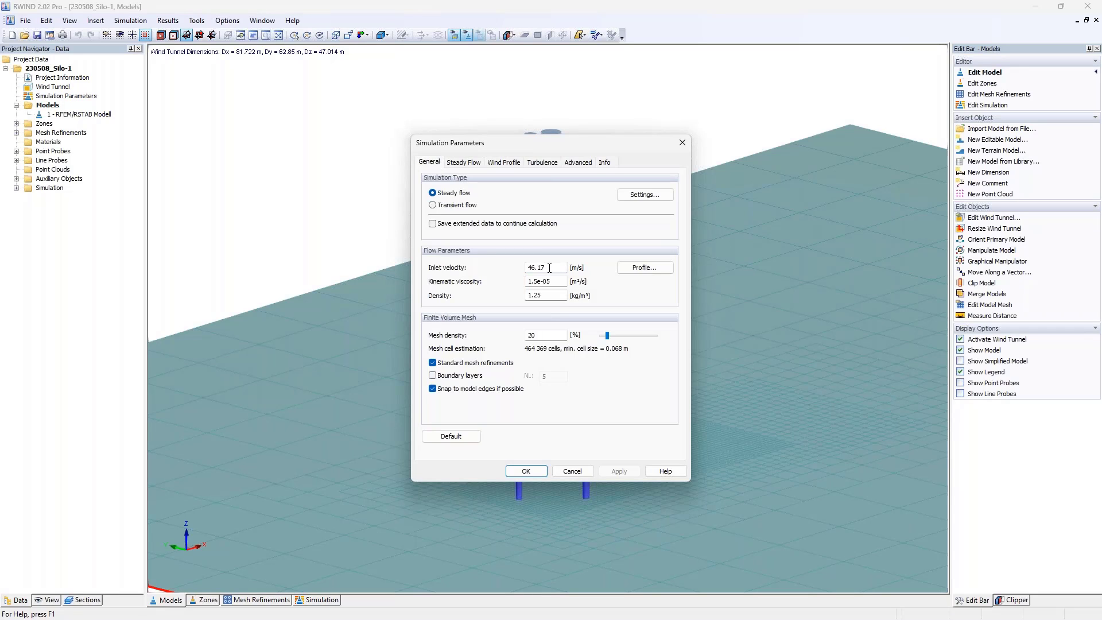
double_click(549, 268)
left_click(504, 162)
left_click_drag(528, 266, 522, 368)
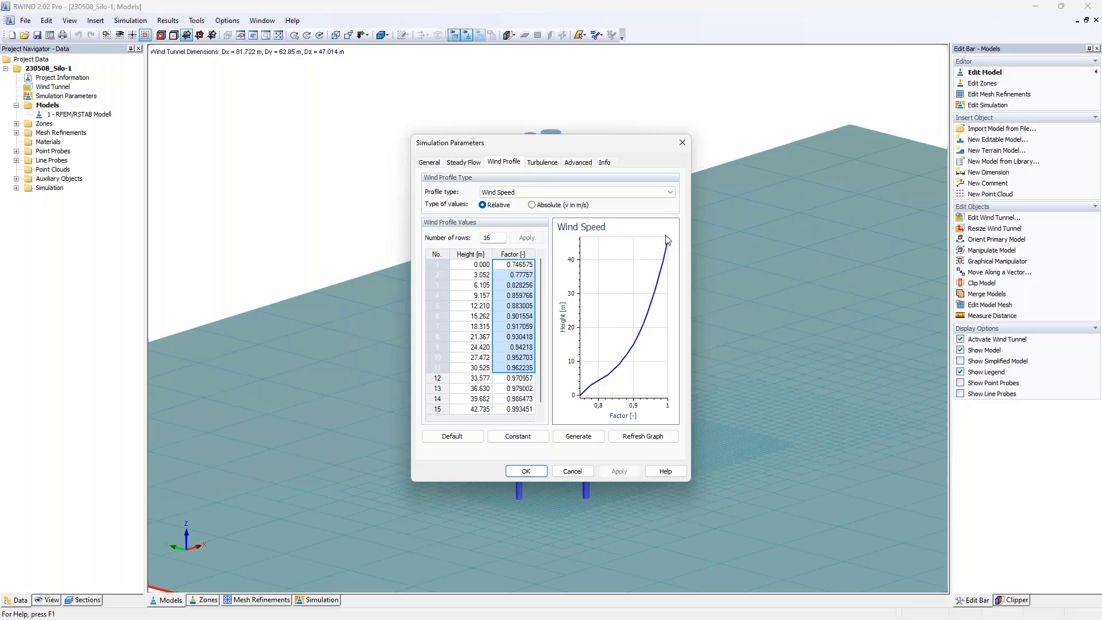
left_click(429, 162)
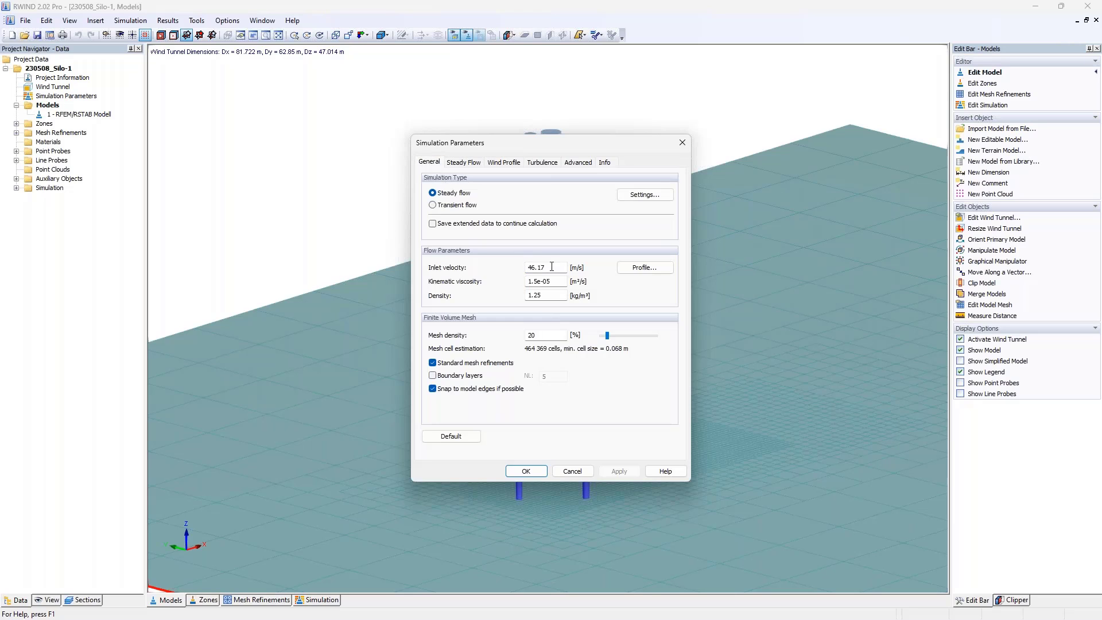
double_click(527, 268)
left_click(511, 163)
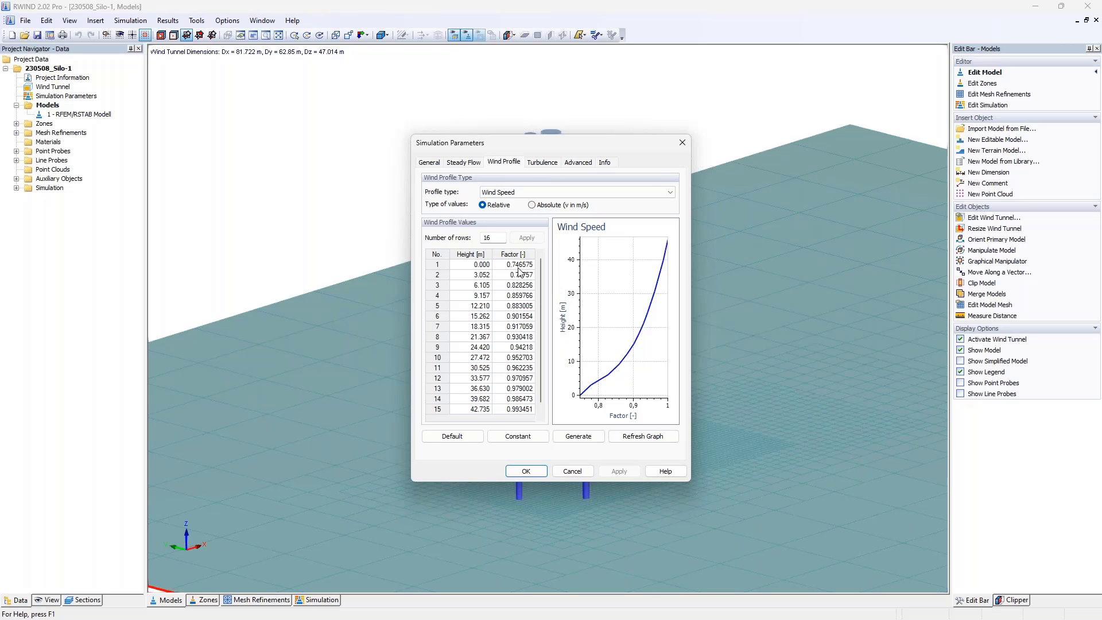
- Compare the relative turbulence intensity profile with the steady-flow turbulence intensity, and display the profile as absolute percentages
left_click(511, 193)
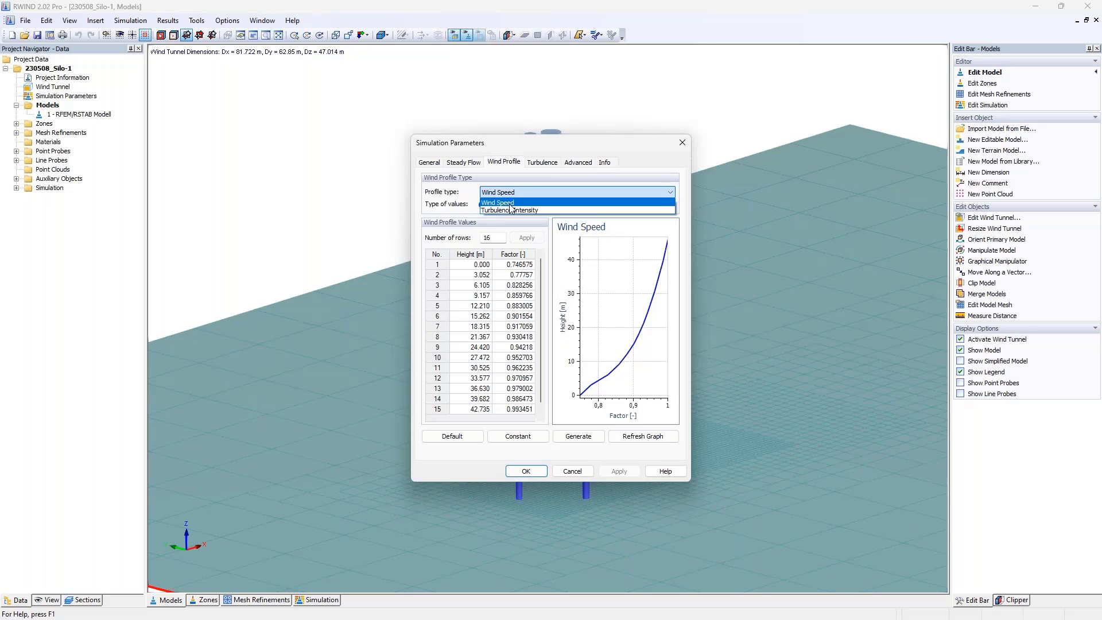
left_click(511, 211)
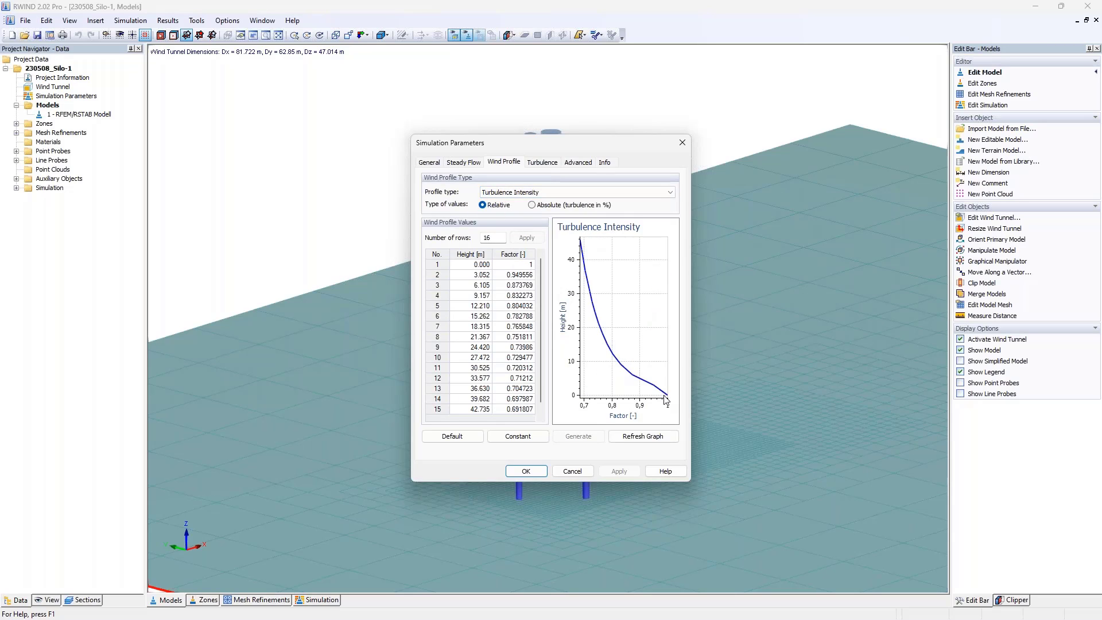
left_click(543, 162)
double_click(584, 236)
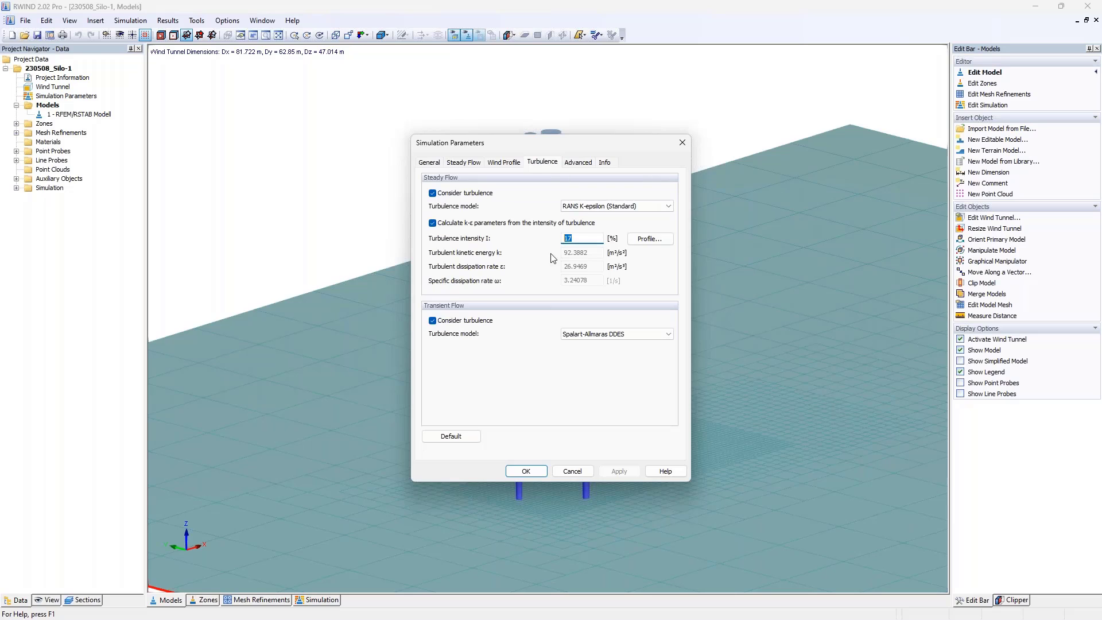
left_click(504, 162)
left_click_drag(528, 295, 523, 395)
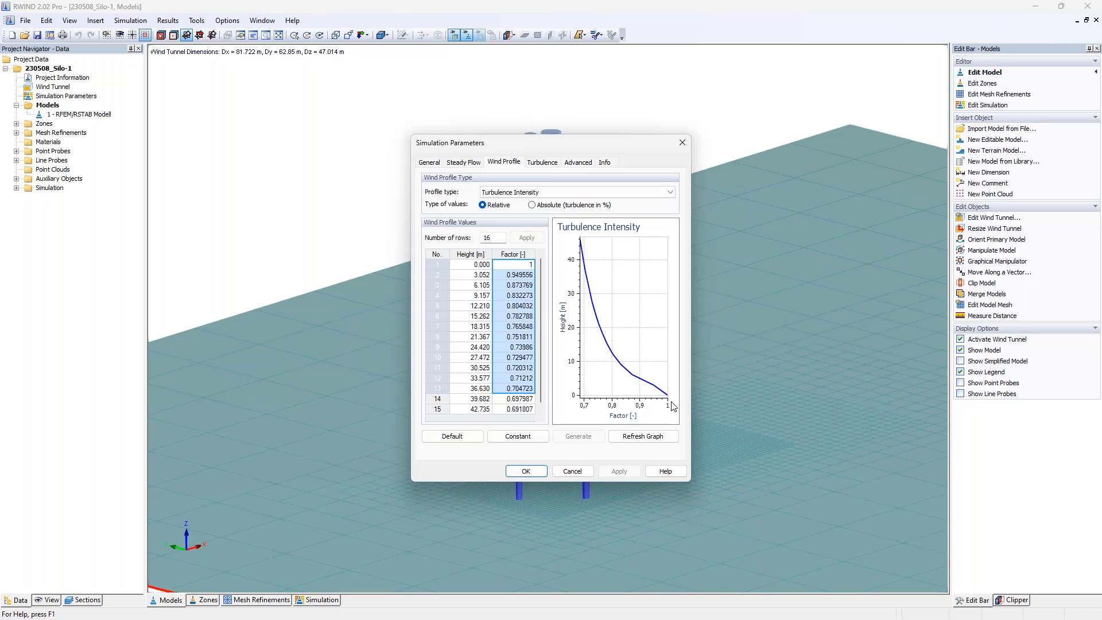
left_click(540, 205)
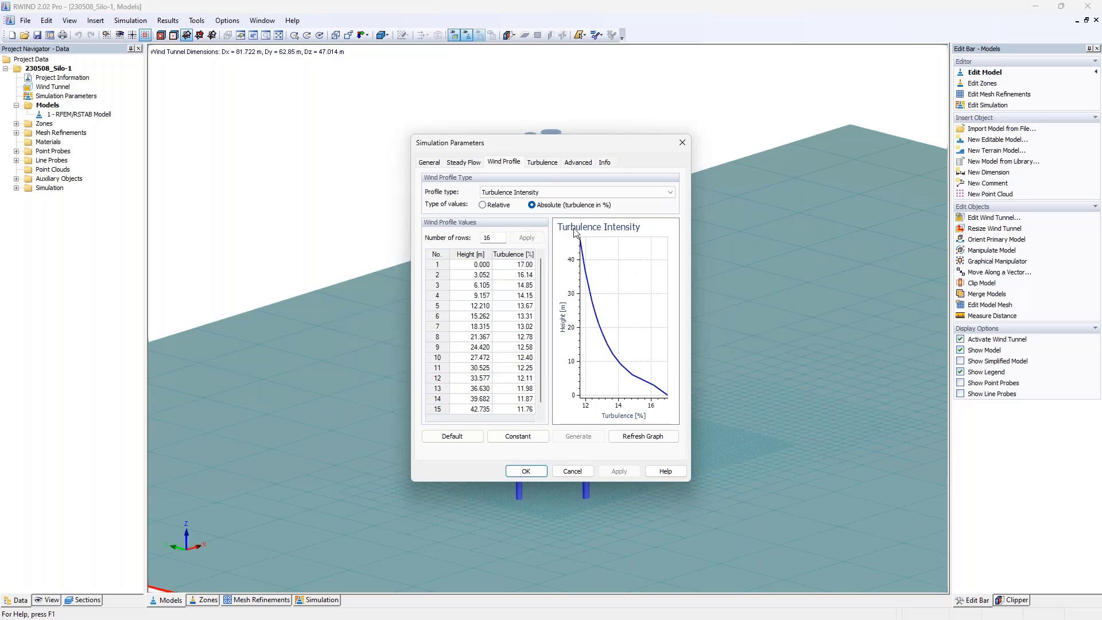
- Review the turbulence models, the advanced roughness and relaxation settings, and the simulation's mesh and drag force information
left_click(538, 162)
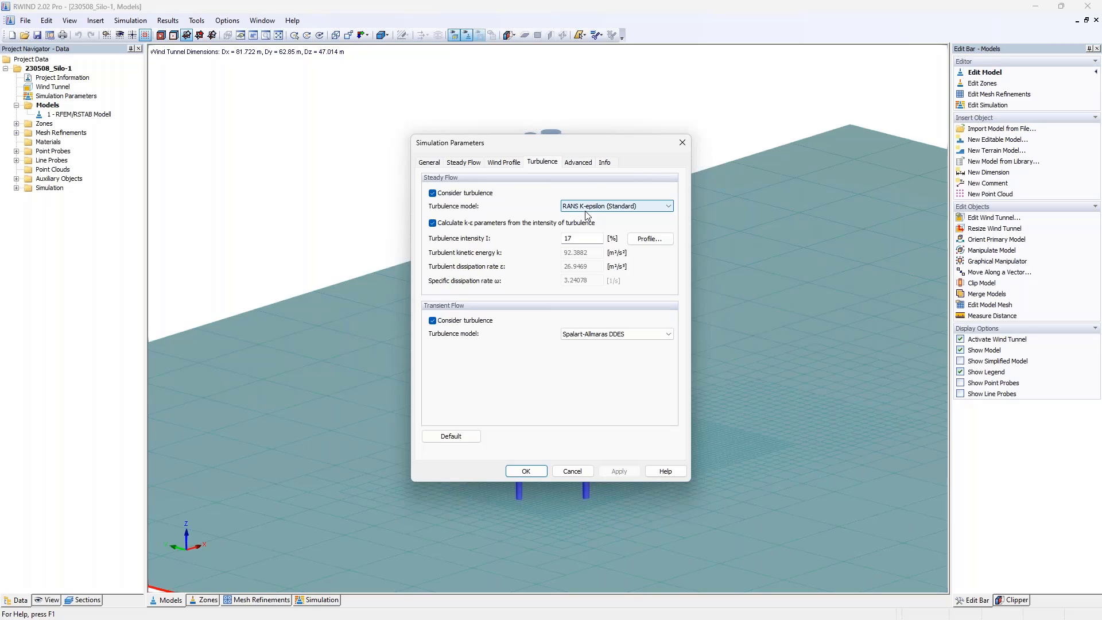
left_click(579, 162)
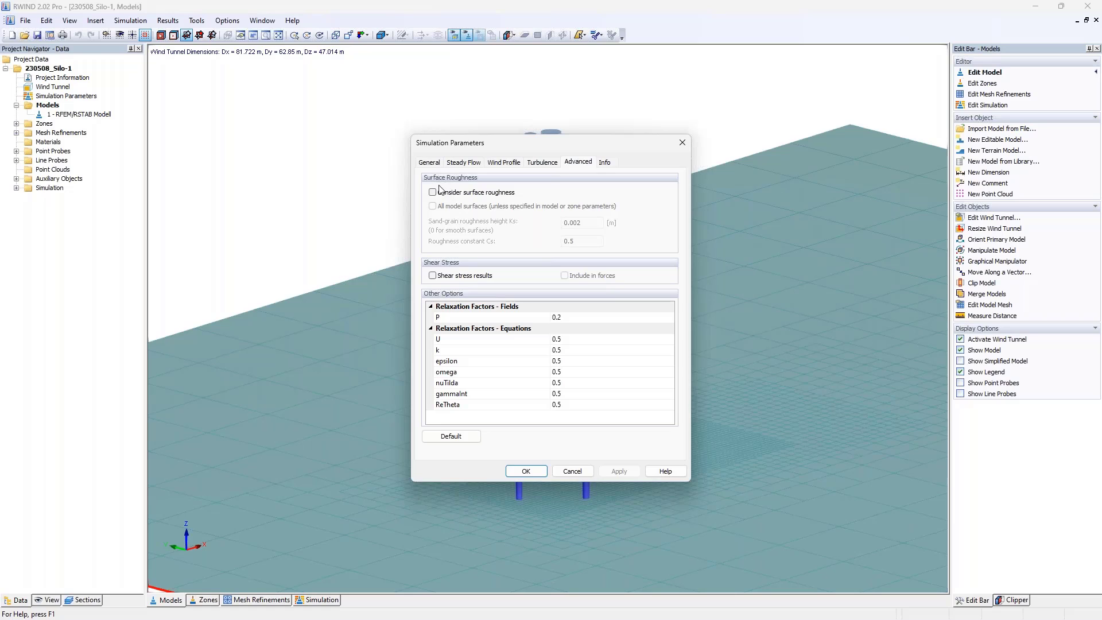
left_click(605, 164)
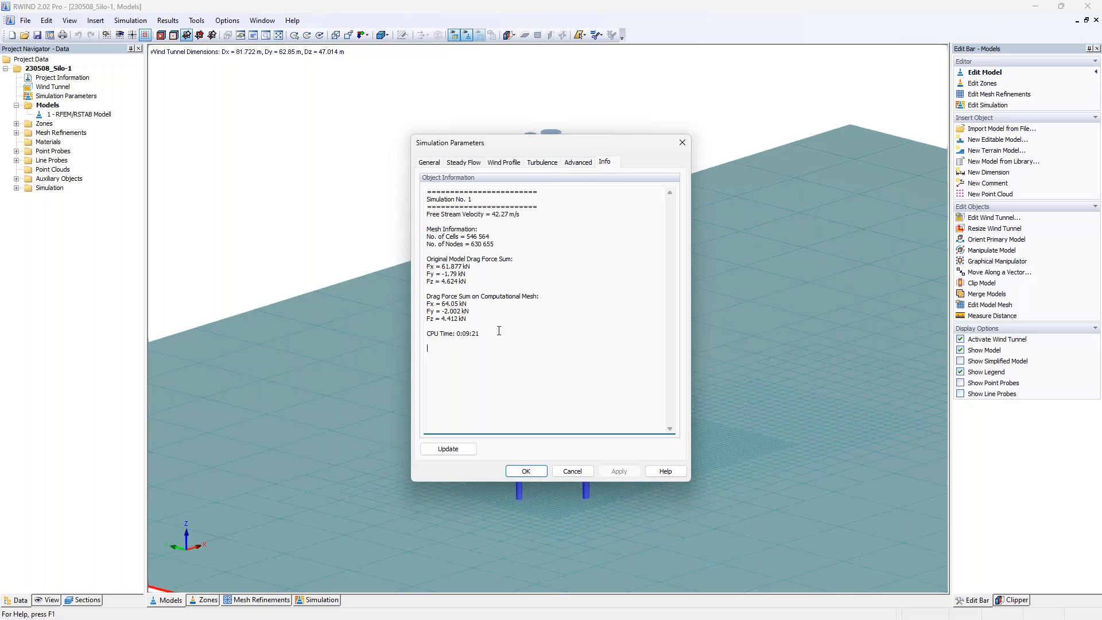
- Review the drag force sums and the CPU time in the simulation information, and close the simulation parameters
left_click_drag(499, 331, 397, 261)
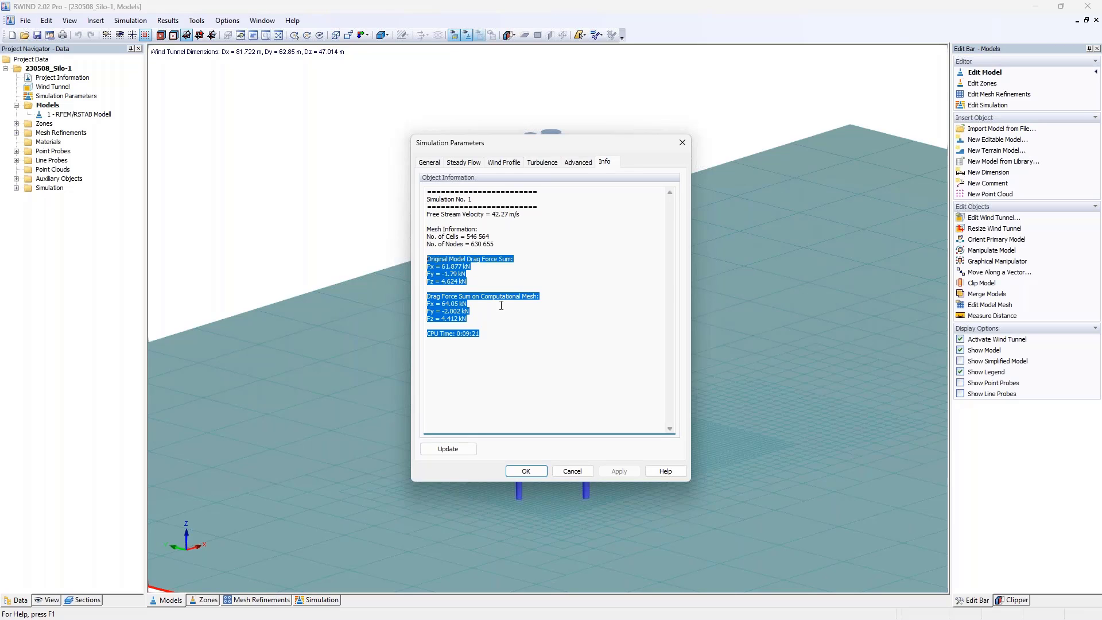
left_click_drag(476, 333, 454, 334)
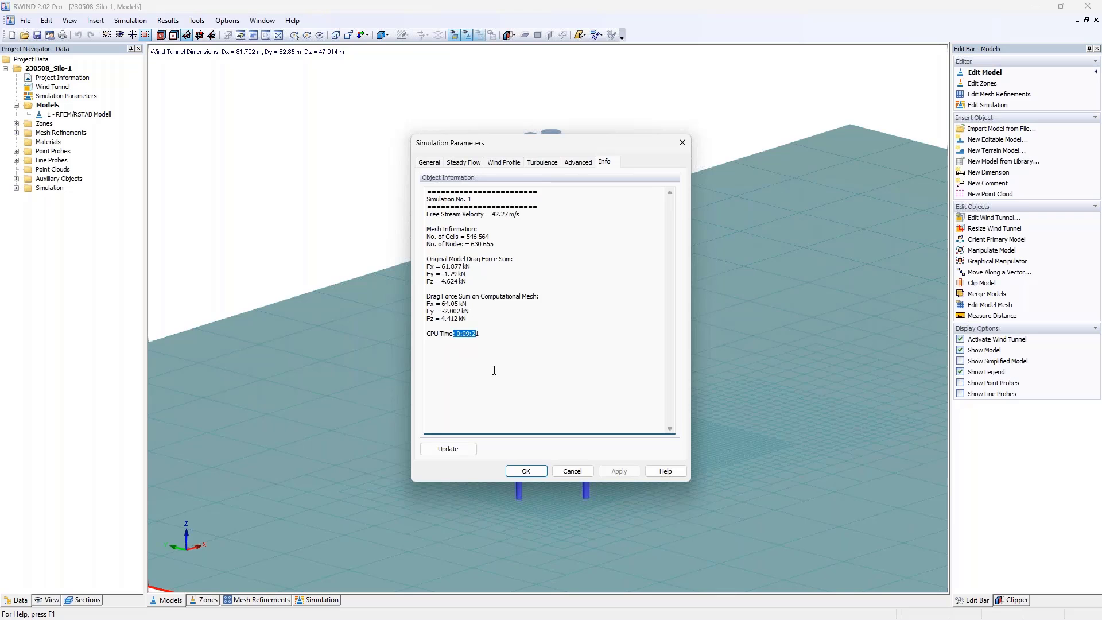
left_click(678, 142)
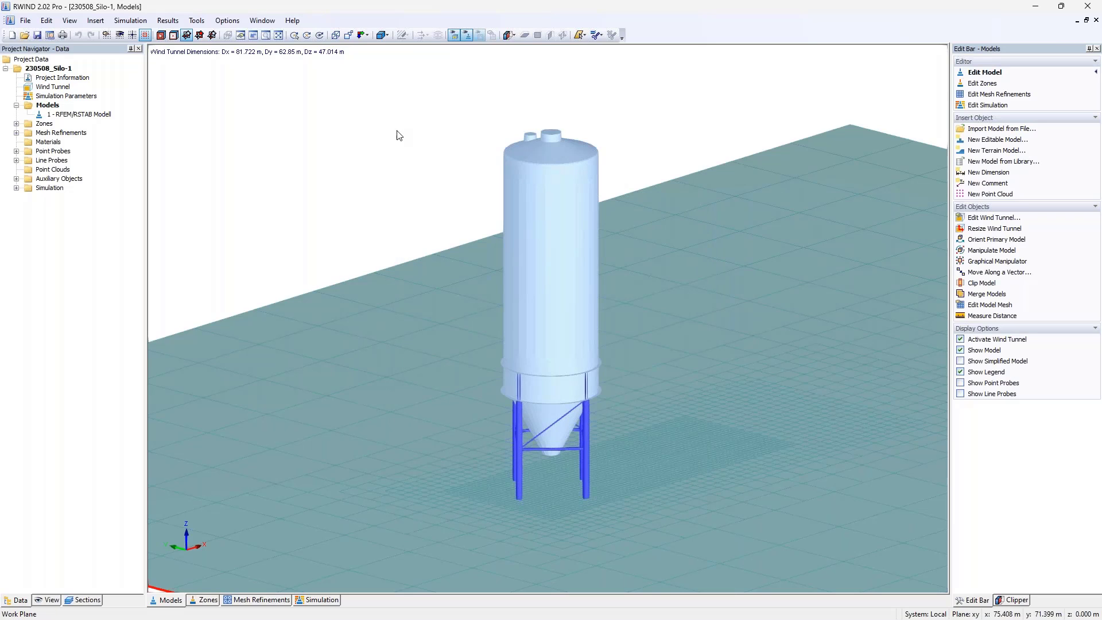
- Check the parallel calculation settings and the number of used cores in the program options
left_click(228, 21)
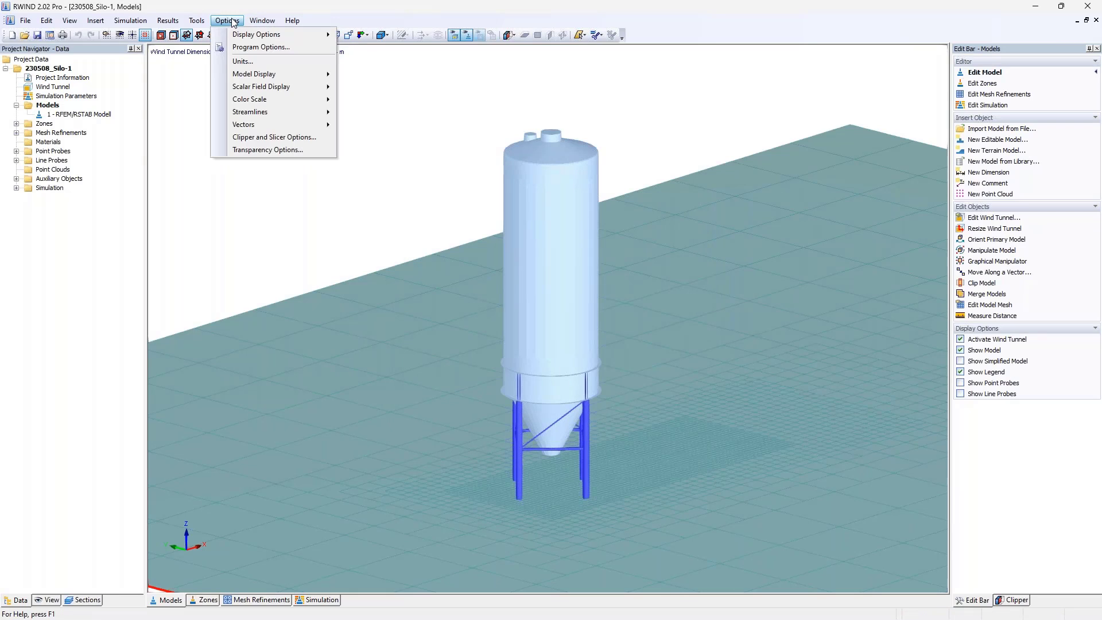
left_click(257, 50)
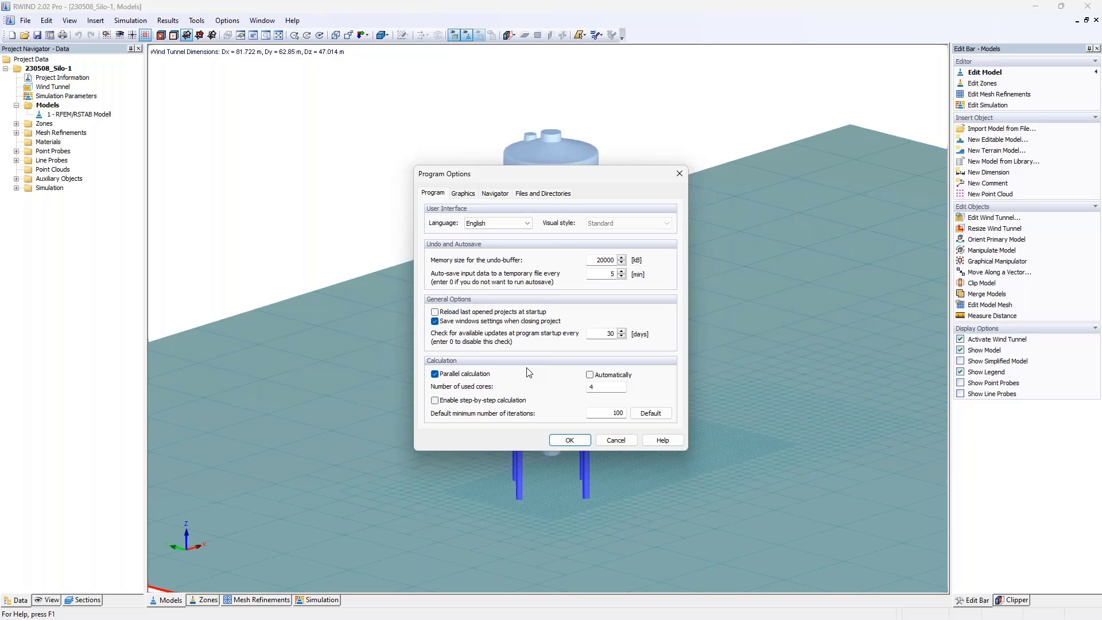
double_click(592, 387)
left_click(609, 388)
double_click(602, 391)
left_click(604, 389)
left_click(679, 179)
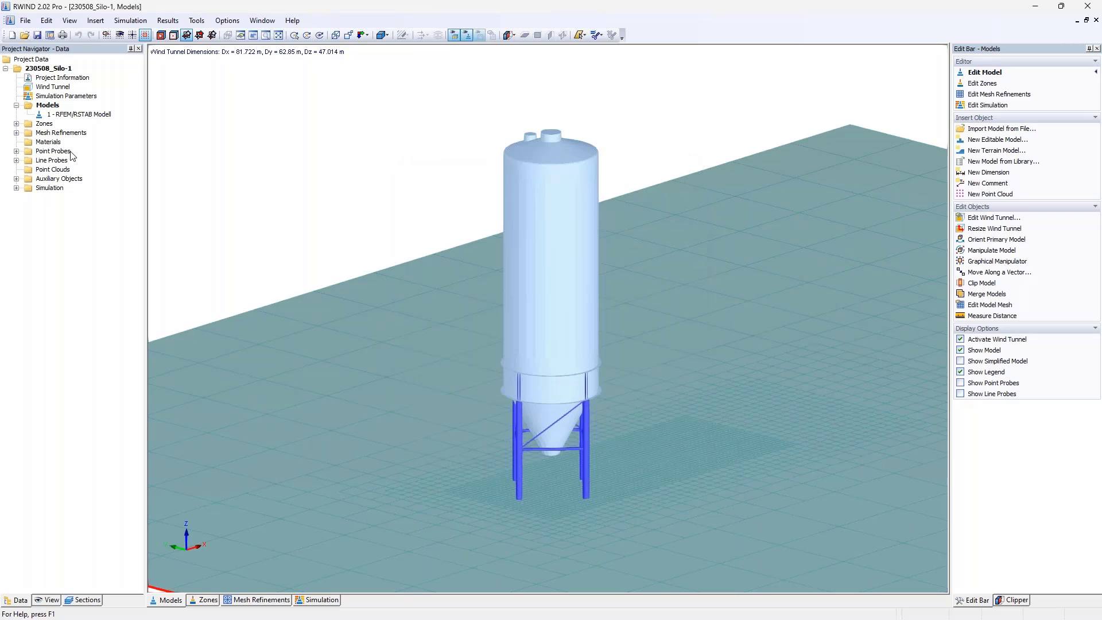
- Delete all line probes and all point probes from the project
right_click(53, 161)
left_click(101, 183)
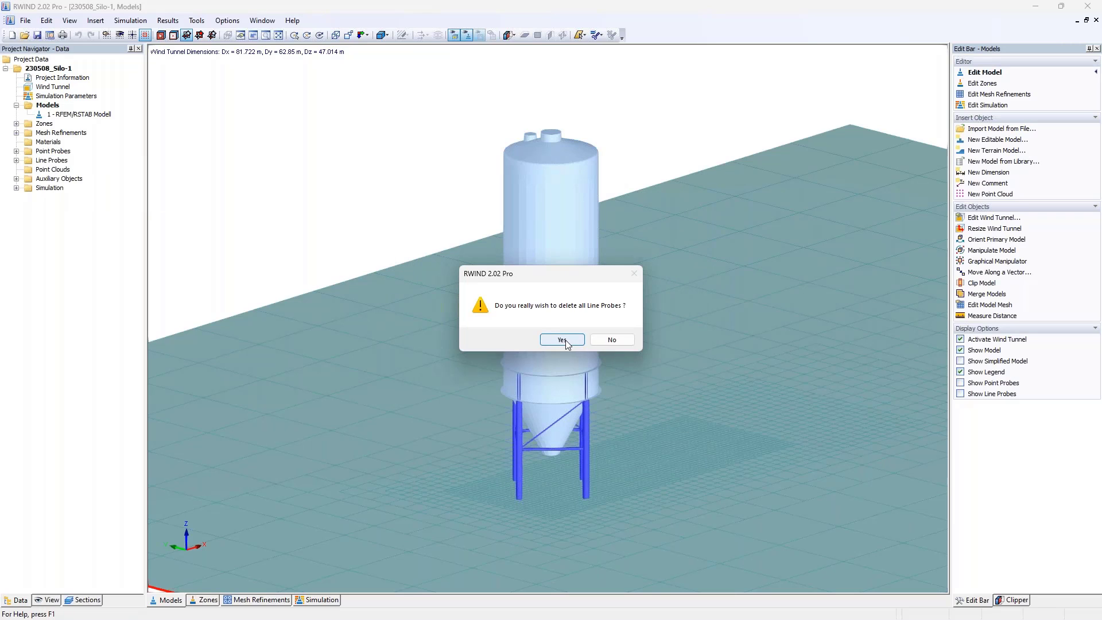
left_click(565, 343)
right_click(43, 151)
left_click(94, 181)
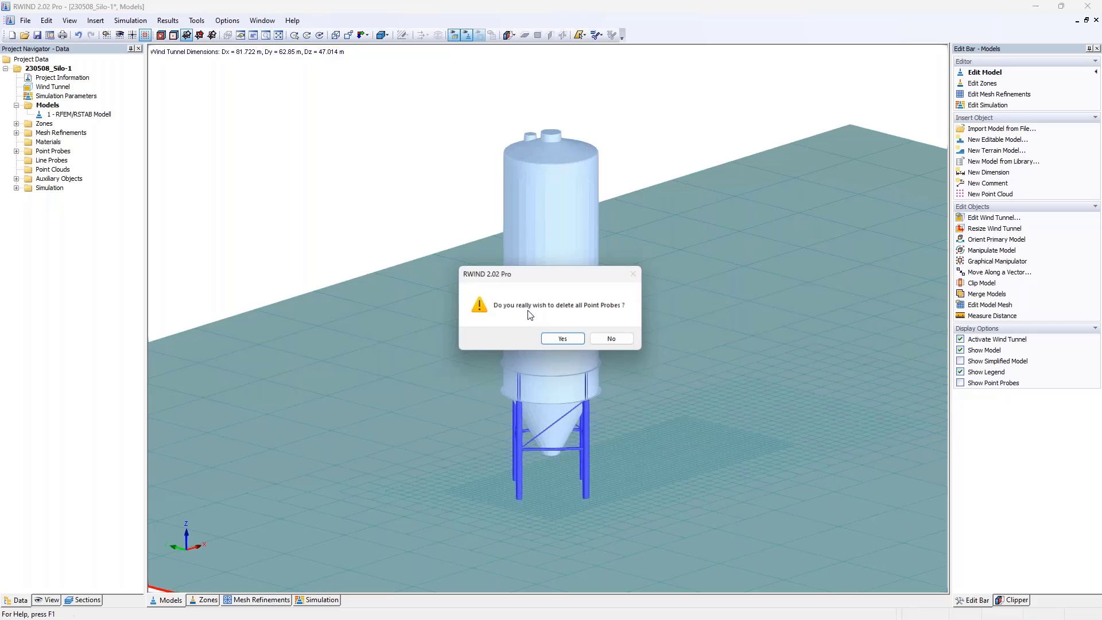
left_click(565, 343)
- List the model's zones and examine the drag force, pressure and pressure coefficient information of zone 2
left_click(16, 123)
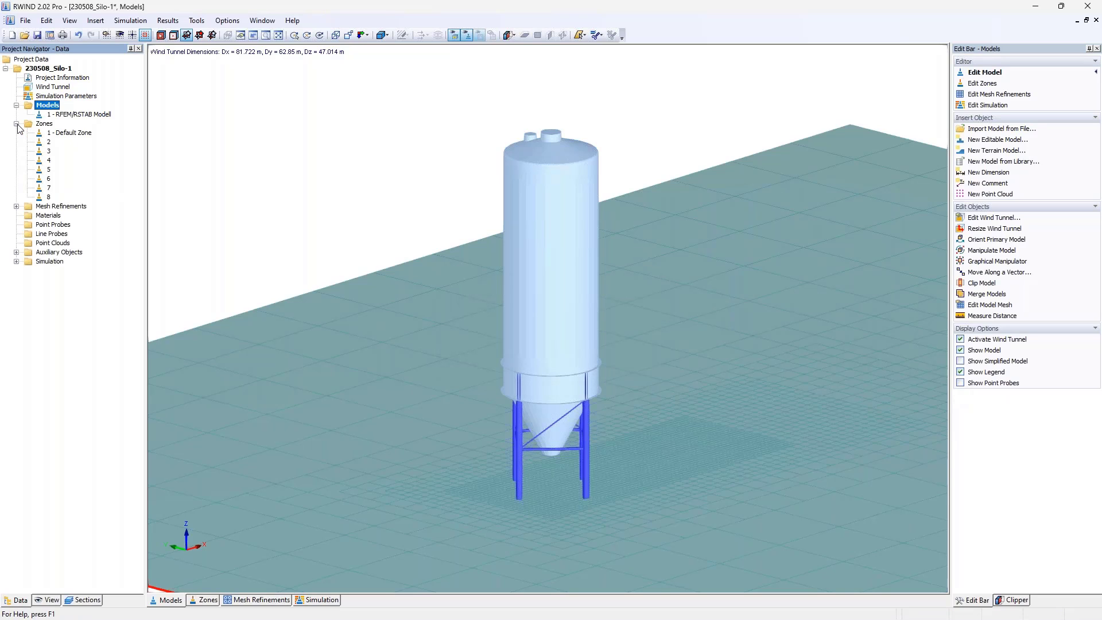
left_click(16, 105)
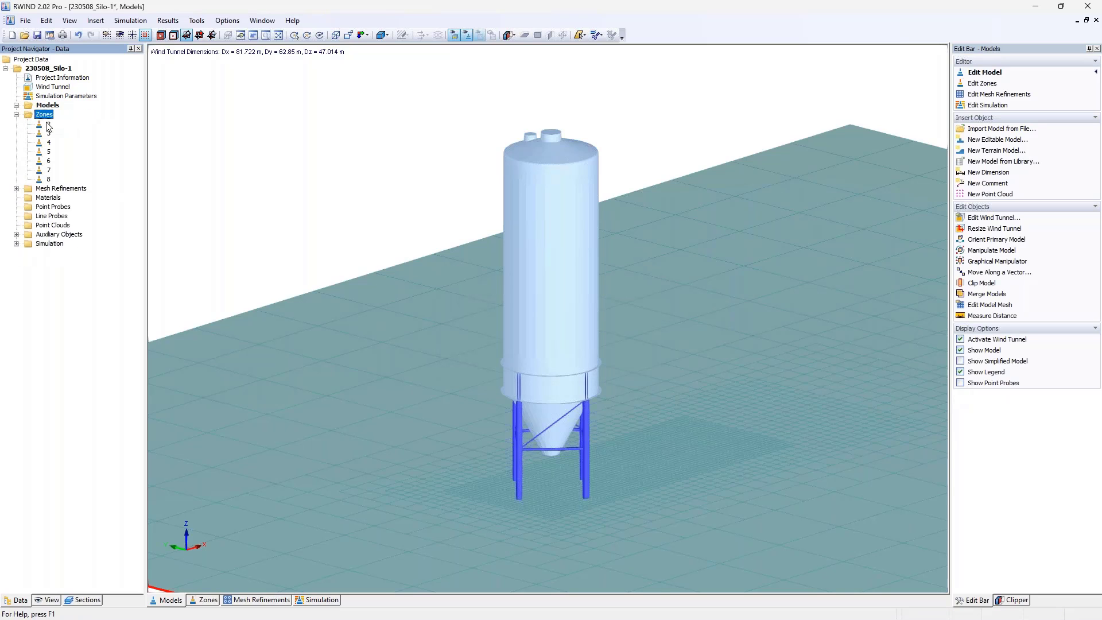
left_click(16, 114)
left_click(17, 114)
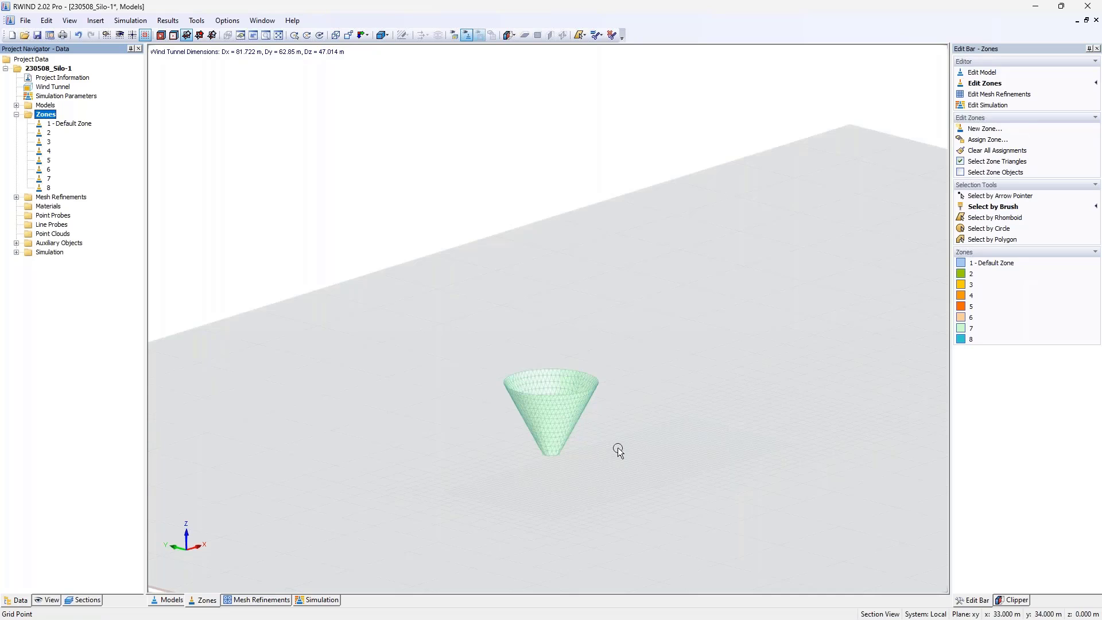
double_click(51, 134)
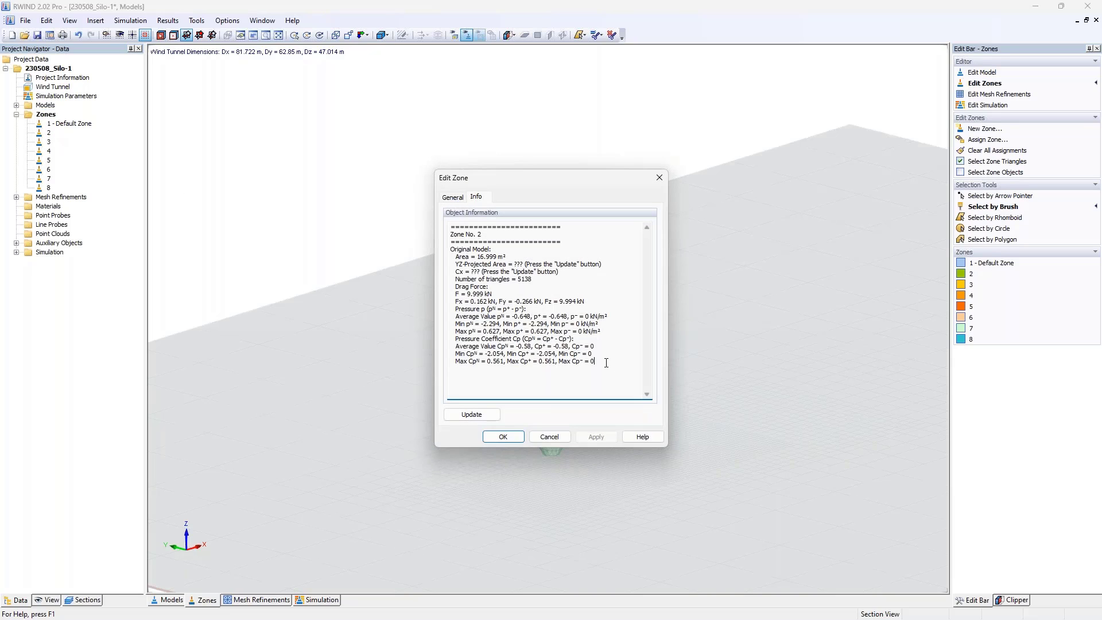
left_click_drag(606, 363, 450, 310)
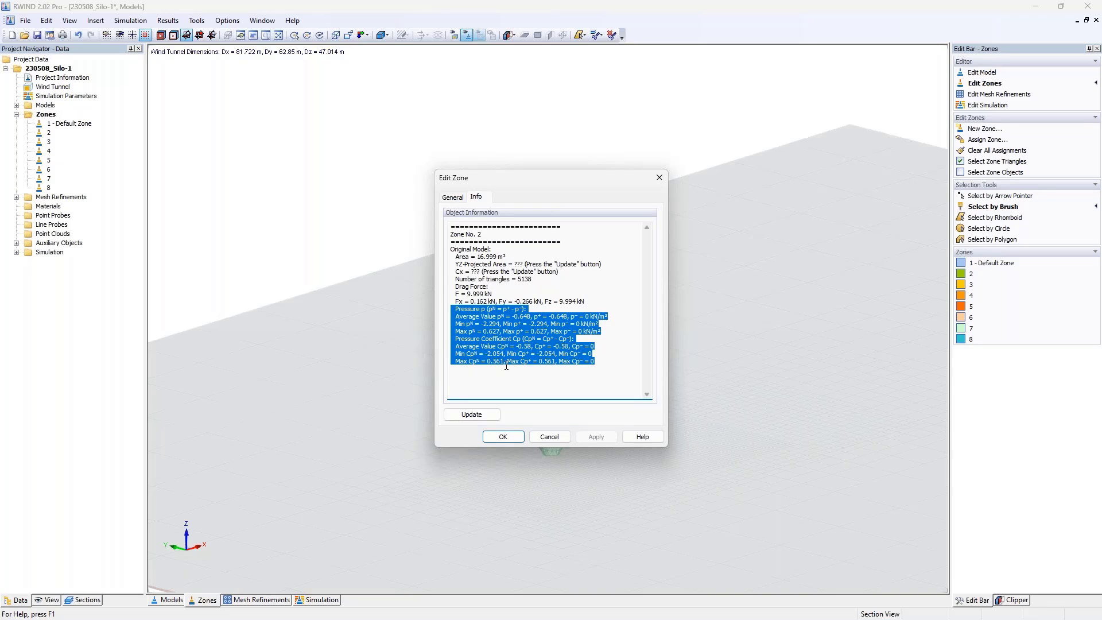
left_click(606, 359)
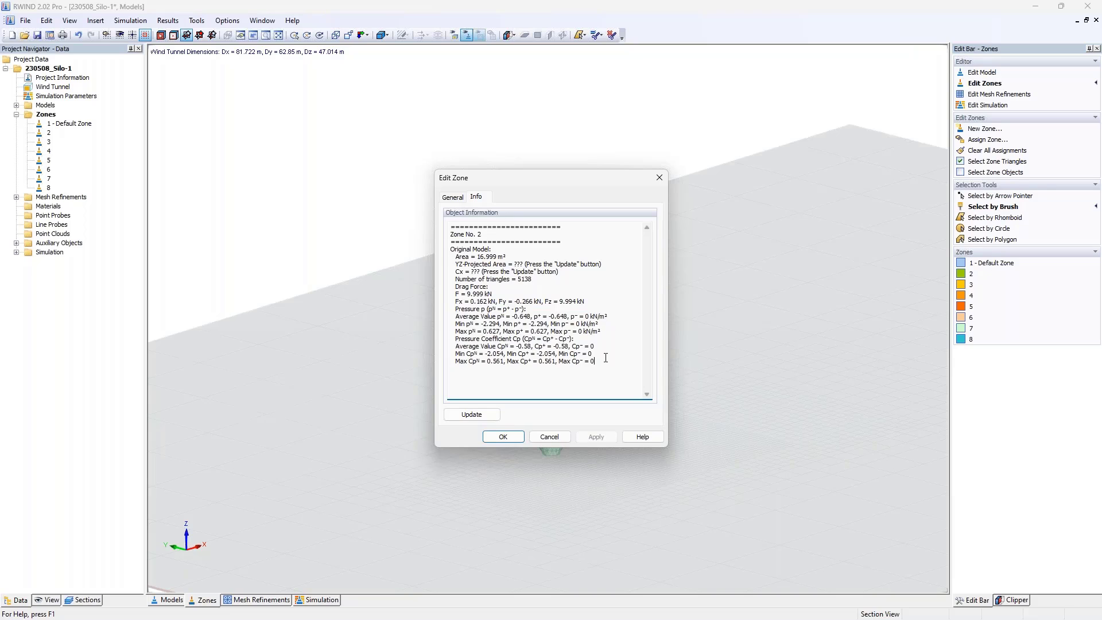
left_click(661, 178)
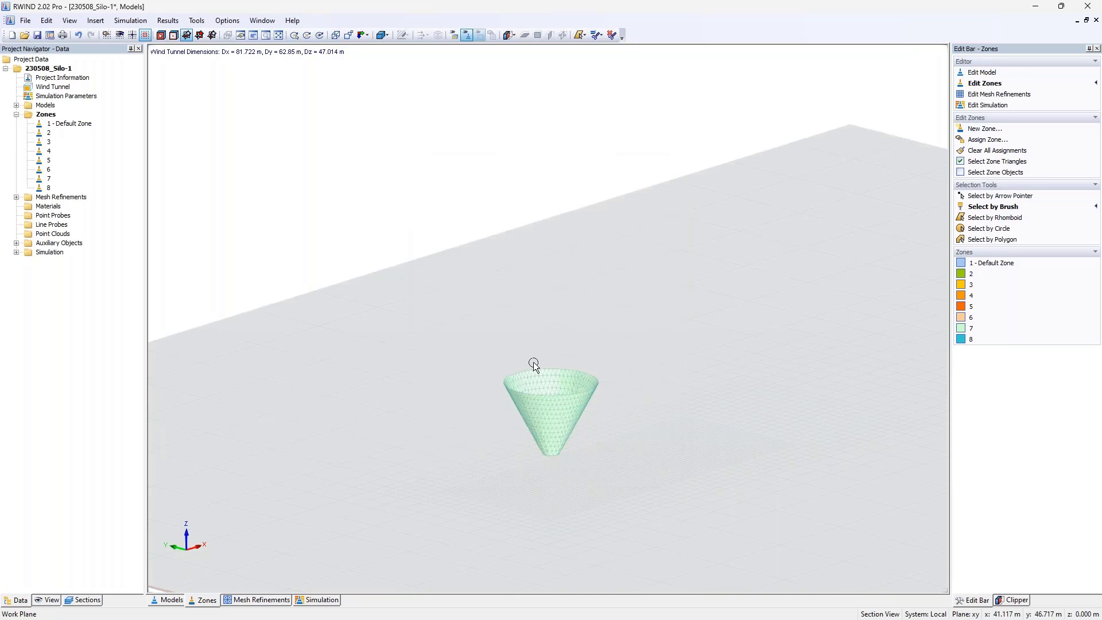
- Display the whole mesh so that all of the silo's zones are shown, and return to the project data
left_click(95, 599)
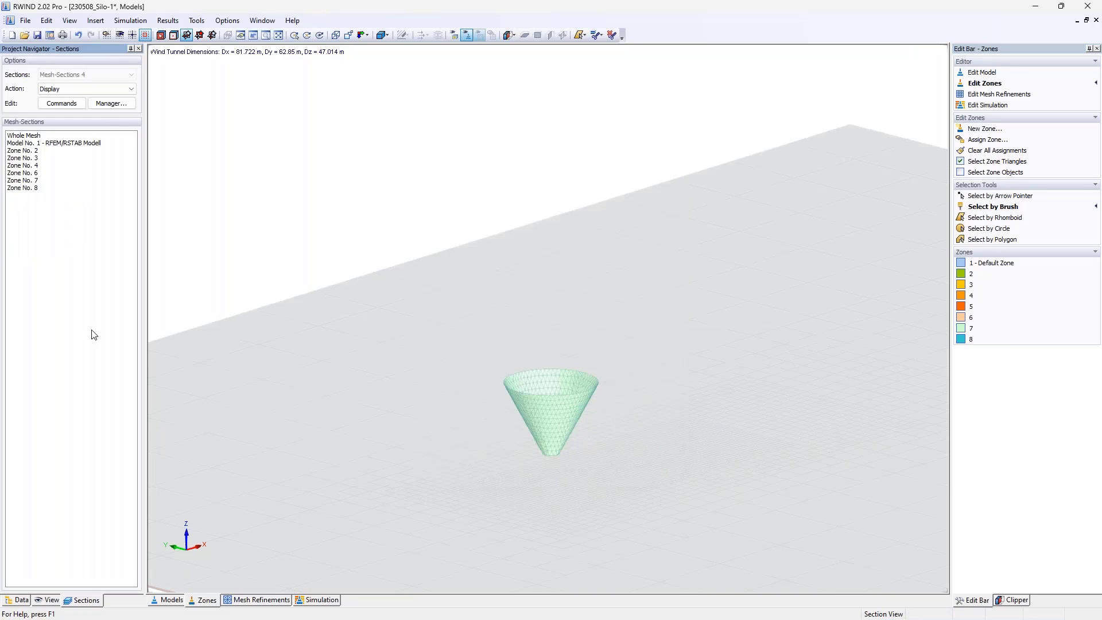
left_click(26, 136)
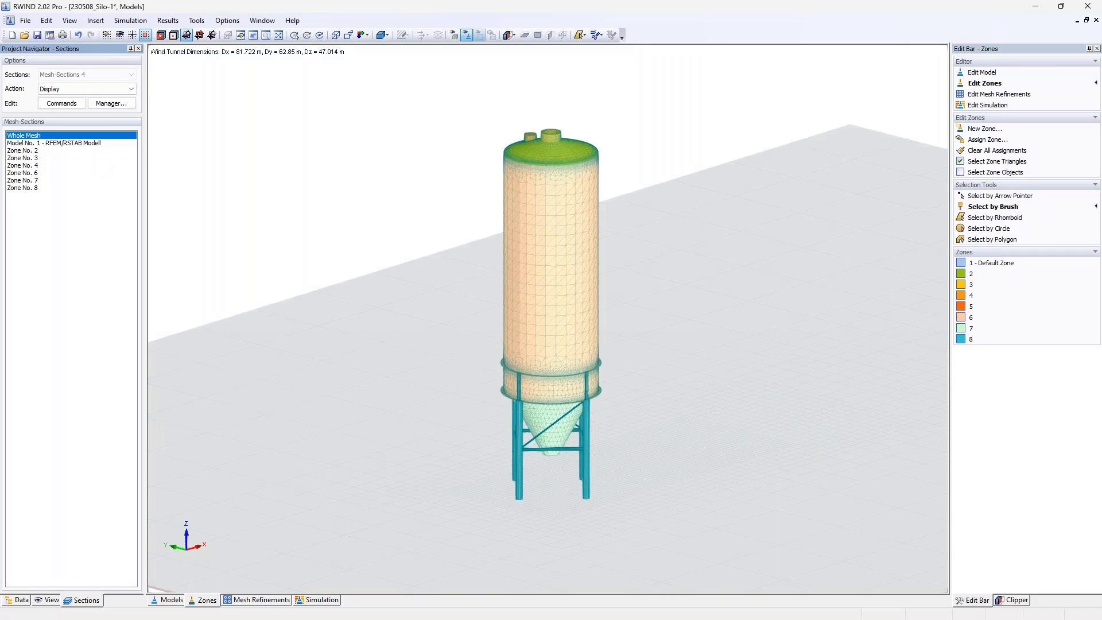
left_click(21, 600)
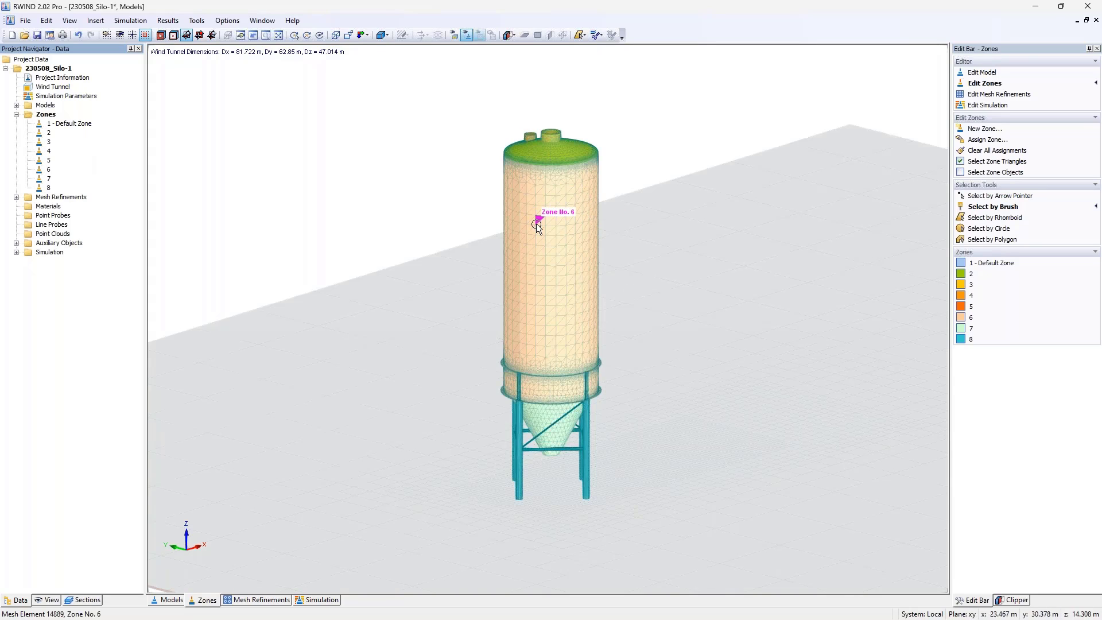
- Review the material, mesh refinement and load factor settings of zone 2 without changing them
double_click(47, 134)
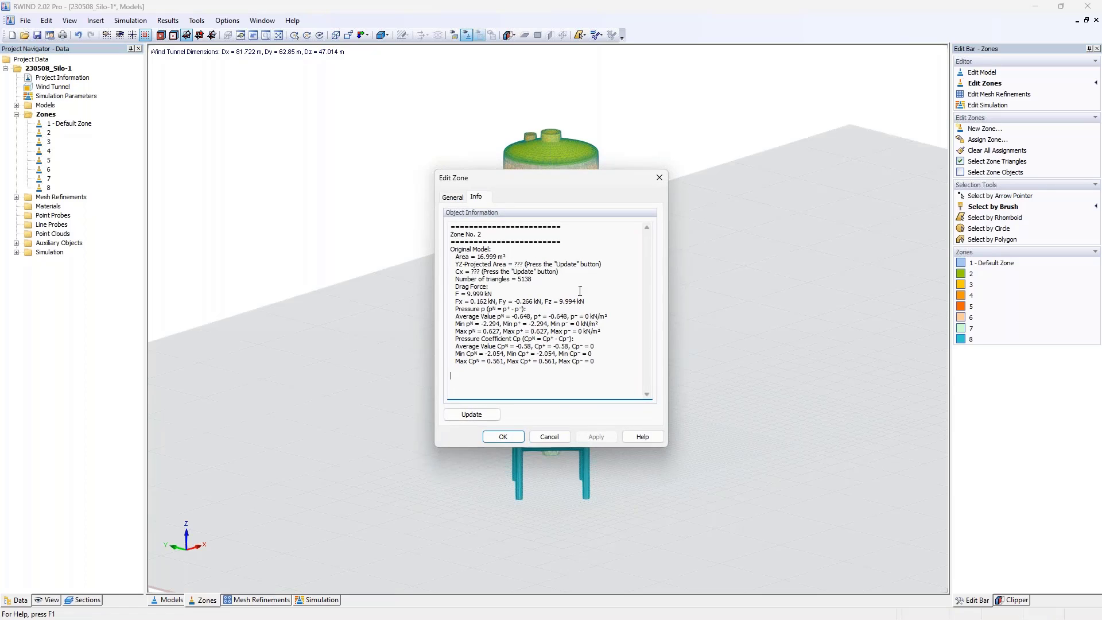
left_click(459, 198)
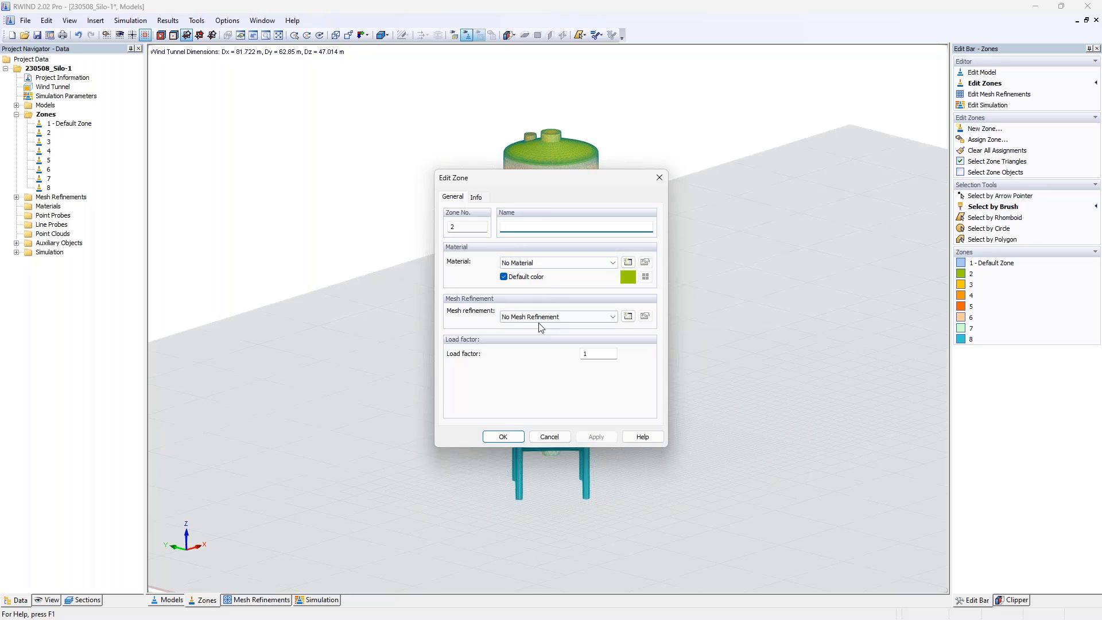
left_click(586, 353)
left_click(665, 178)
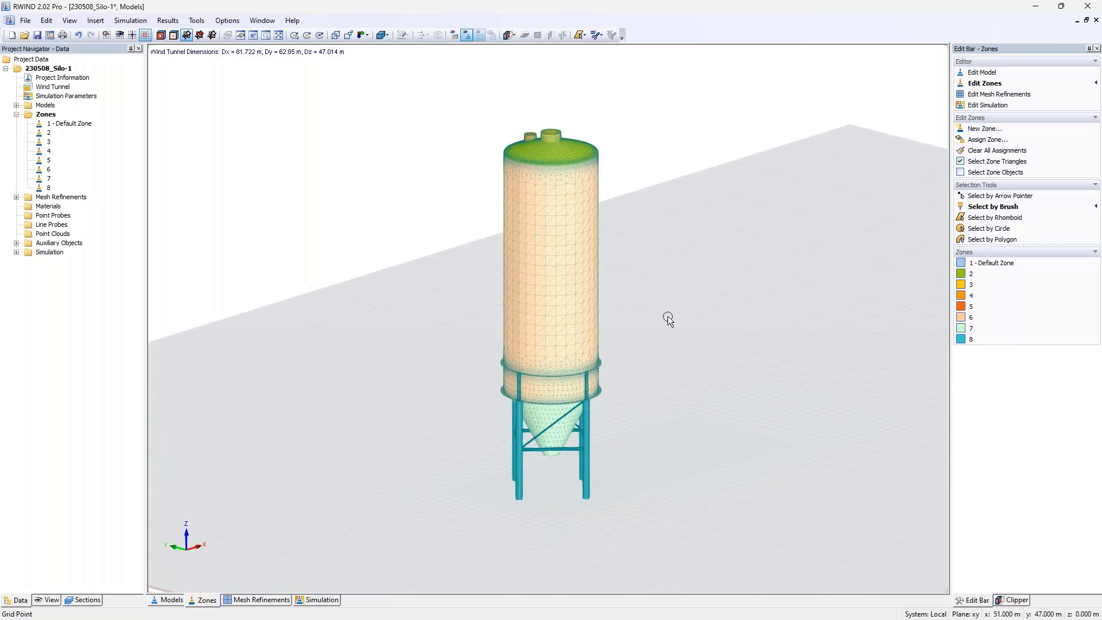
- Delete all zones of the silo model, accepting the deletion of the existing results
middle_click_drag(660, 320, 528, 320)
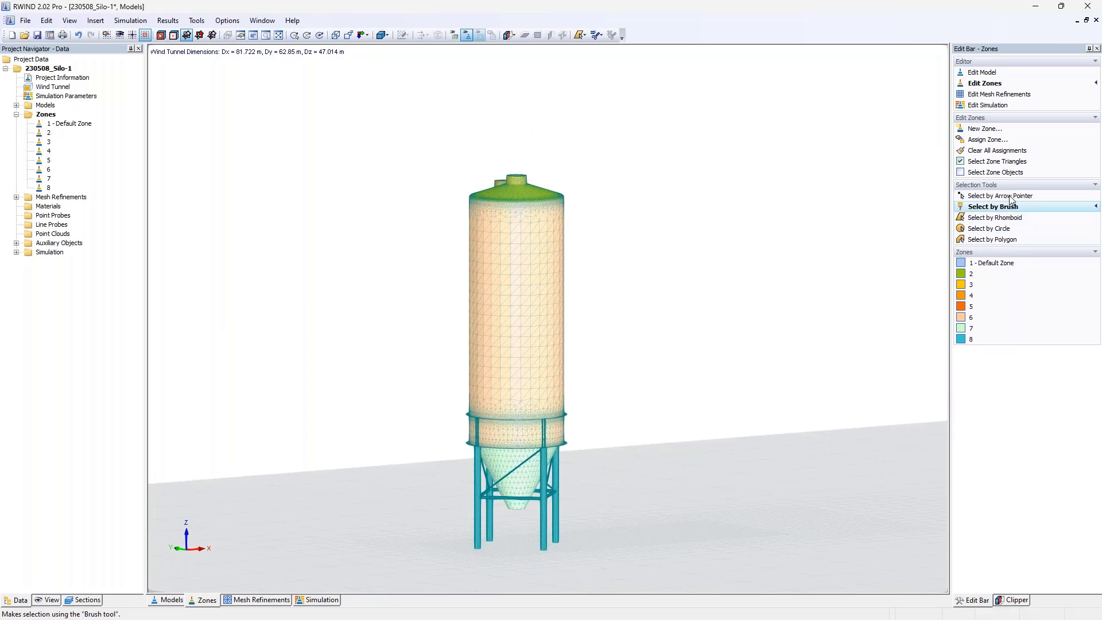
left_click(162, 602)
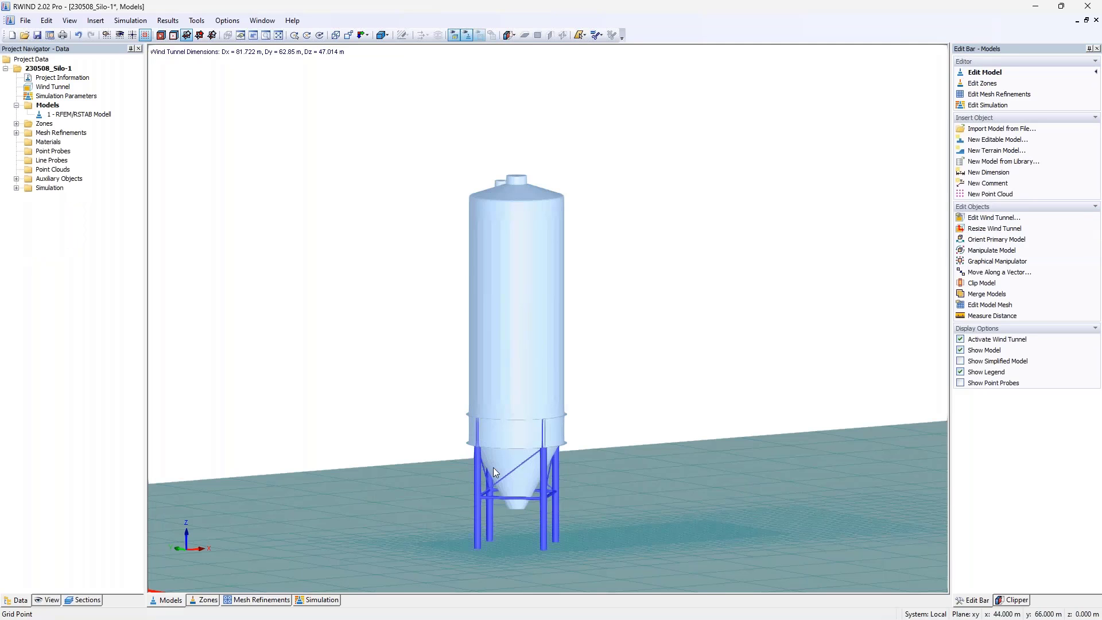
left_click(17, 123)
right_click(40, 124)
left_click(86, 157)
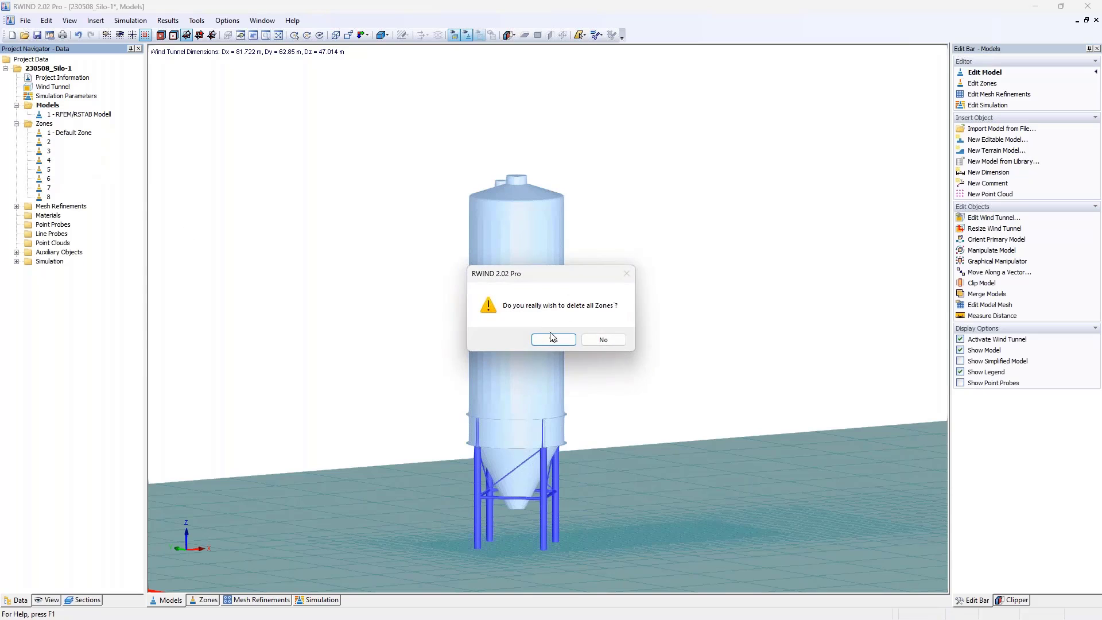
left_click(551, 337)
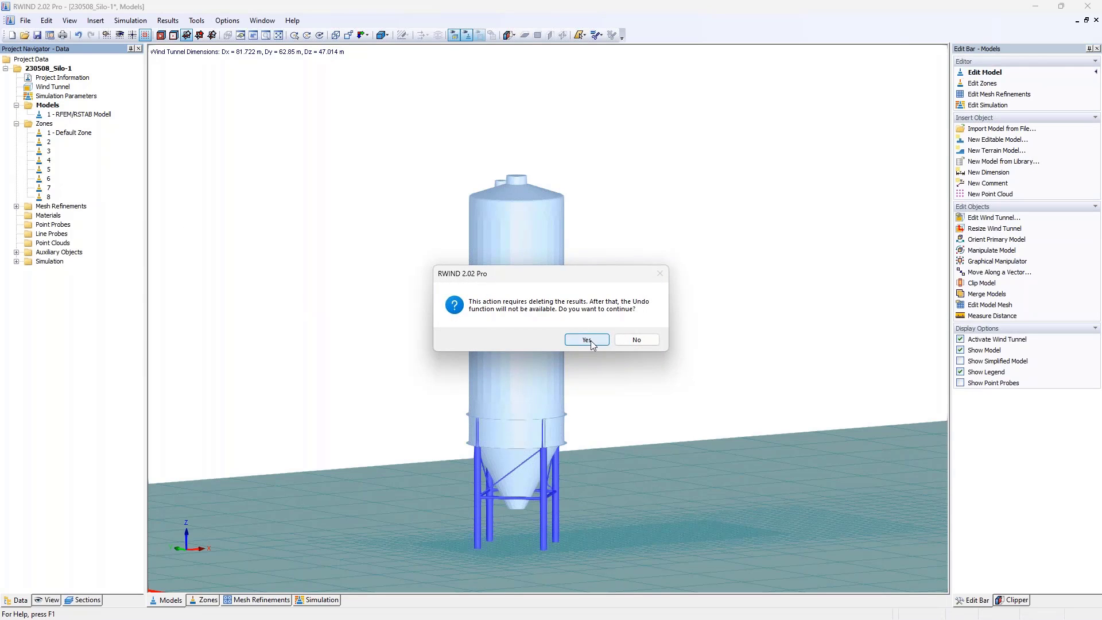
left_click(591, 339)
left_click(634, 340)
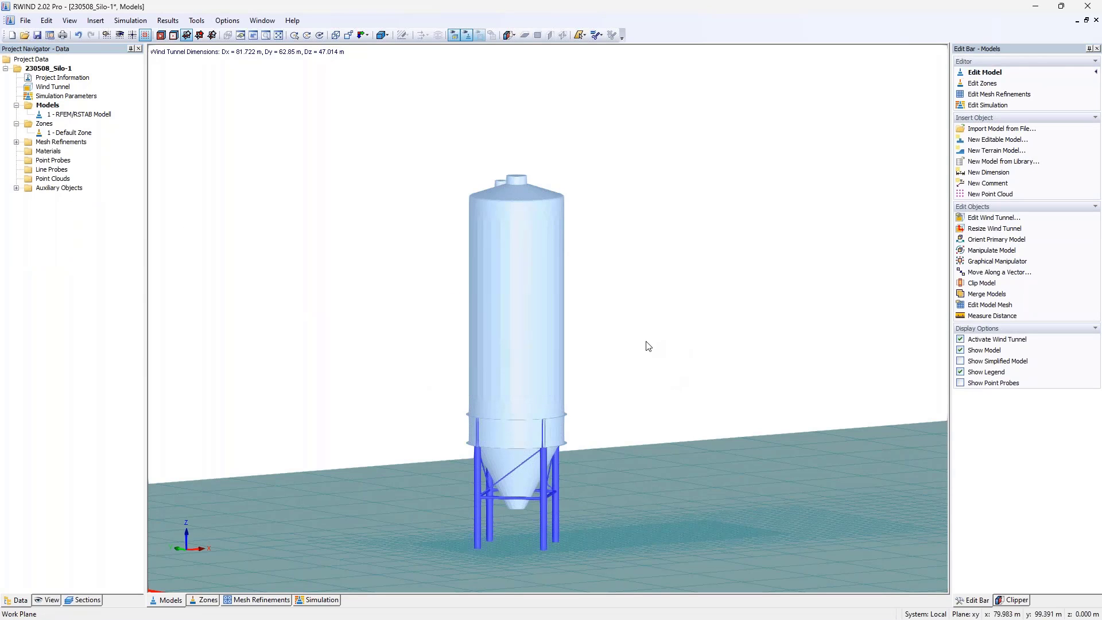
- Create two new zones, numbers 2 and 3, with their default settings
left_click(207, 601)
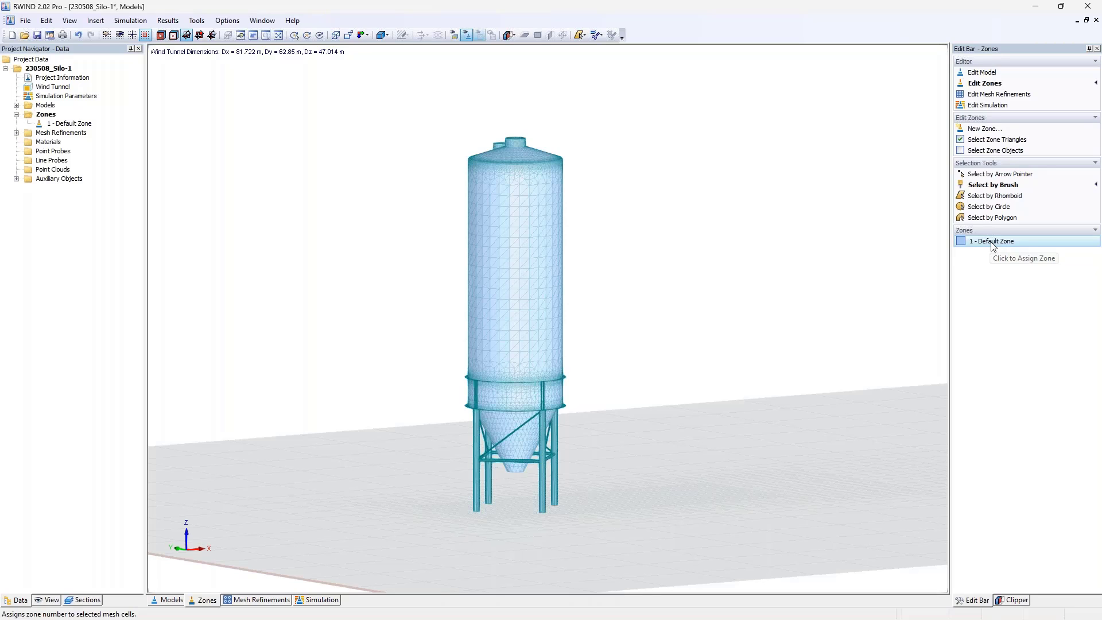
left_click(990, 129)
left_click(547, 225)
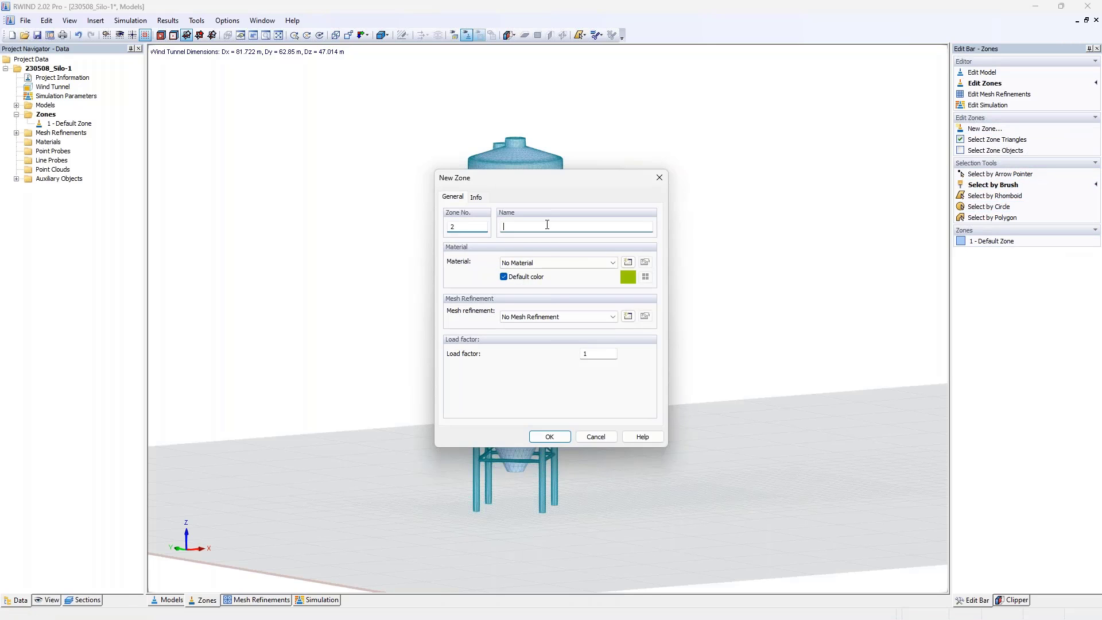
left_click(560, 438)
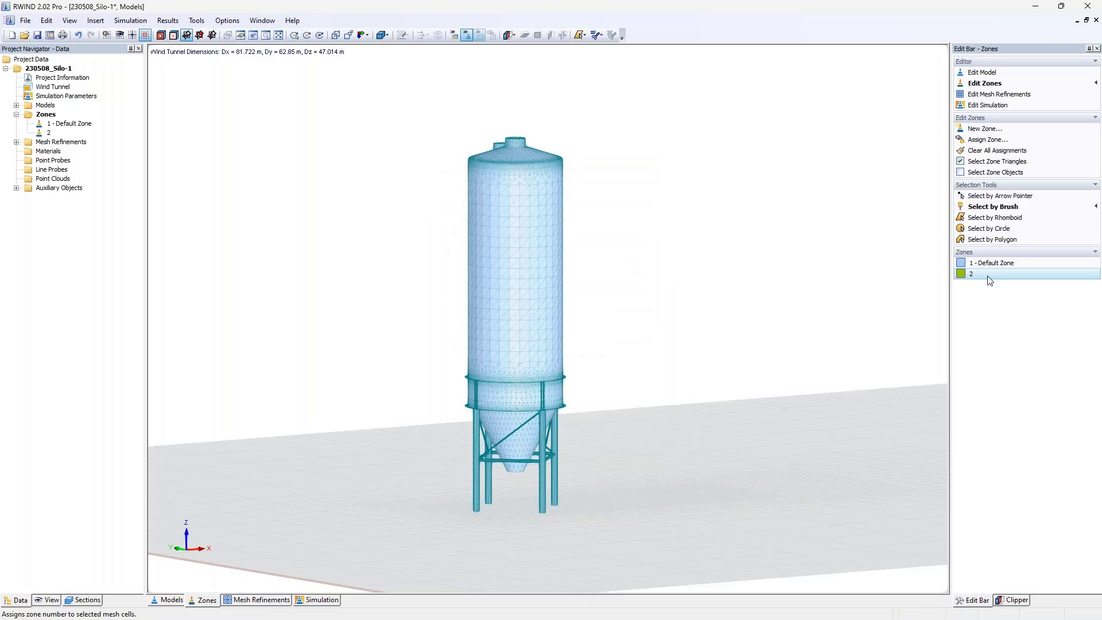
left_click(985, 129)
left_click(550, 437)
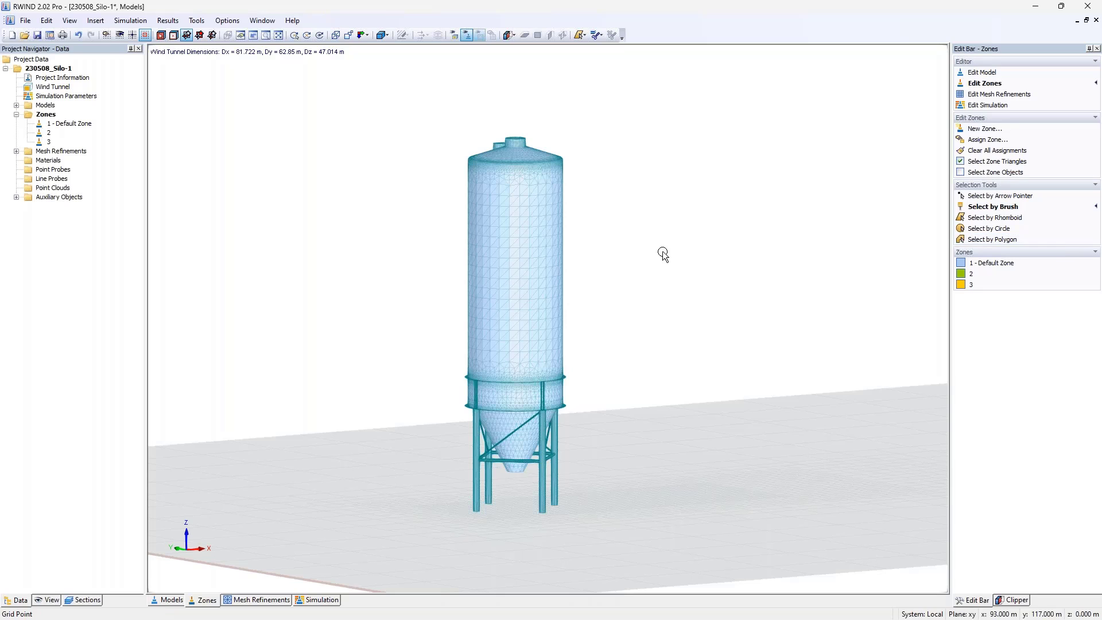
- View the silo in the X-direction and assign zone 2 by brush to mesh cells on the central roof opening's cylinder
left_click(369, 41)
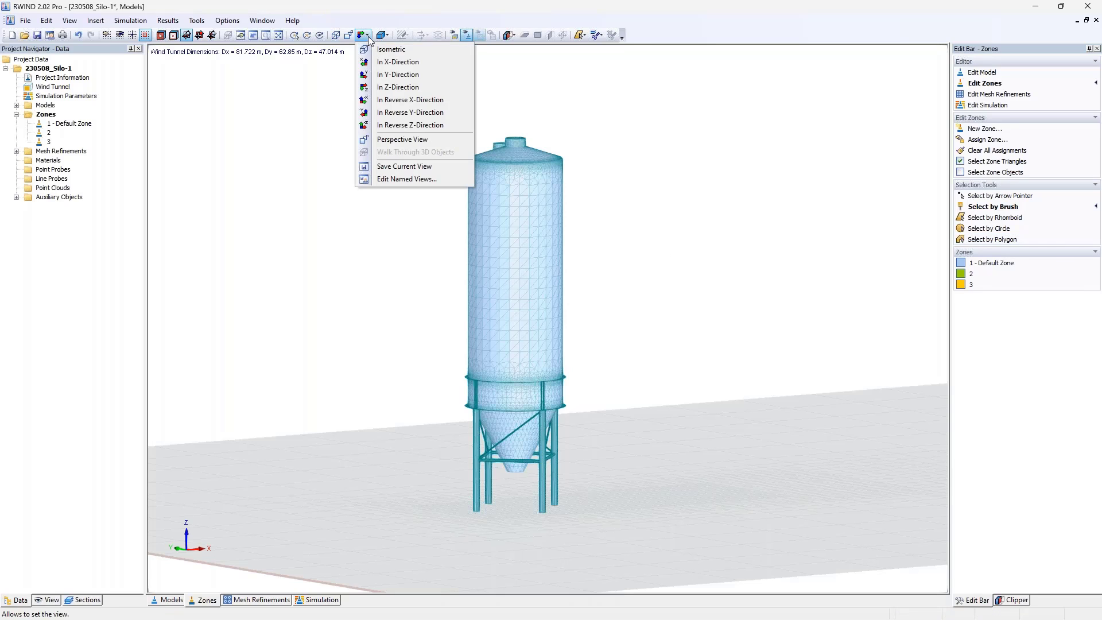
left_click(382, 61)
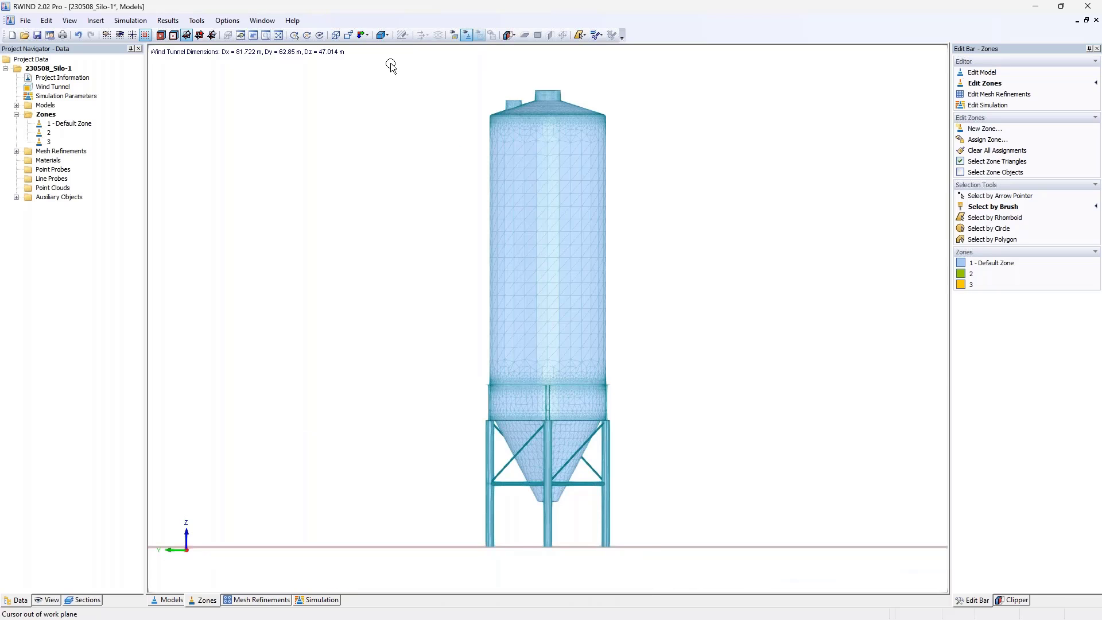
scroll(556, 92, "up", 1)
scroll(556, 90, "up", 6)
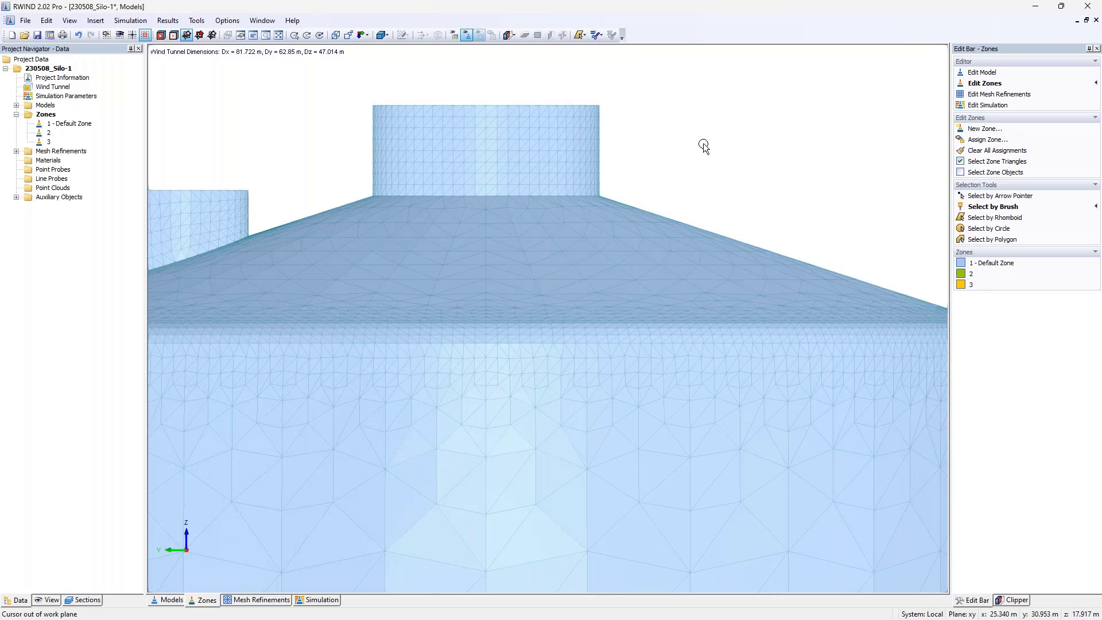
left_click(971, 274)
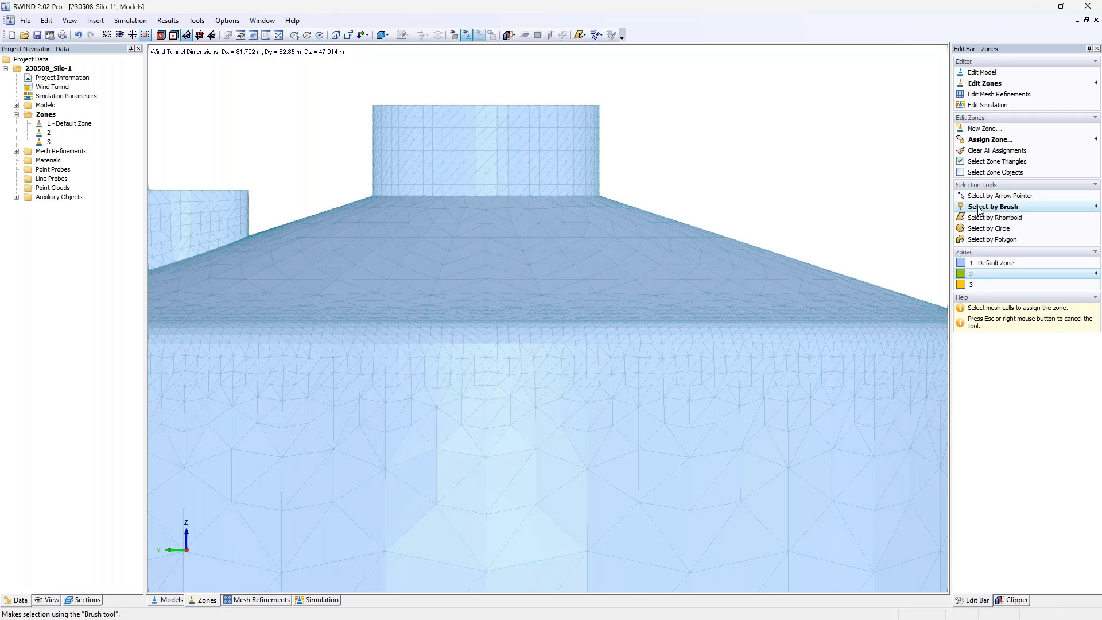
mouse_move(422, 105)
left_mouse_down()
mouse_move(541, 115)
mouse_move(438, 122)
mouse_move(491, 130)
mouse_move(465, 150)
mouse_move(490, 182)
mouse_move(570, 147)
mouse_move(555, 110)
mouse_move(609, 150)
left_mouse_up()
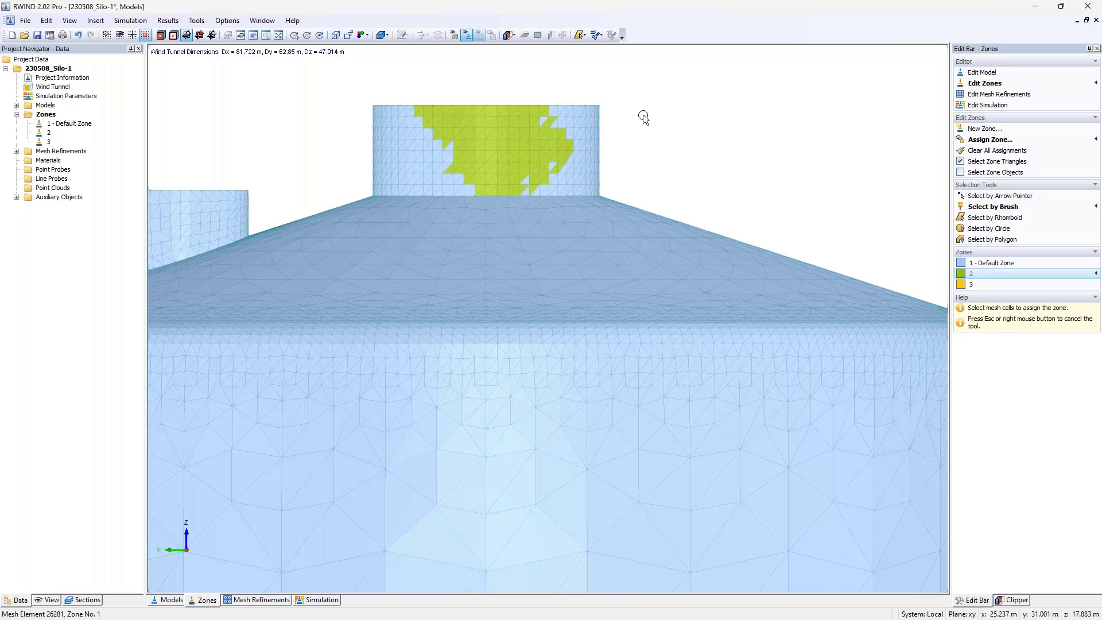
- Assign zone 2 to all mesh cells of the central roof opening's cylinder by rhomboid selection, and check it from above
key("Escape")
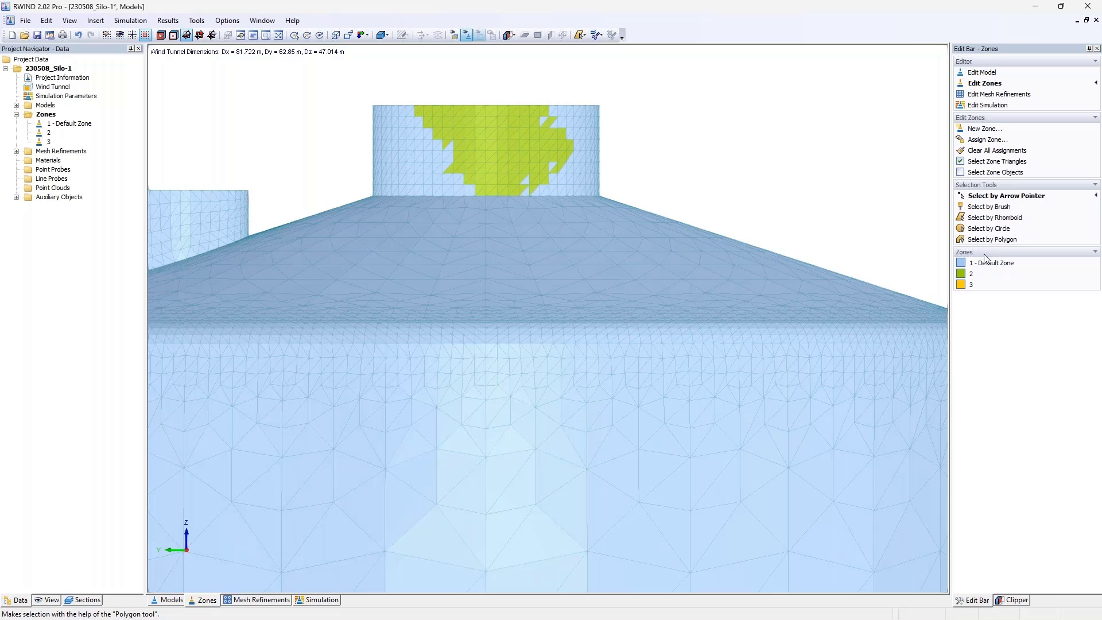
left_click(987, 274)
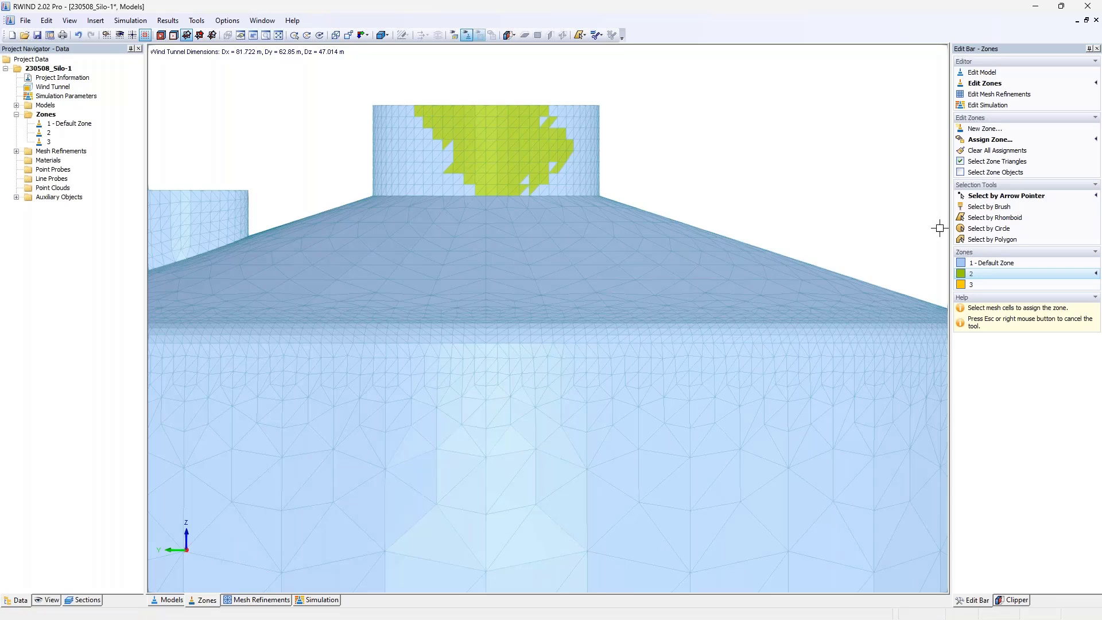
left_click(970, 222)
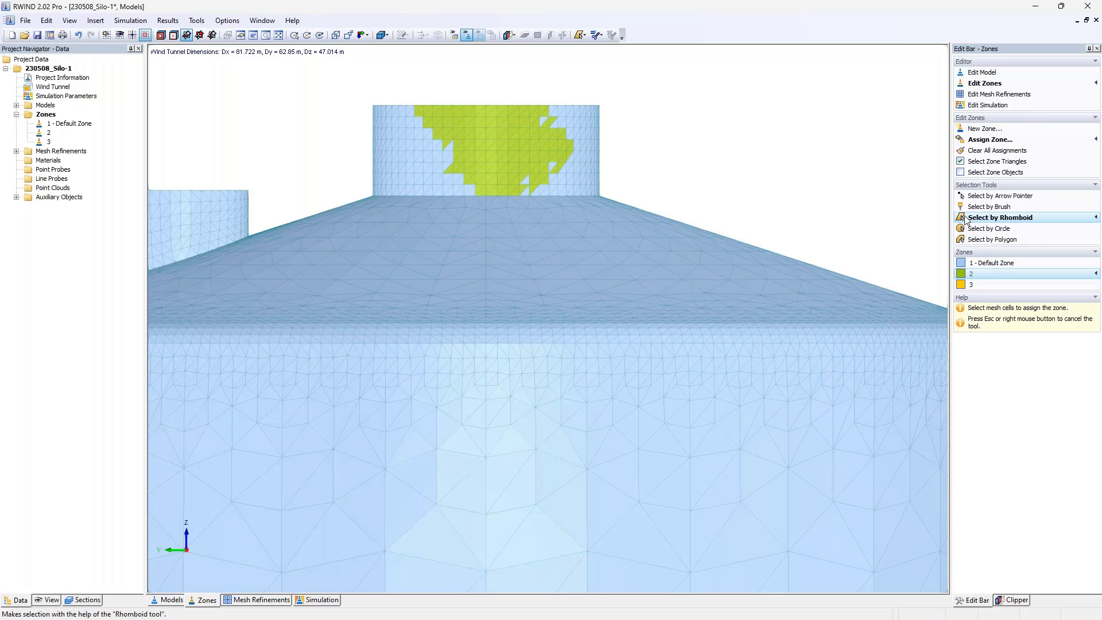
left_click(347, 88)
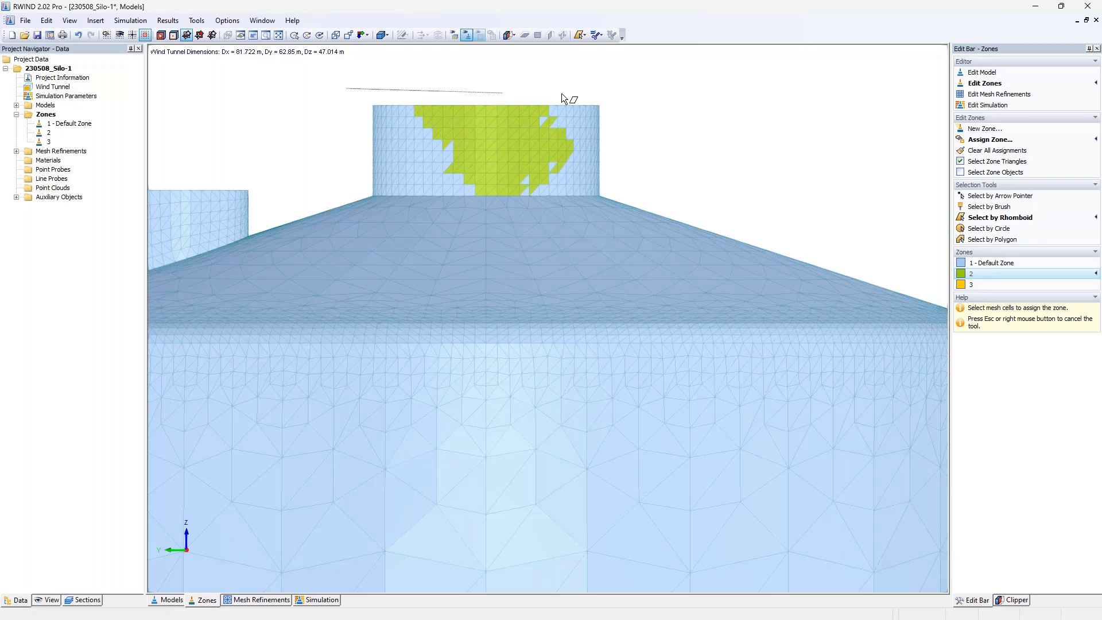
left_click(644, 88)
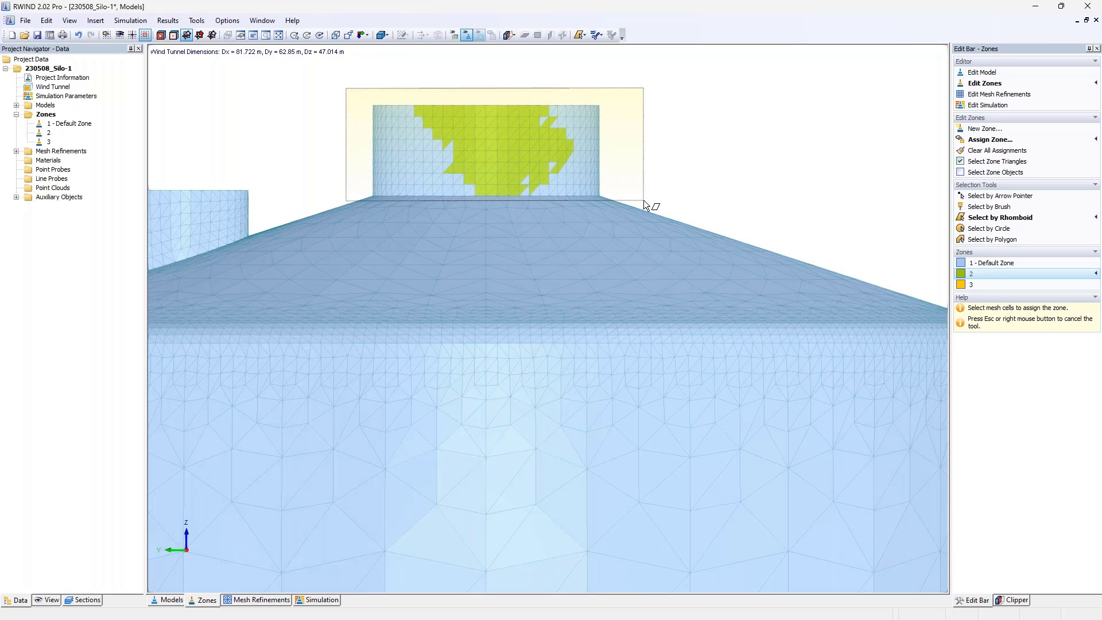
left_click(645, 202)
middle_click_drag(644, 136, 642, 164, "ctrl")
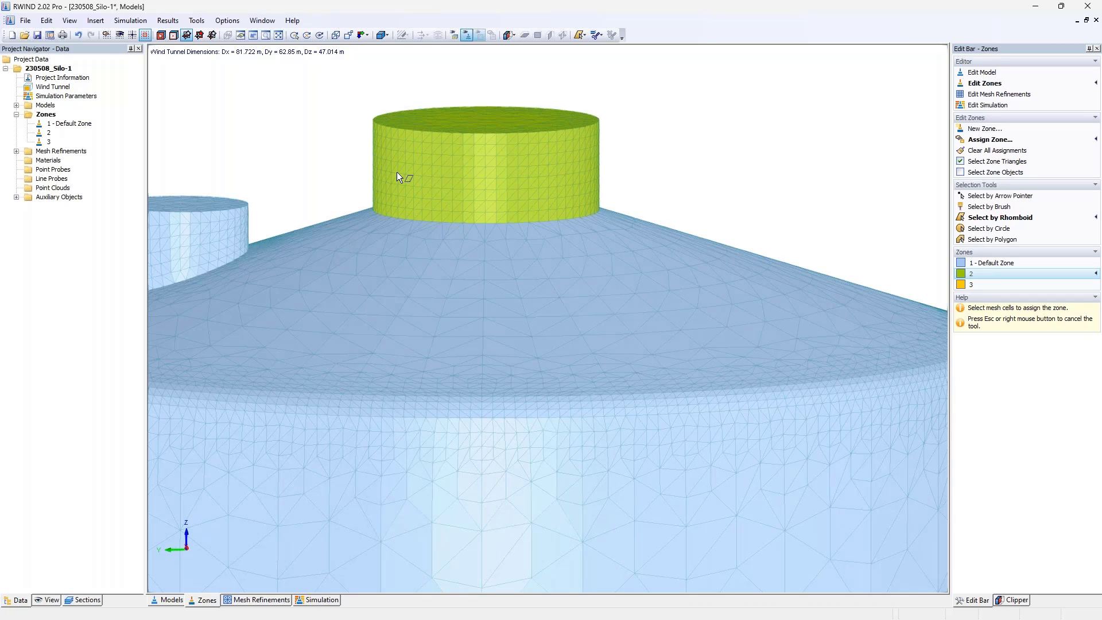
middle_click_drag(388, 171, 391, 194, "ctrl")
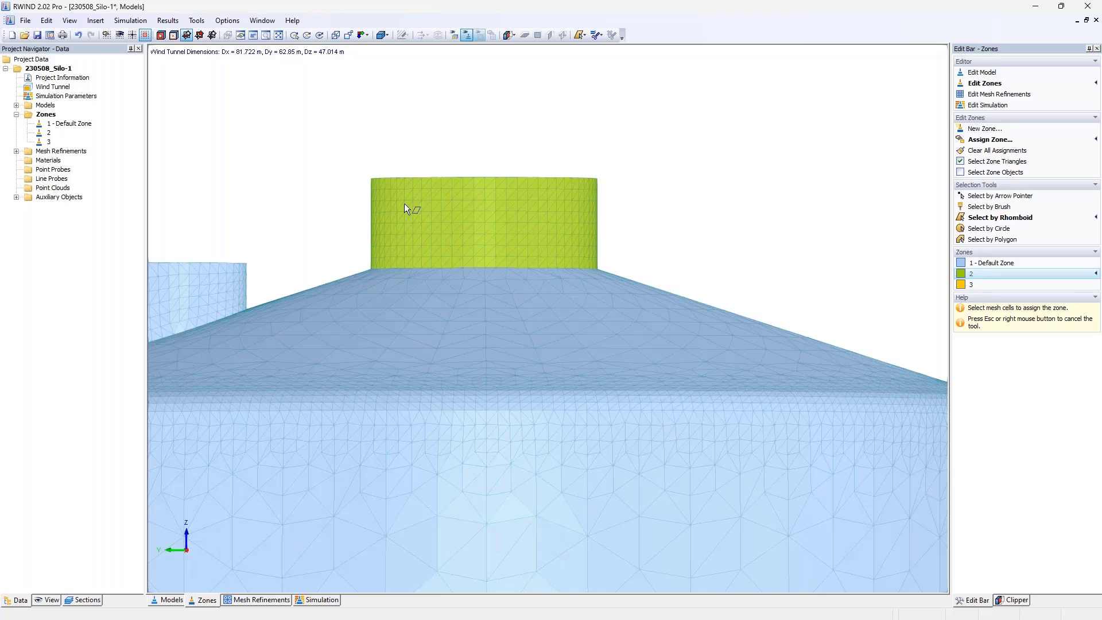
key("Escape")
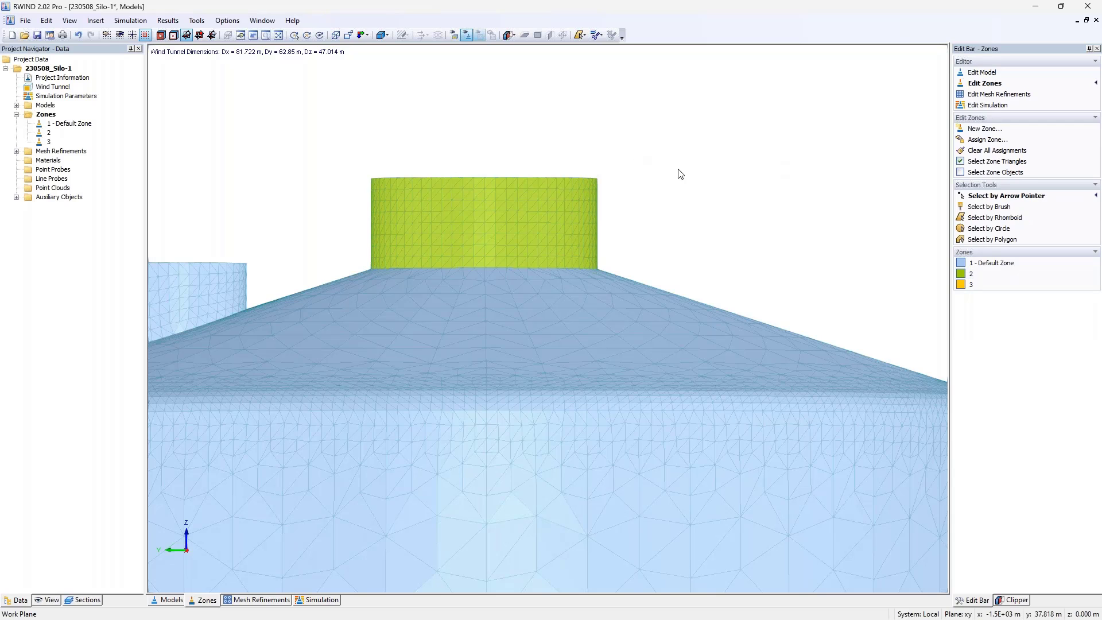
- Display only the mesh section of zone 1 to hide the cells already assigned to zone 2
scroll(698, 183, "down", 2)
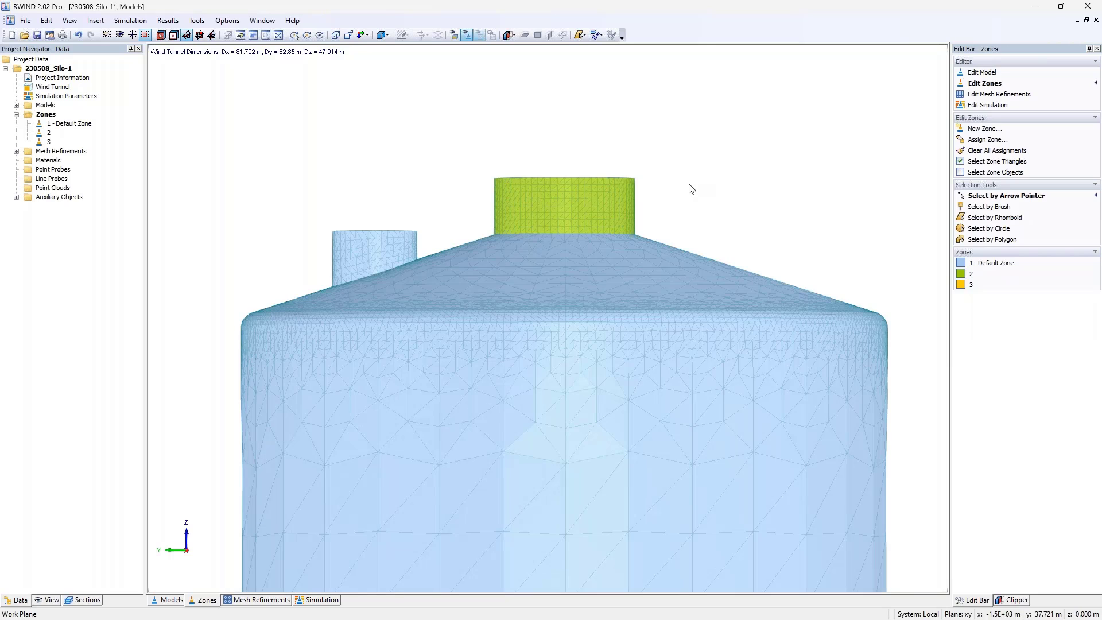
left_click(83, 600)
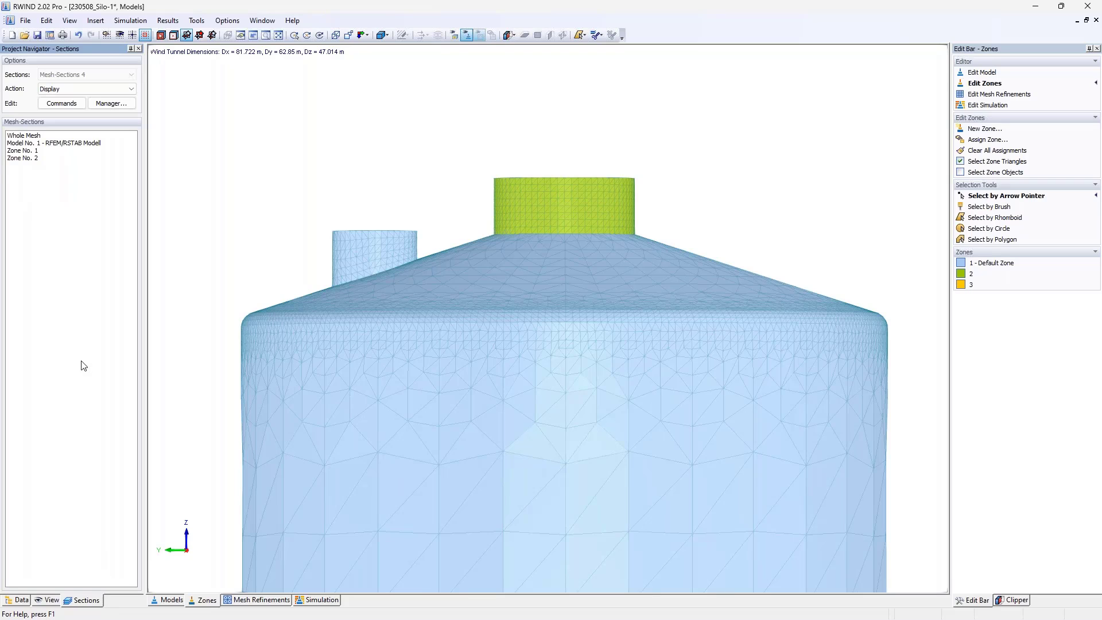
left_click(33, 151)
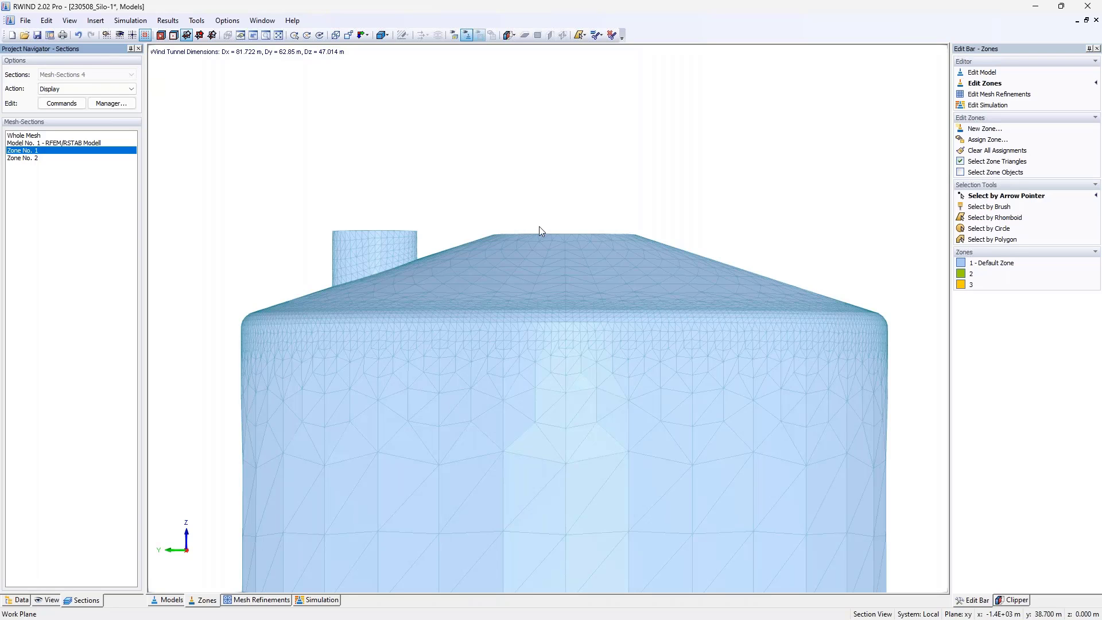
middle_click_drag(626, 179, 586, 188, "ctrl")
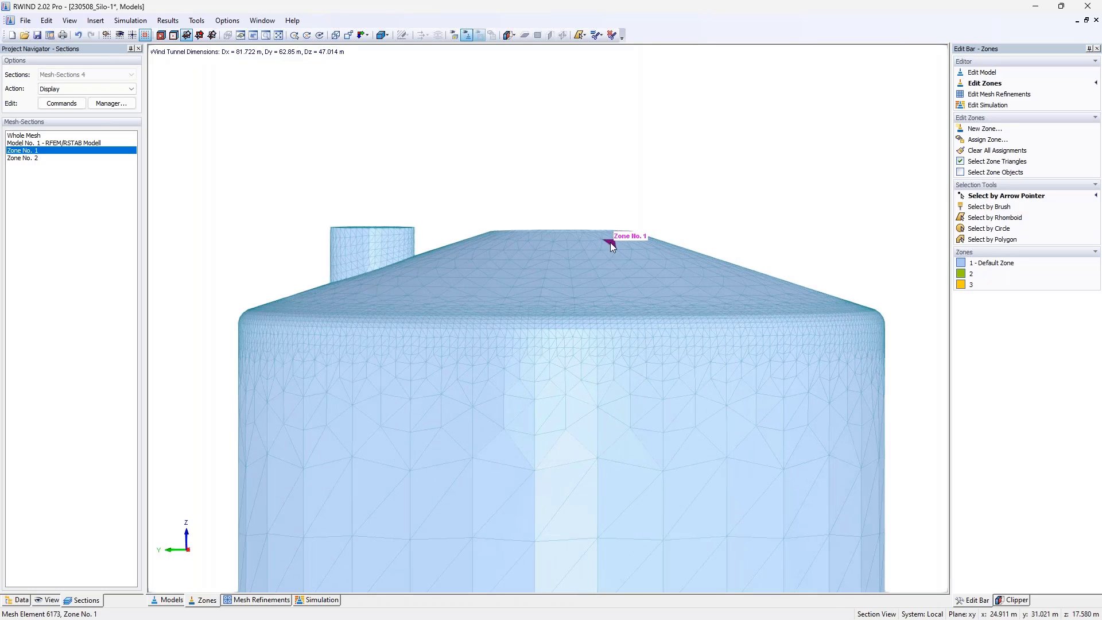
- Assign zone 3 to the mesh cells of the conical roof by polygon selection and check the result from above
left_click(990, 283)
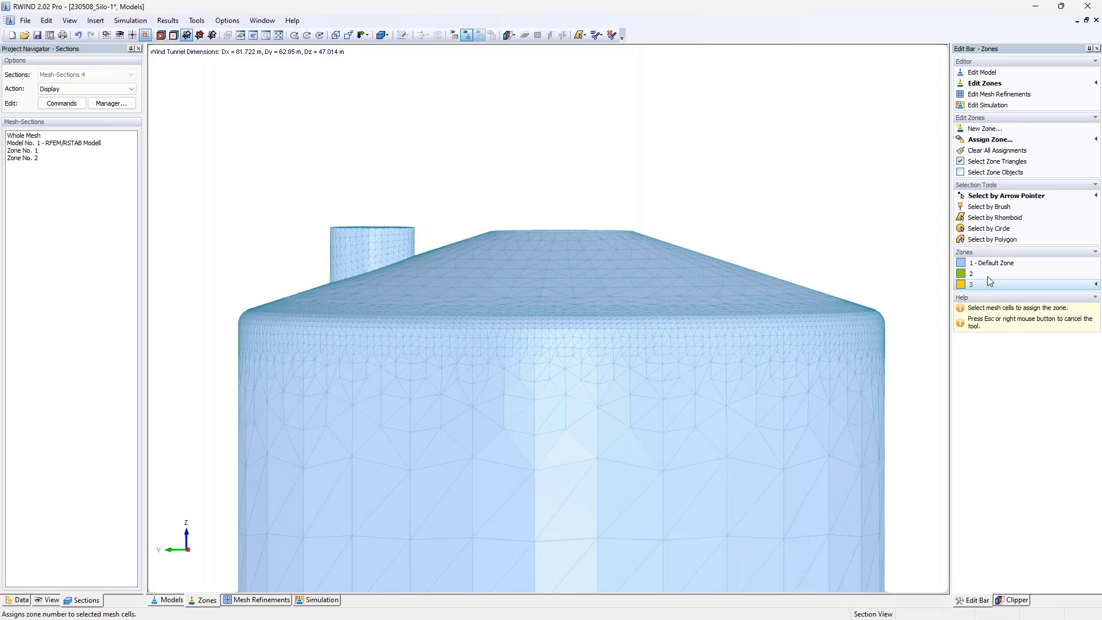
left_click(1001, 241)
left_click(226, 309)
left_click(525, 215)
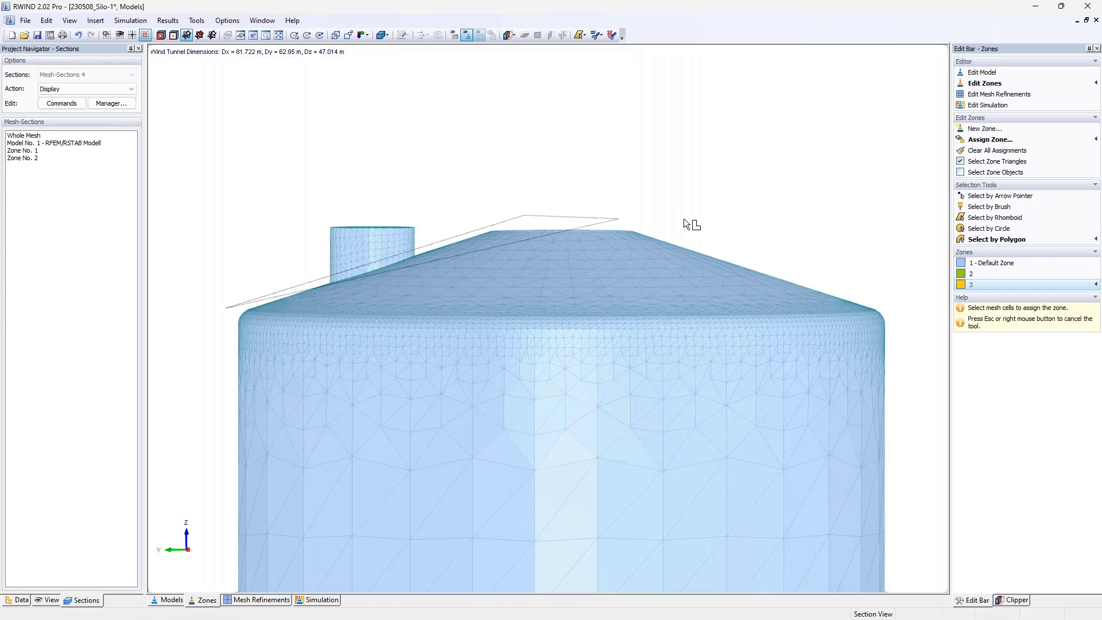
left_click(813, 221)
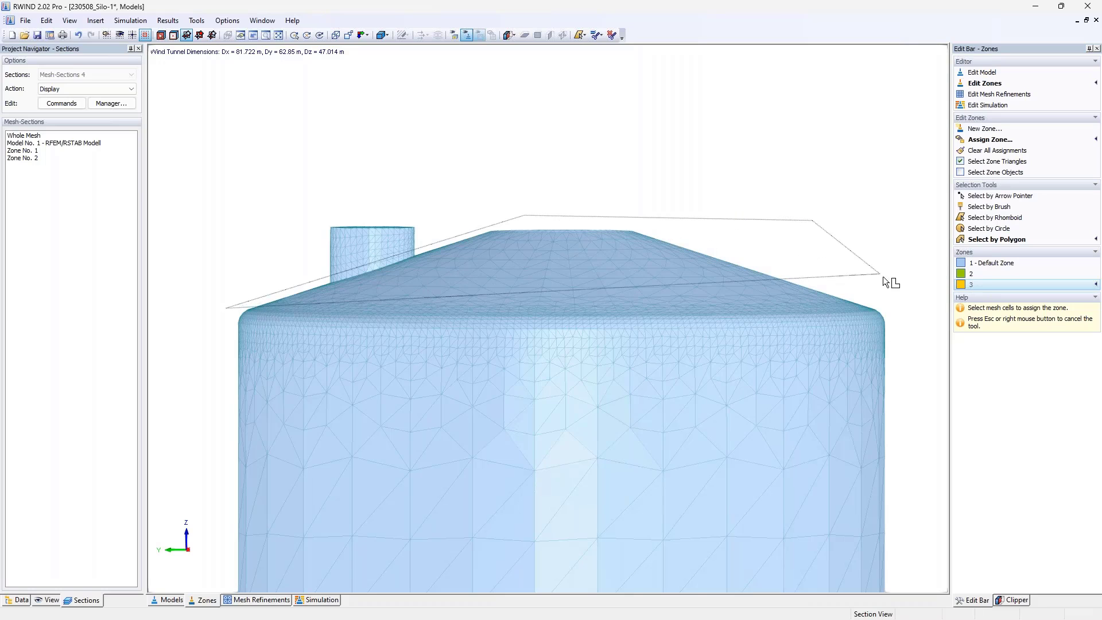
left_click(907, 309)
double_click(612, 302)
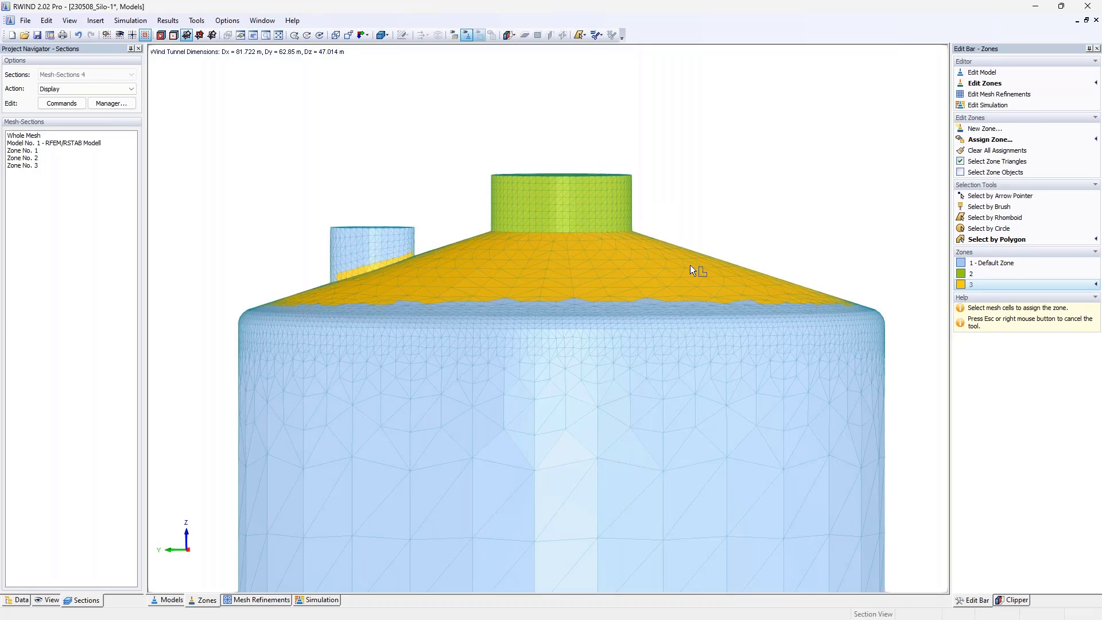
middle_click_drag(515, 232, 511, 273, "ctrl")
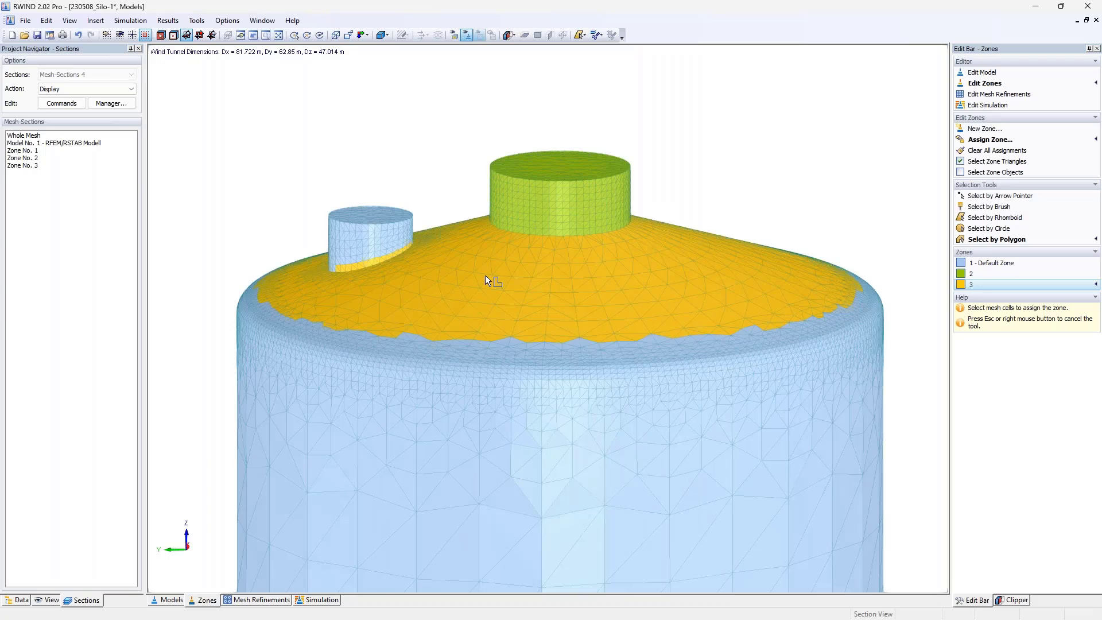
- Isolate the zone 1 mesh section and assign zone 3 by brush to leftover cells along the roof's lower edge
left_click(39, 150)
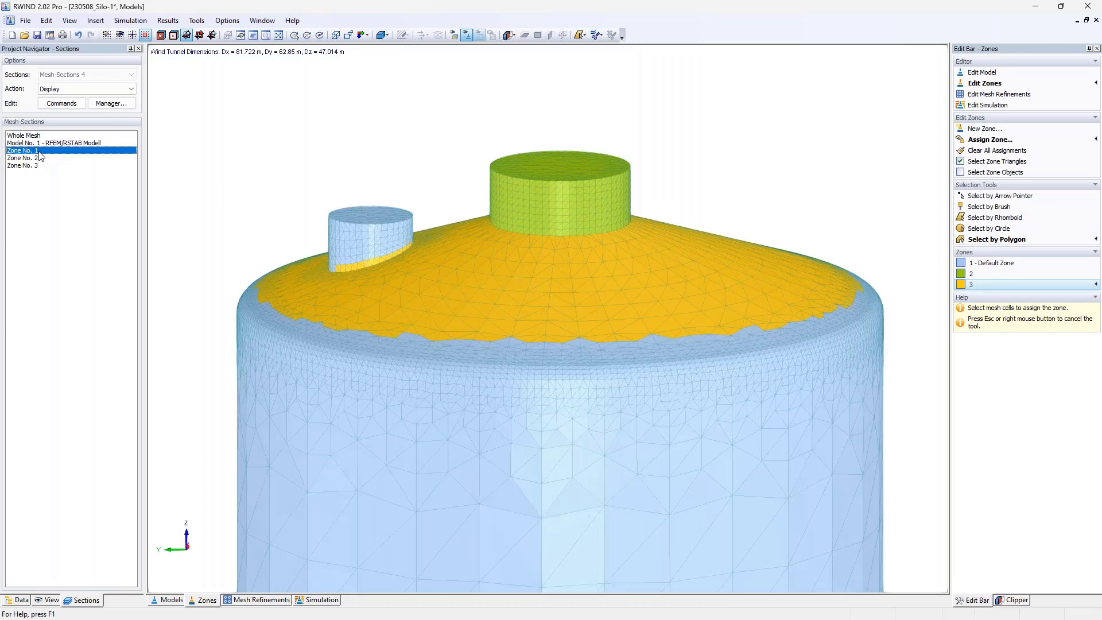
middle_click_drag(505, 253, 506, 199, "ctrl")
scroll(779, 233, "up", 2)
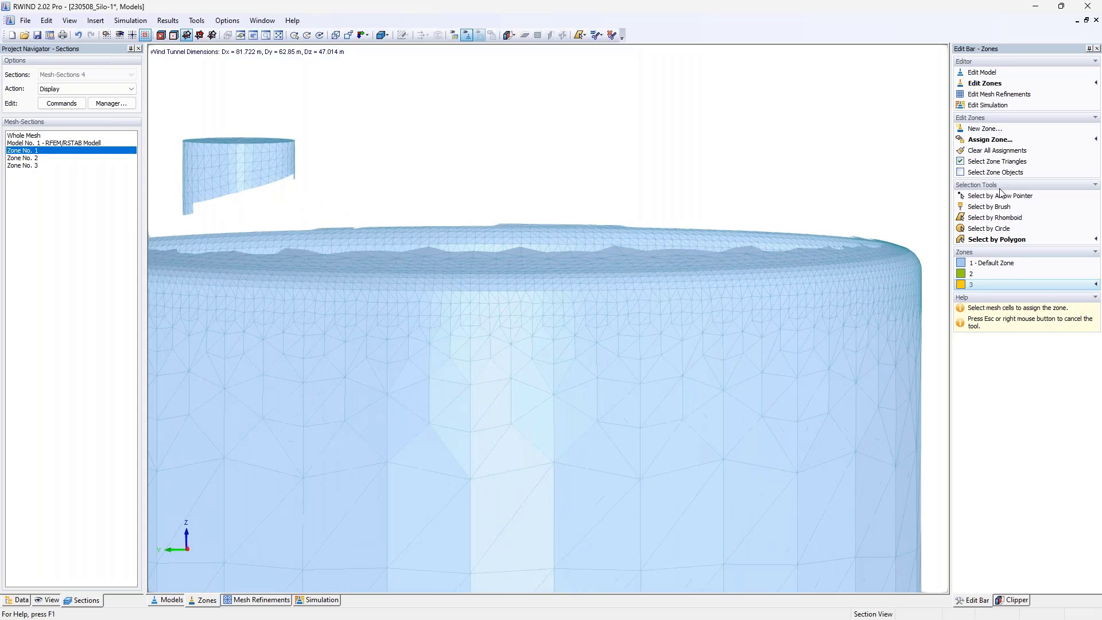
left_click(990, 207)
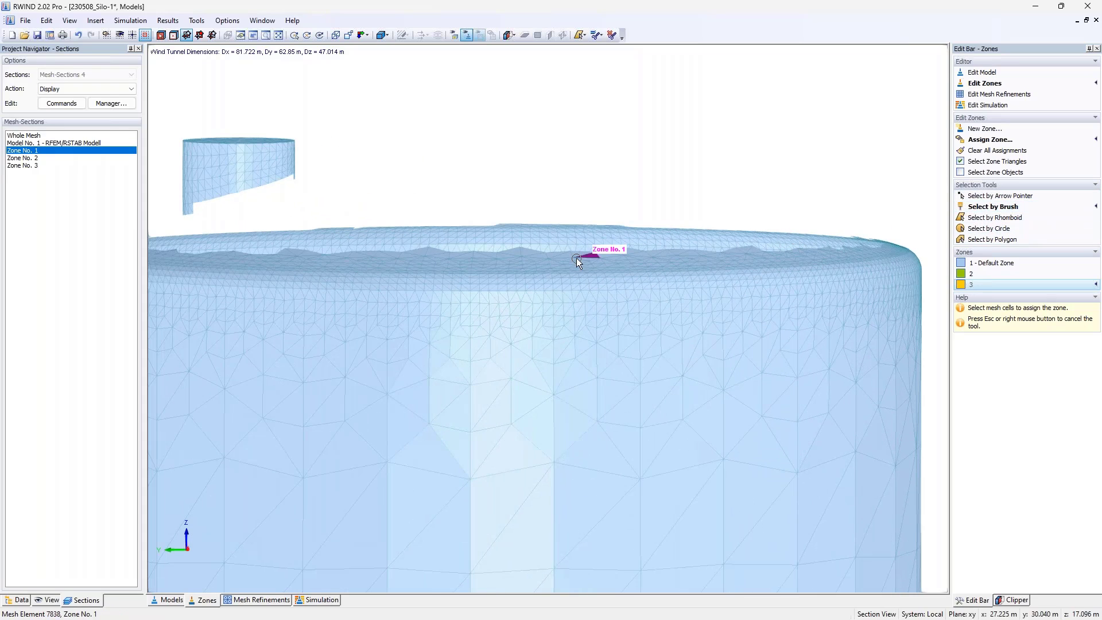
left_click_drag(521, 260, 626, 261)
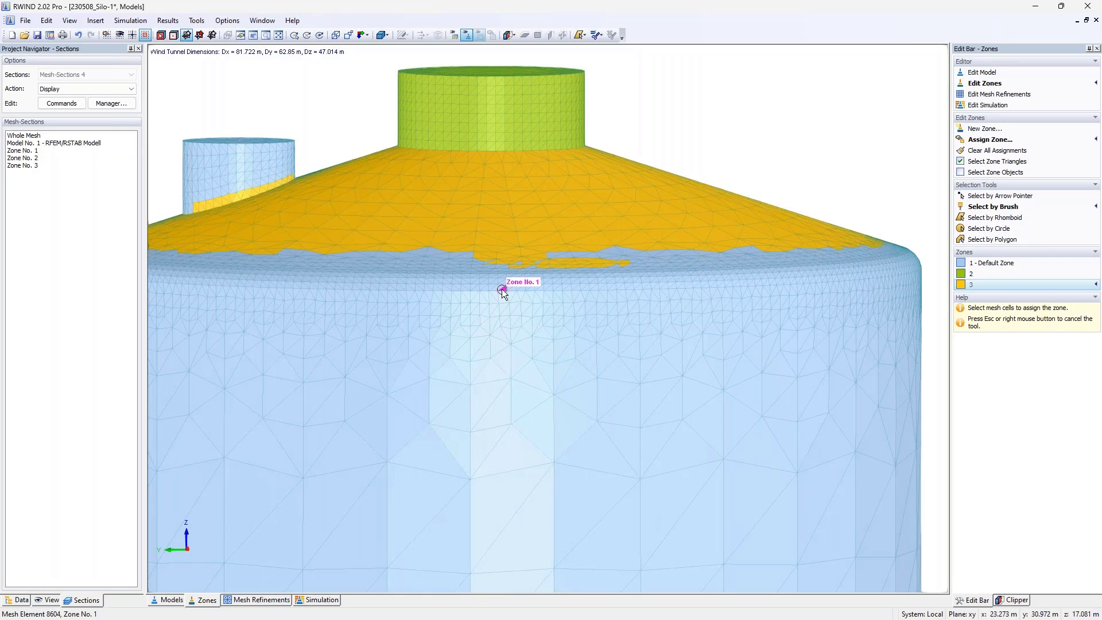
left_click(23, 150)
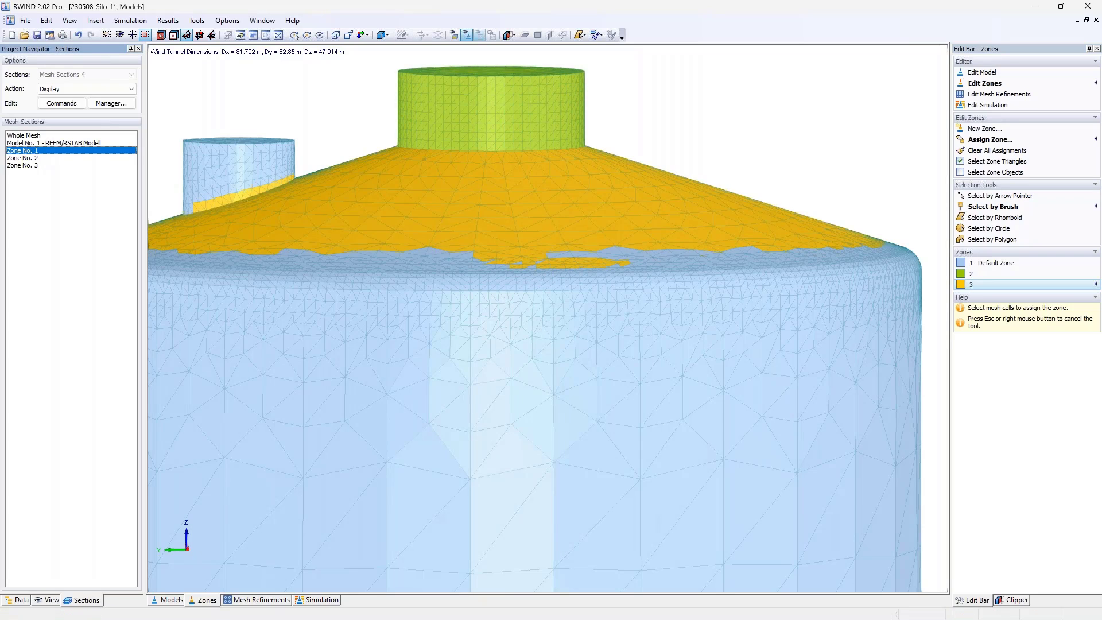
mouse_move(399, 266)
left_mouse_down()
mouse_move(350, 260)
mouse_move(407, 249)
left_mouse_up()
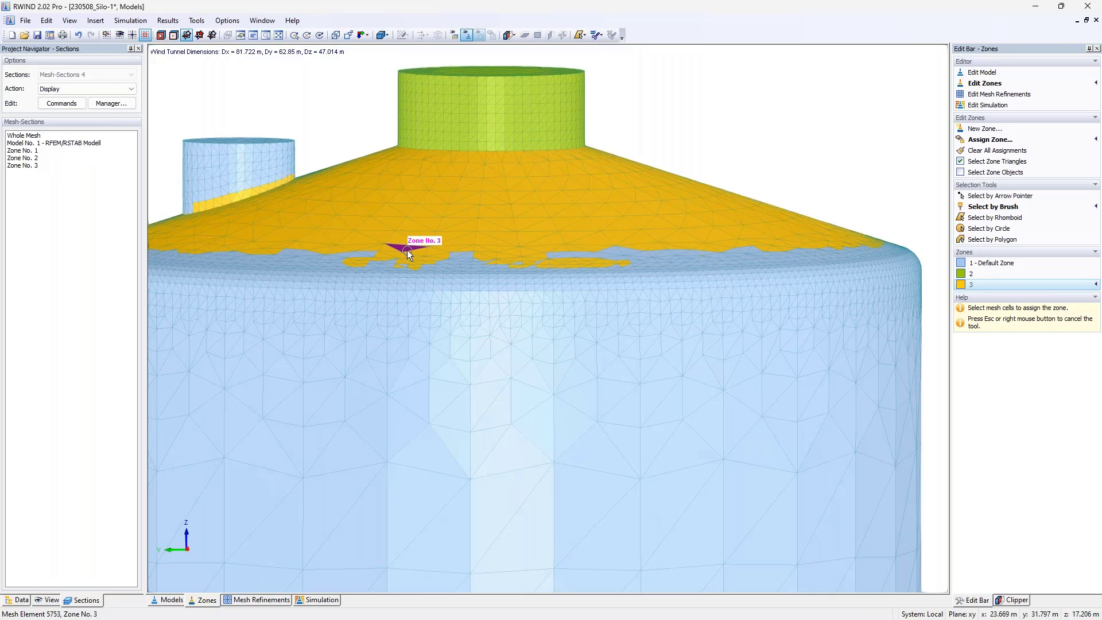
- Close the project discarding the zone changes, reopen 230508_Silo-1.rws2, and view the silo's original zone assignment
left_click(1096, 21)
left_click(552, 339)
left_click(16, 21)
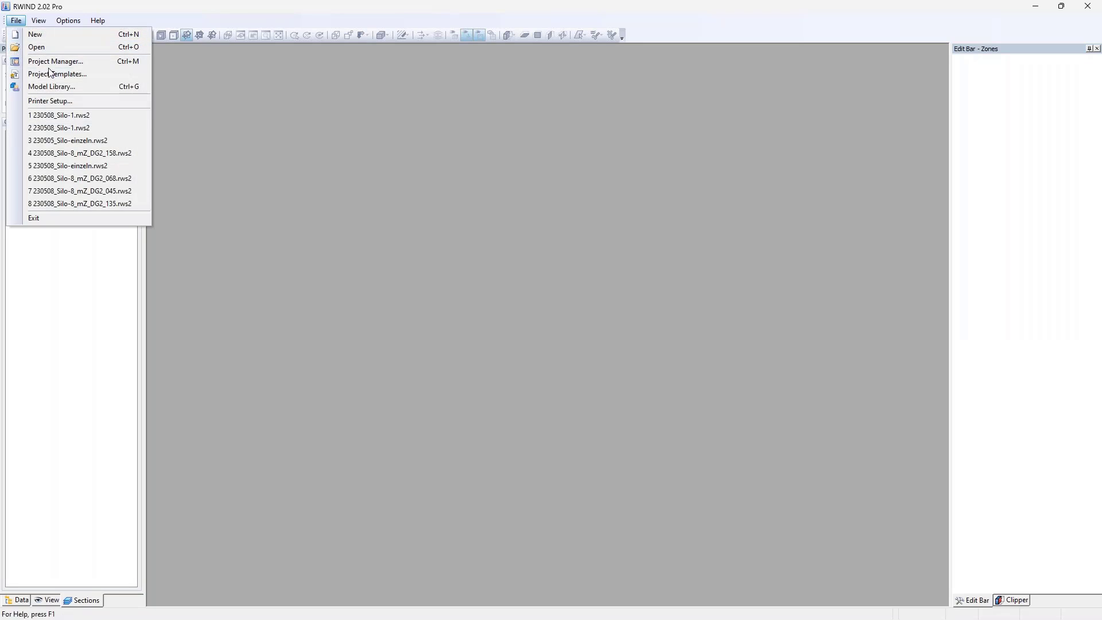
left_click(64, 115)
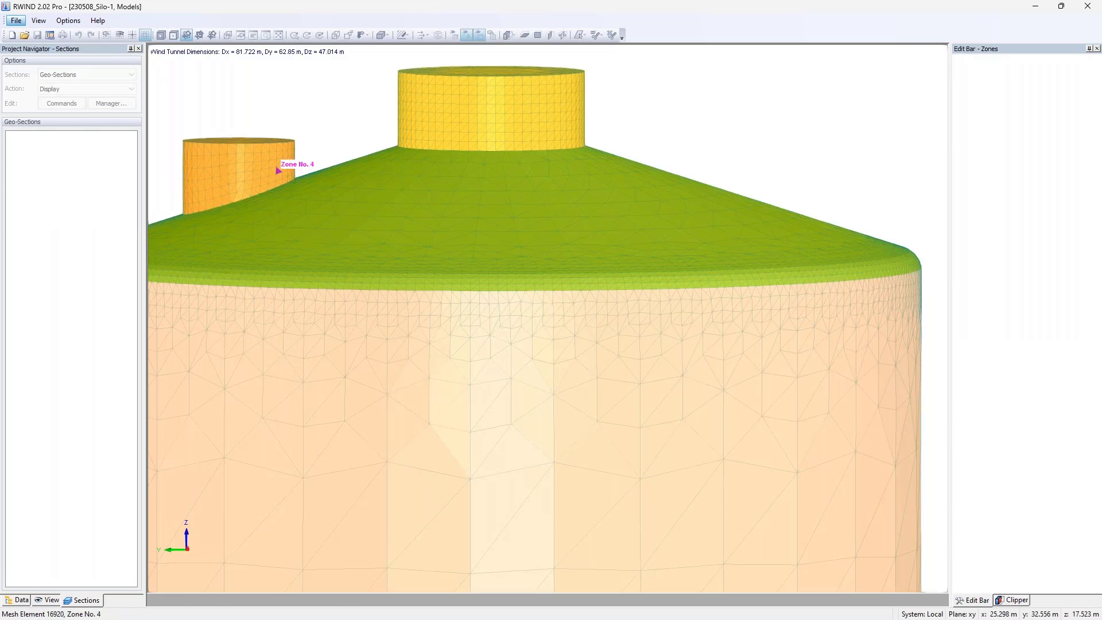
scroll(513, 202, "down", 3)
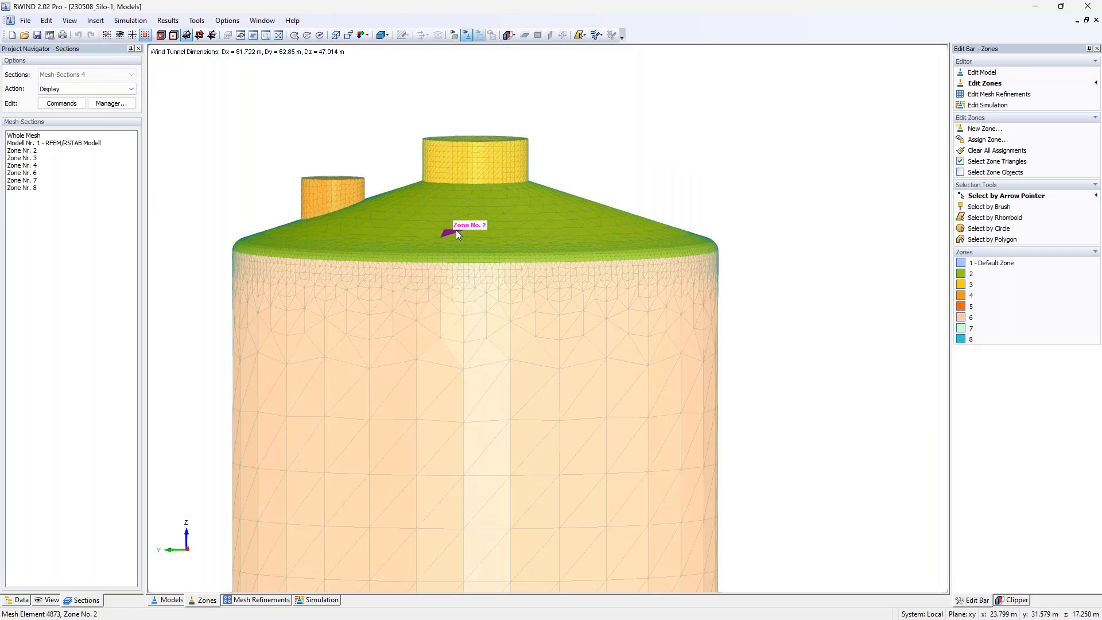
middle_click_drag(419, 313, 446, 233)
middle_click_drag(446, 233, 525, 315, "ctrl")
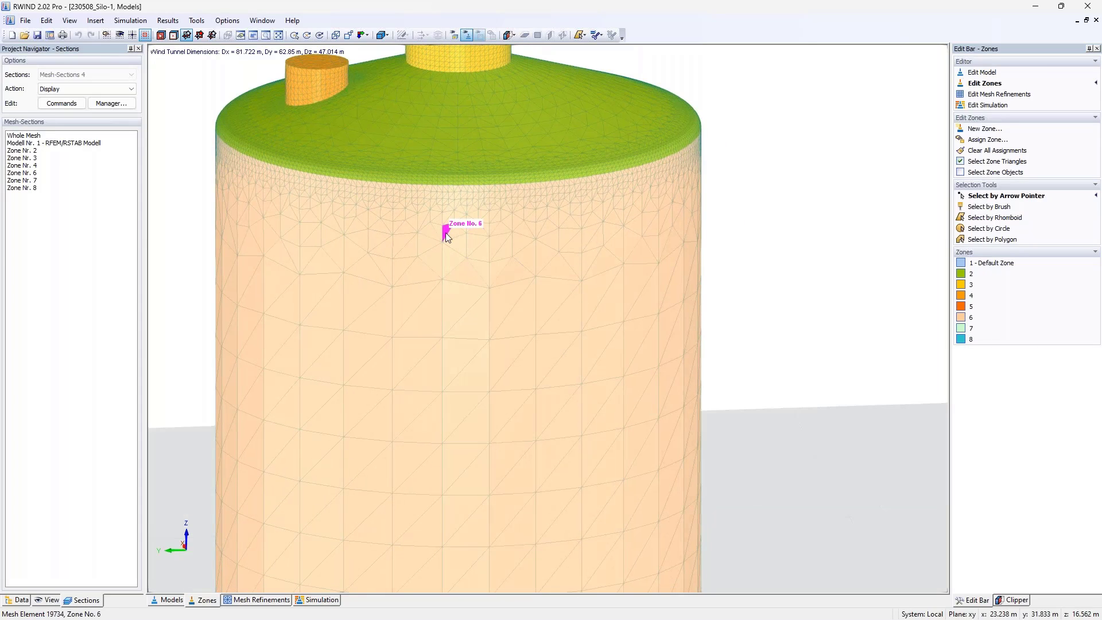
scroll(450, 240, "down", 1)
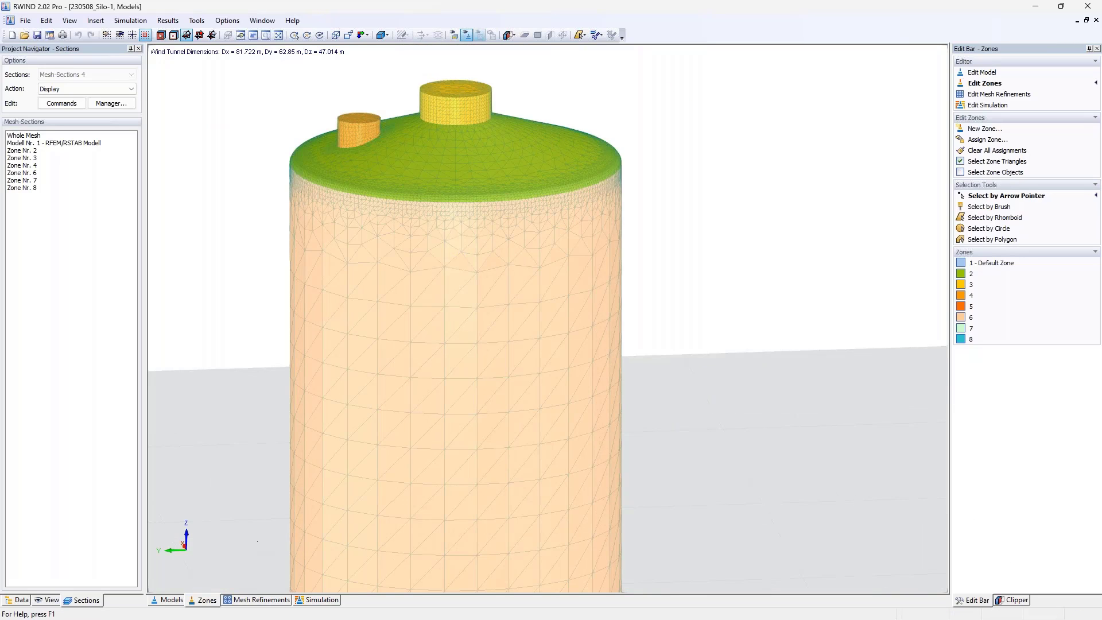
- Switch to the model editor and view the entire silo on the wind tunnel floor obliquely
left_click(168, 599)
scroll(474, 310, "down", 10)
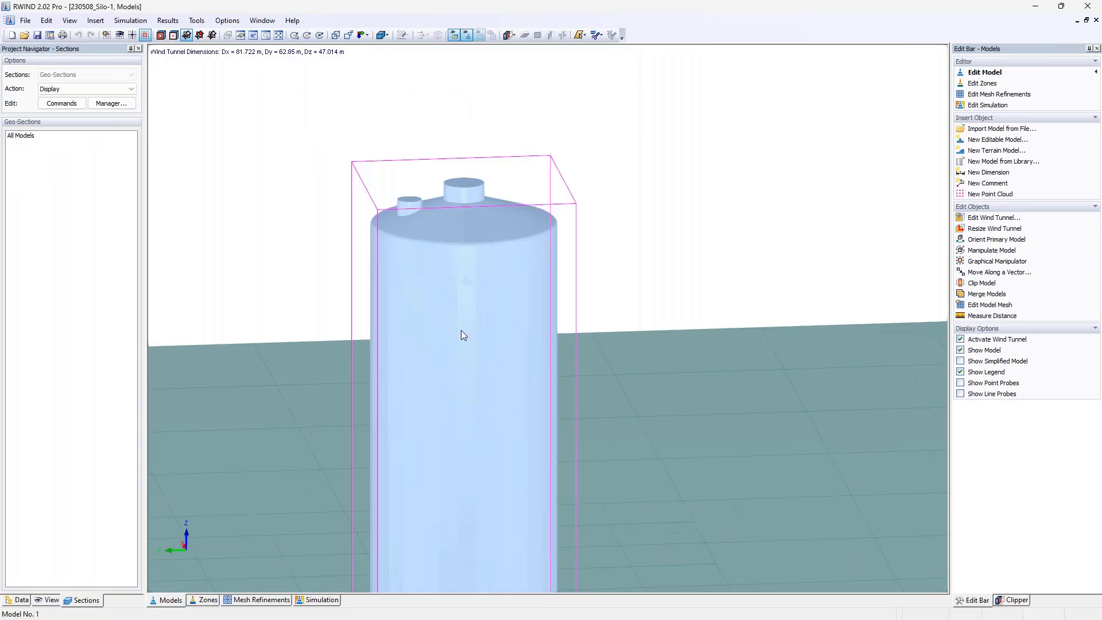
middle_click_drag(475, 395, 574, 368)
scroll(523, 376, "up", 4)
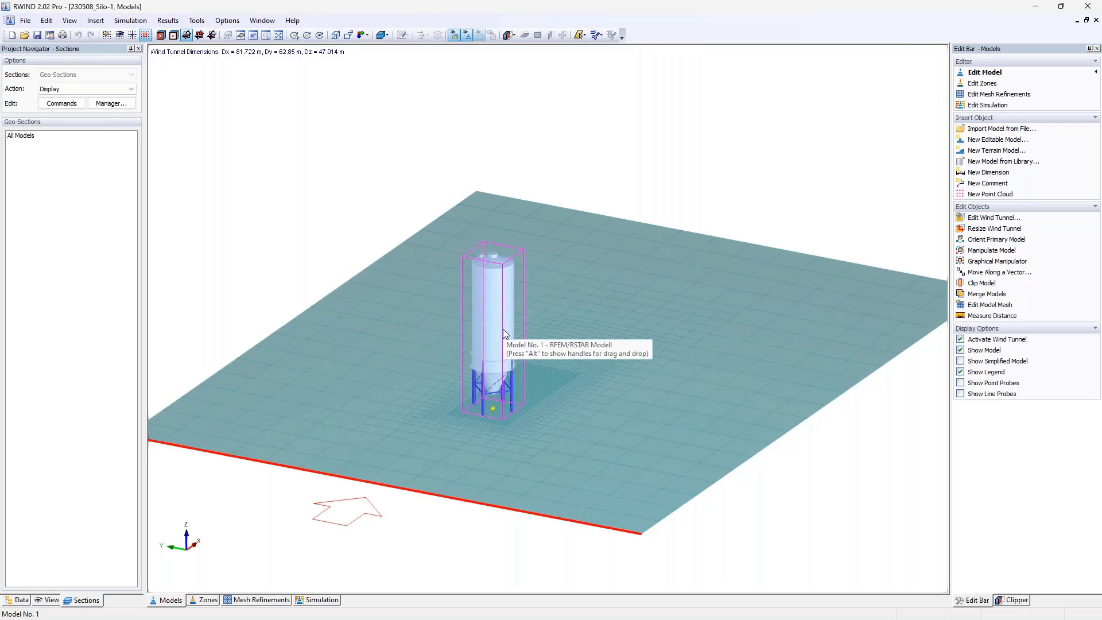
middle_click_drag(550, 350, 528, 325, "ctrl")
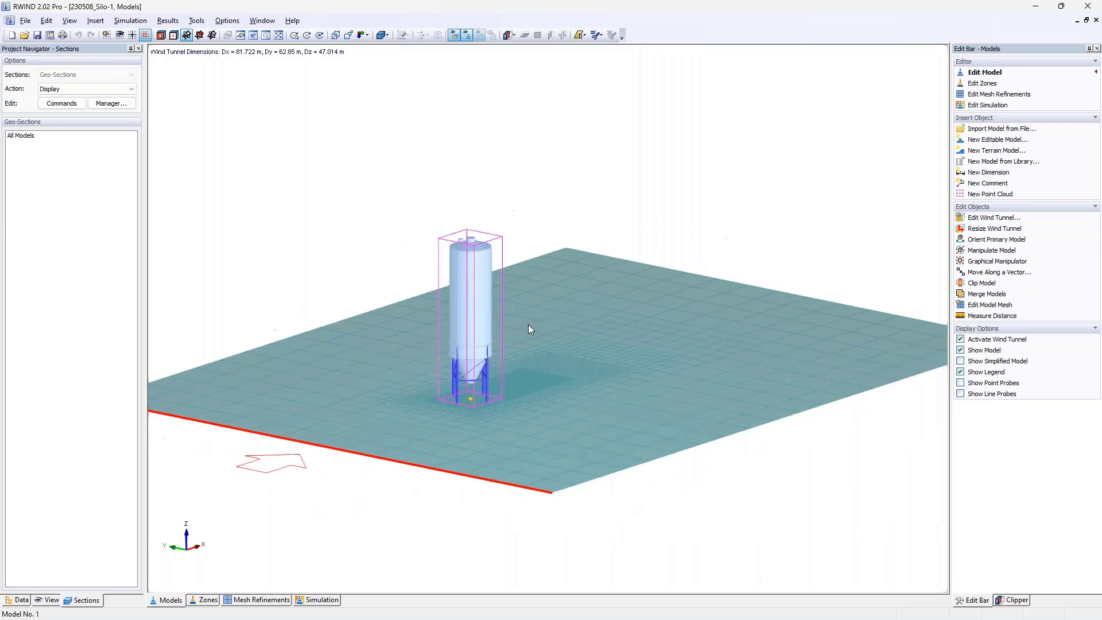
- Switch to the simulation results and display the surface pressure on the silo
left_click(324, 600)
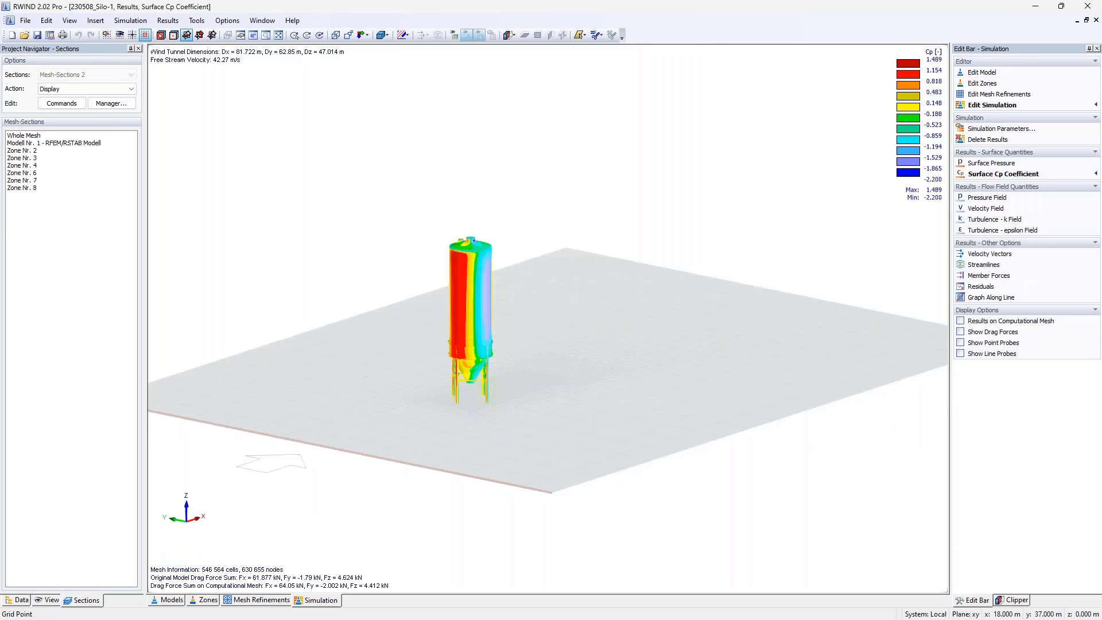
middle_click_drag(379, 388, 445, 353)
left_click(18, 600)
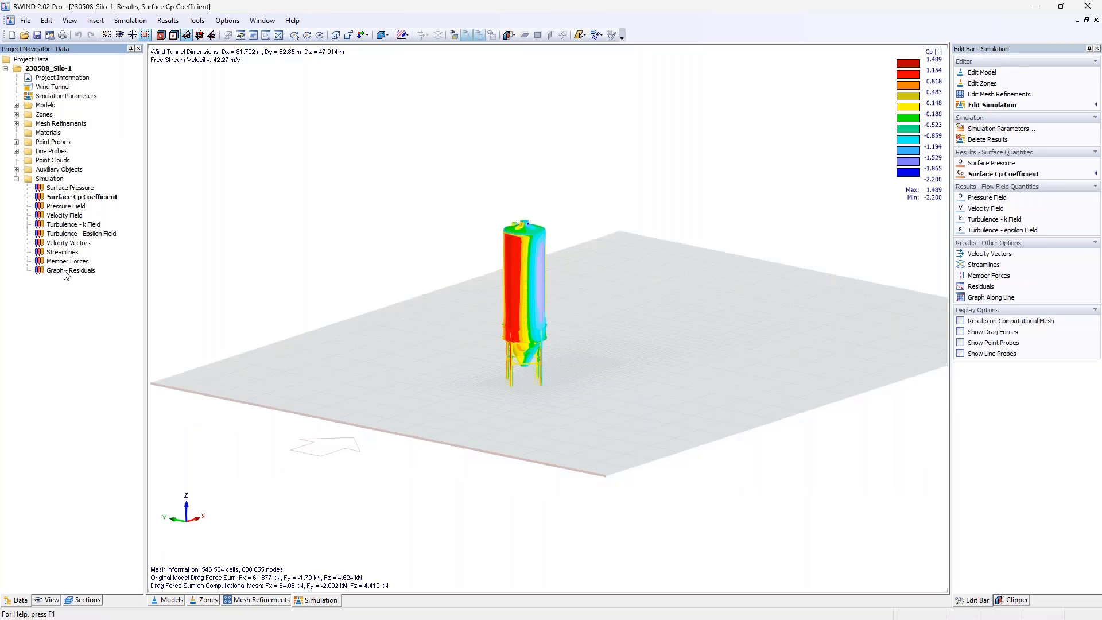
left_click(72, 189)
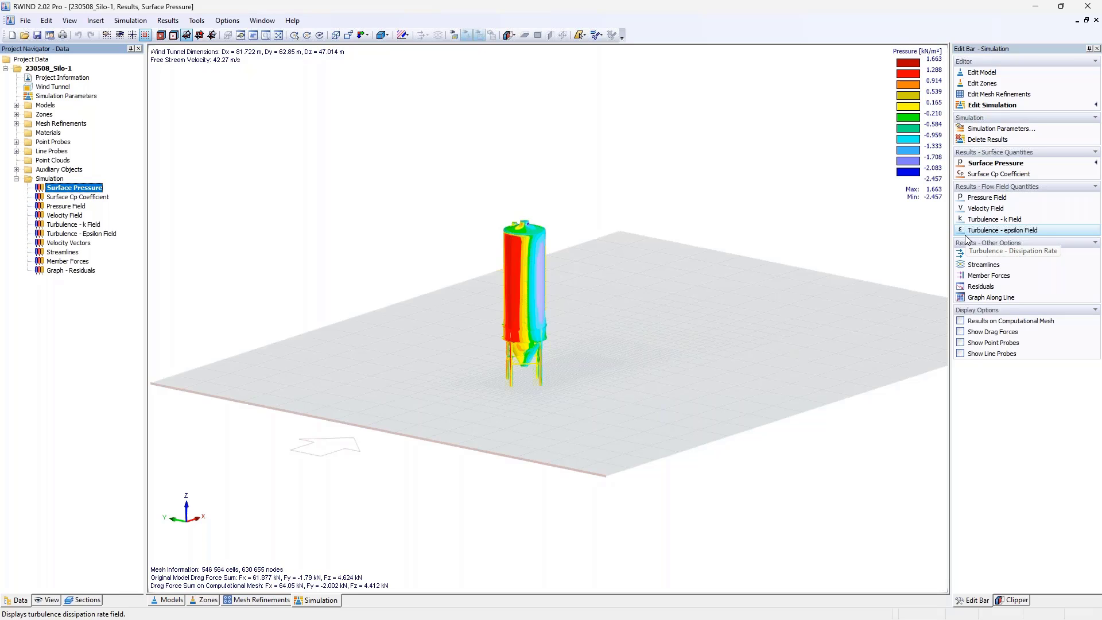
left_click(69, 23)
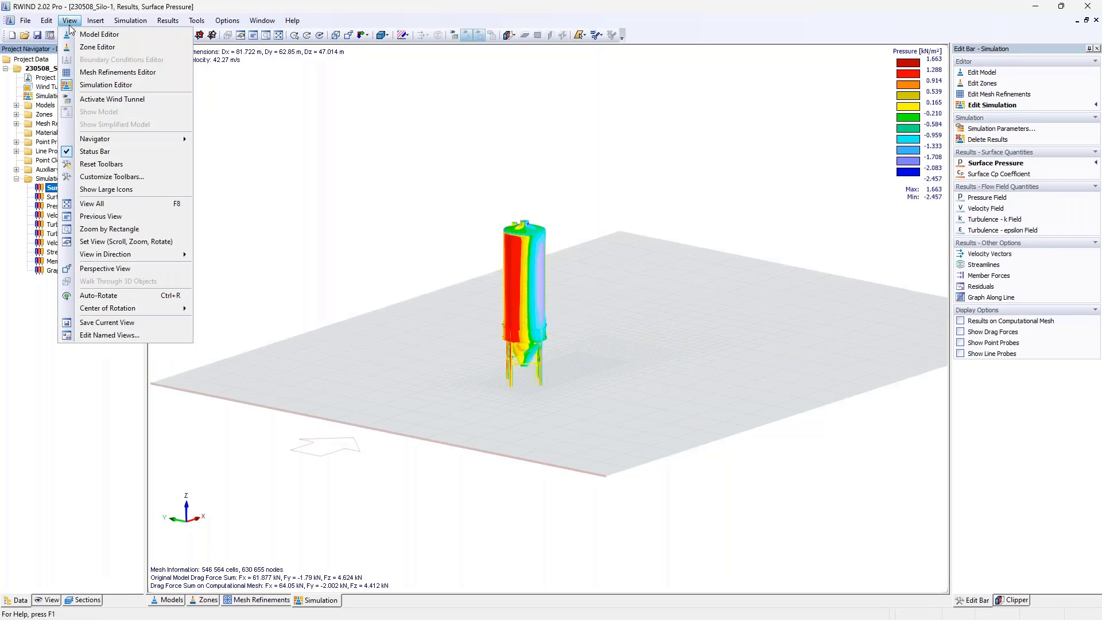
mouse_move(126, 138)
mouse_move(265, 207)
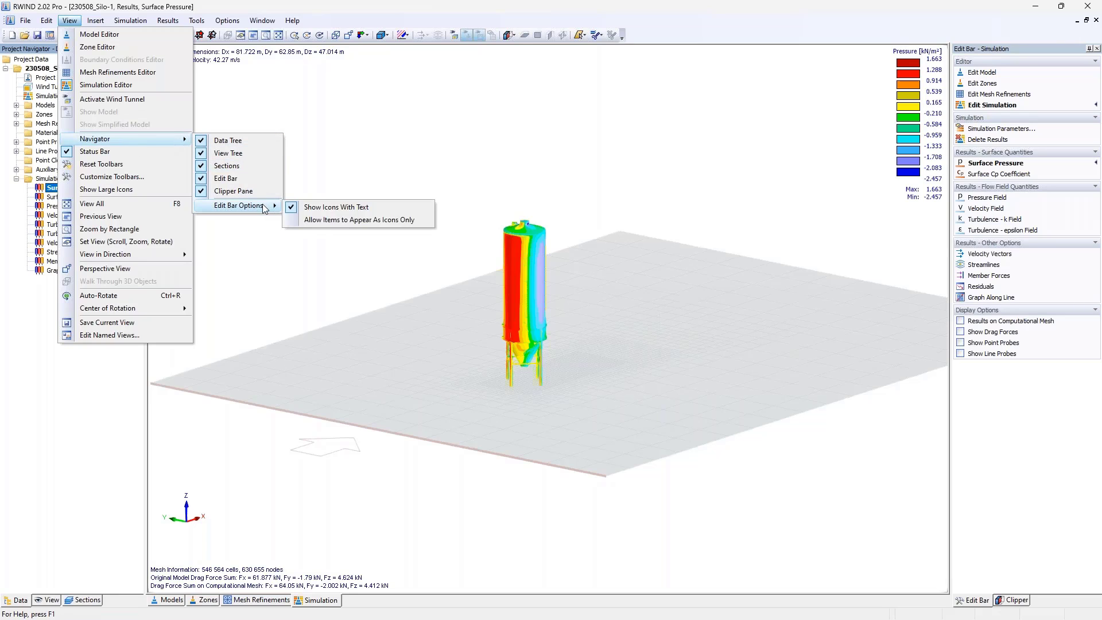
left_click(480, 168)
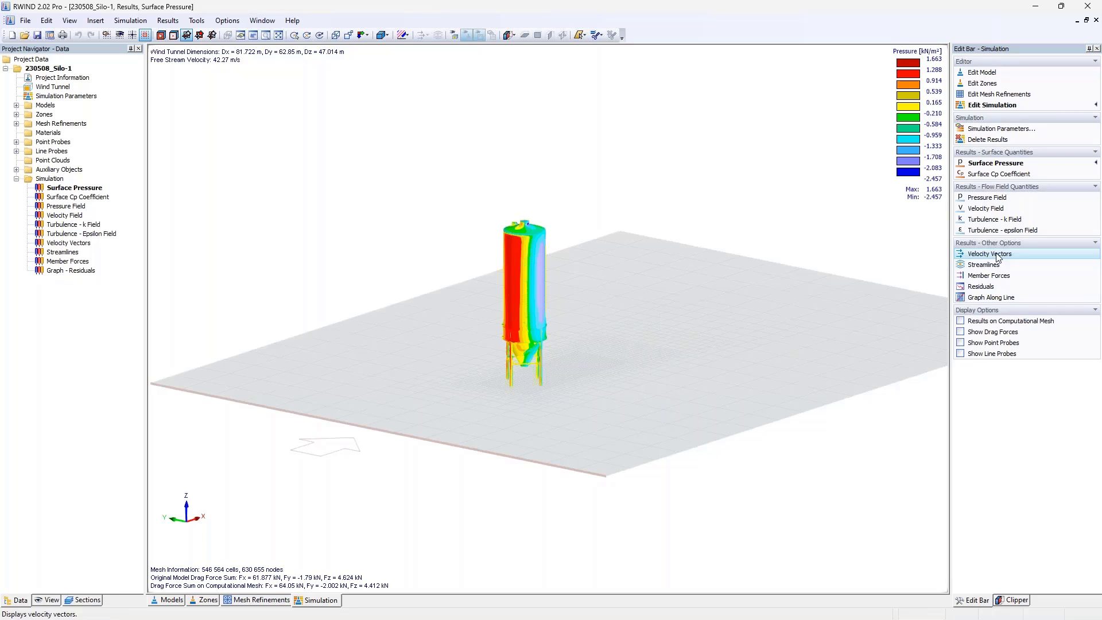
- Examine the surface pressure on the whole silo, from the cylindrical shell to the hopper, support legs and roof nozzles
scroll(535, 298, "up", 2)
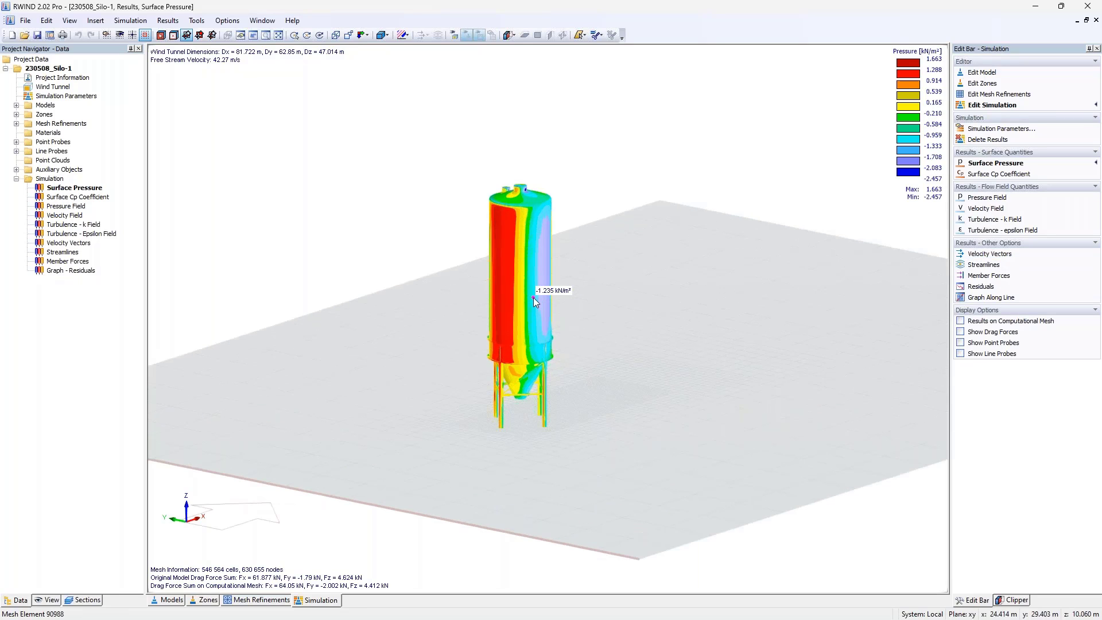
scroll(534, 297, "up", 1)
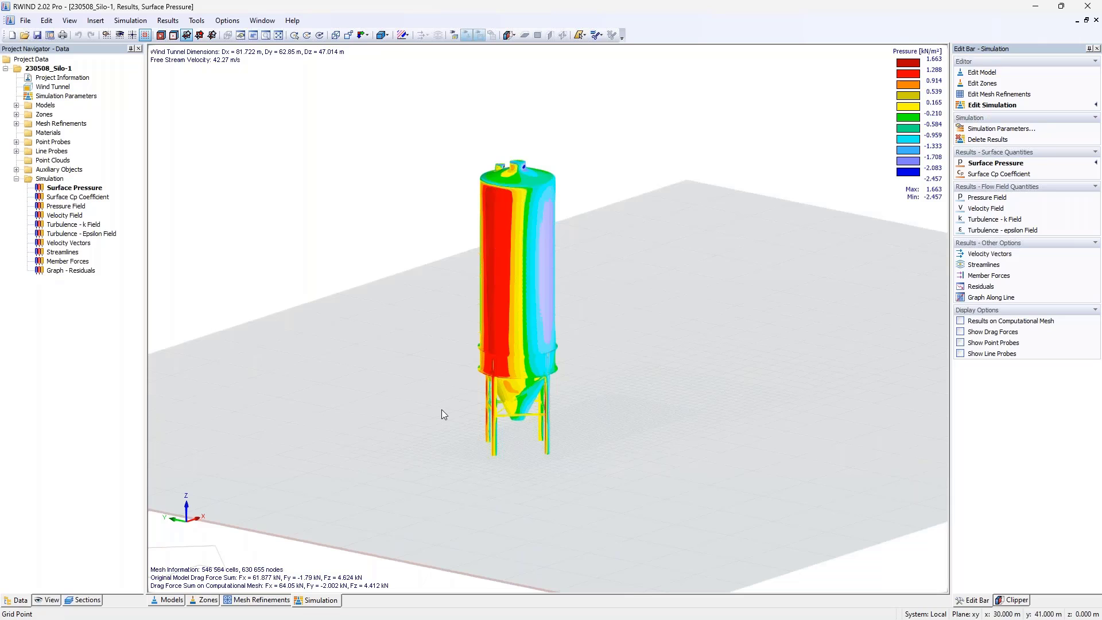
scroll(442, 409, "down", 2)
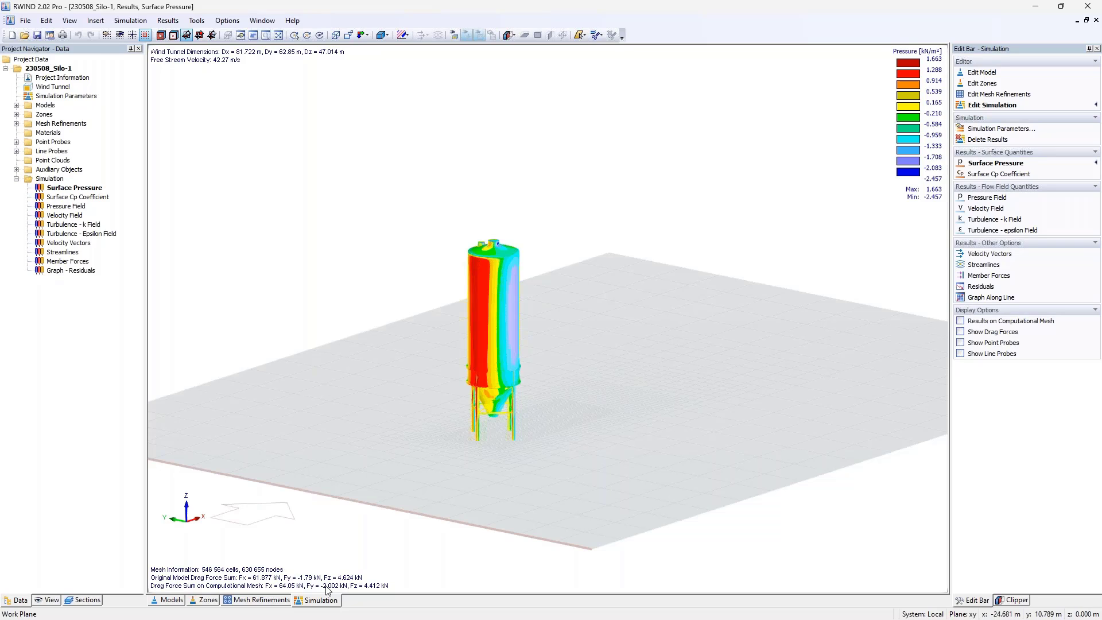
mouse_move(496, 313)
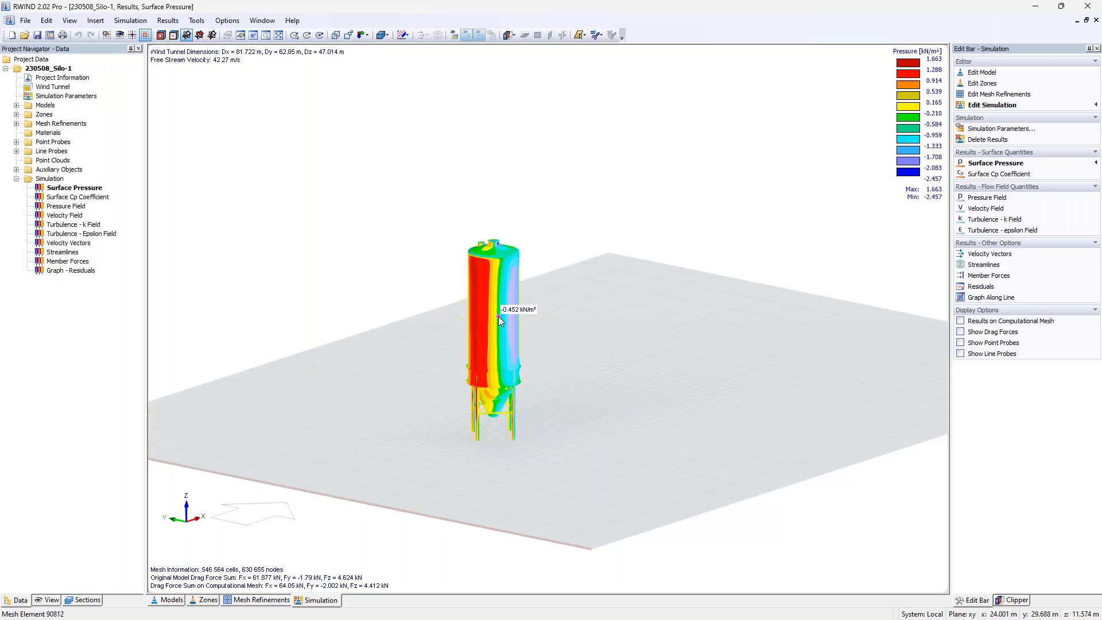
scroll(492, 473, "up", 5)
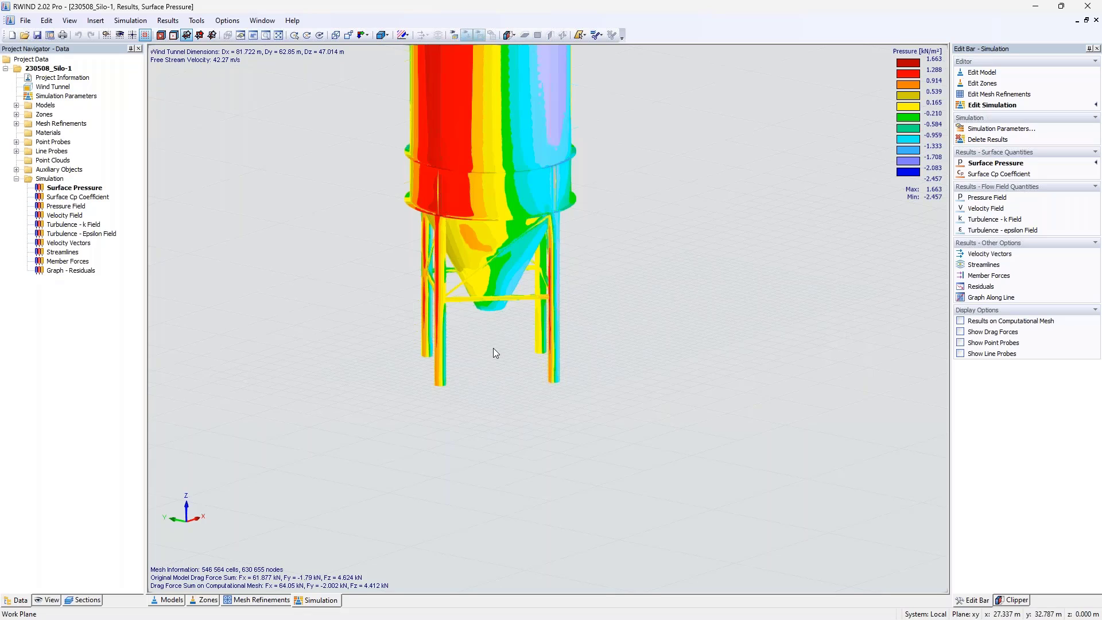
mouse_move(558, 359)
scroll(394, 356, "down", 4)
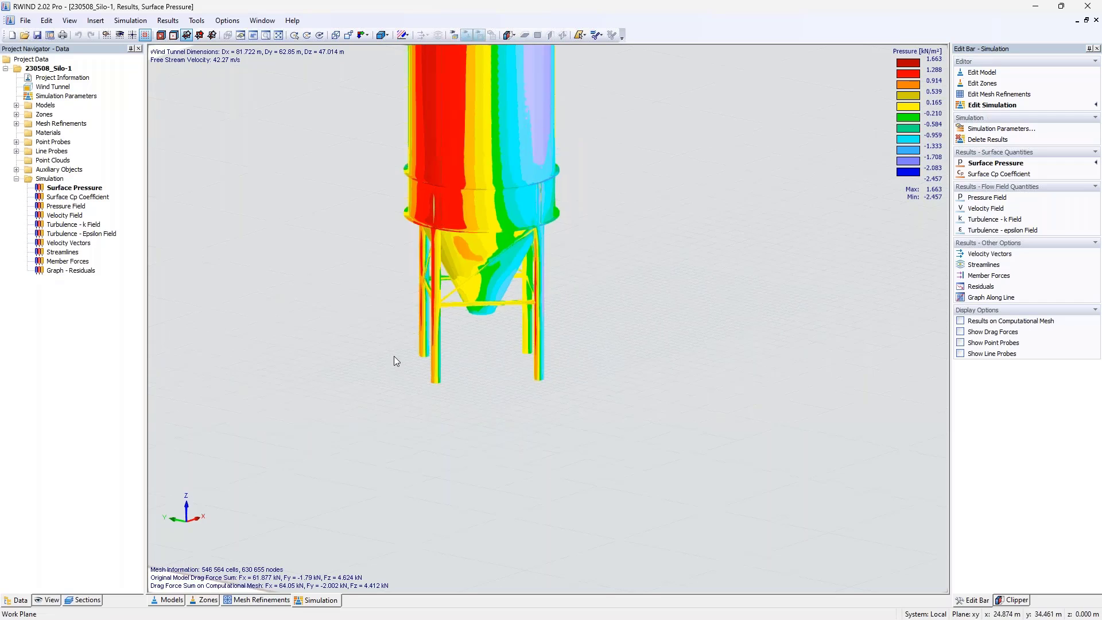
middle_click_drag(395, 351, 423, 511)
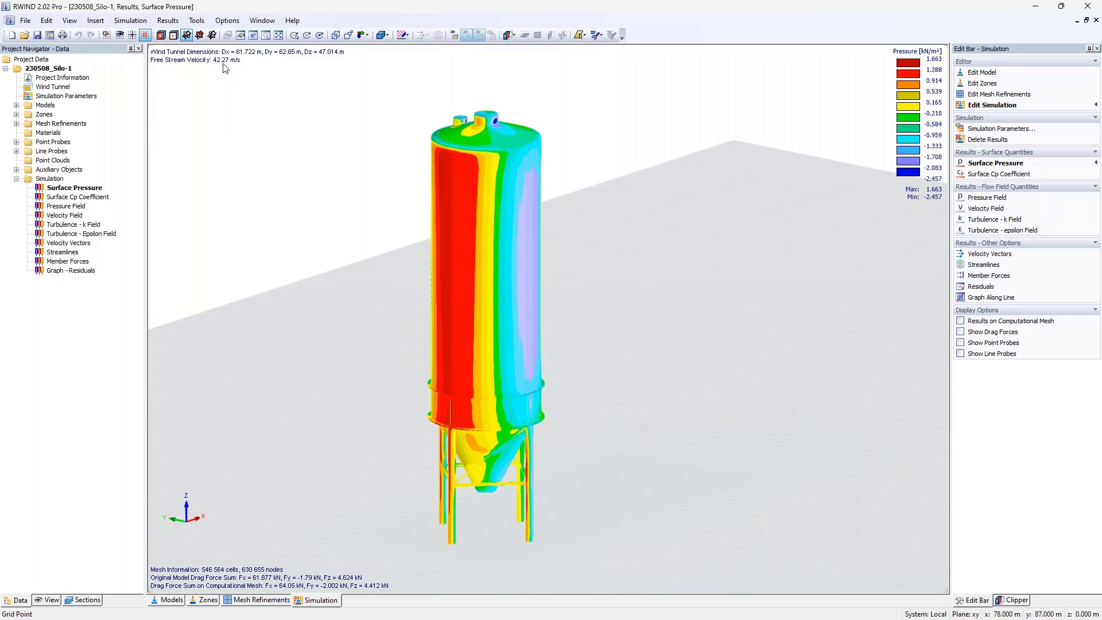
mouse_move(486, 112)
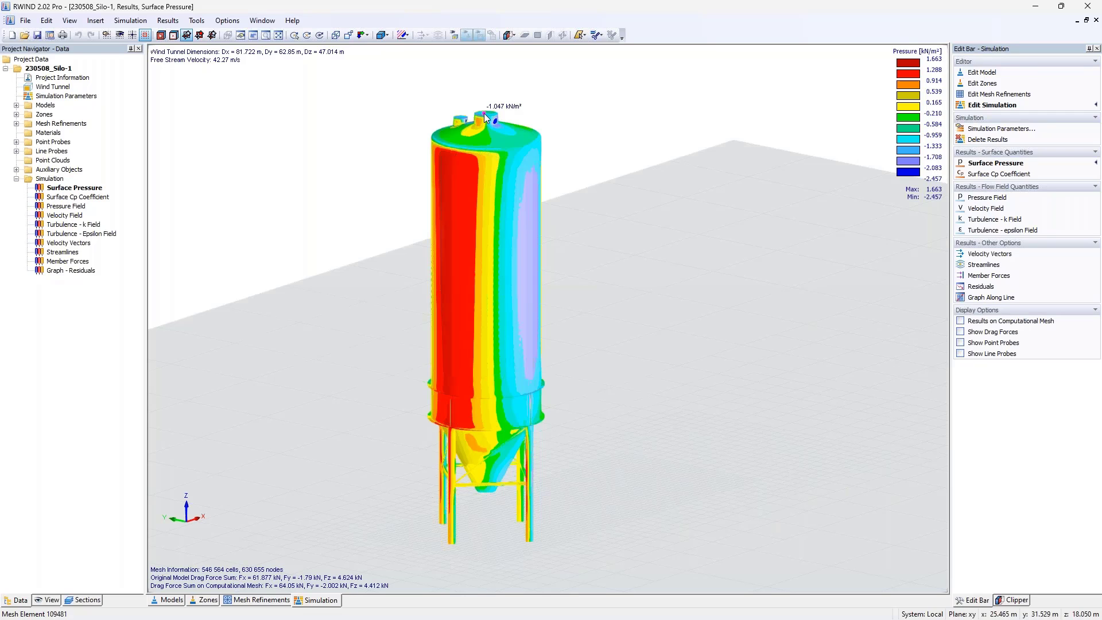
scroll(515, 153, "down", 3)
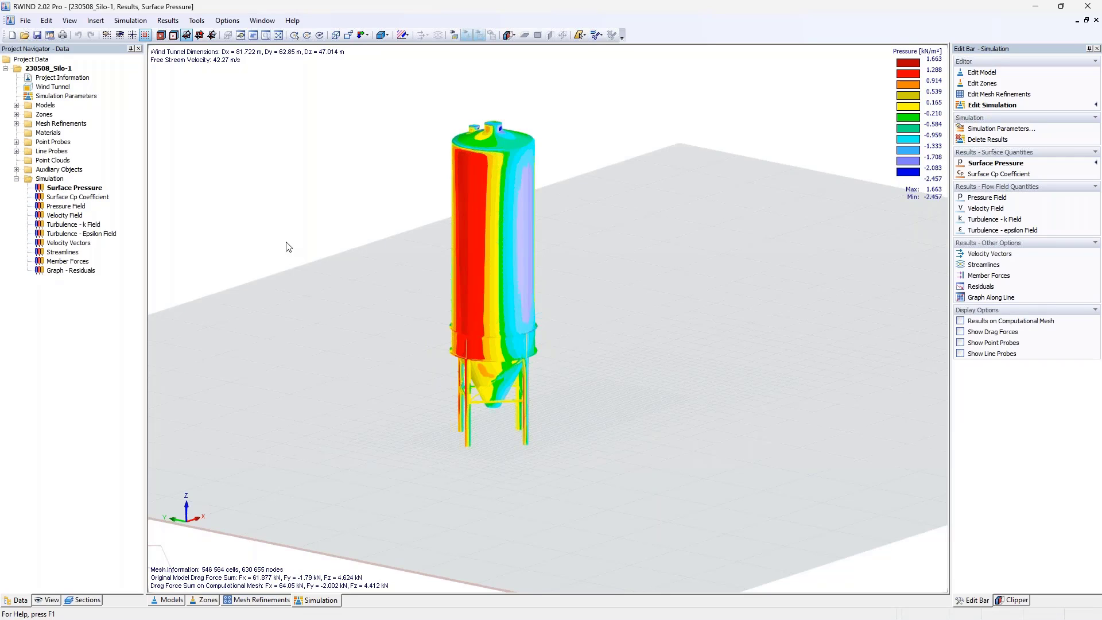
- Show the pressure results on the computational mesh, comparing them with the original model's results around the silo's roof and upper shell
left_click(961, 322)
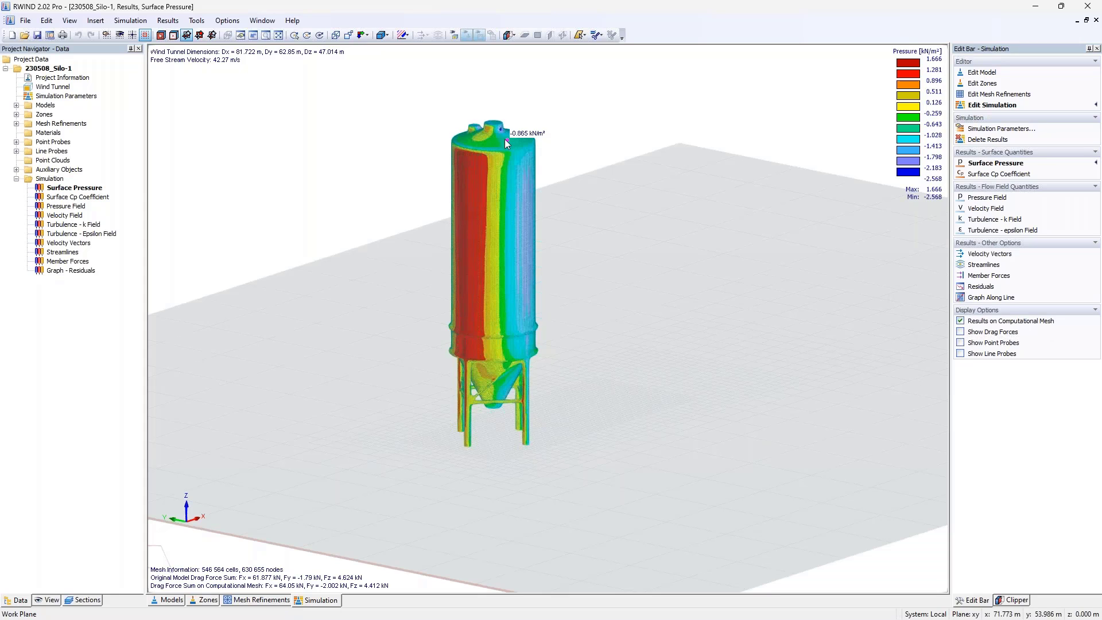
scroll(500, 141, "up", 5)
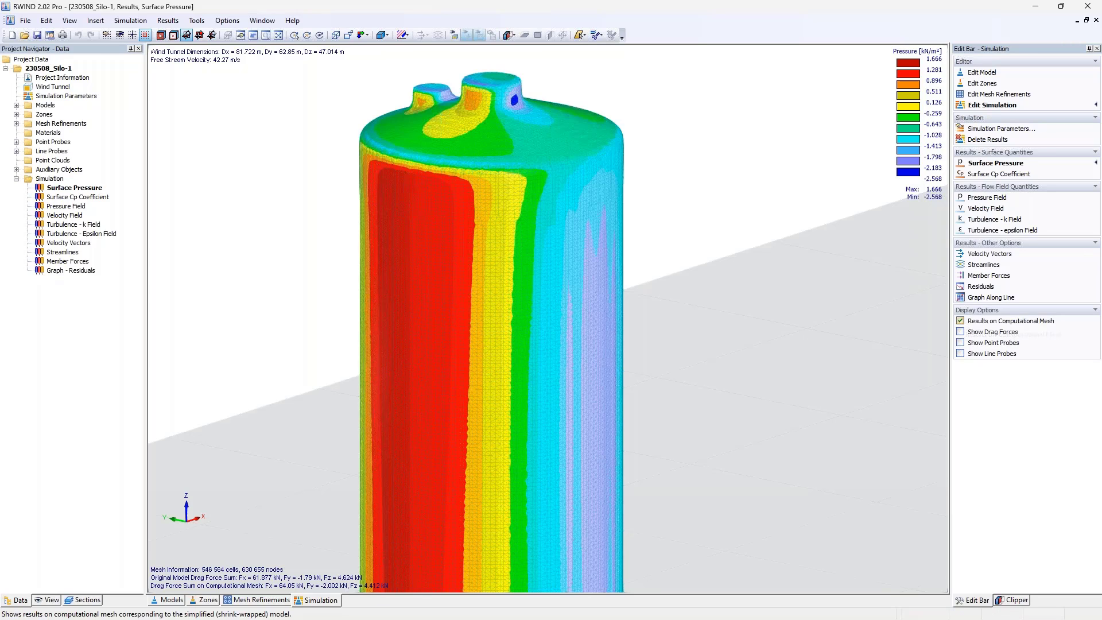
left_click(961, 321)
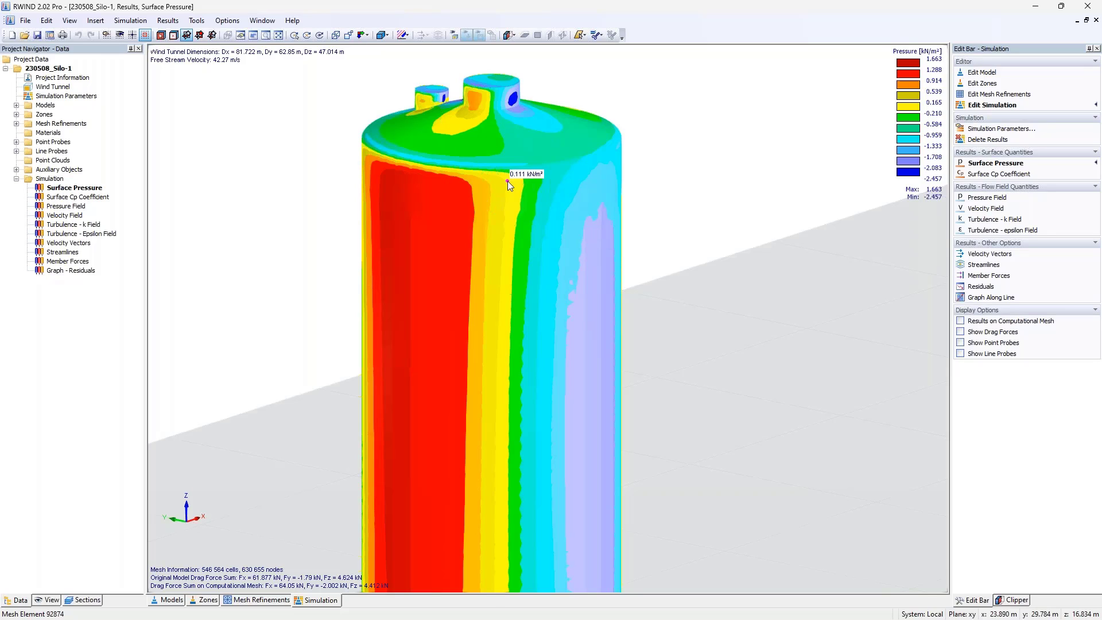
scroll(507, 181, "down", 2)
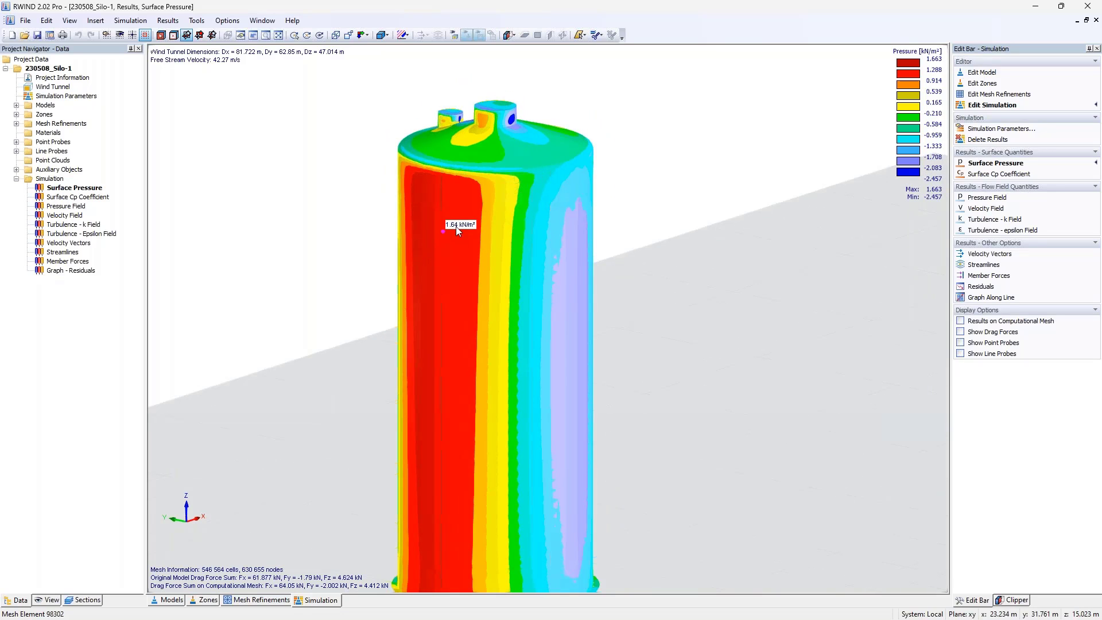
left_click(962, 320)
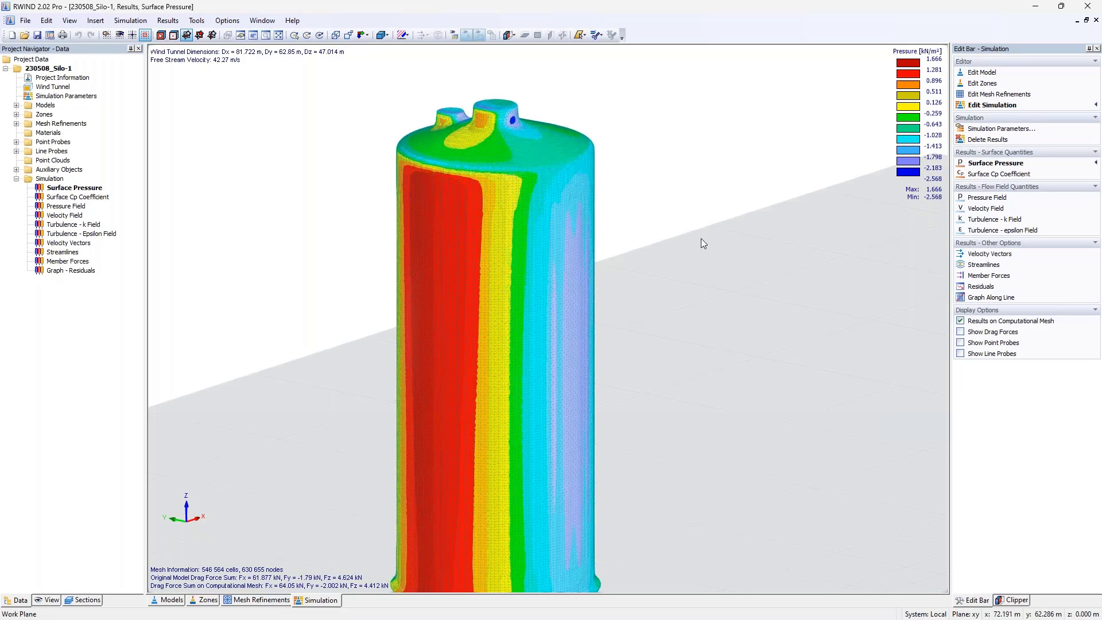
scroll(701, 239, "down", 3)
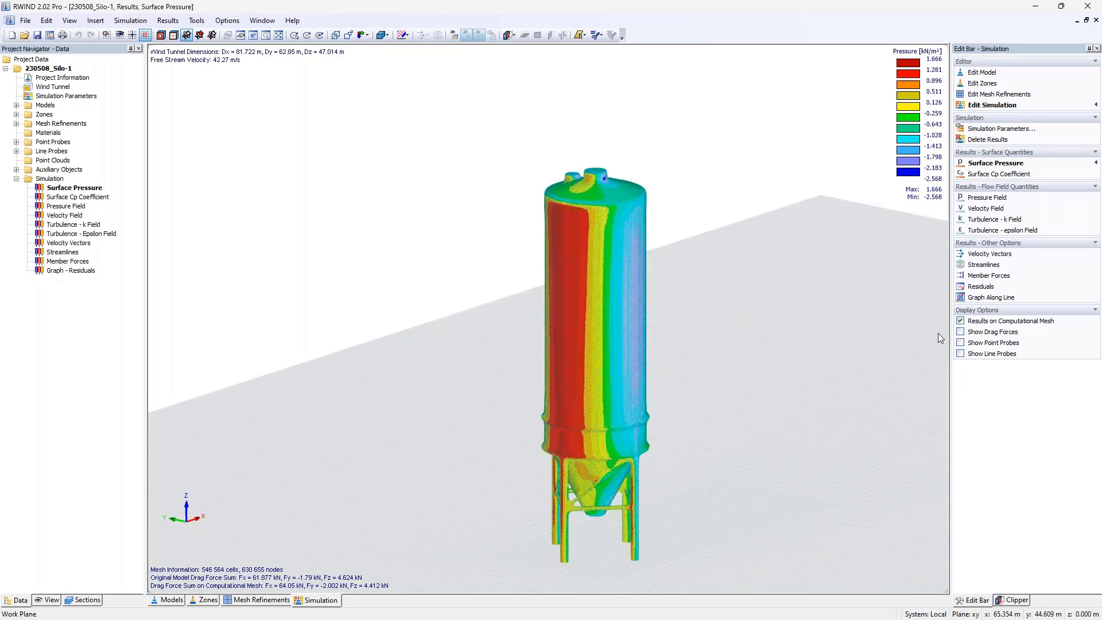
- Show the drag forces on the silo and examine the resultant force from the side and windward directions
left_click(961, 332)
middle_click_drag(901, 348, 584, 357, "ctrl")
mouse_move(616, 351)
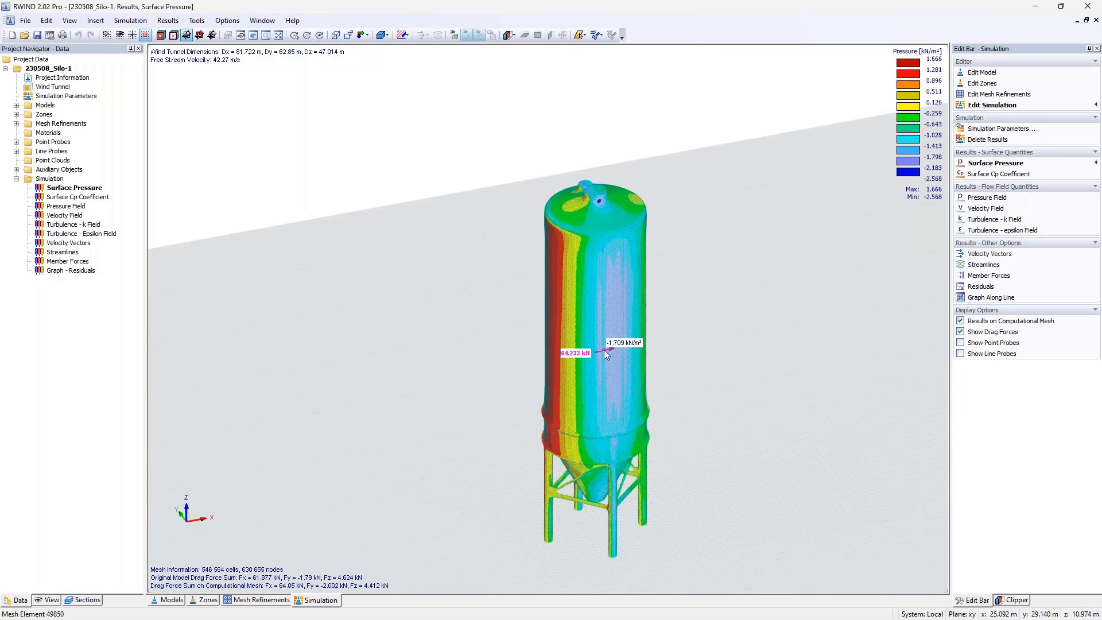
middle_click_drag(572, 397, 925, 288, "ctrl")
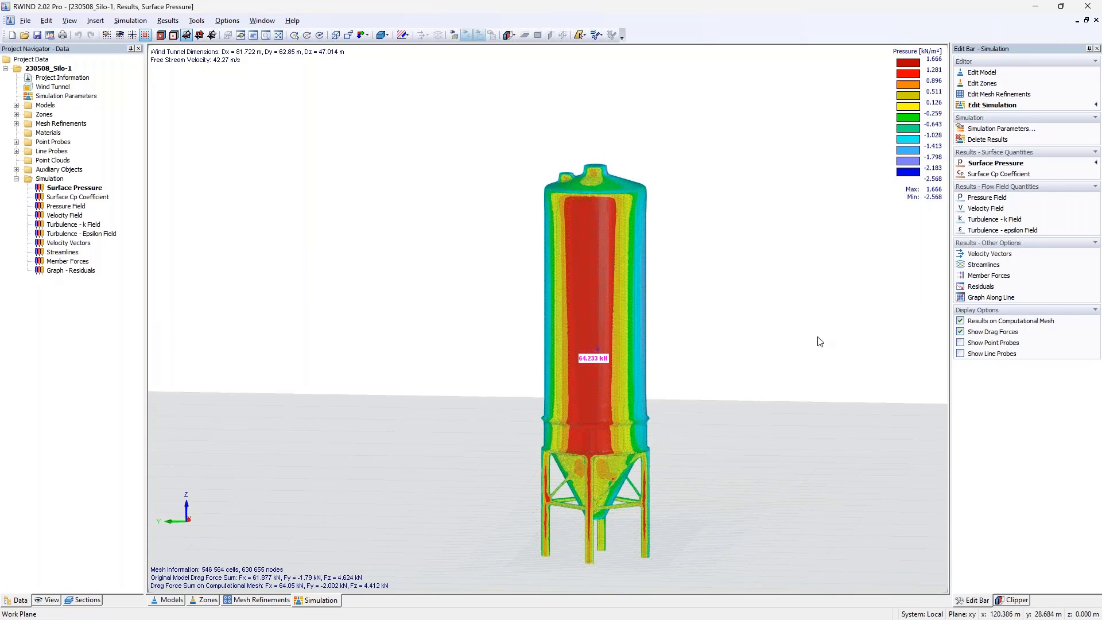
mouse_move(604, 377)
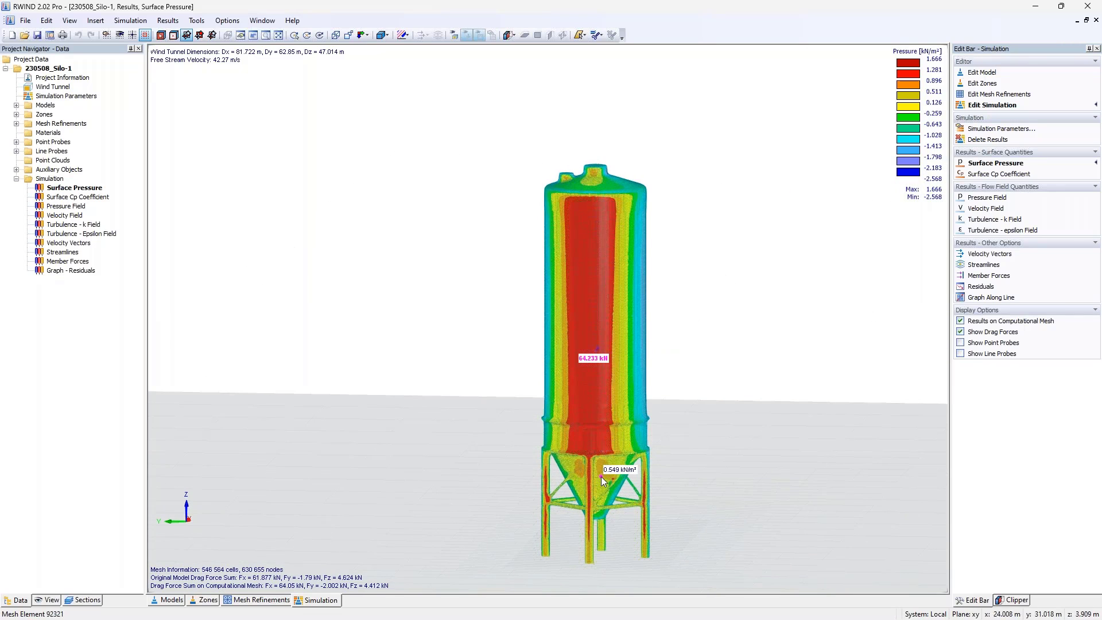
mouse_move(601, 208)
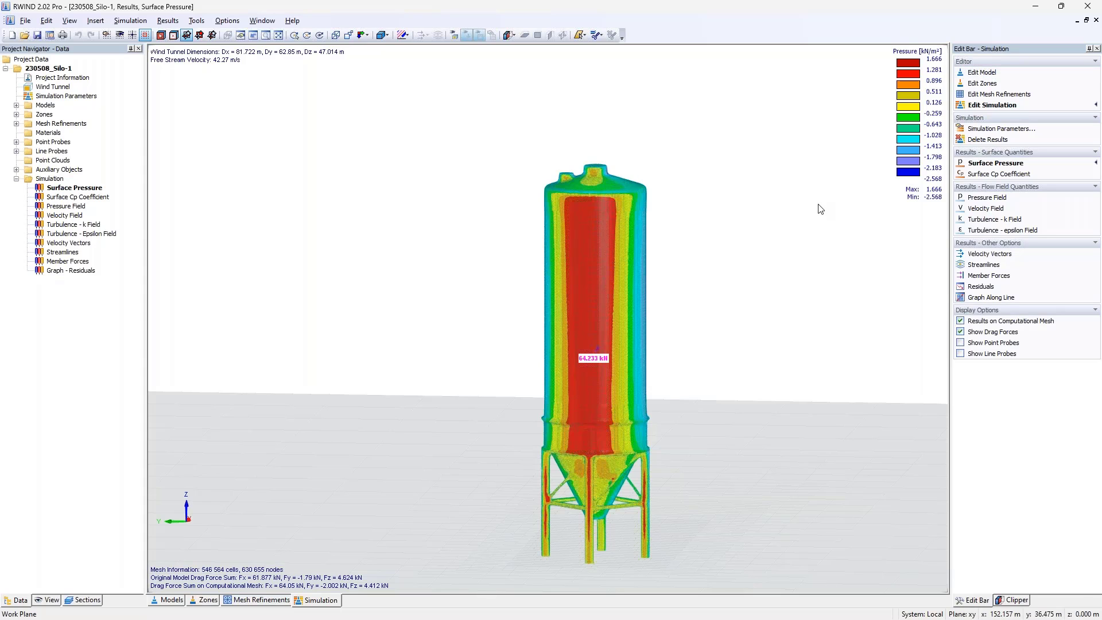
middle_click_drag(820, 209, 540, 312, "ctrl")
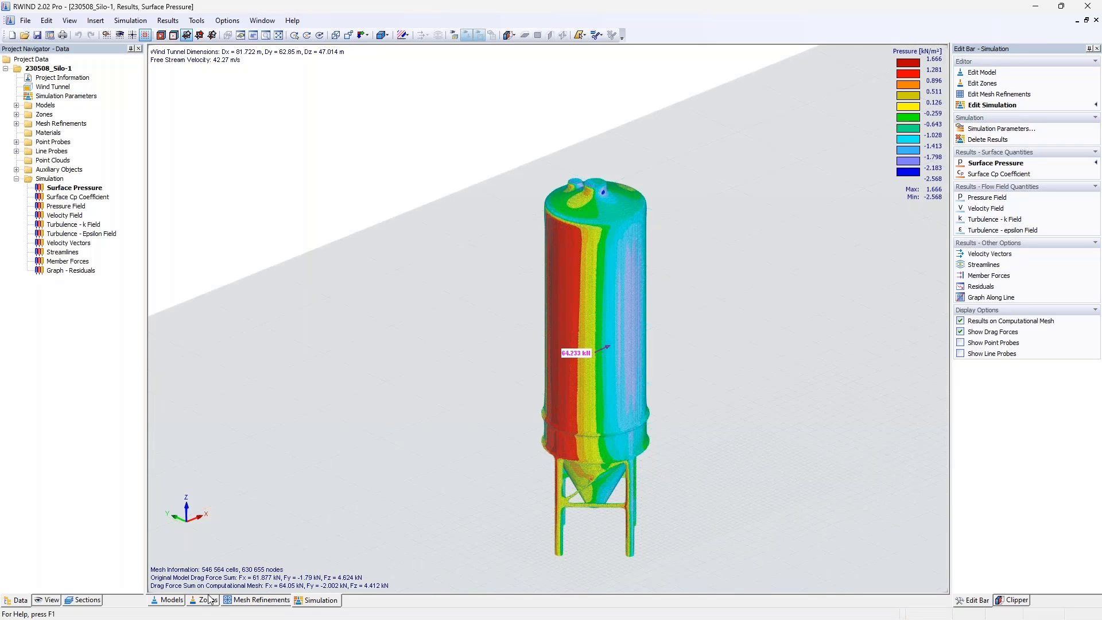
mouse_move(575, 345)
- Isolate the zone 2 roof section on the computational mesh and examine its surface pressure and drag force closely
left_click(96, 602)
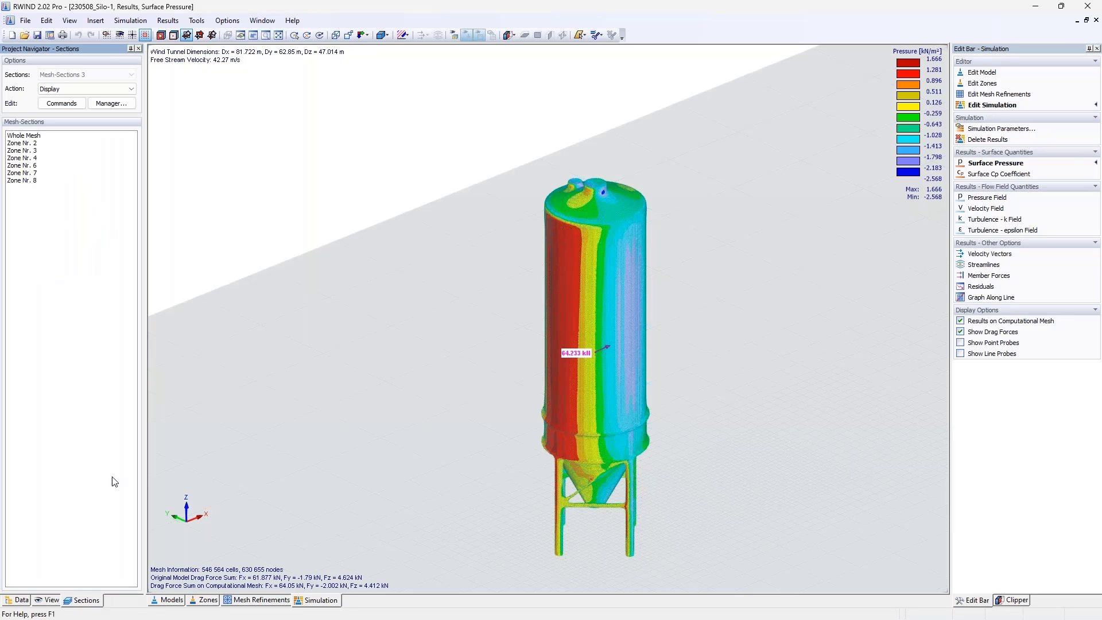
left_click(35, 143)
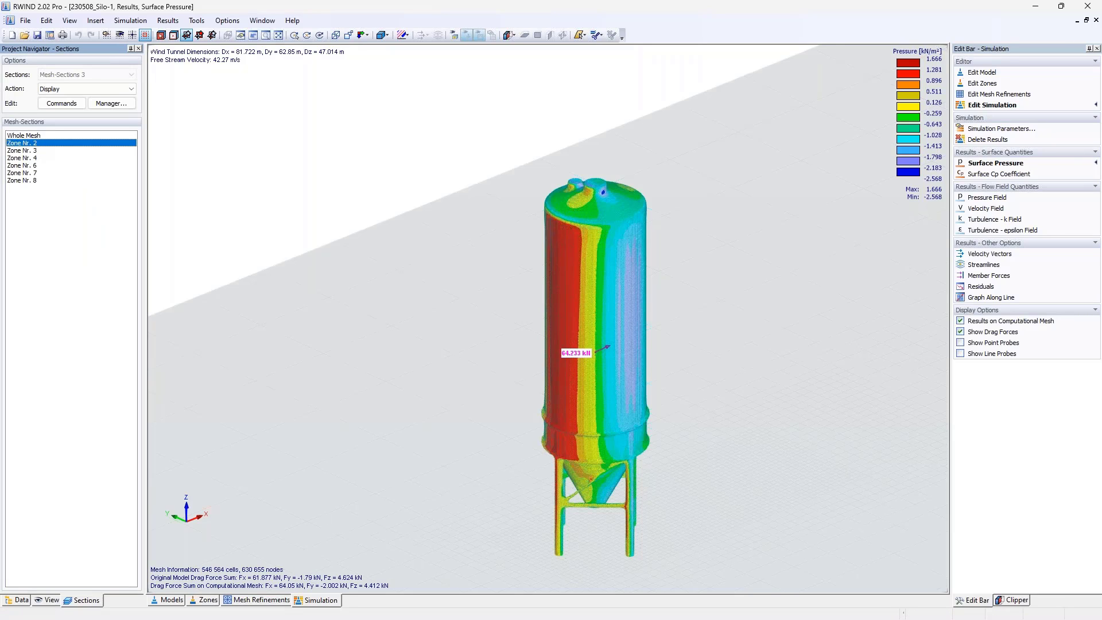
scroll(604, 201, "up", 5)
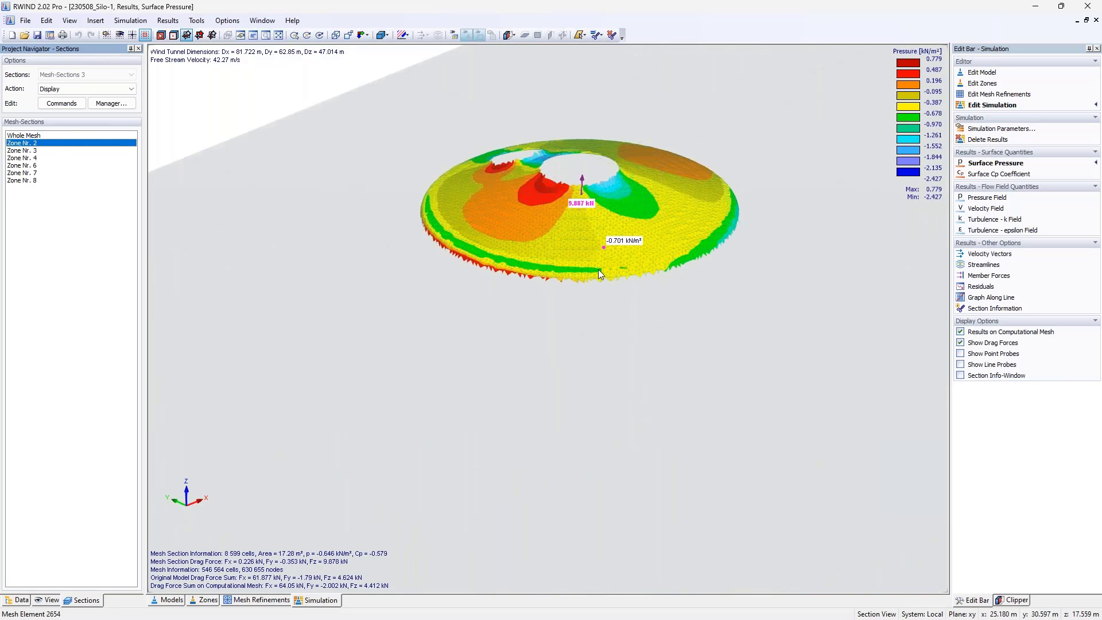
scroll(590, 284, "up", 4)
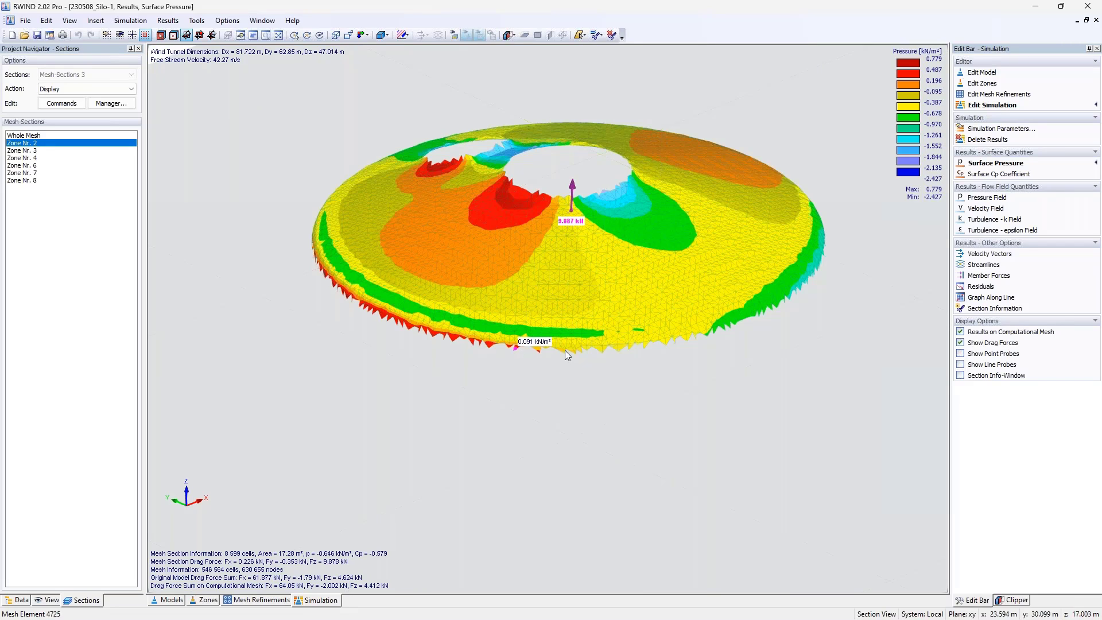
- Compare zone 2's pressure and drag force on the original model with the computational mesh results
left_click(961, 332)
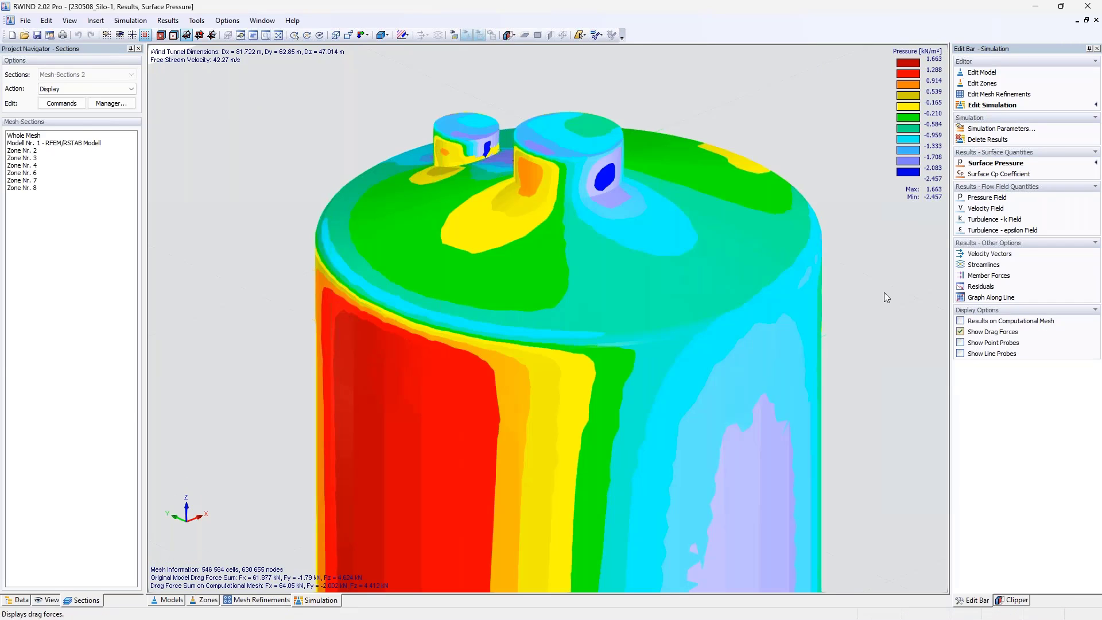
left_click(22, 150)
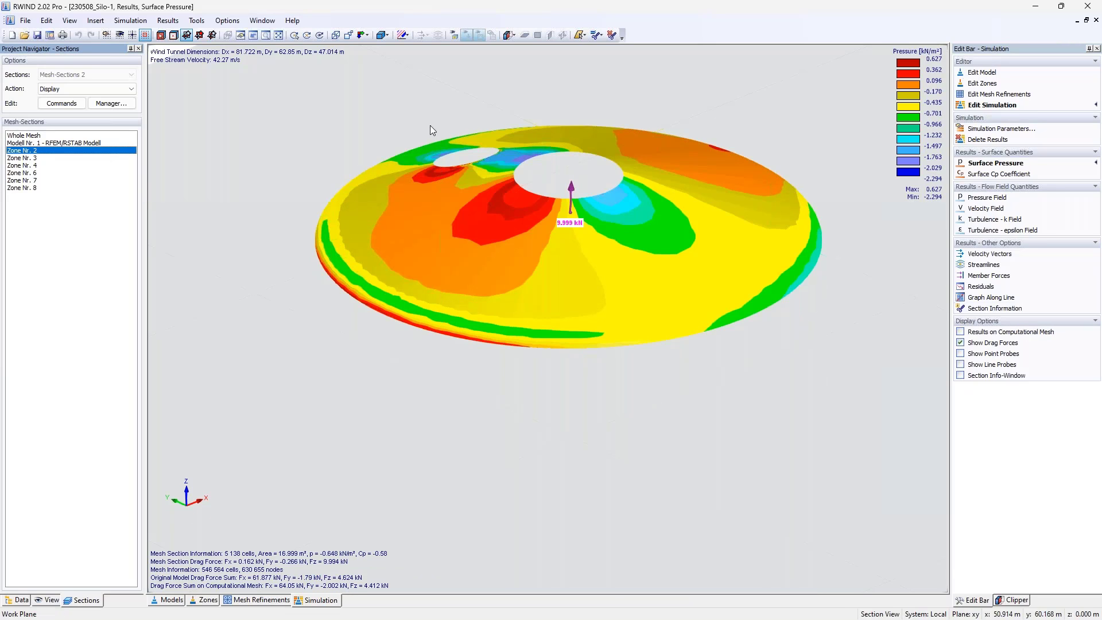
left_click(966, 333)
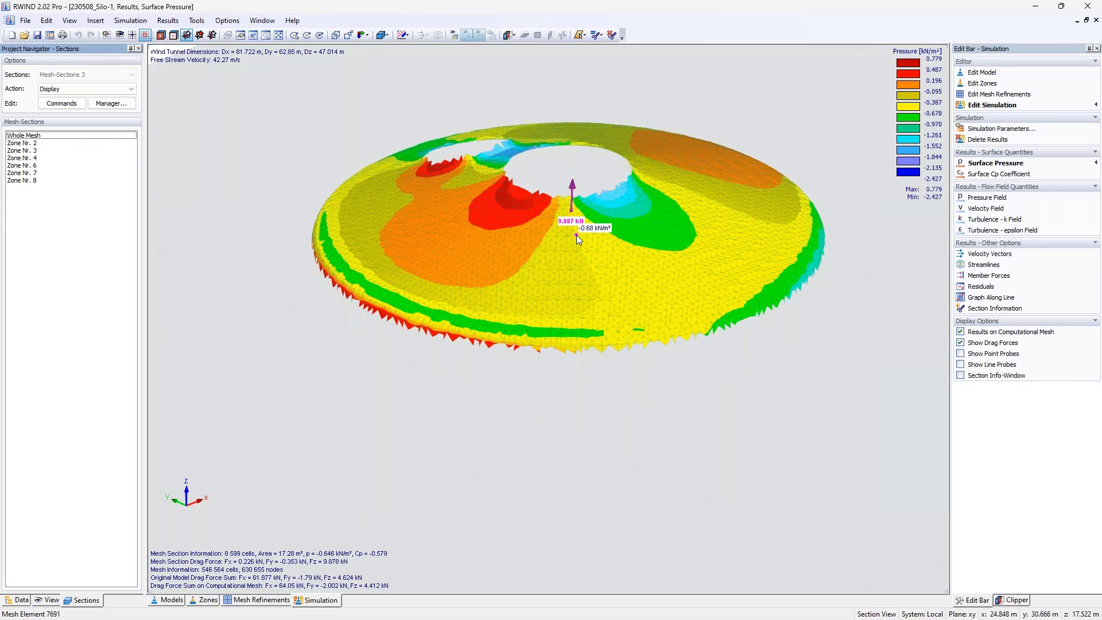
scroll(577, 235, "down", 6)
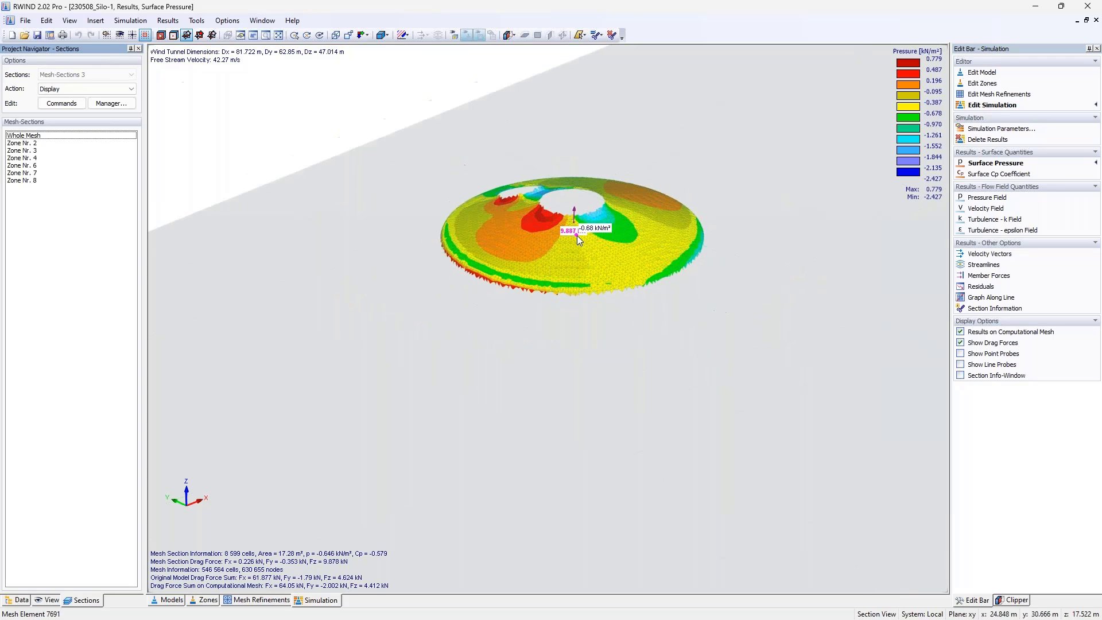
- Isolate the zone 6 cylindrical shell section and view its surface pressure and drag force
left_click(35, 167)
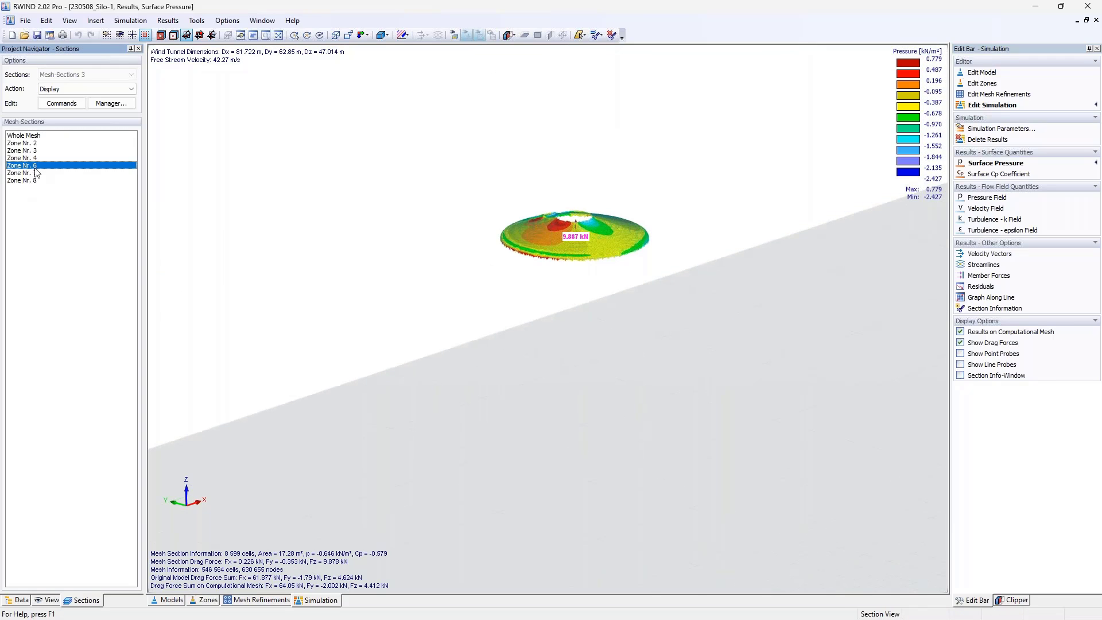
scroll(425, 317, "down", 4)
middle_click_drag(427, 317, 556, 363)
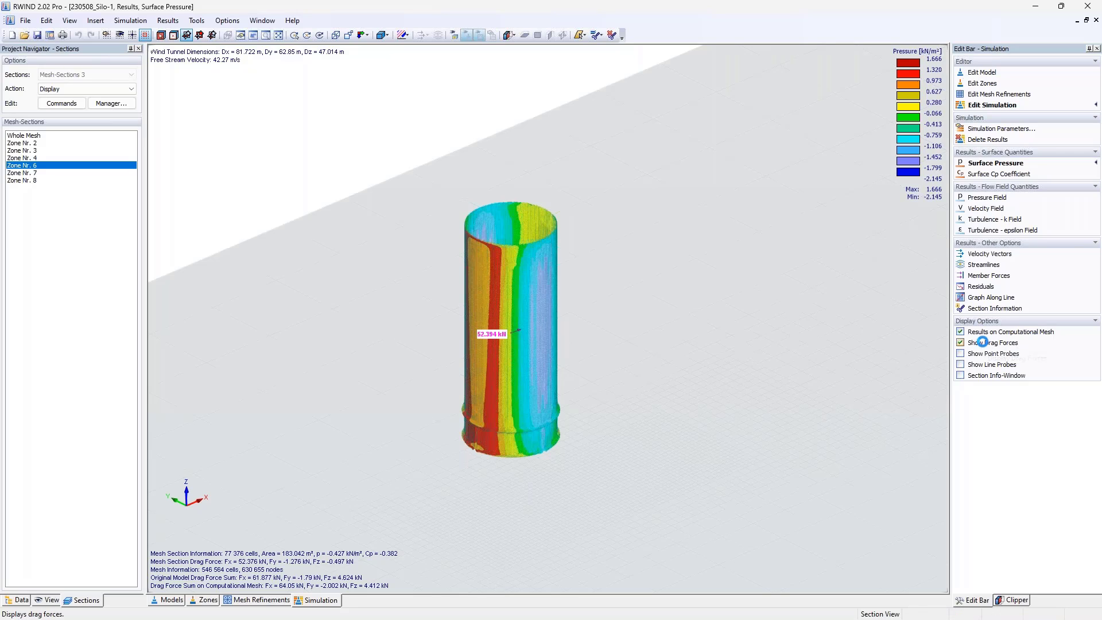
- Display the surface Cp coefficient on the whole computational mesh with the drag forces hidden
left_click(960, 343)
left_click(45, 136)
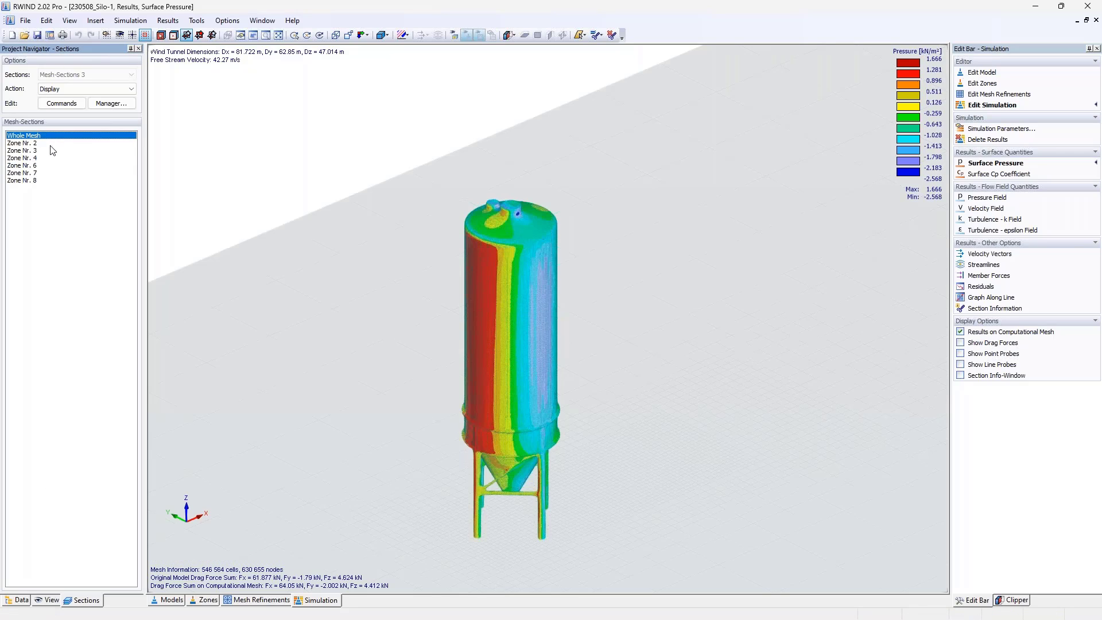
left_click(19, 600)
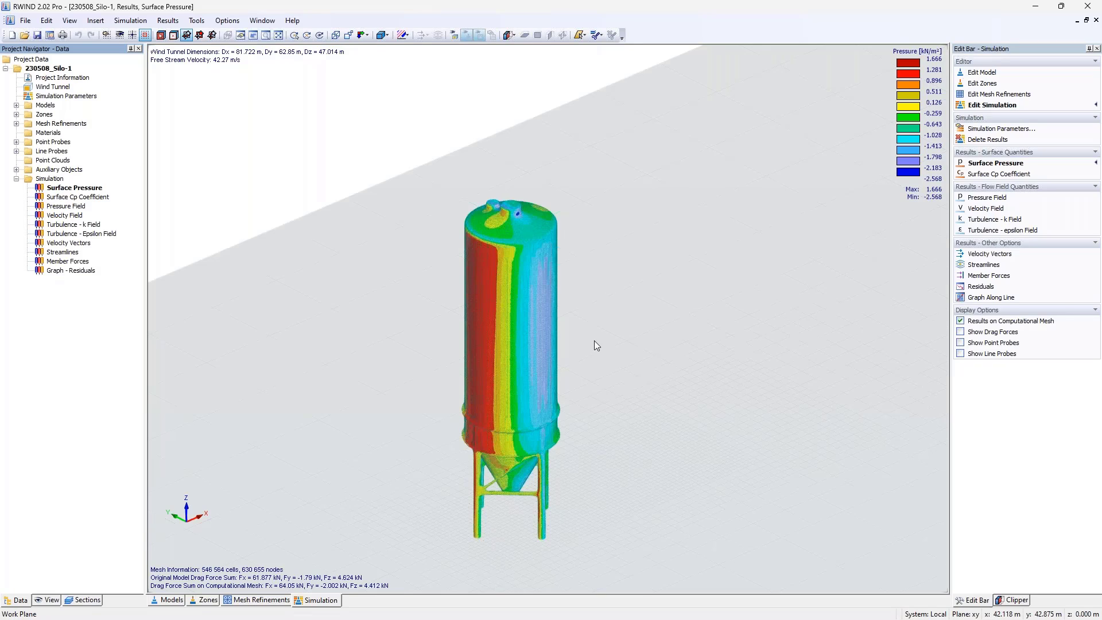
left_click(78, 198)
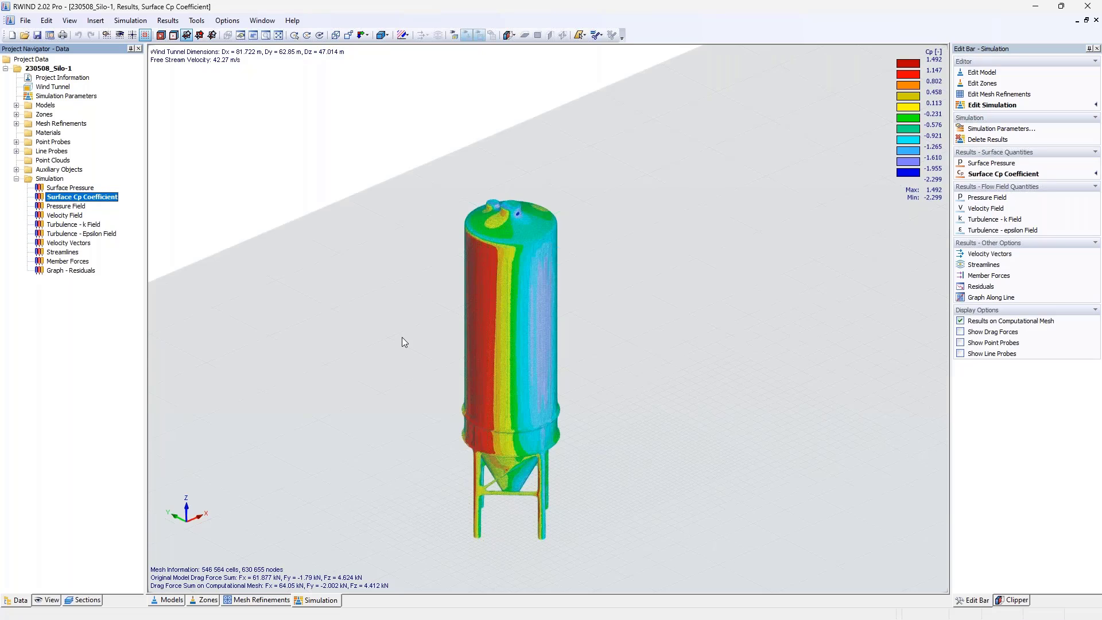
- Look over the Cp coefficient around the silo and display the pressure field on a section through it
middle_click_drag(402, 337, 440, 293)
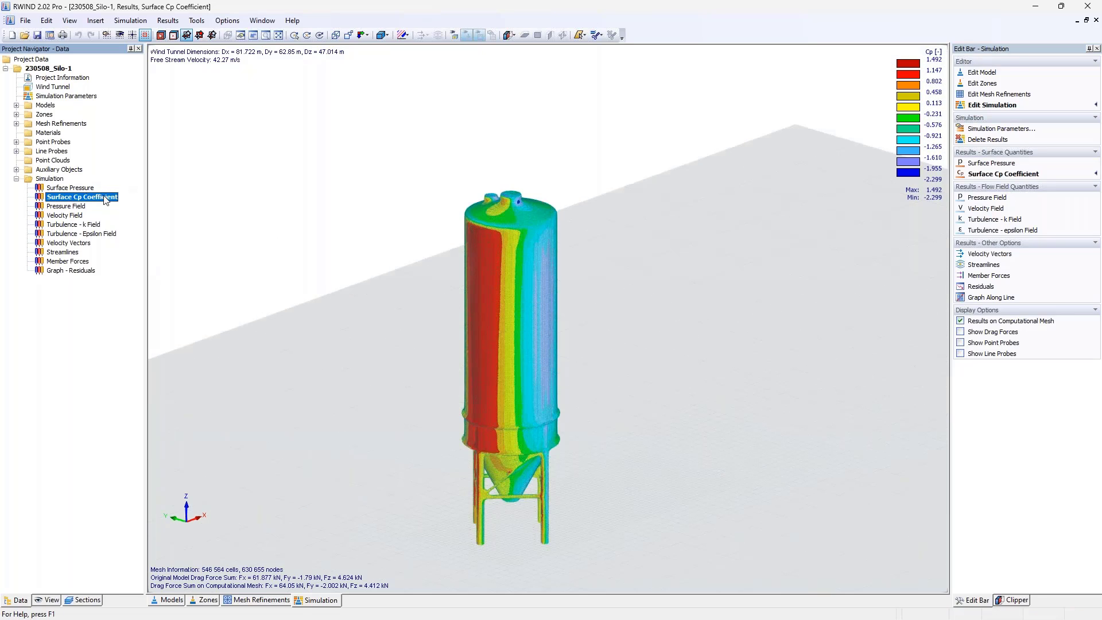
middle_click_drag(532, 288, 577, 296)
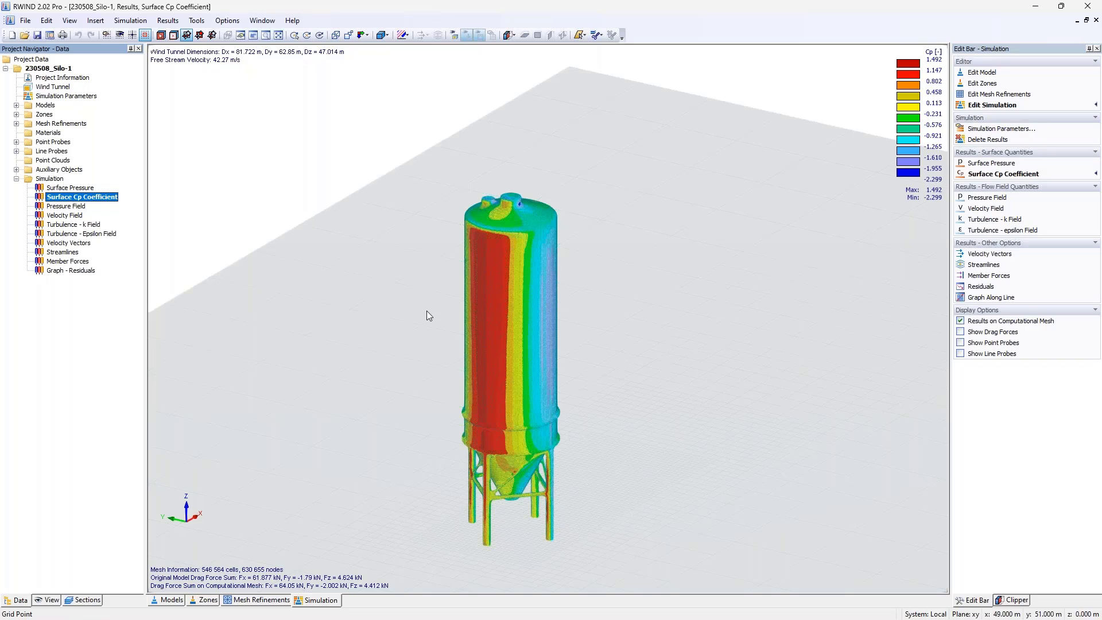
left_click(77, 207)
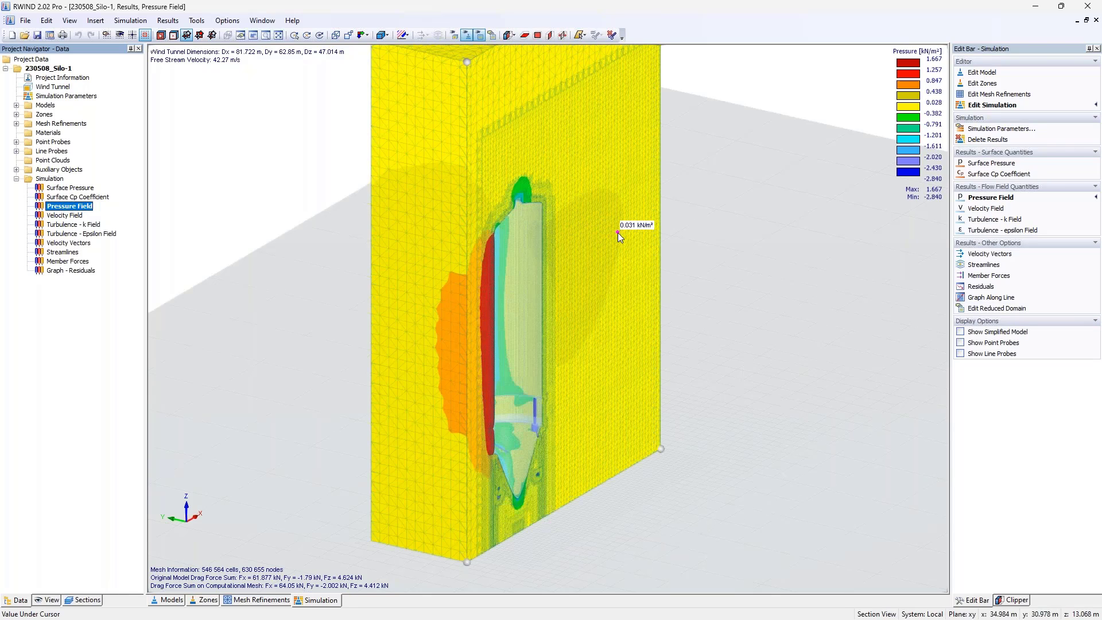
scroll(618, 232, "down", 3)
middle_click_drag(693, 238, 414, 320, "ctrl")
scroll(405, 261, "down", 2)
middle_click_drag(414, 320, 439, 275, "ctrl")
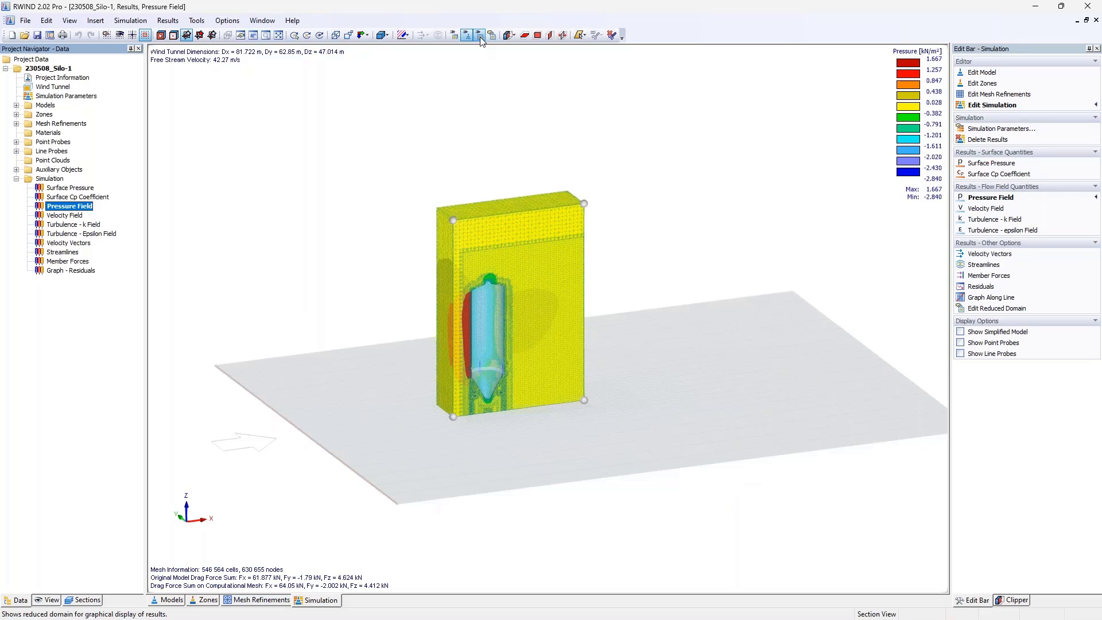
- Turn off the reduced domain to show the pressure field across the full wind tunnel
left_click(480, 36)
left_click(480, 36)
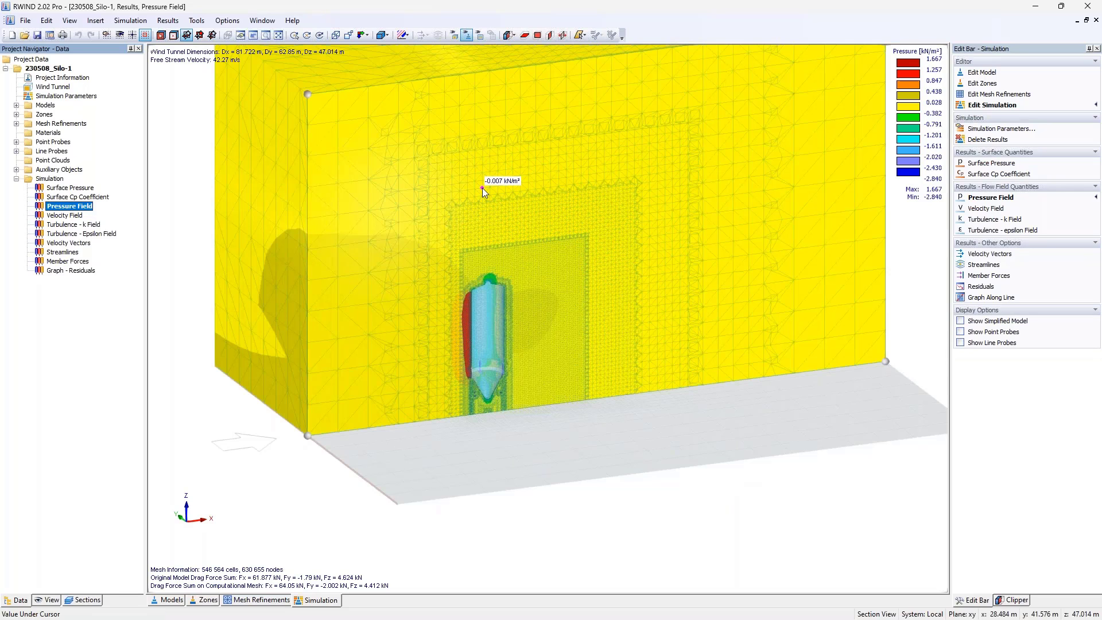
scroll(482, 187, "down", 2)
mouse_move(493, 367)
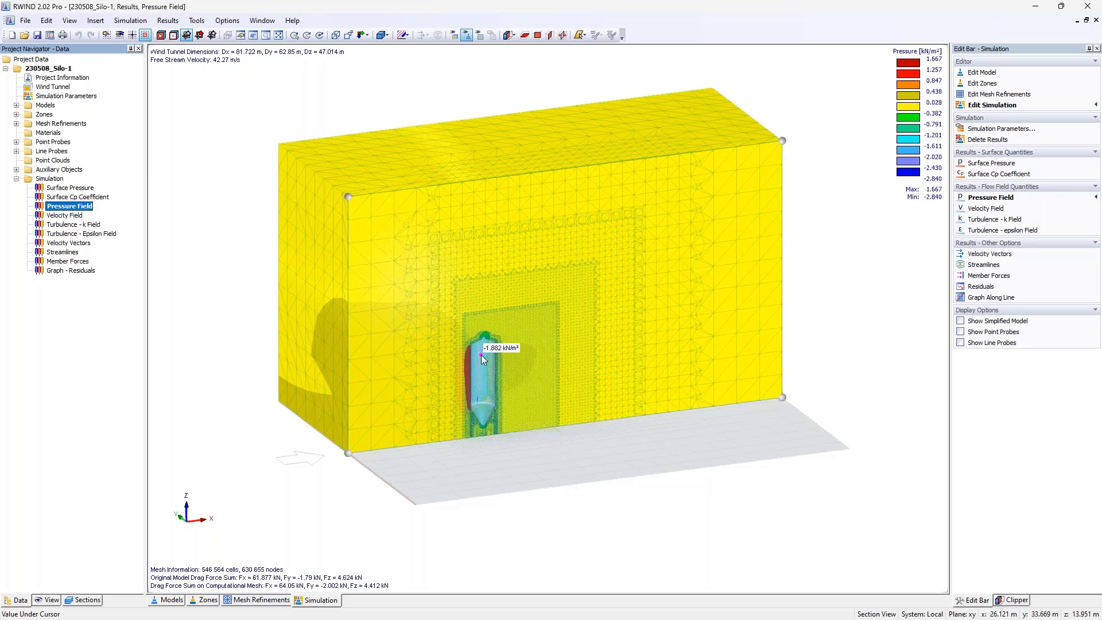
- Examine the sectioned pressure field closely around the silo's roof outlet, shell and surrounding mesh refinement
scroll(481, 348, "up", 3)
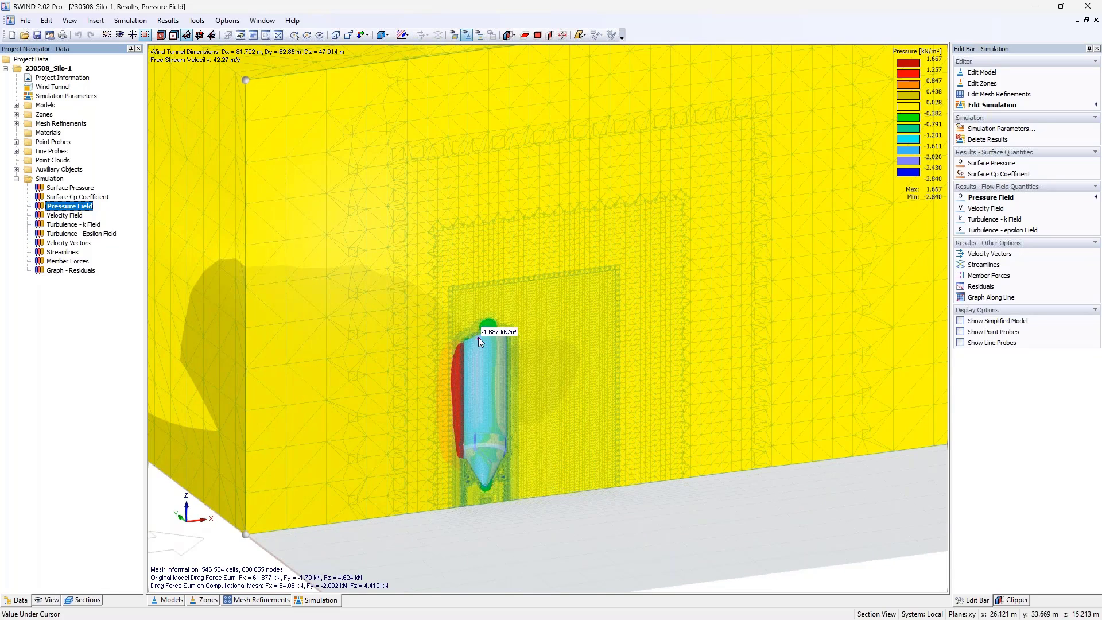
scroll(480, 334, "up", 3)
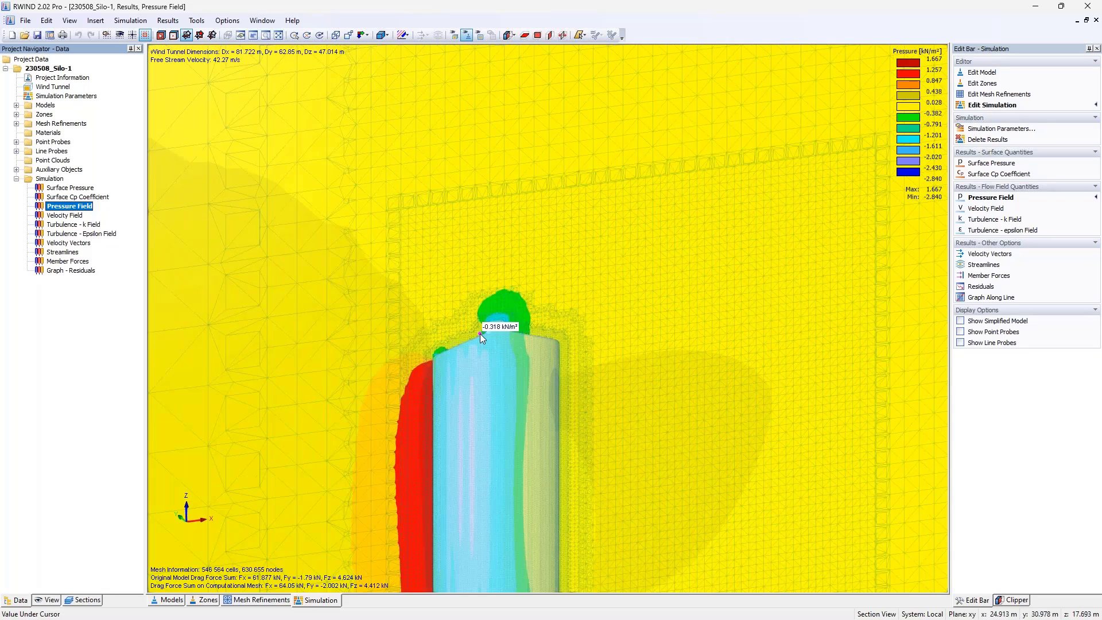
scroll(480, 334, "up", 4)
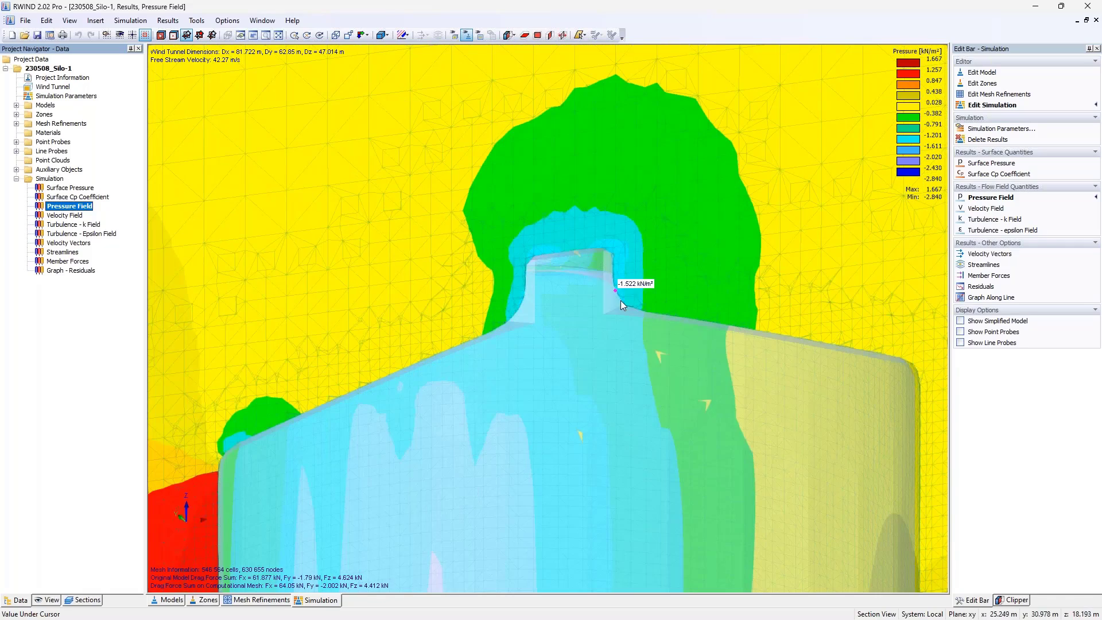
scroll(742, 326, "down", 5)
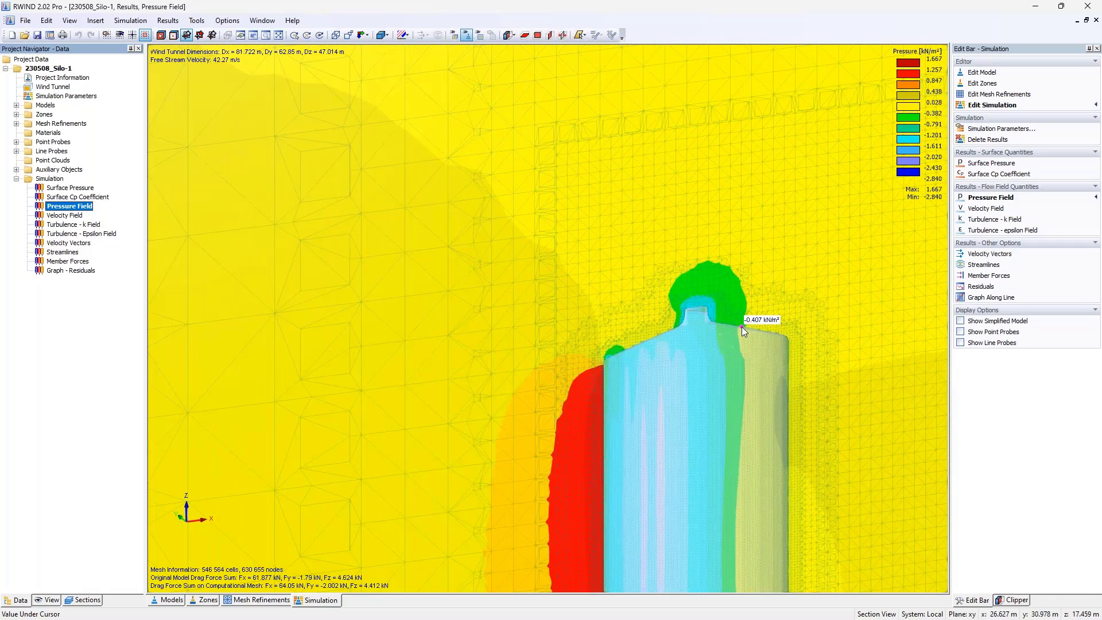
middle_click_drag(742, 326, 584, 247)
scroll(546, 221, "down", 3)
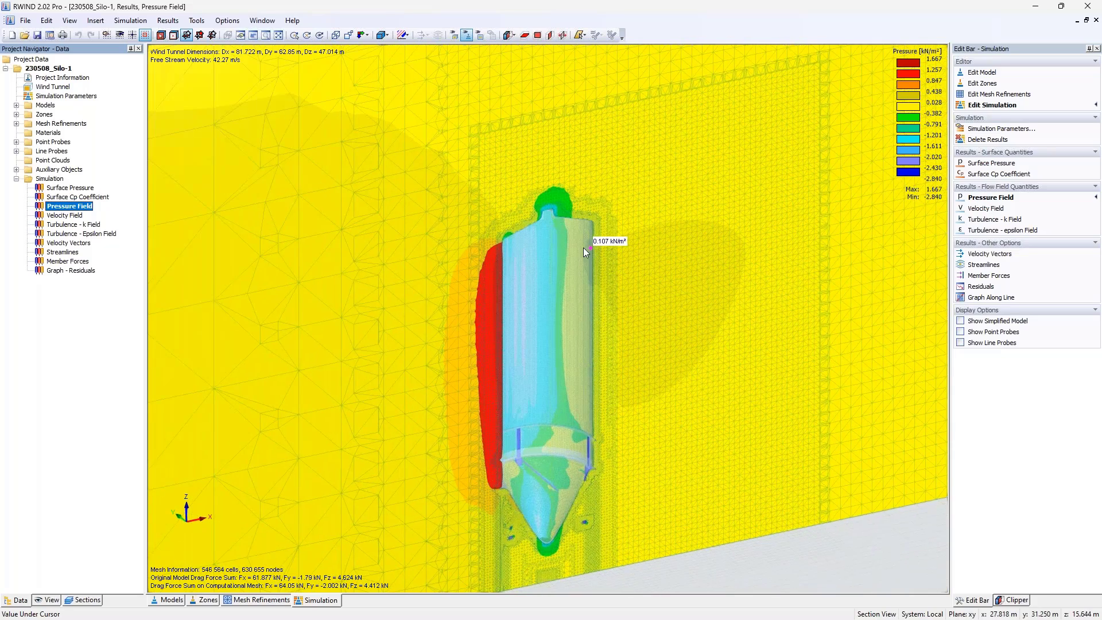
scroll(583, 247, "down", 4)
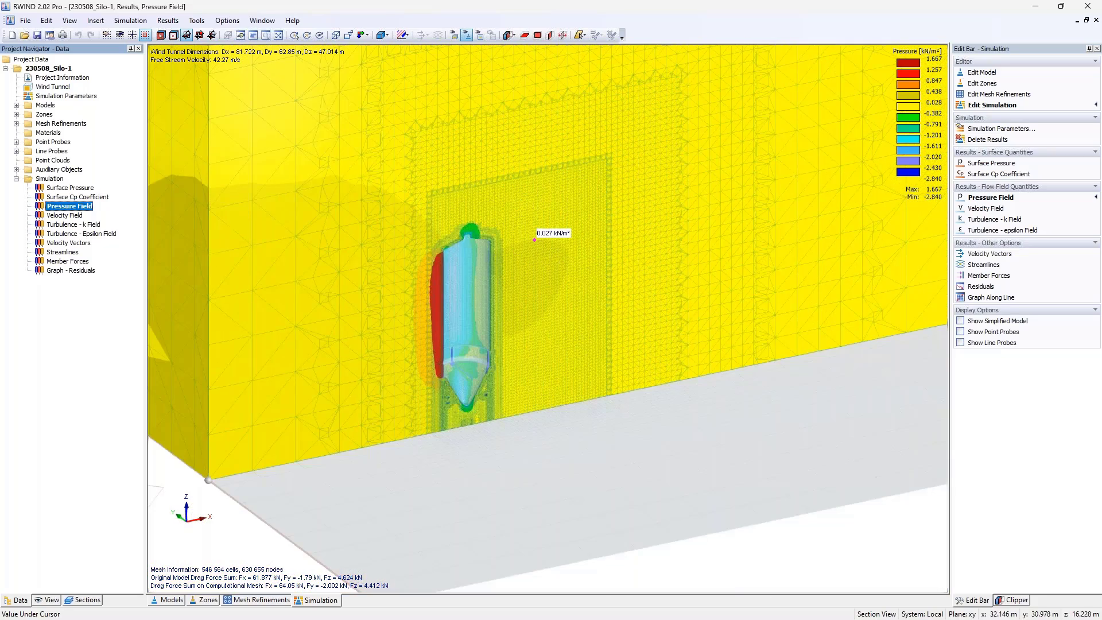
middle_click_drag(534, 239, 539, 328)
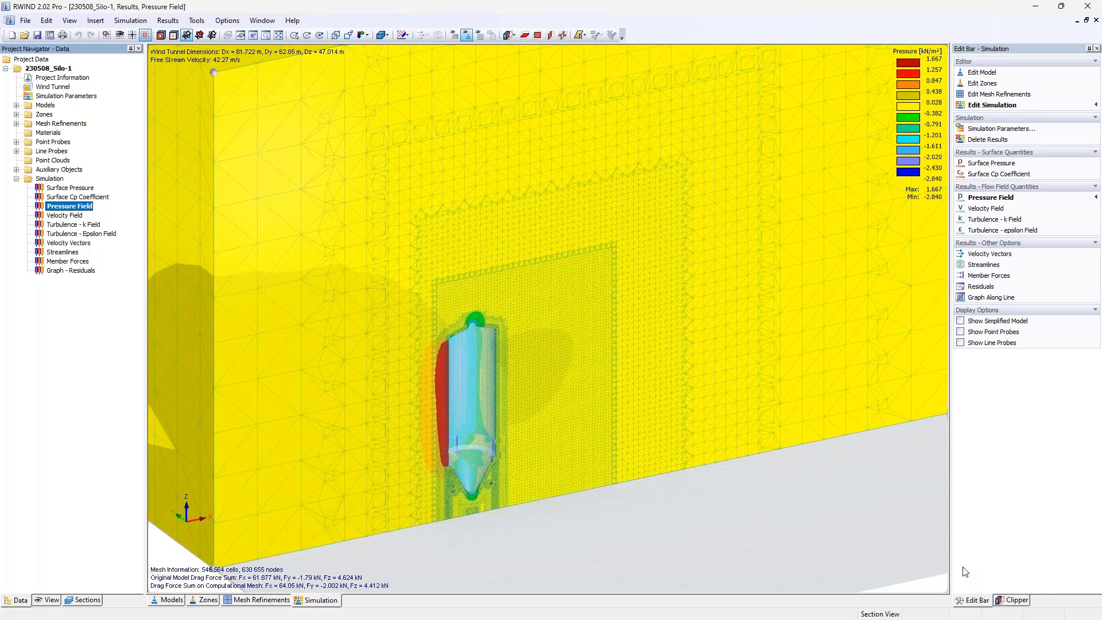
- Display the velocity field in the reduced domain and inspect the flow beside, behind and beneath the silo
left_click(64, 215)
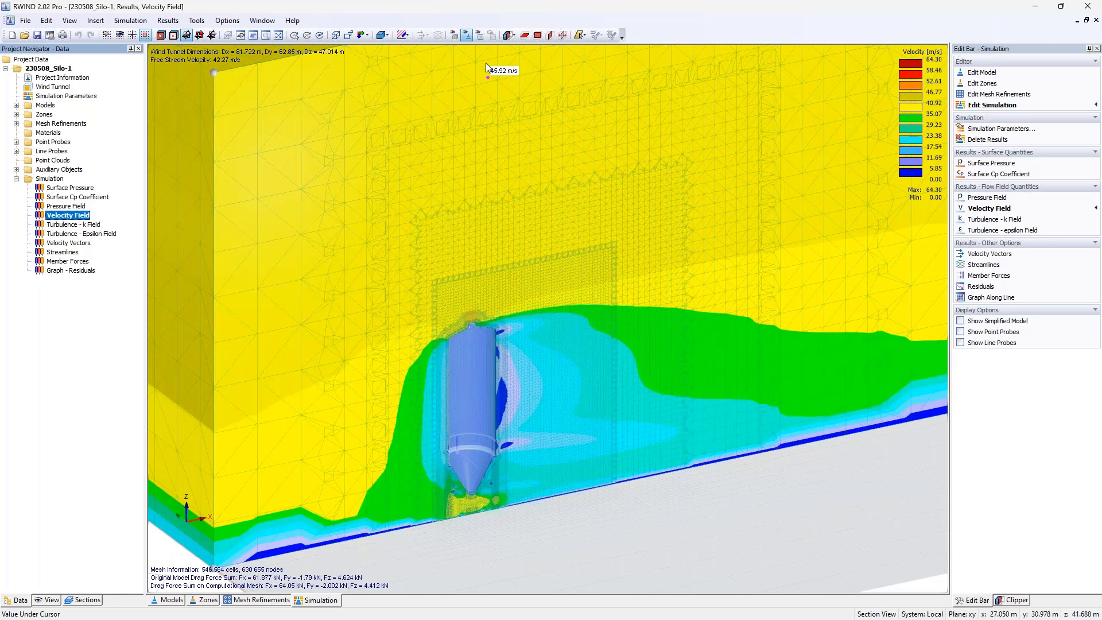
left_click(479, 36)
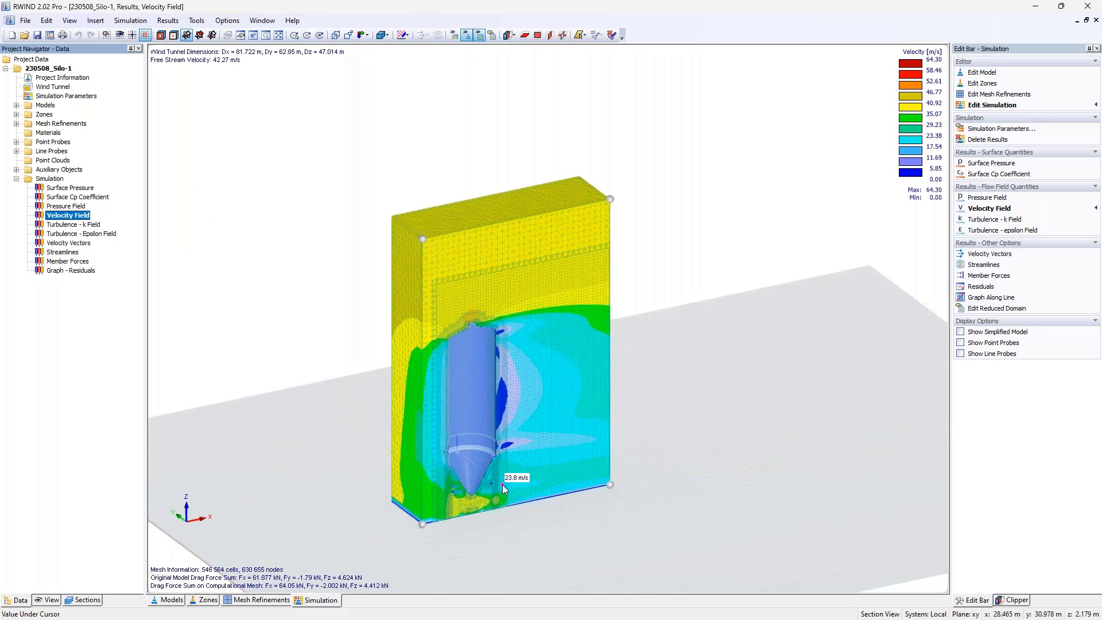
scroll(467, 487, "up", 3)
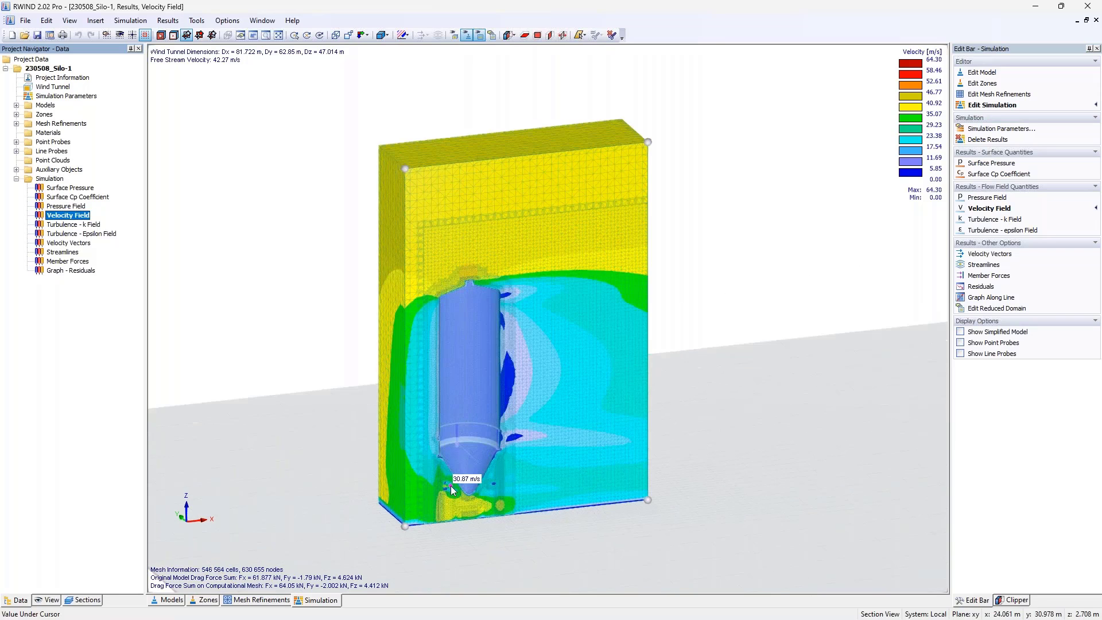
middle_click_drag(450, 486, 458, 436)
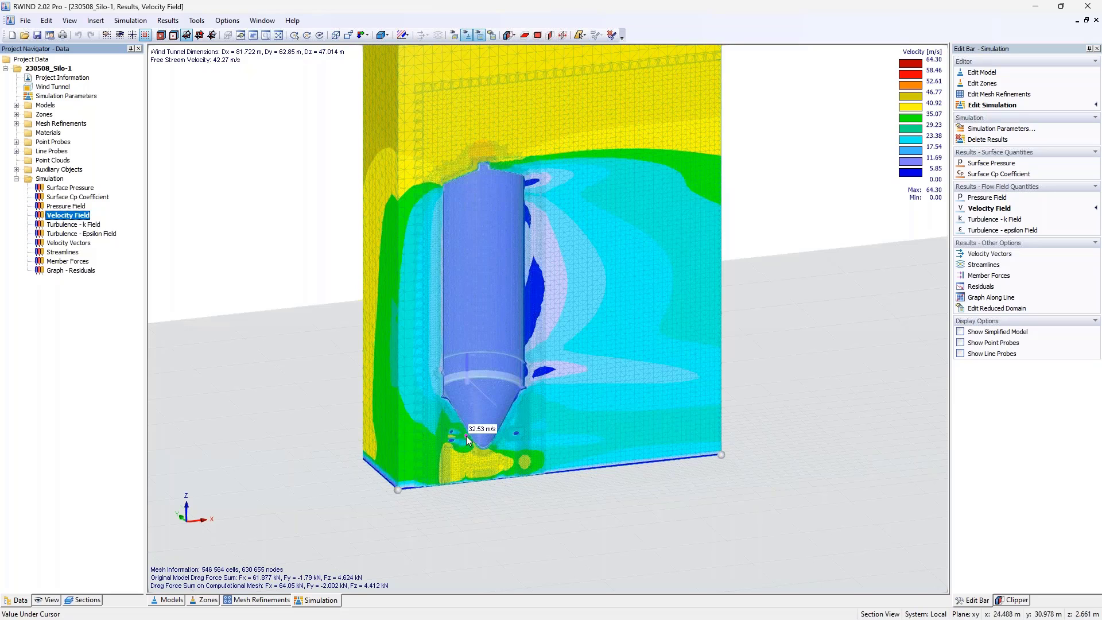
middle_click_drag(562, 286, 525, 289, "ctrl")
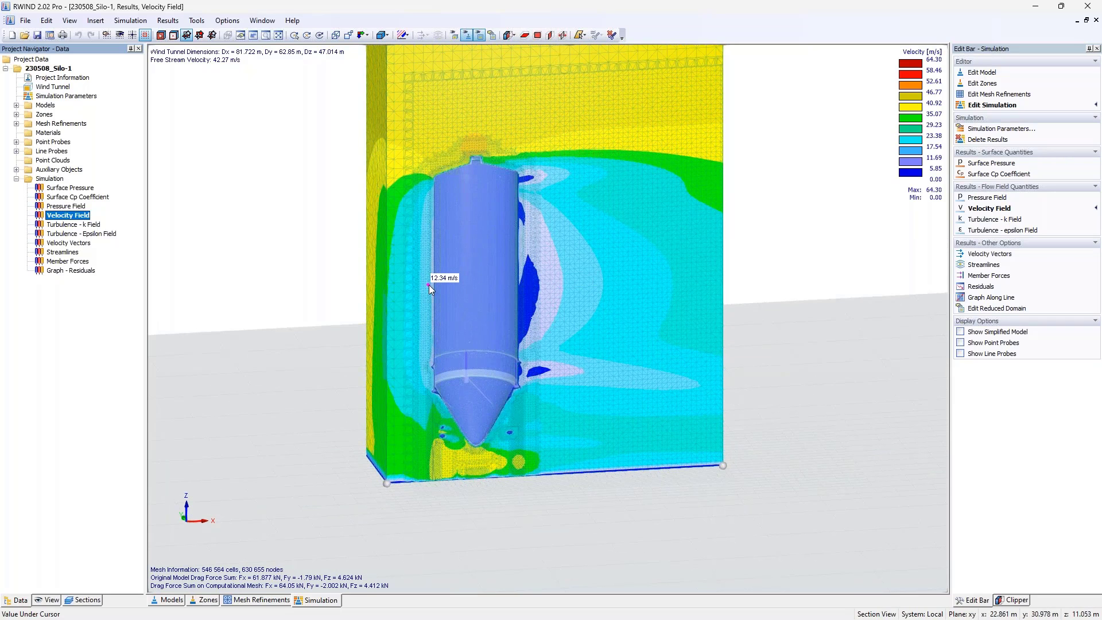
middle_click_drag(402, 328, 450, 232, "ctrl")
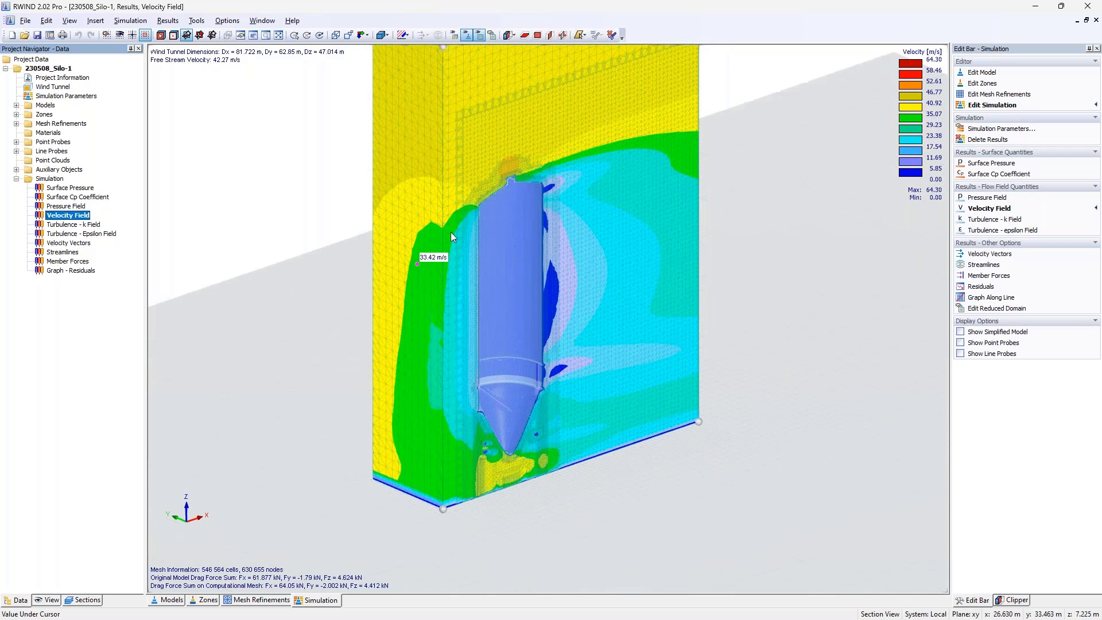
- Orient the clipper plane to -Y and return to the simulation options
left_click(1013, 600)
left_click(1000, 343)
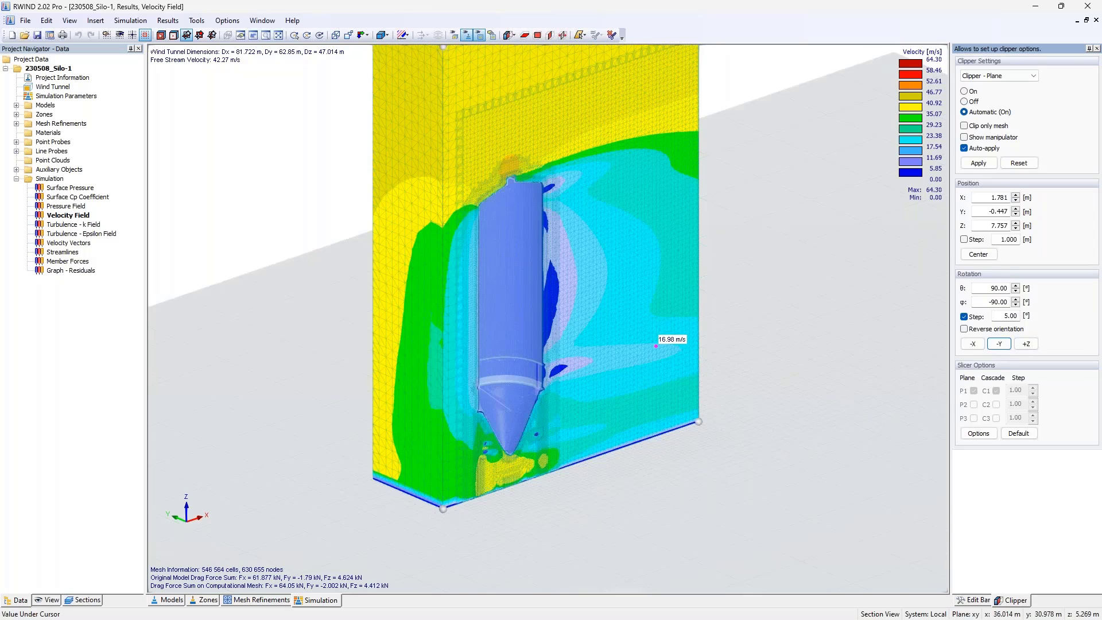
left_click(975, 600)
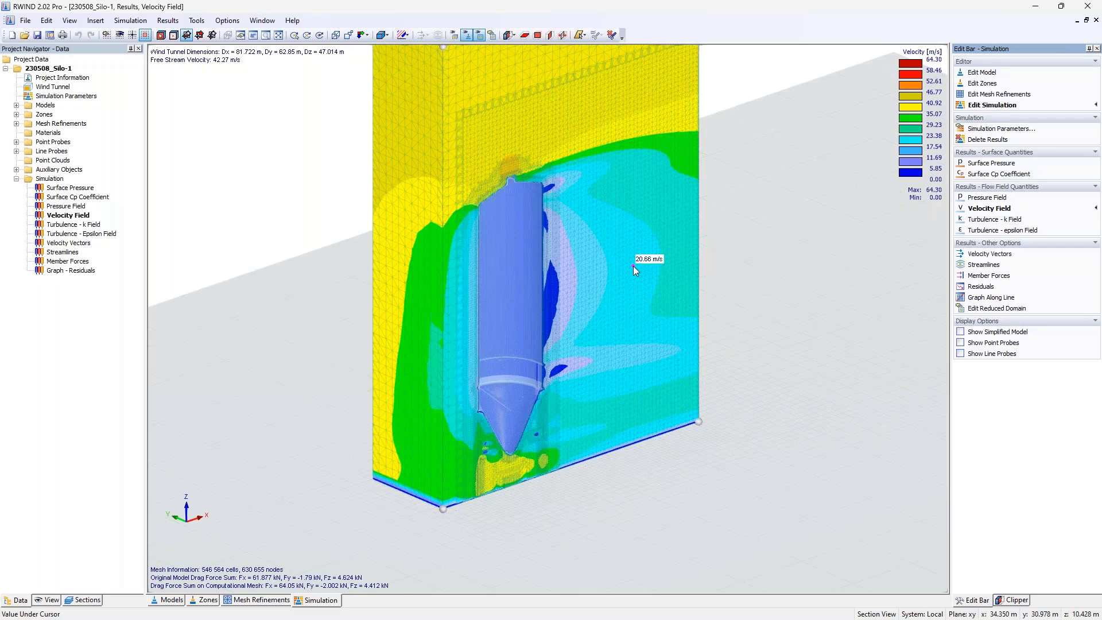
- Display the turbulence k field and the turbulence epsilon field on the silo section
left_click(90, 225)
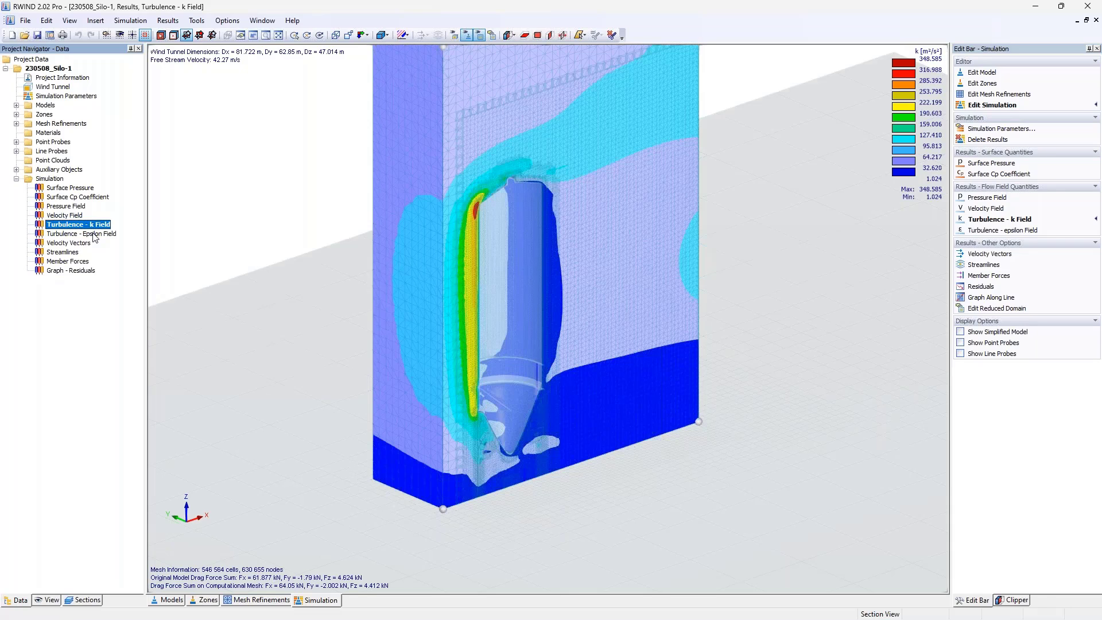
left_click(92, 234)
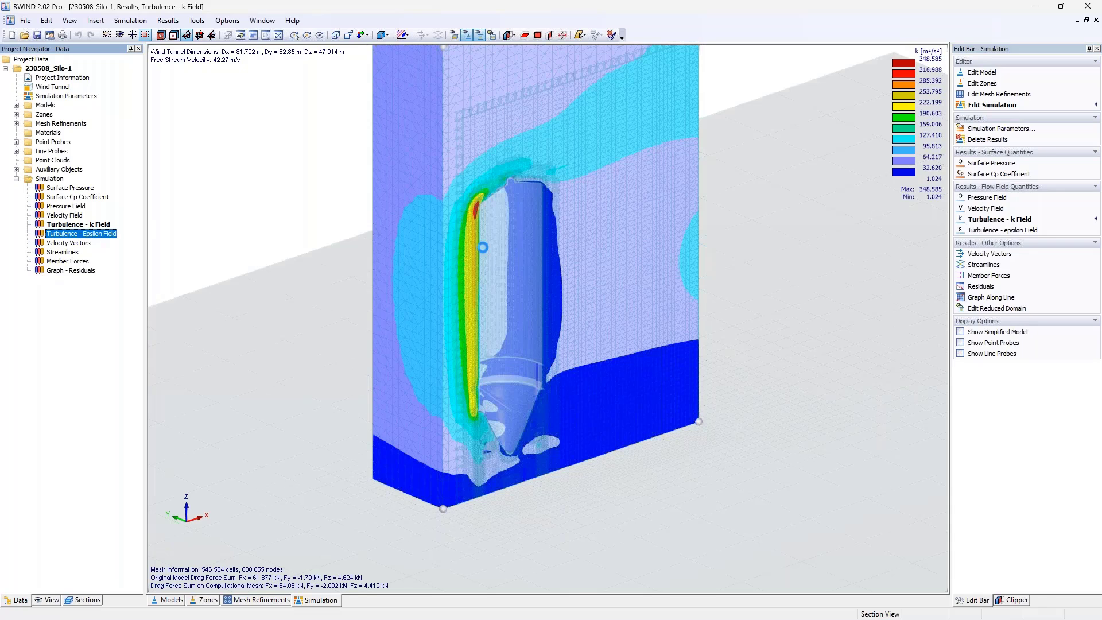
middle_click_drag(568, 257, 501, 246, "ctrl")
middle_click_drag(519, 178, 542, 251)
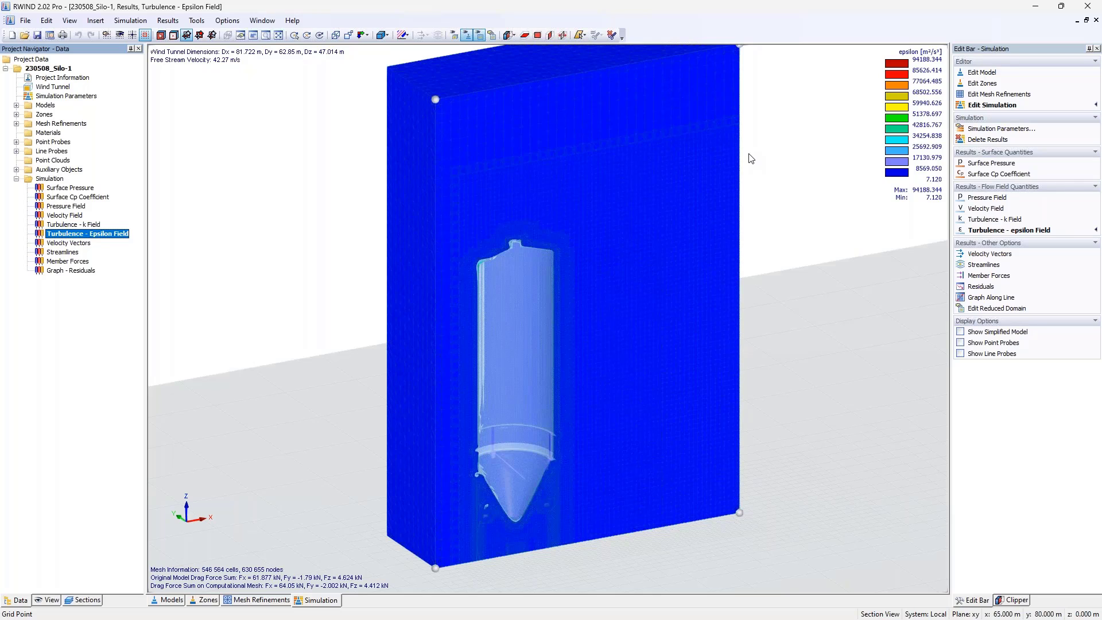
- Display the velocity vectors and the streamlines around the silo
double_click(74, 242)
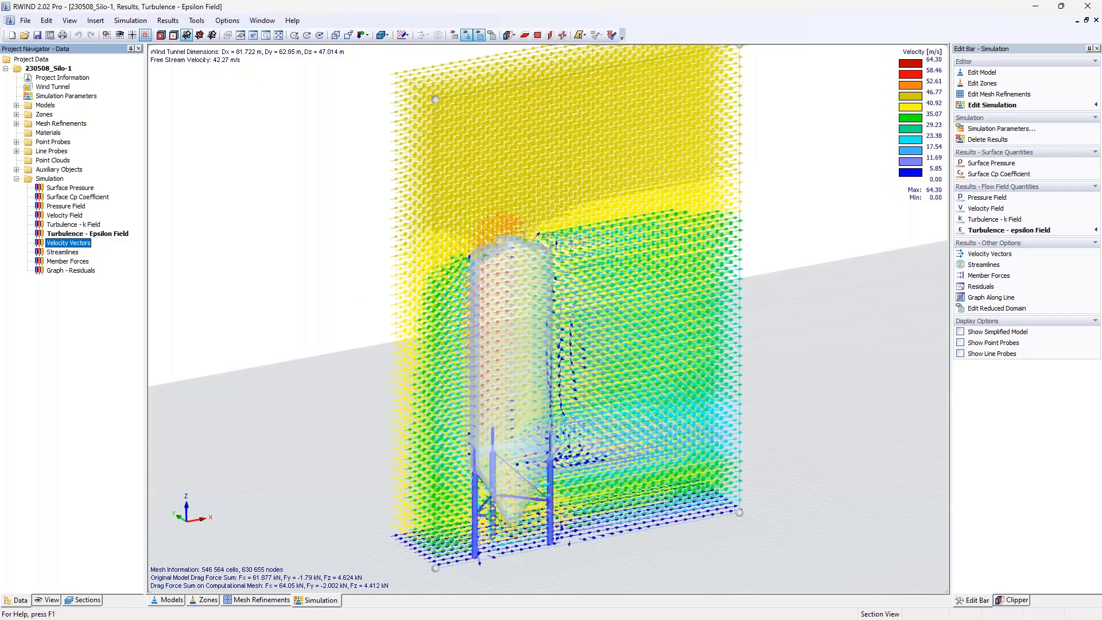
mouse_move(531, 317)
middle_mouse_down("ctrl")
mouse_move(635, 411)
mouse_move(878, 312)
mouse_move(547, 332)
middle_mouse_up("ctrl")
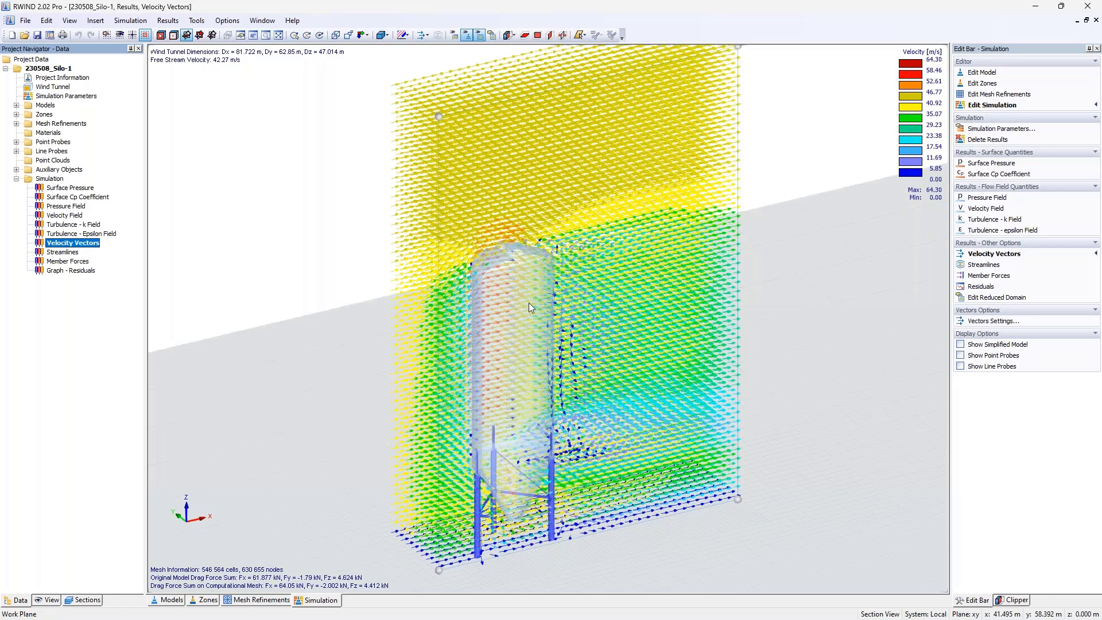
left_click(63, 253)
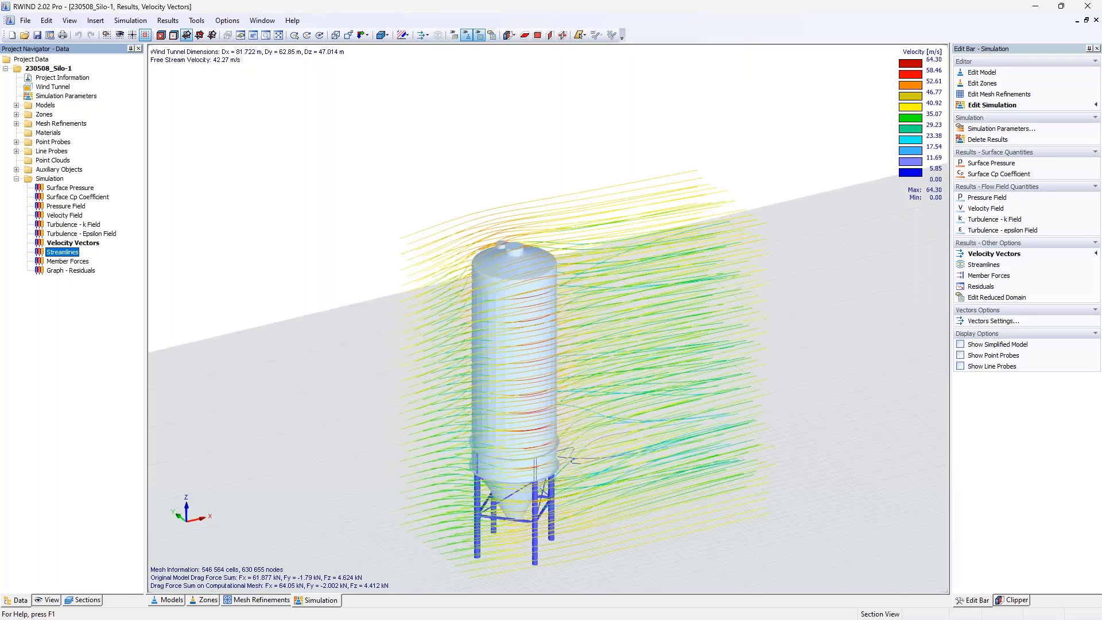
middle_click_drag(427, 337, 400, 190, "ctrl")
- Display the member forces on the silo's support legs and bracing
left_click(68, 261)
scroll(446, 329, "up", 1)
scroll(445, 329, "up", 2)
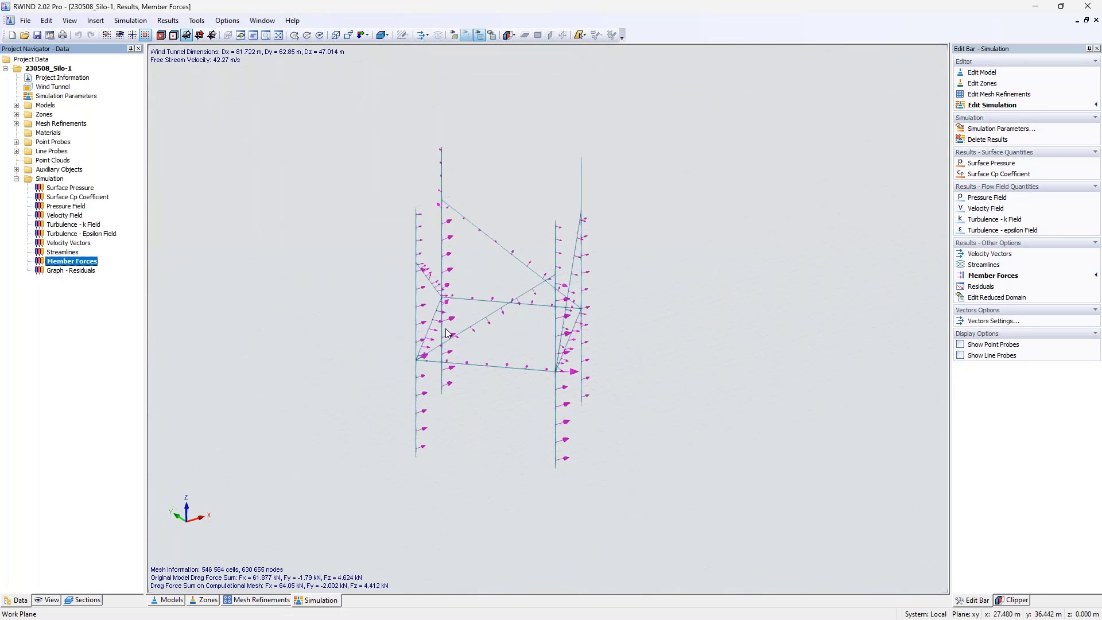
middle_click_drag(446, 330, 340, 332, "ctrl")
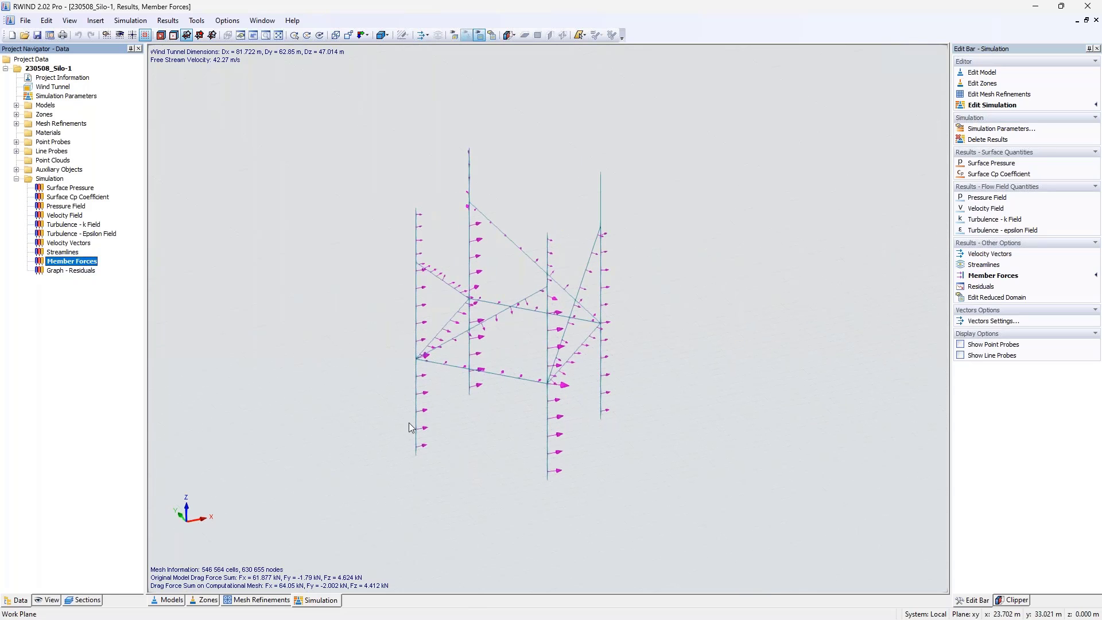
- Show the member force values, examine them on the legs and bracing, and hide the values again
left_click(46, 601)
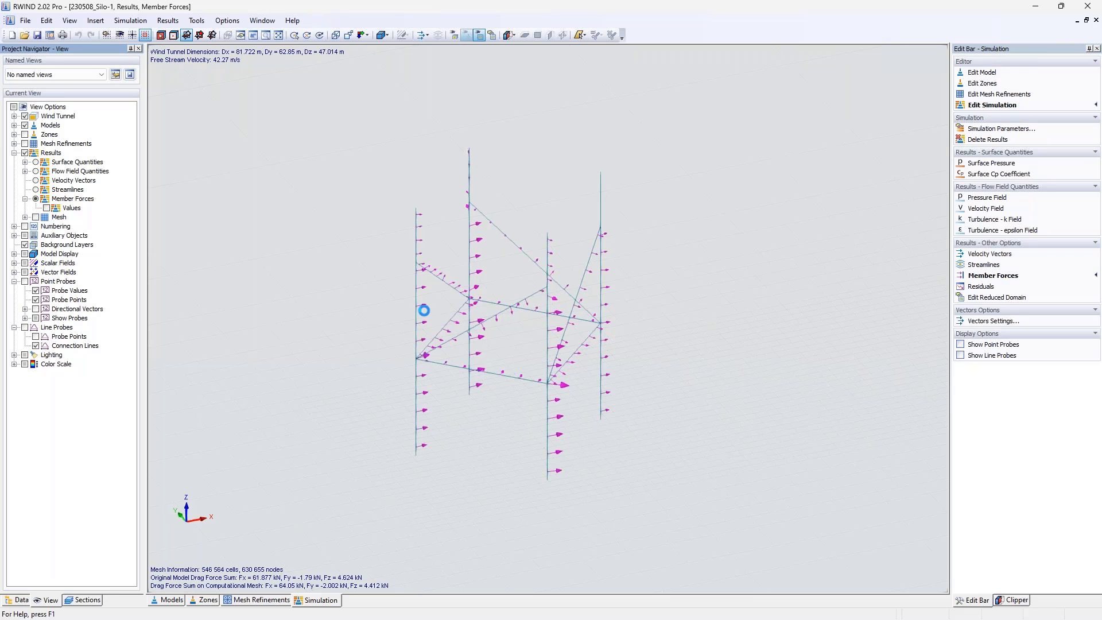
scroll(425, 417, "up", 5)
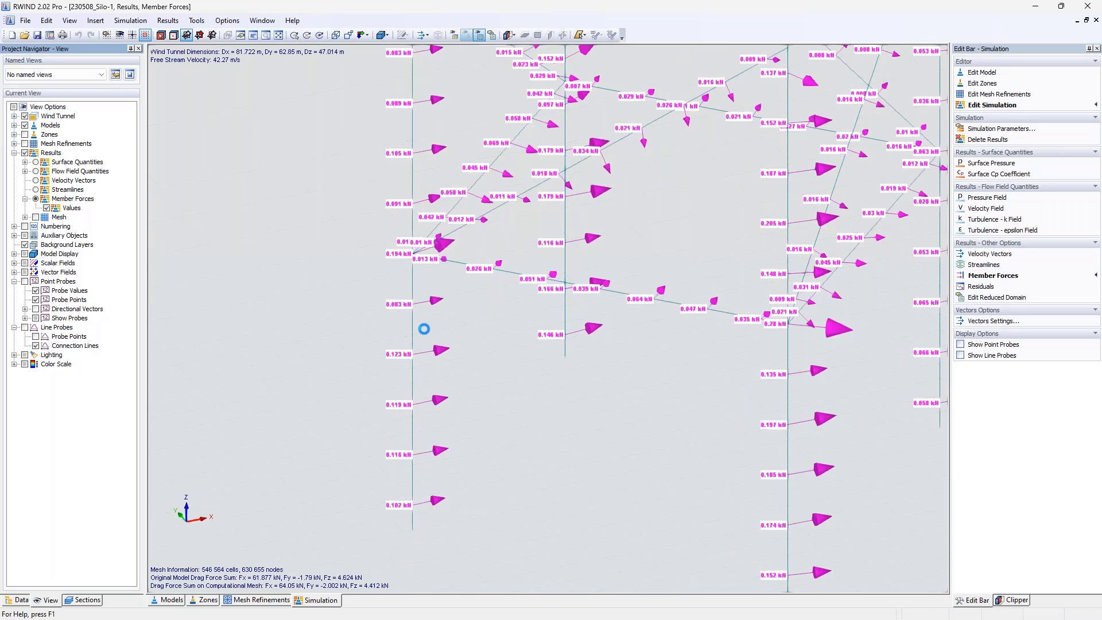
scroll(424, 329, "down", 10)
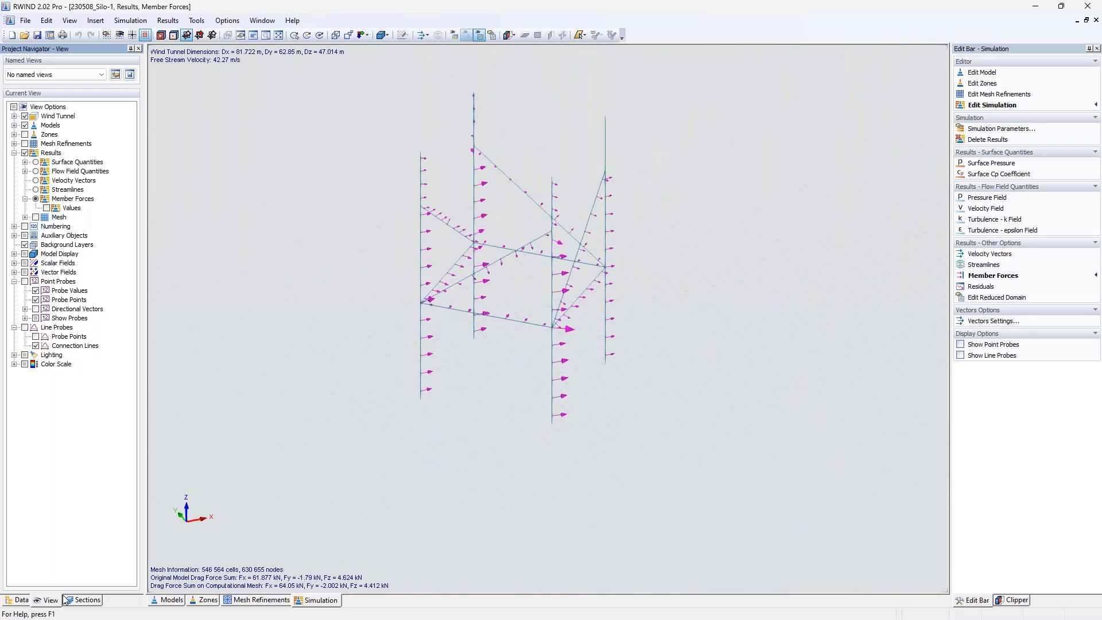
left_click(15, 603)
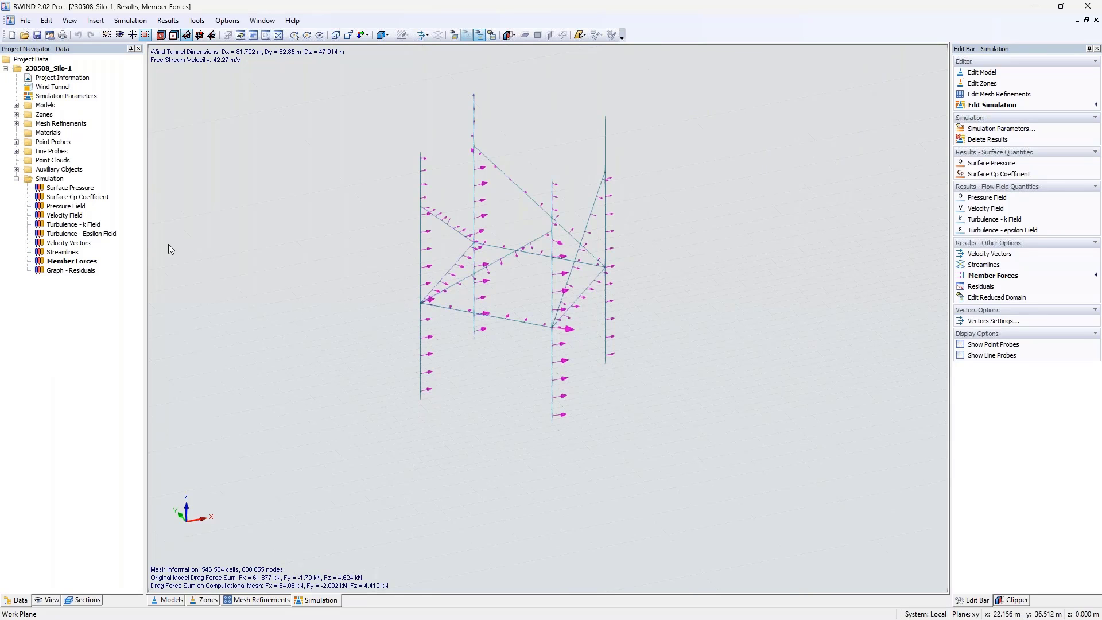
- Display the surface pressure on the computational mesh with the whole silo in view
left_click(70, 188)
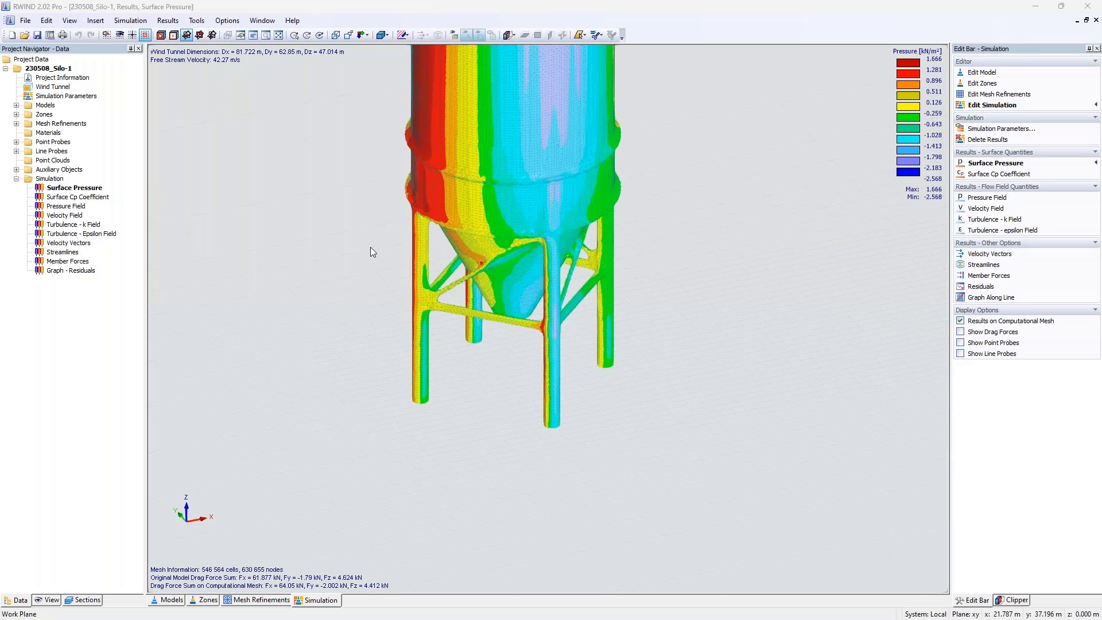
left_click(384, 237)
middle_click_drag(367, 198, 409, 325)
scroll(412, 264, "down", 5)
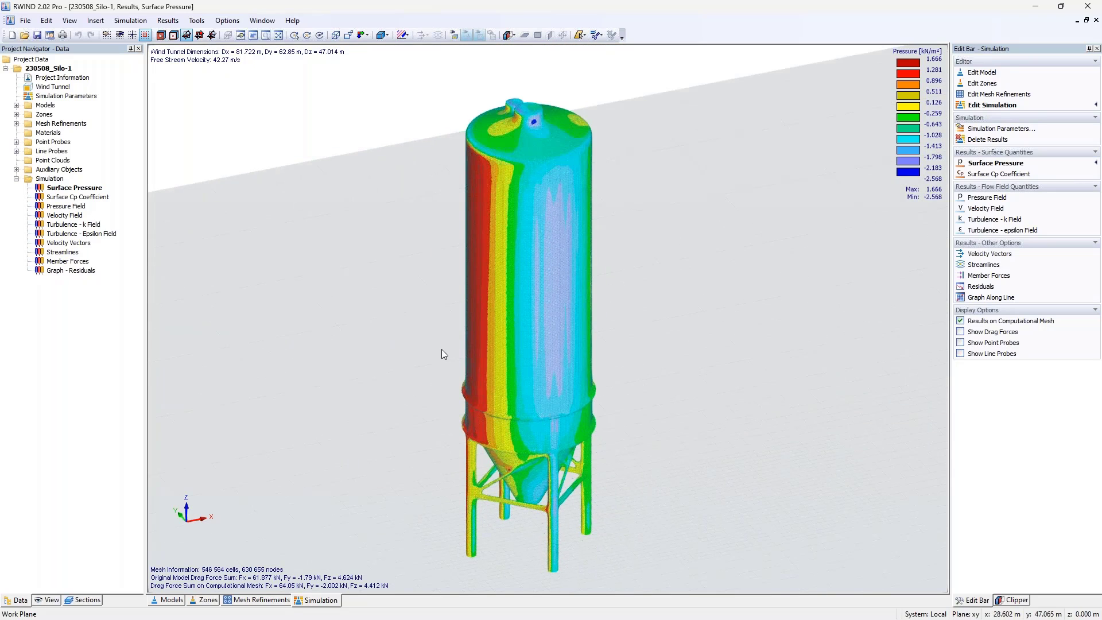
- Show the silo's zones on the model, return to the surface pressure results and turn the silo to another viewing angle
double_click(45, 114)
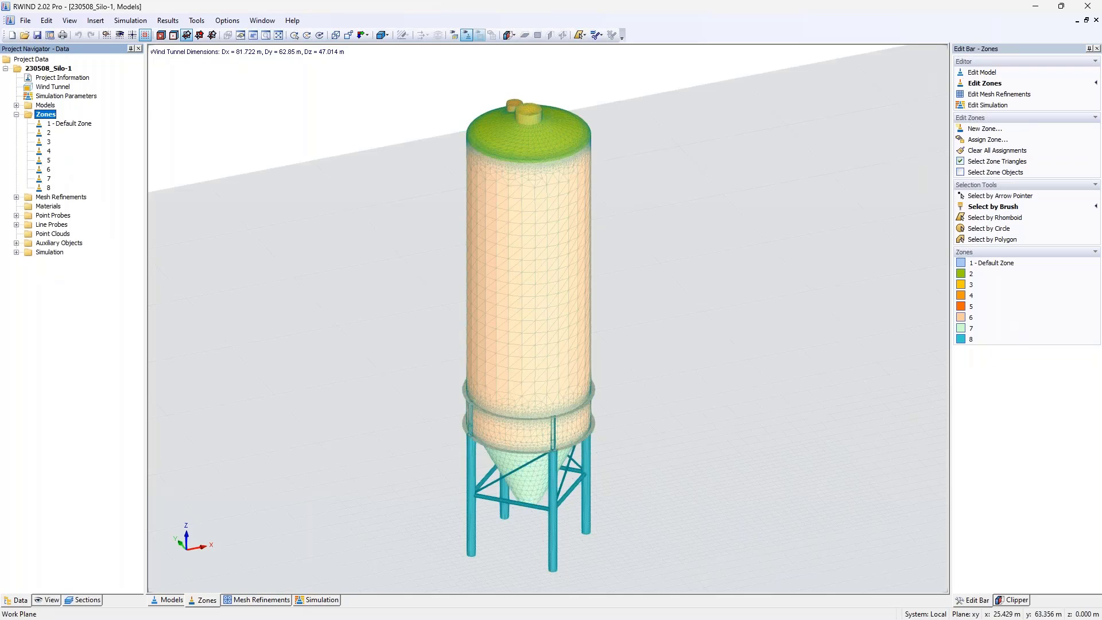
left_click(316, 600)
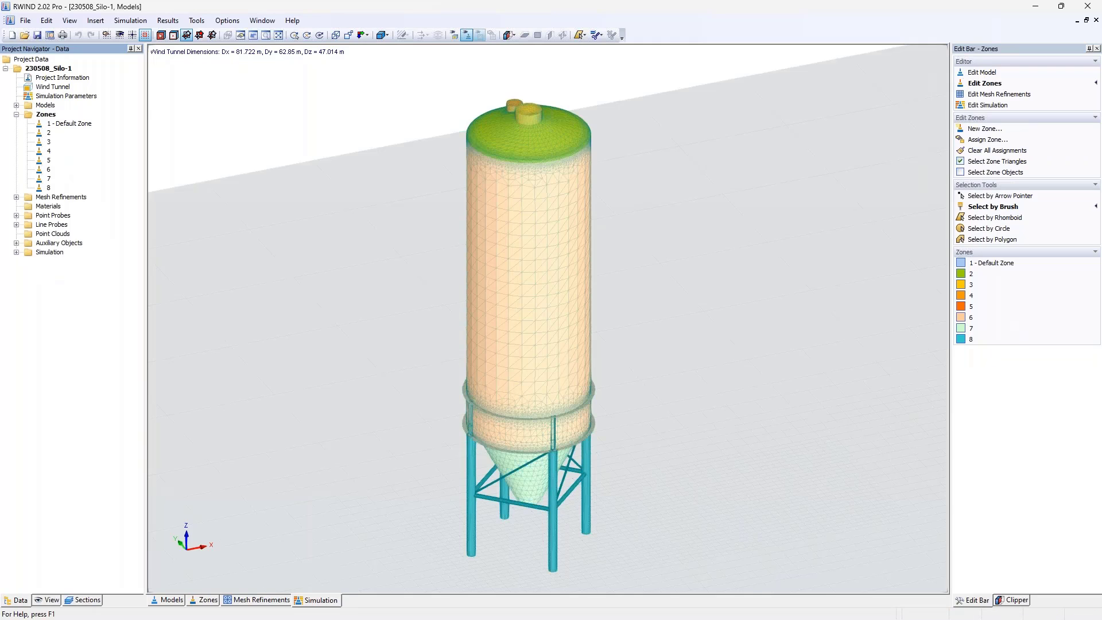
middle_click_drag(214, 268, 323, 245)
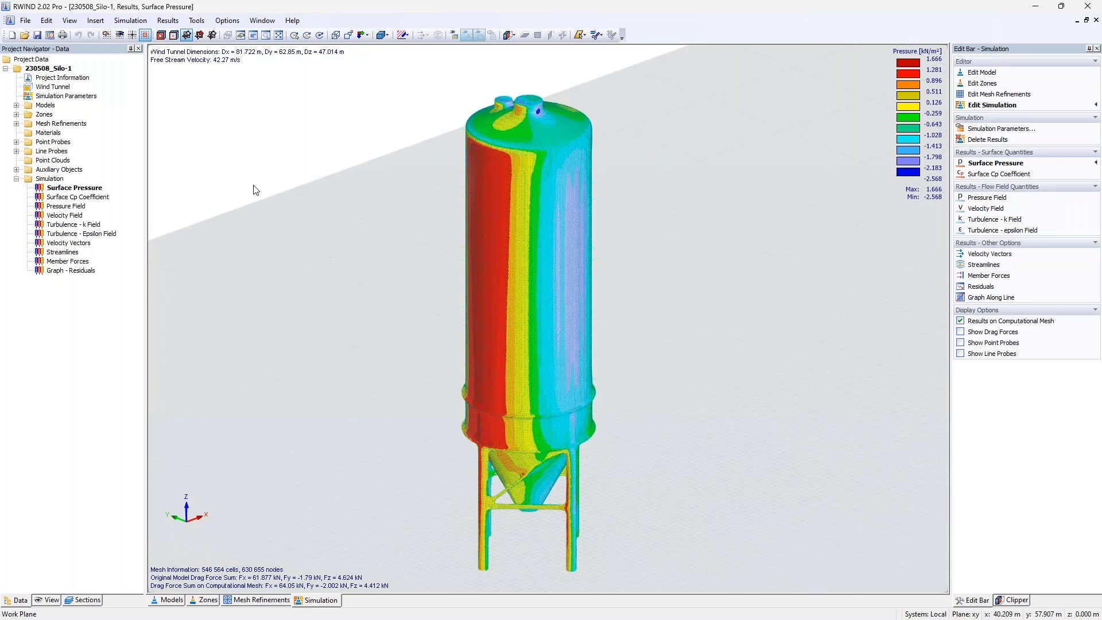
- Print the current surface pressure view of the silo to the clipboard
left_click(26, 21)
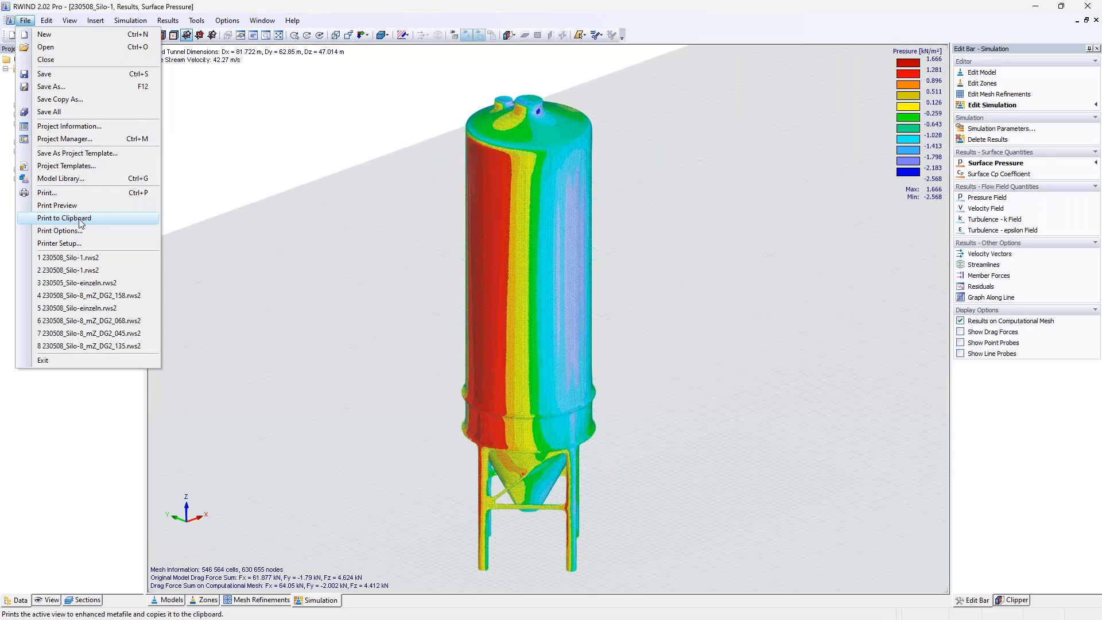
left_click(253, 170)
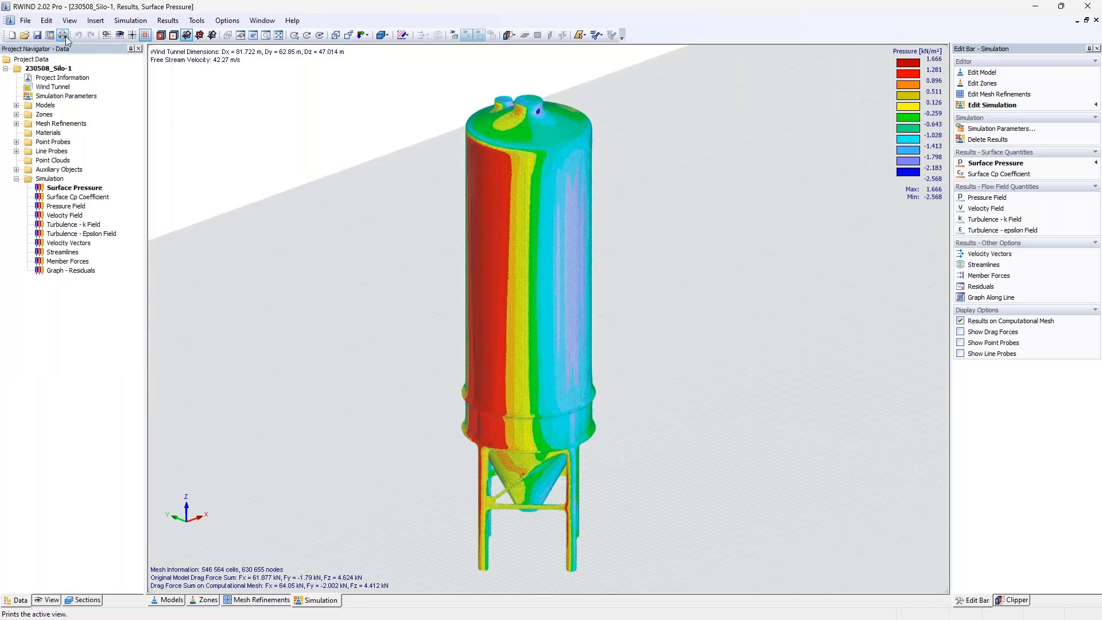
left_click(25, 20)
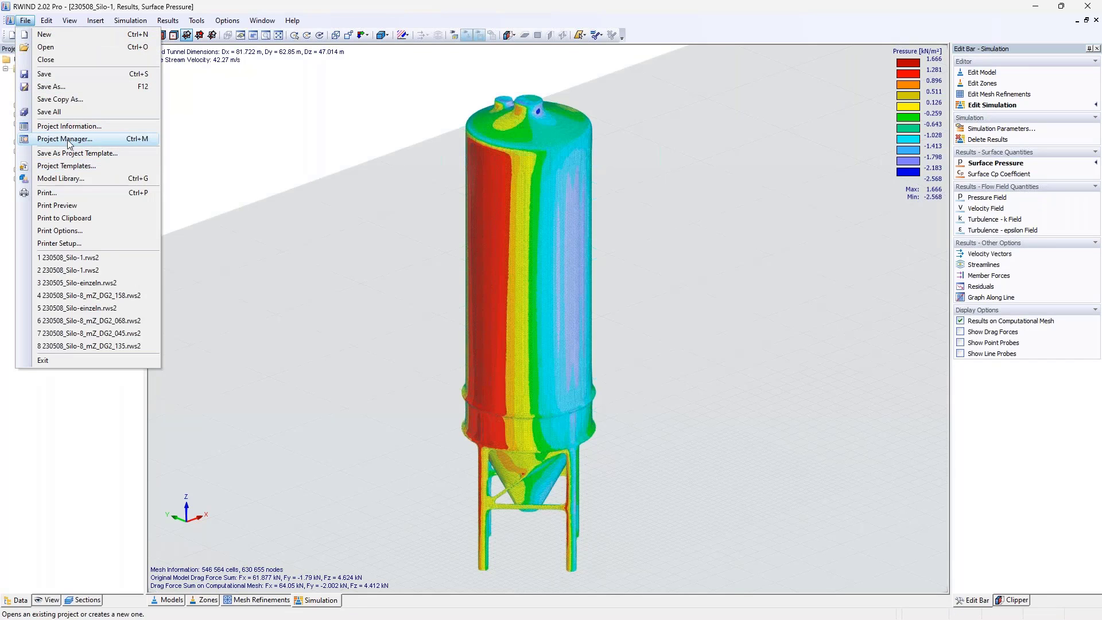
left_click(79, 219)
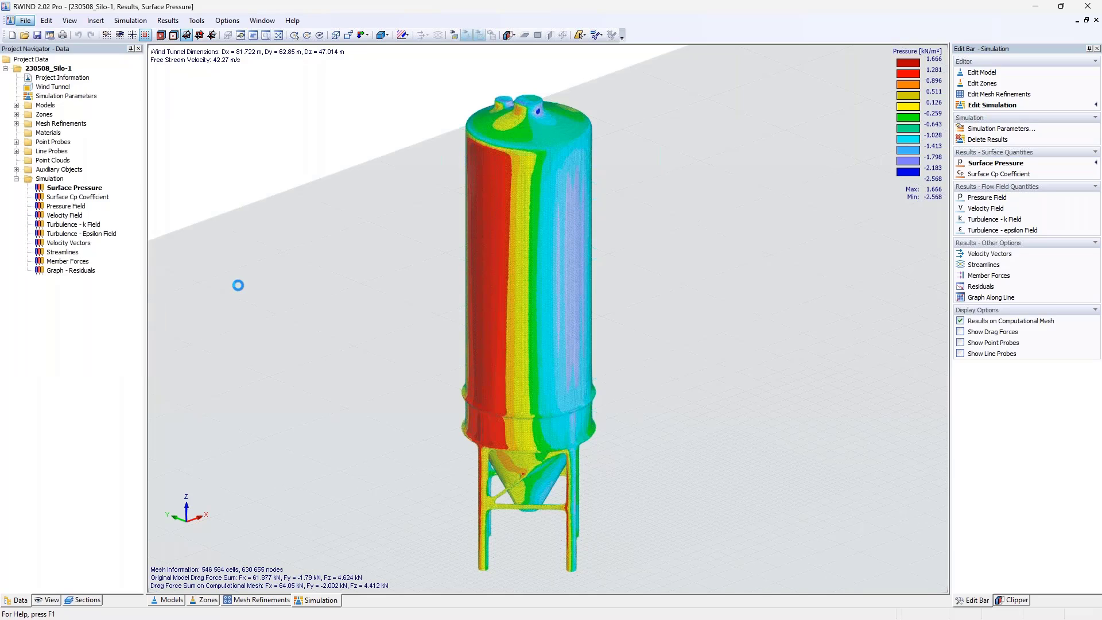
- Open the print preview of the surface pressure view and bring up its print options
left_click(25, 20)
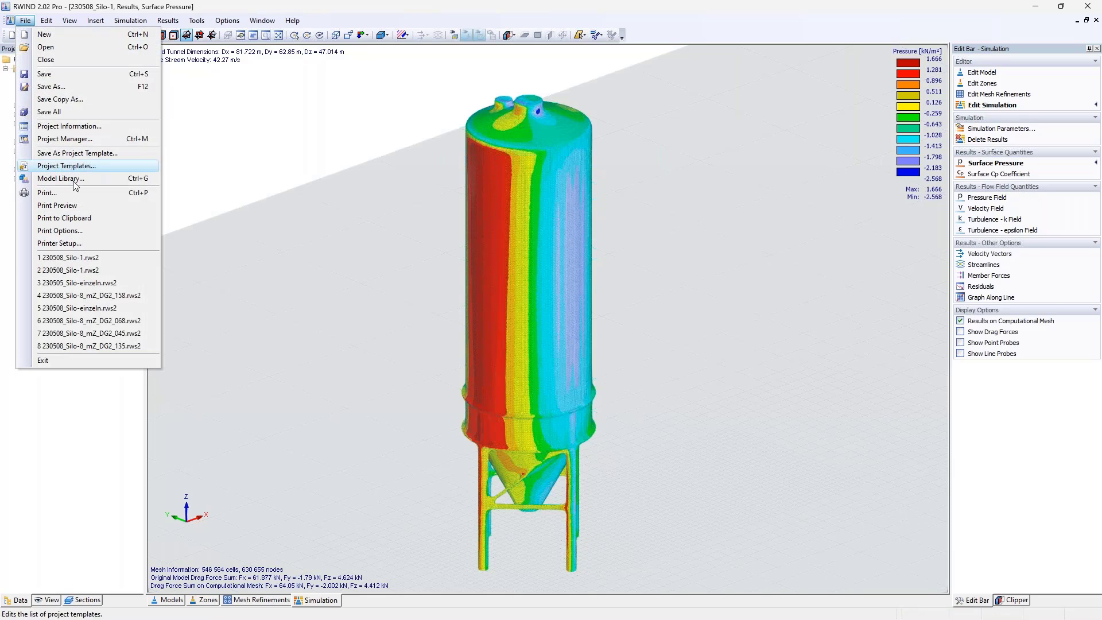
left_click(78, 205)
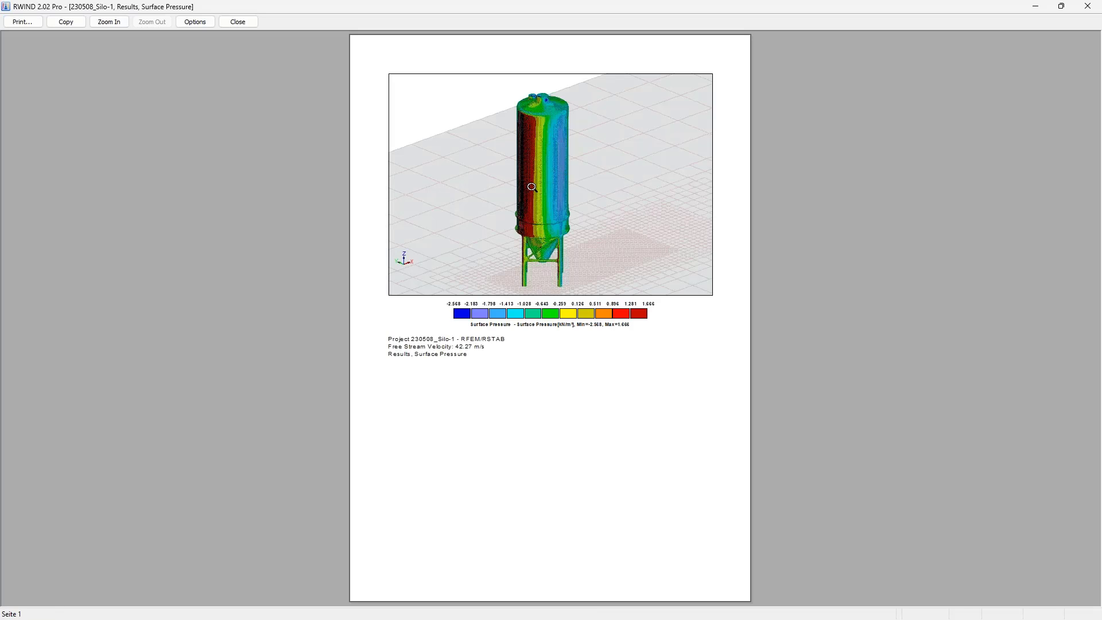
left_click(195, 22)
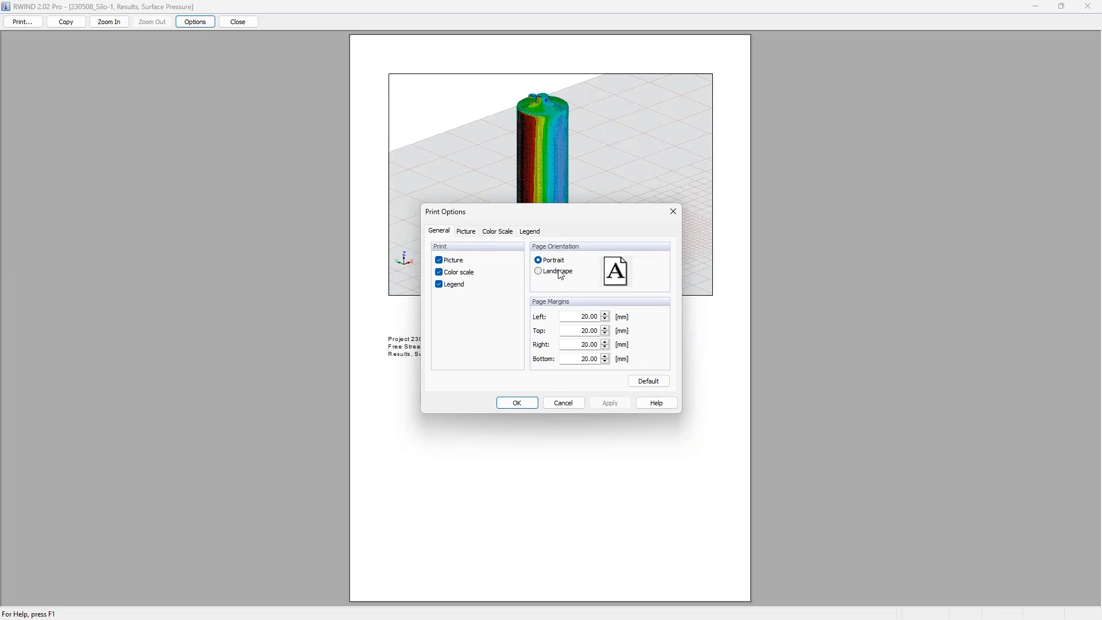
- Copy the surface pressure print page into the blank Word document, and return to RWIND with the print preview closed
left_click(673, 212)
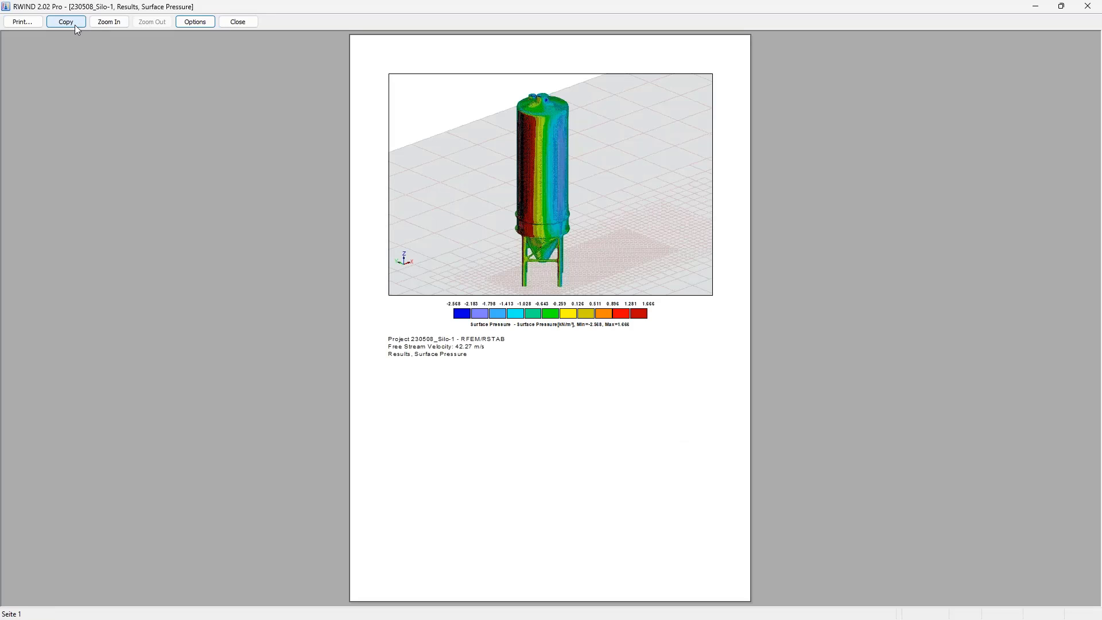
left_click(74, 25)
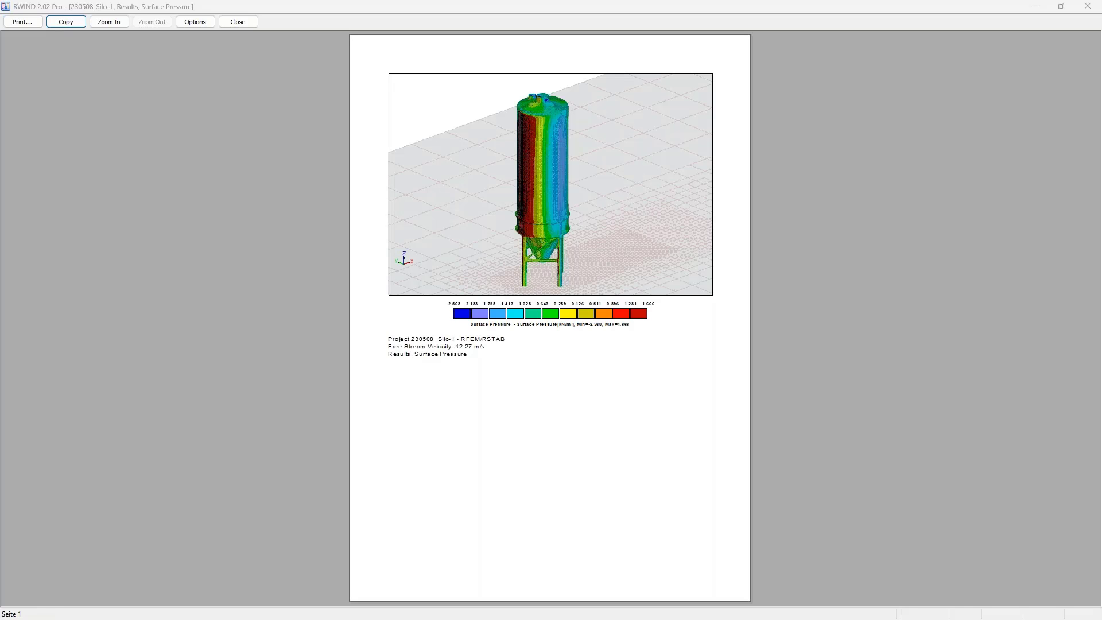
left_click_drag(0, 63, 523, 70)
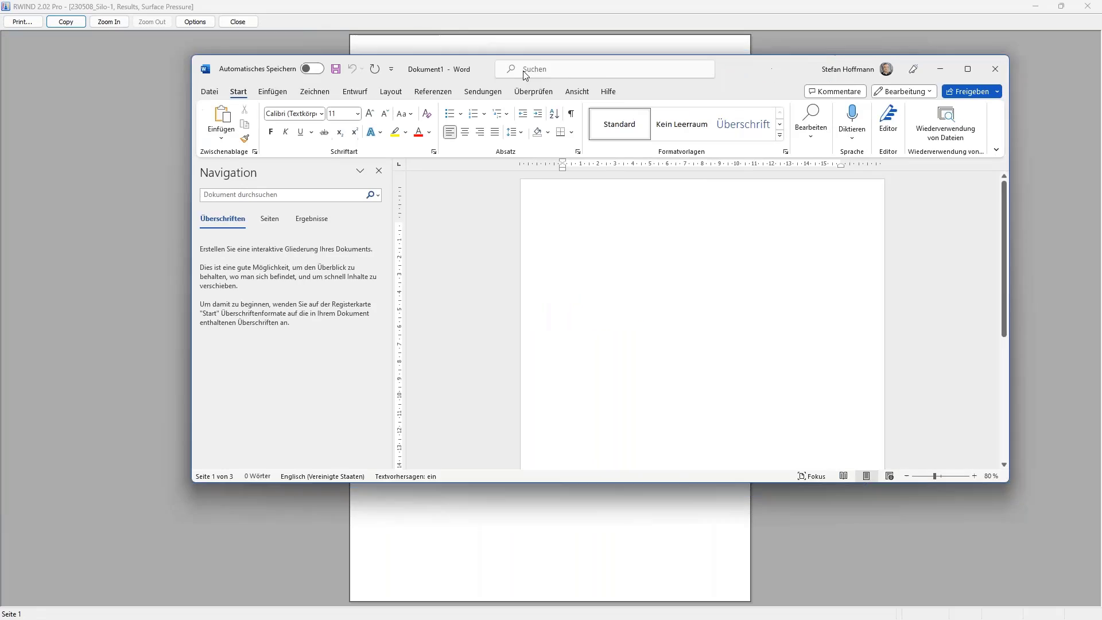
double_click(794, 67)
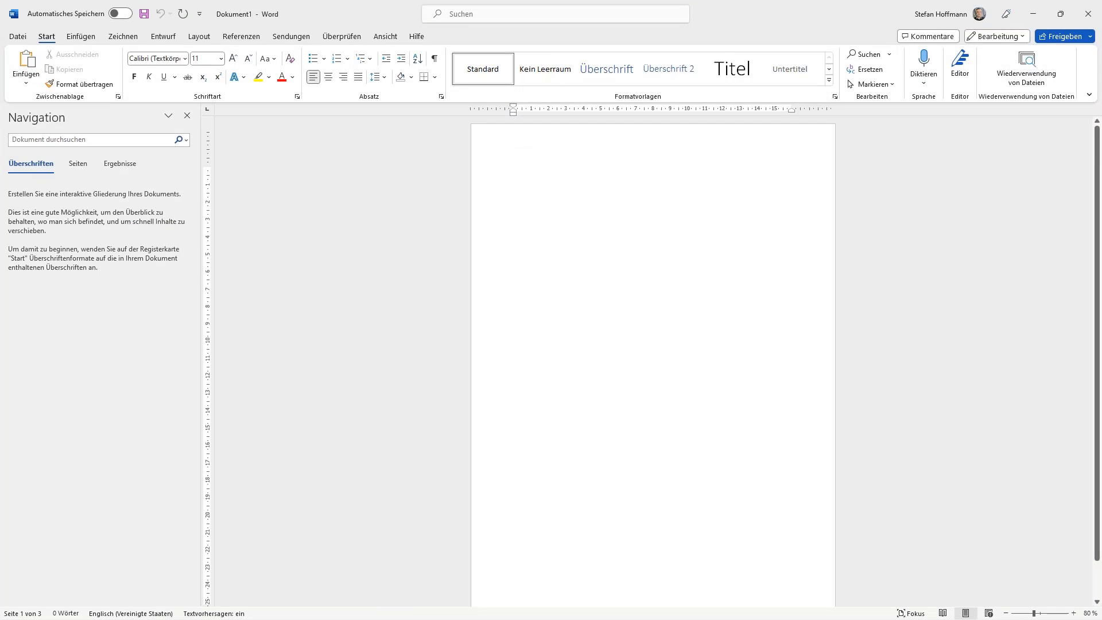
key("ctrl+v")
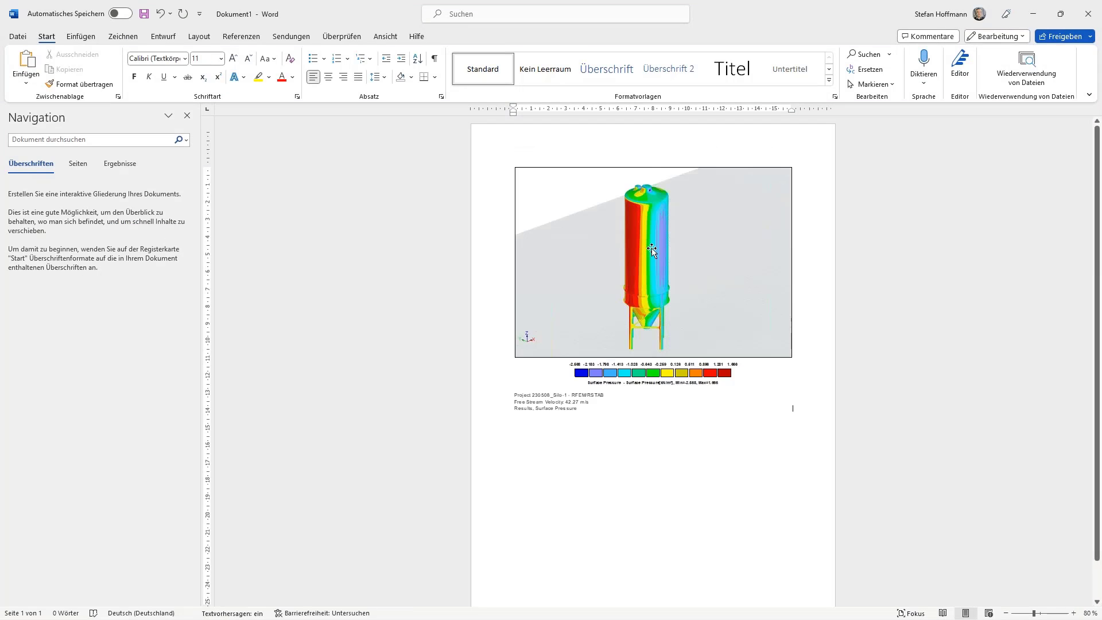
left_click(652, 248)
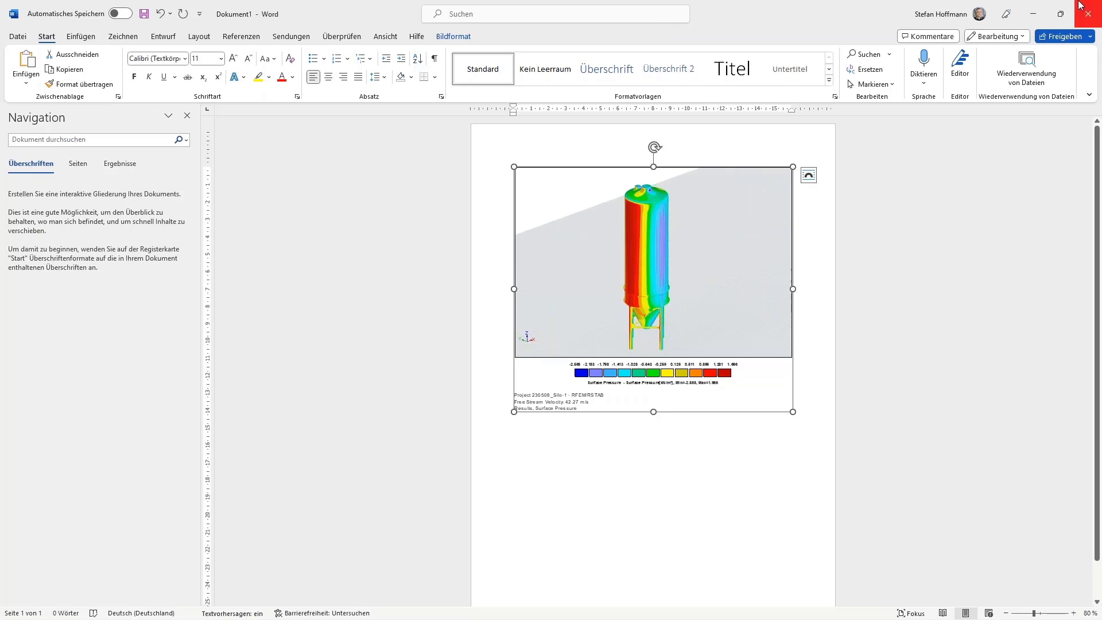
left_click(1060, 13)
left_click(1037, 21)
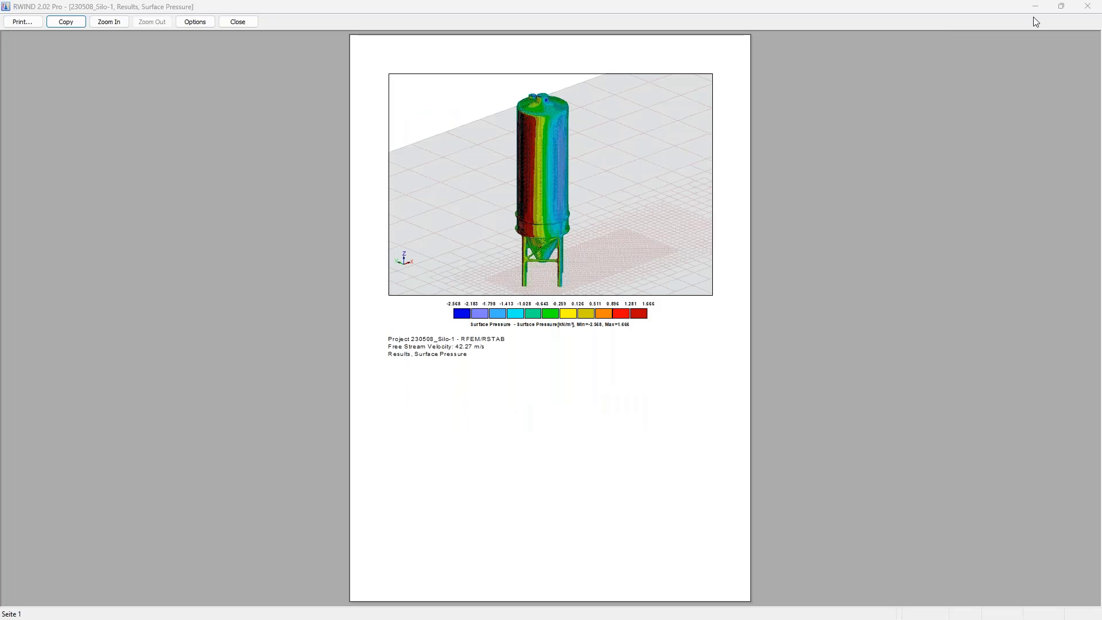
left_click(237, 22)
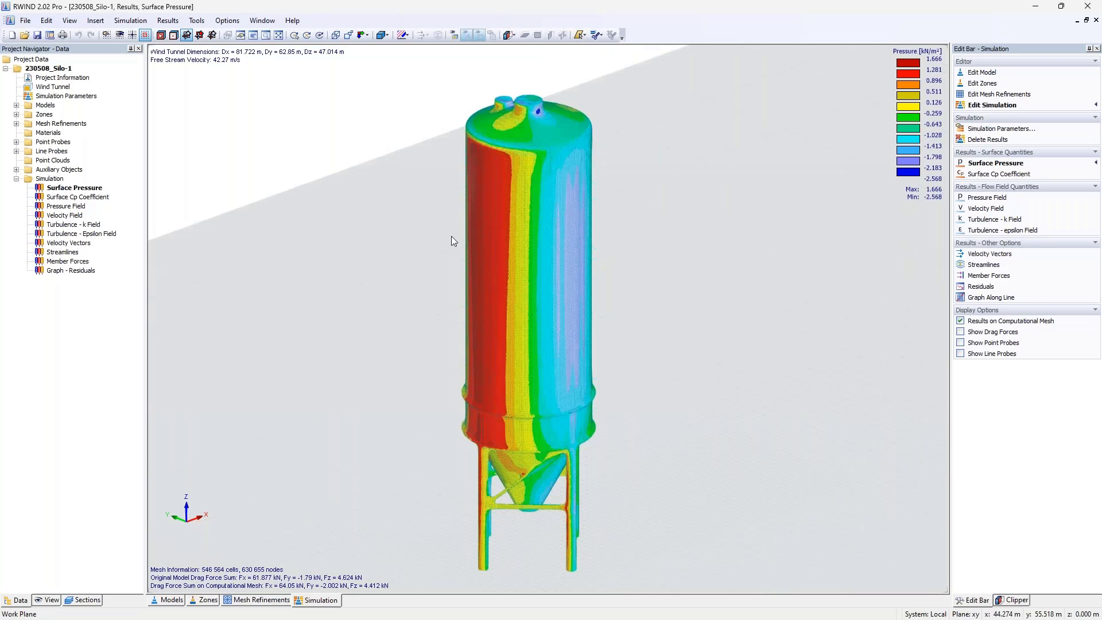
- Capture the surface pressure graphics area as a Snagit screenshot and minimise the Snagit editor
key("Print")
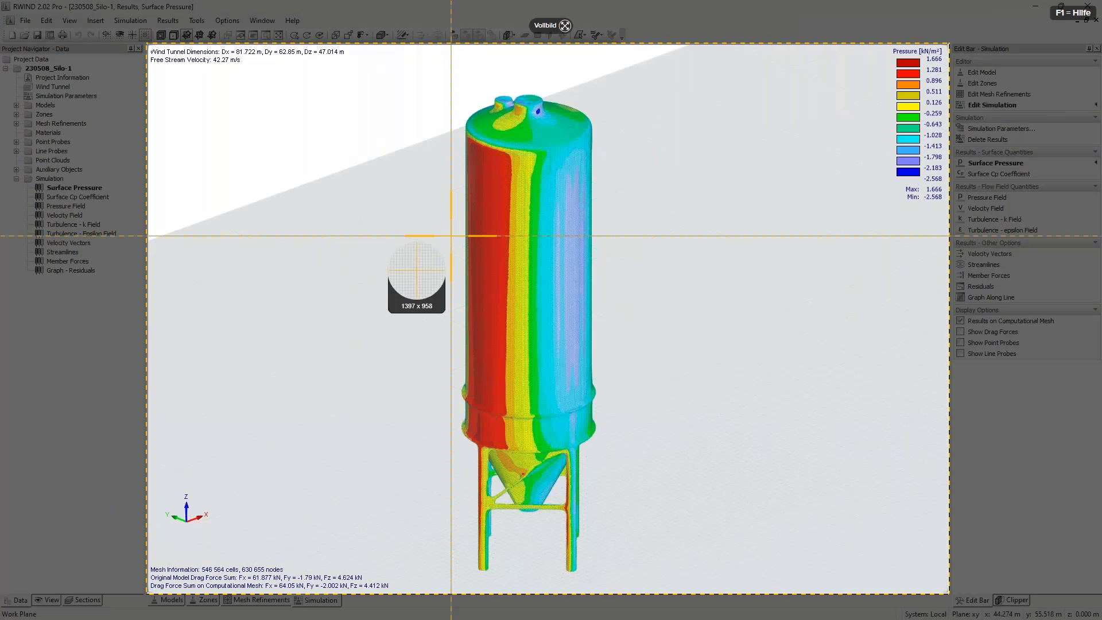
left_click(451, 237)
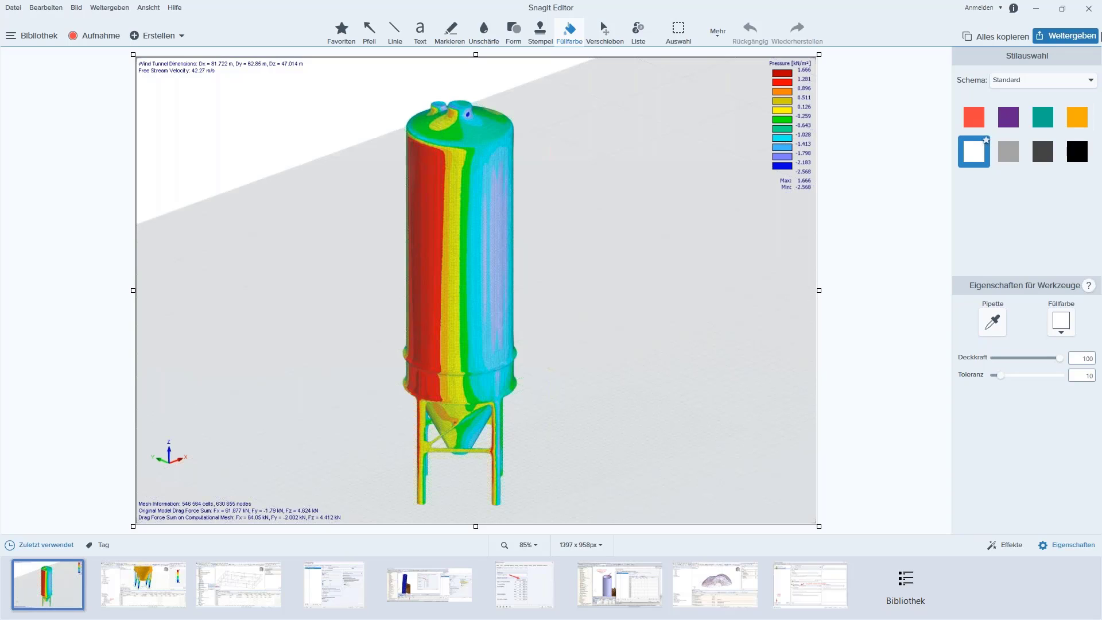
left_click(1037, 10)
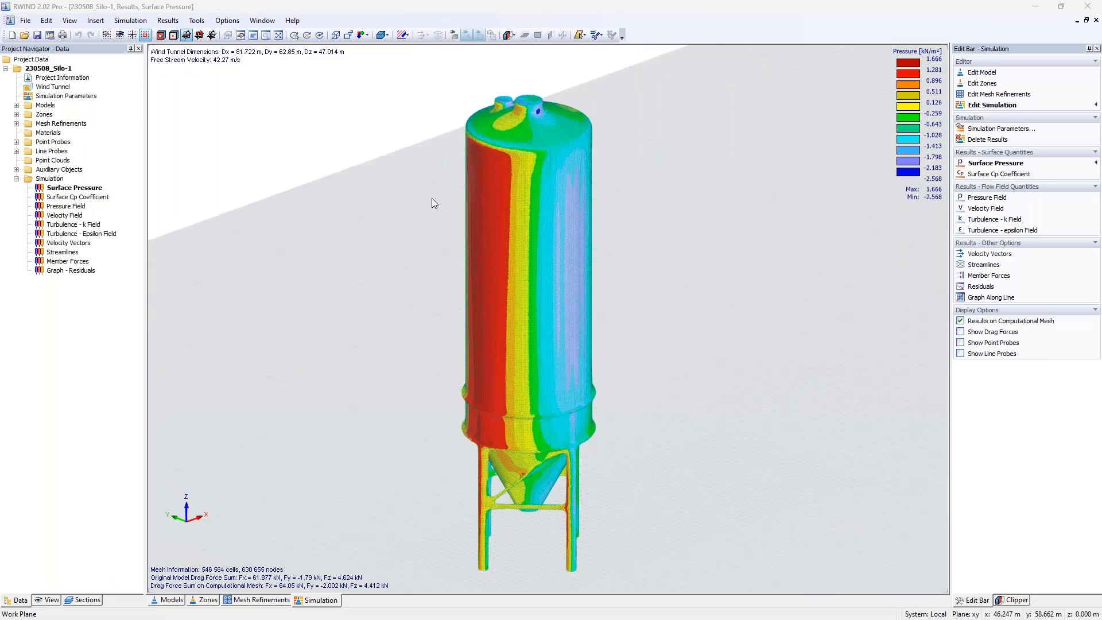
- Delete all point probes and all line probes from the project
left_click(58, 144)
left_click(17, 142)
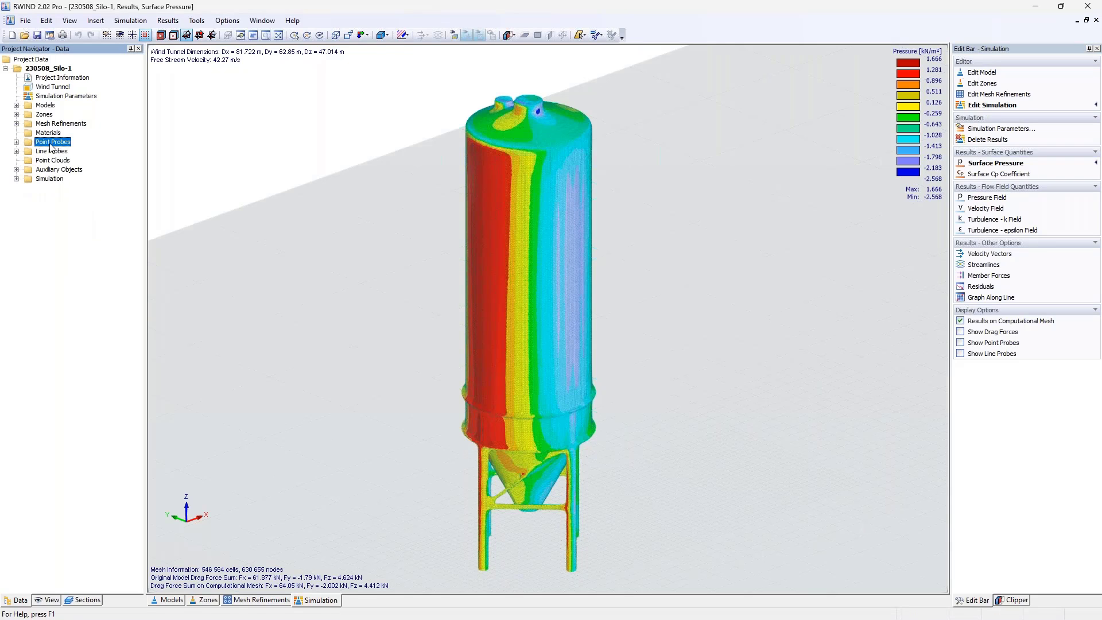
right_click(72, 143)
left_click(114, 174)
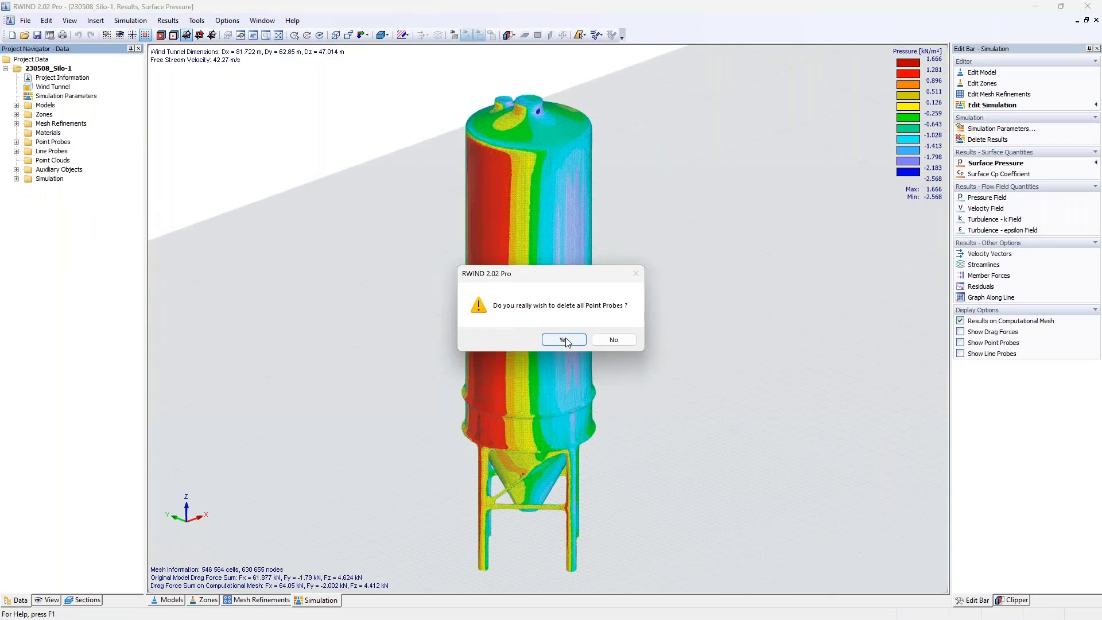
left_click(566, 340)
right_click(64, 152)
left_click(103, 174)
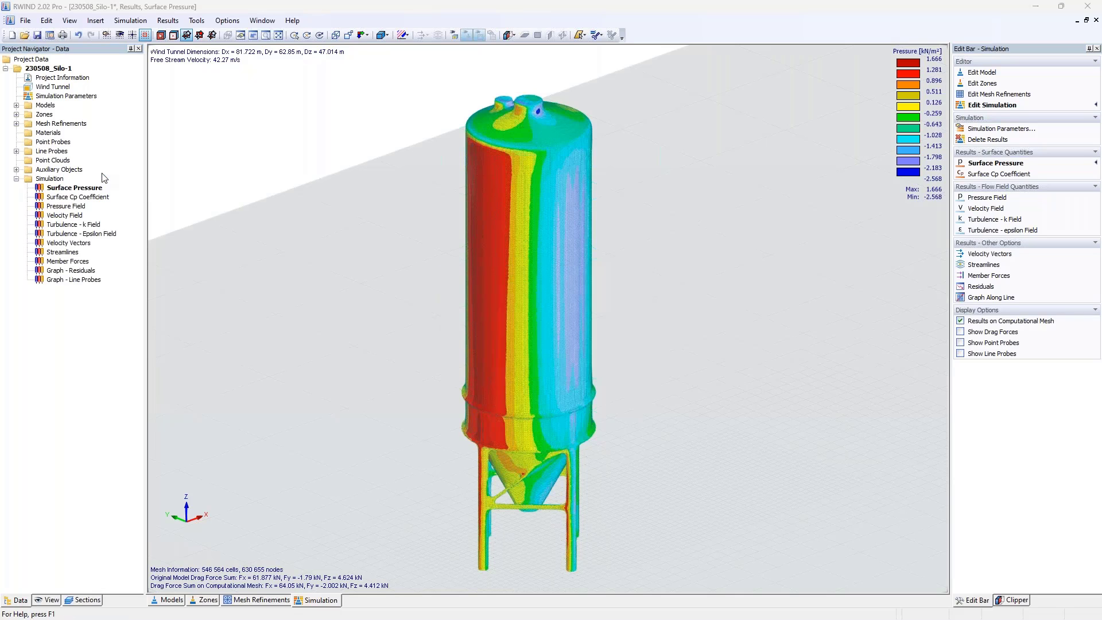
left_click(560, 339)
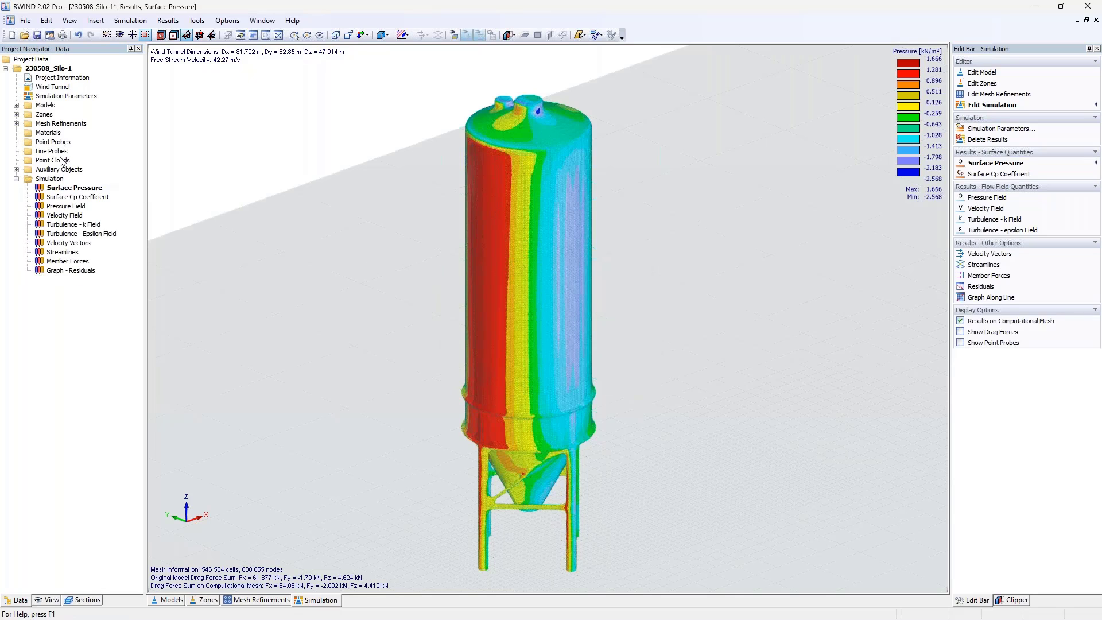
- Create a rectangular point cloud of 200 points beside the silo, 7.686 m wide and 18.050 m high
left_click(61, 161)
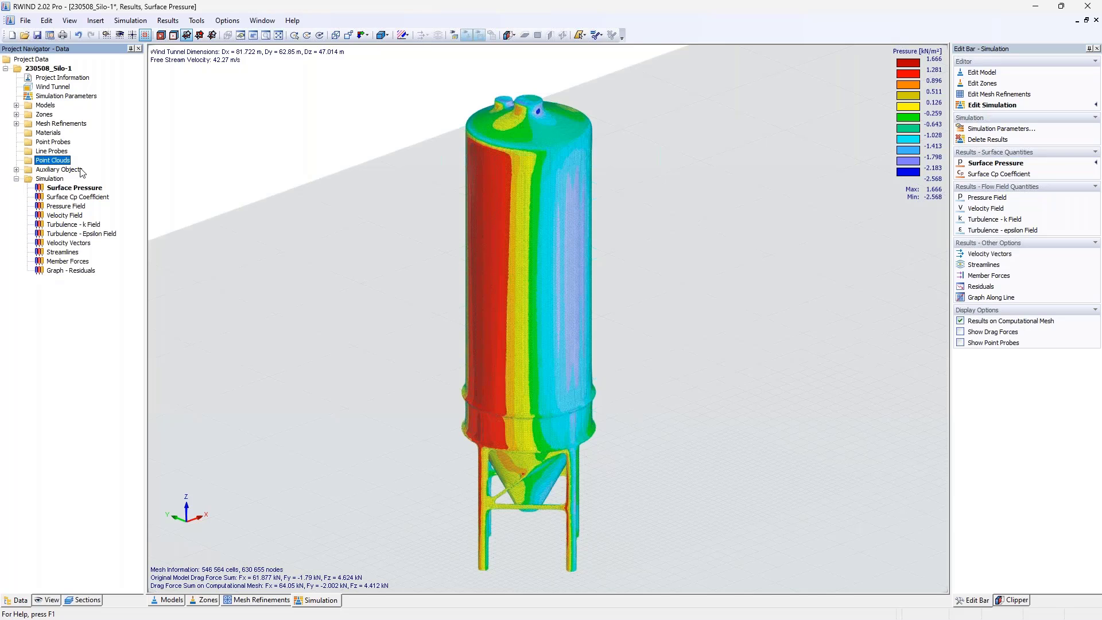
right_click(68, 161)
left_click(103, 182)
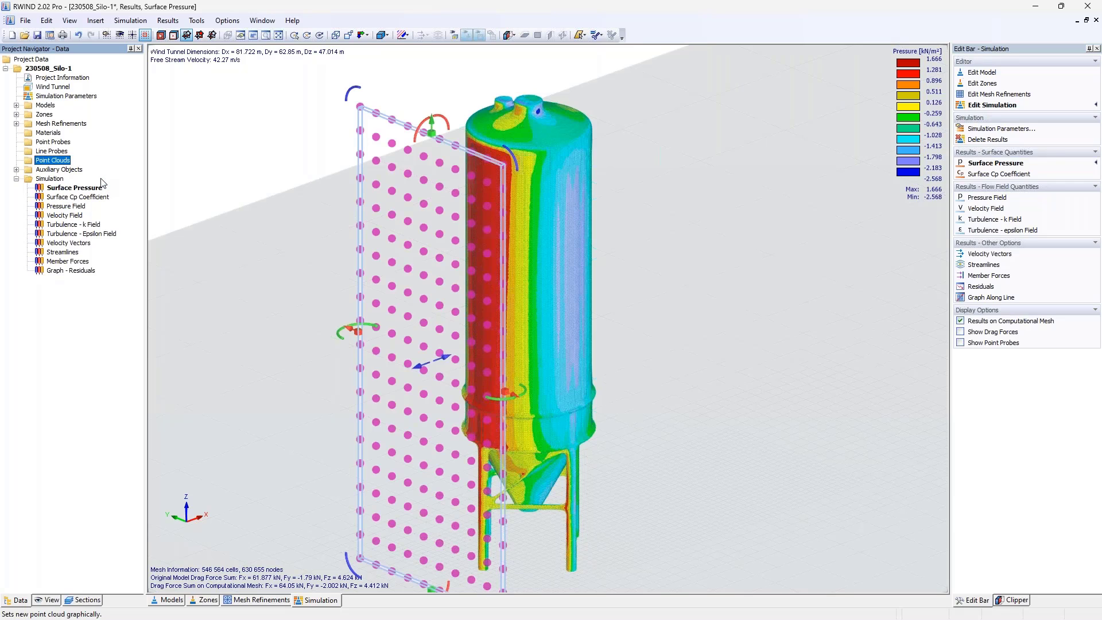
scroll(402, 236, "down", 4)
middle_click_drag(402, 236, 328, 238, "ctrl")
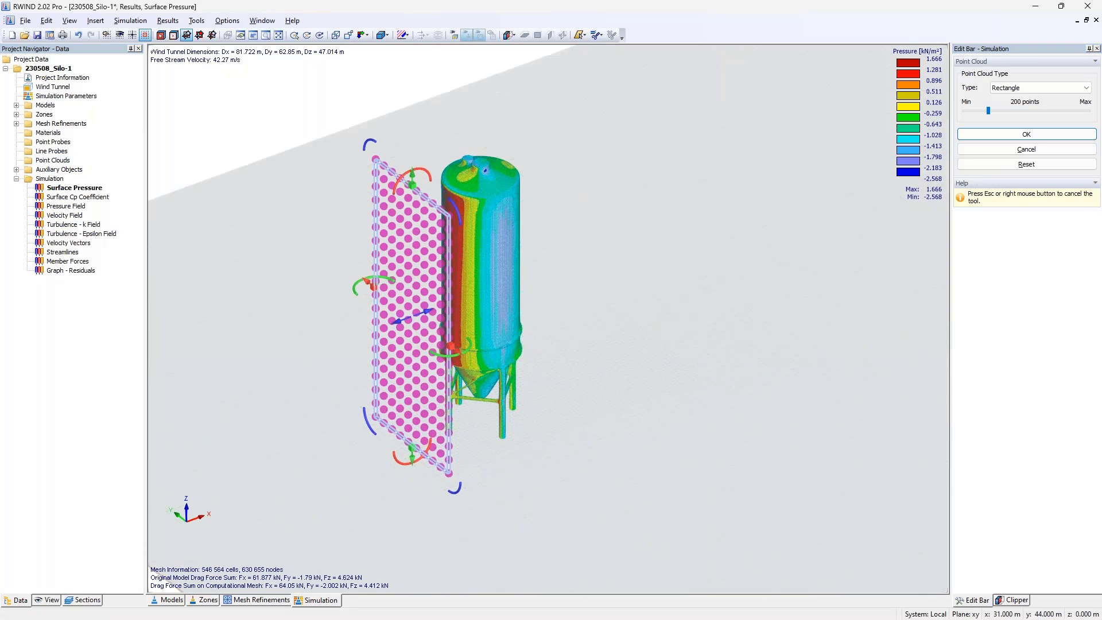
left_click(1005, 135)
left_click(540, 425)
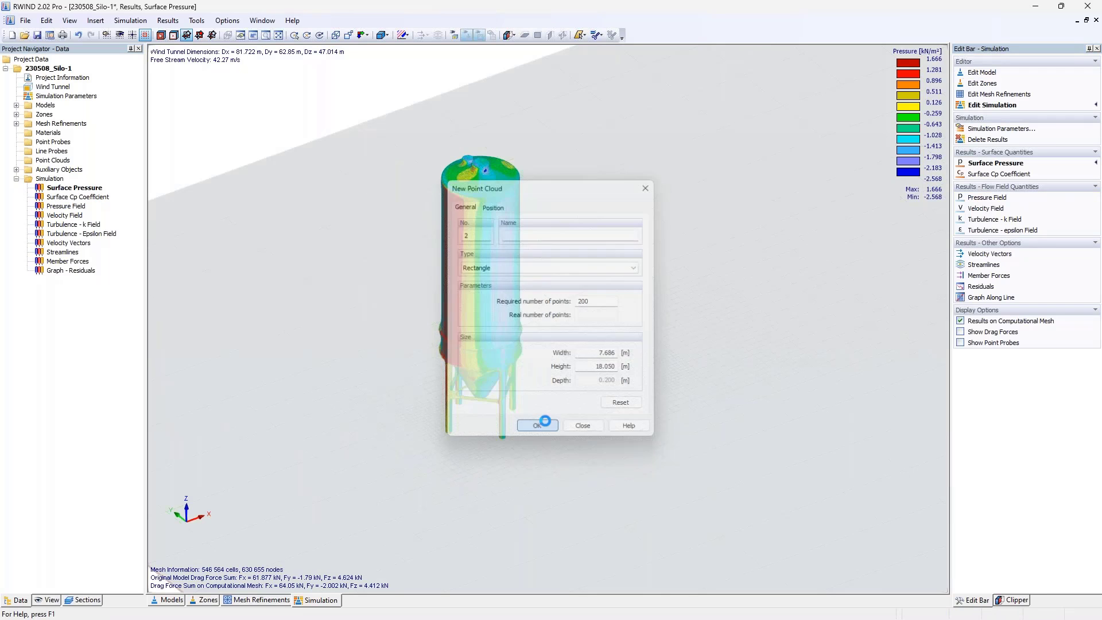
- Display the streamlines result and set its seed points source to Point Clouds, using point cloud 1
left_click(62, 253)
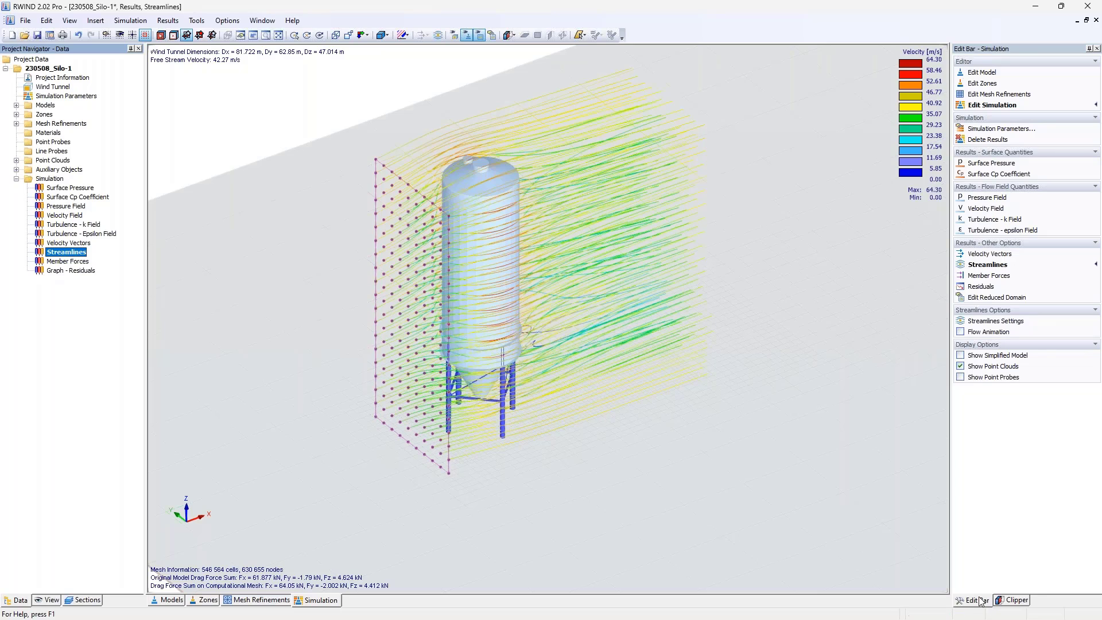
left_click(1013, 600)
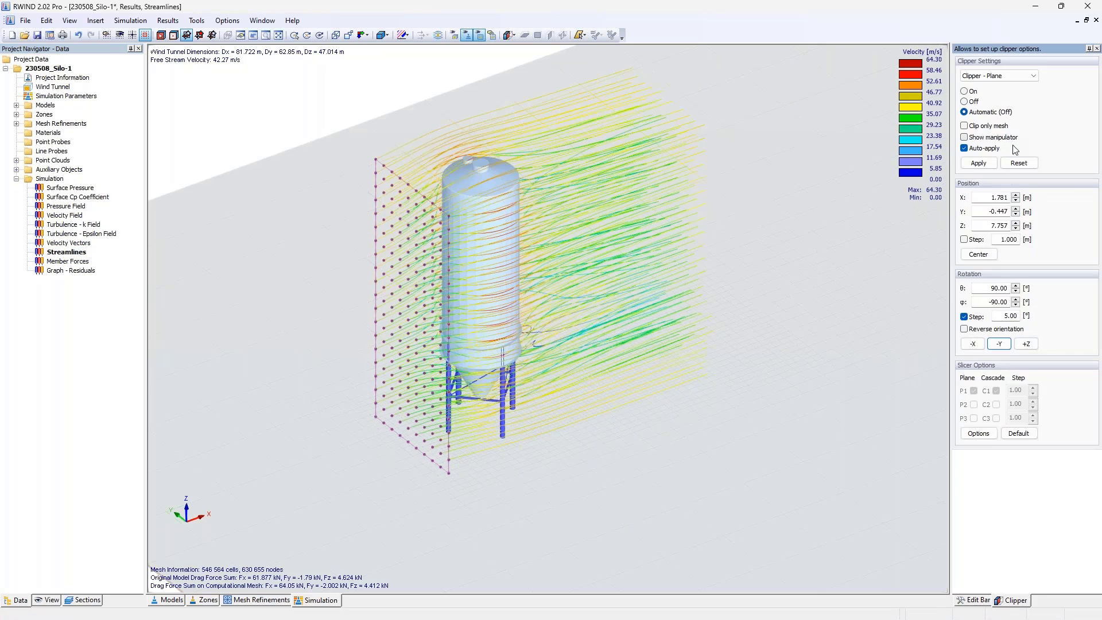
left_click(972, 600)
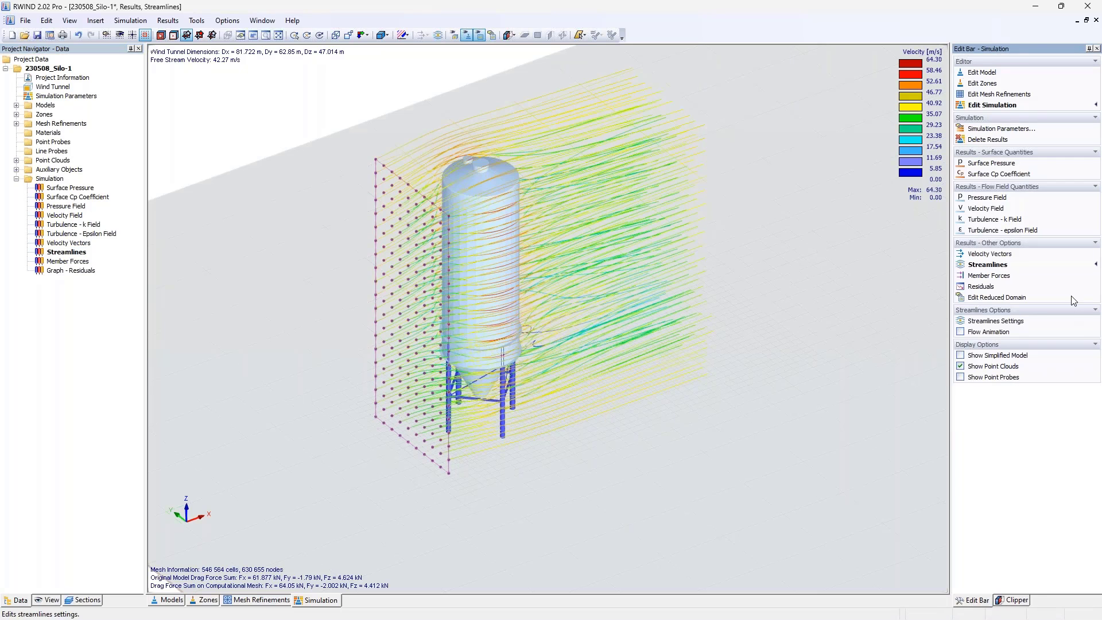
left_click(1051, 321)
left_click(1039, 87)
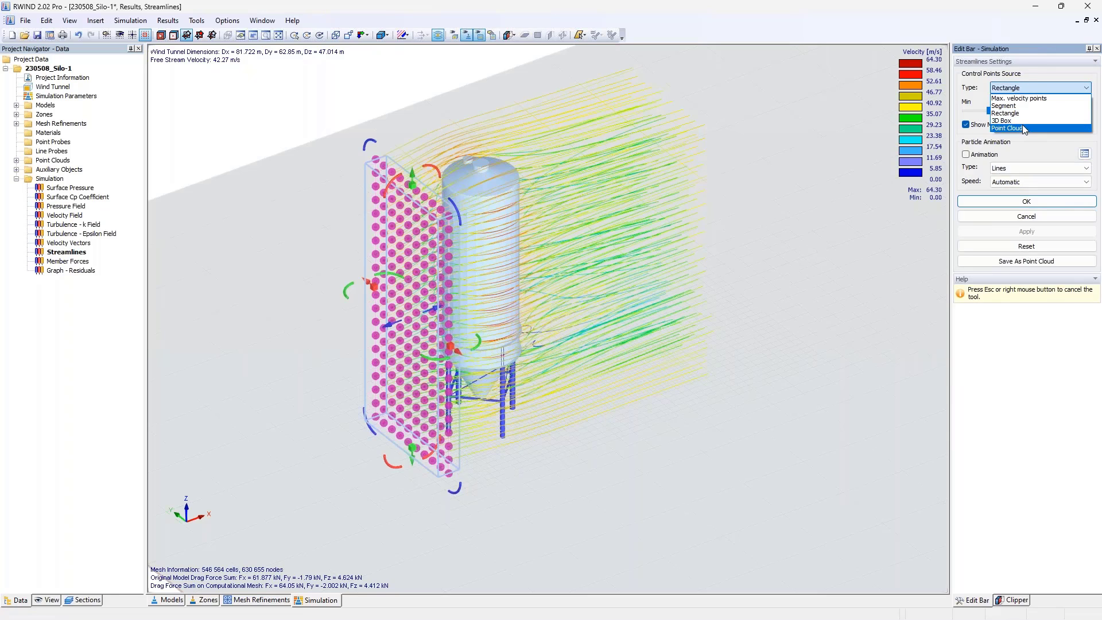
left_click(1017, 128)
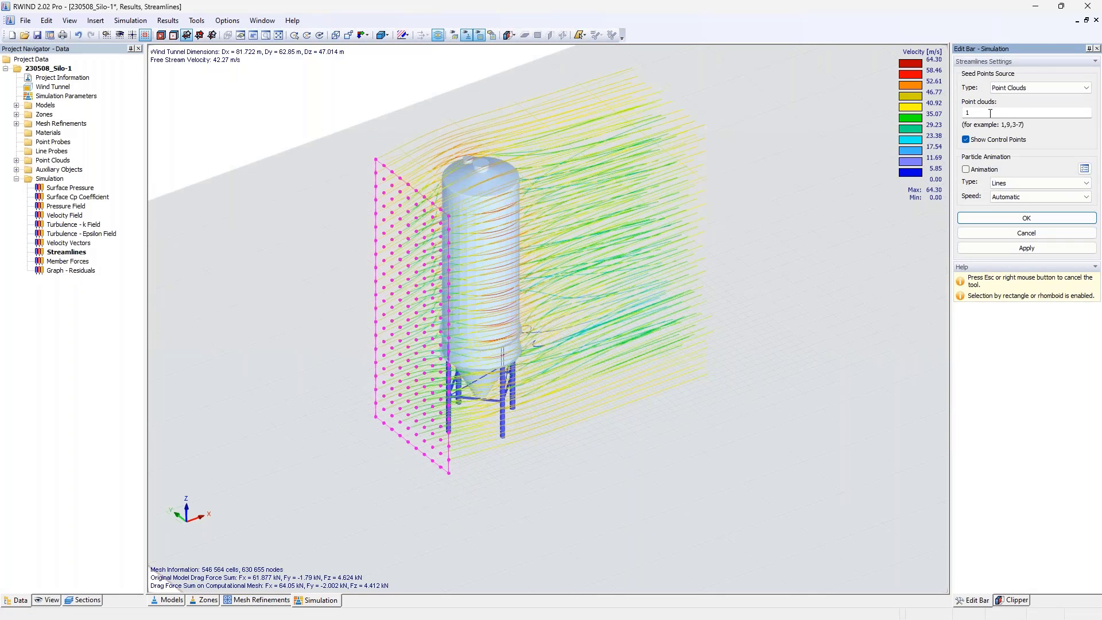
- Preview the streamline particle animation with Real and Automatic speed, and turn the animation off
middle_click_drag(608, 212, 600, 305, "ctrl")
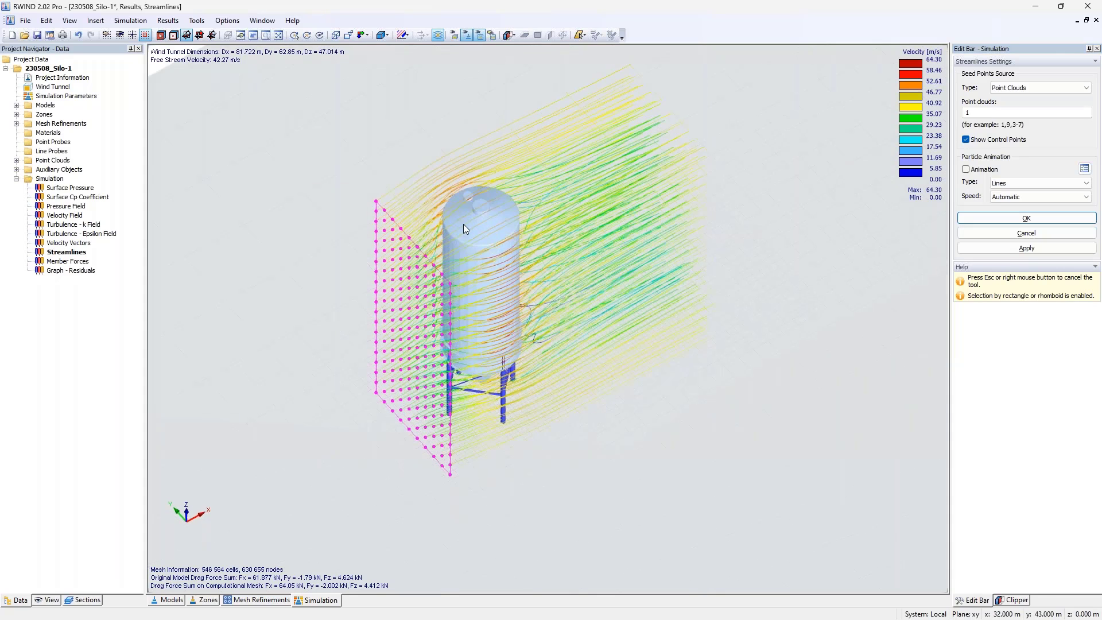
left_click(967, 169)
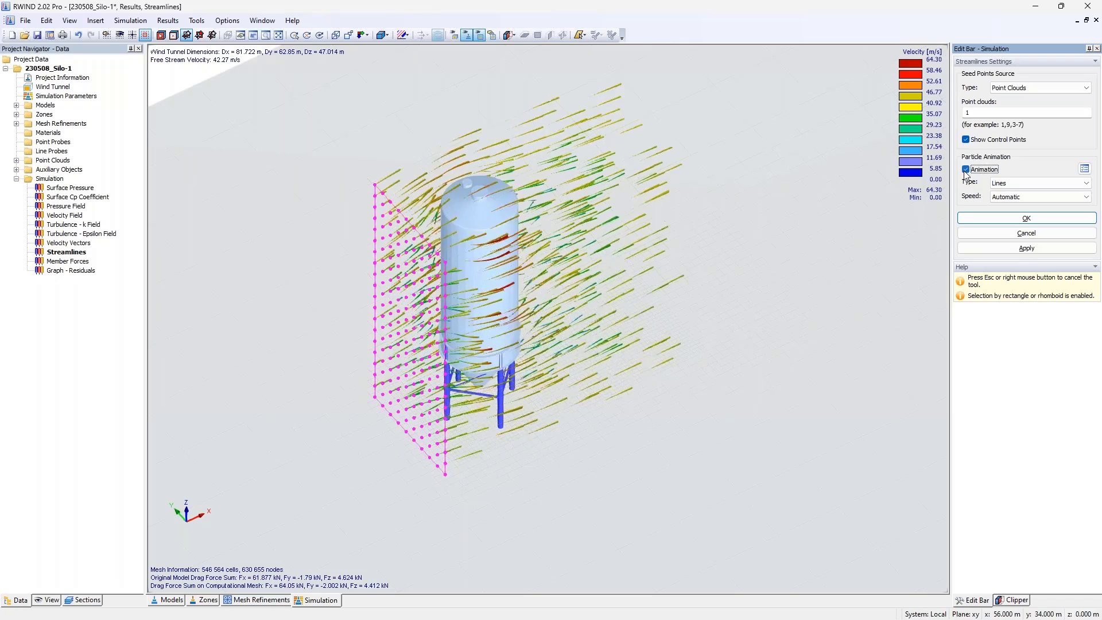
left_click(1039, 197)
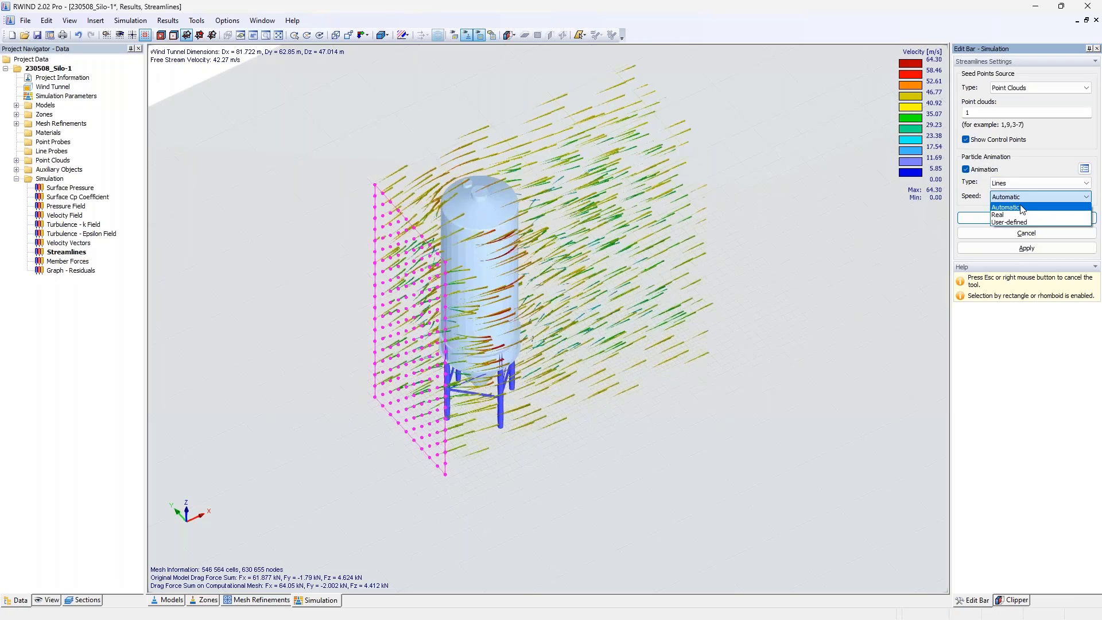
left_click(1019, 216)
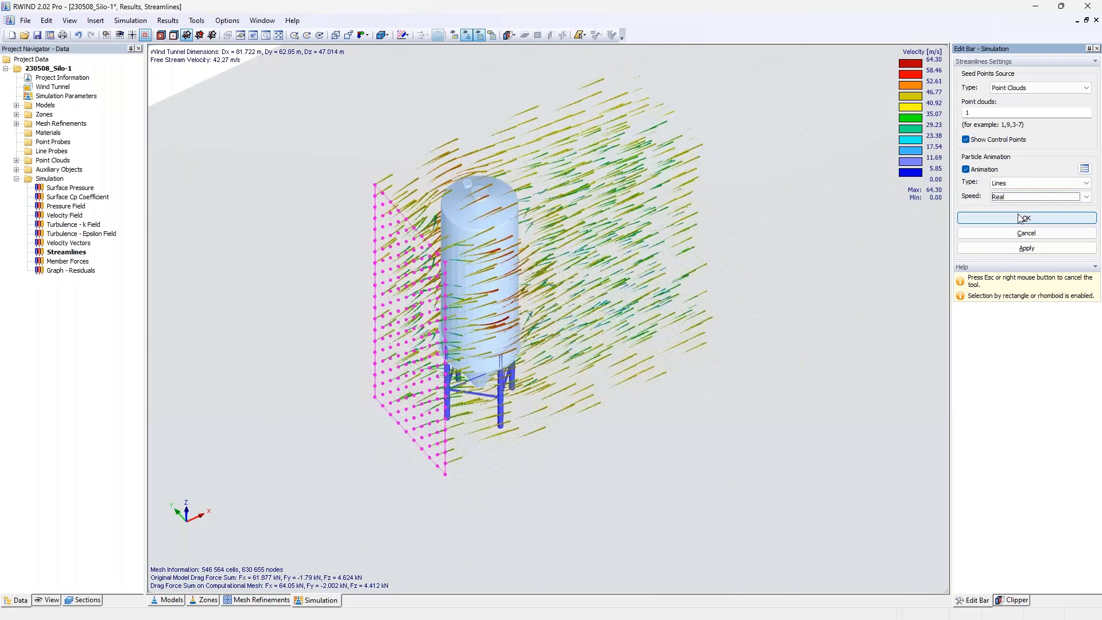
left_click(1000, 198)
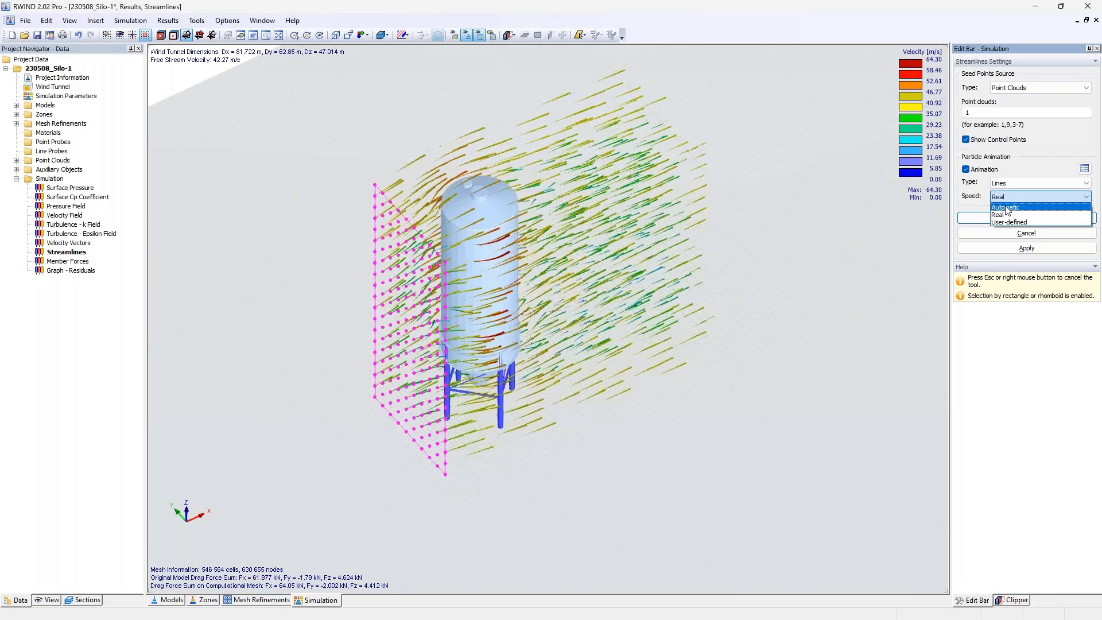
left_click(1006, 207)
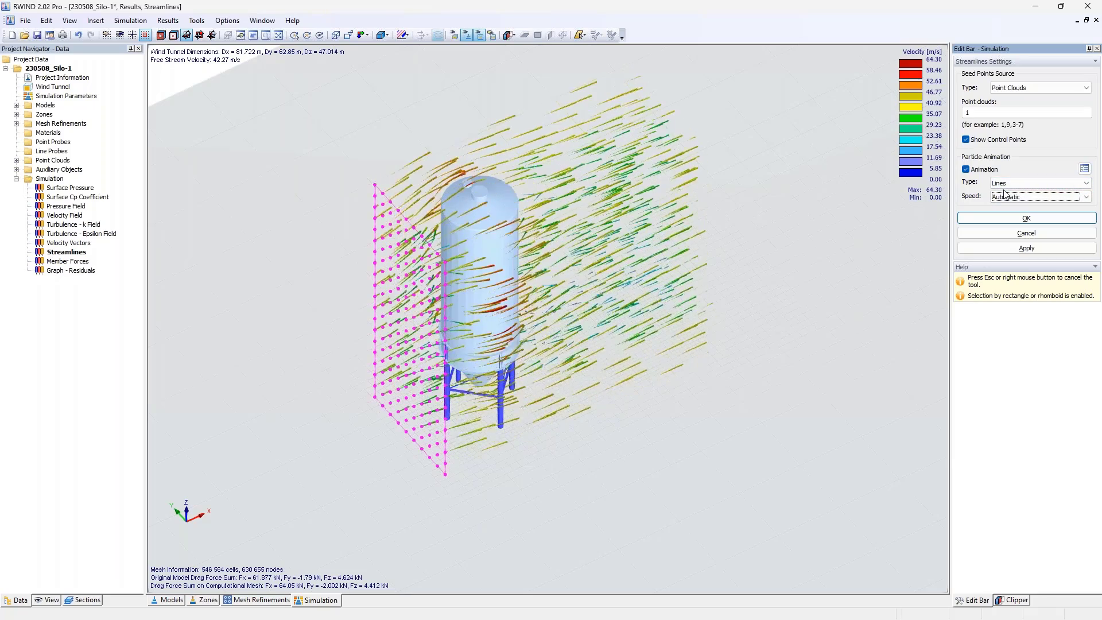
left_click(982, 170)
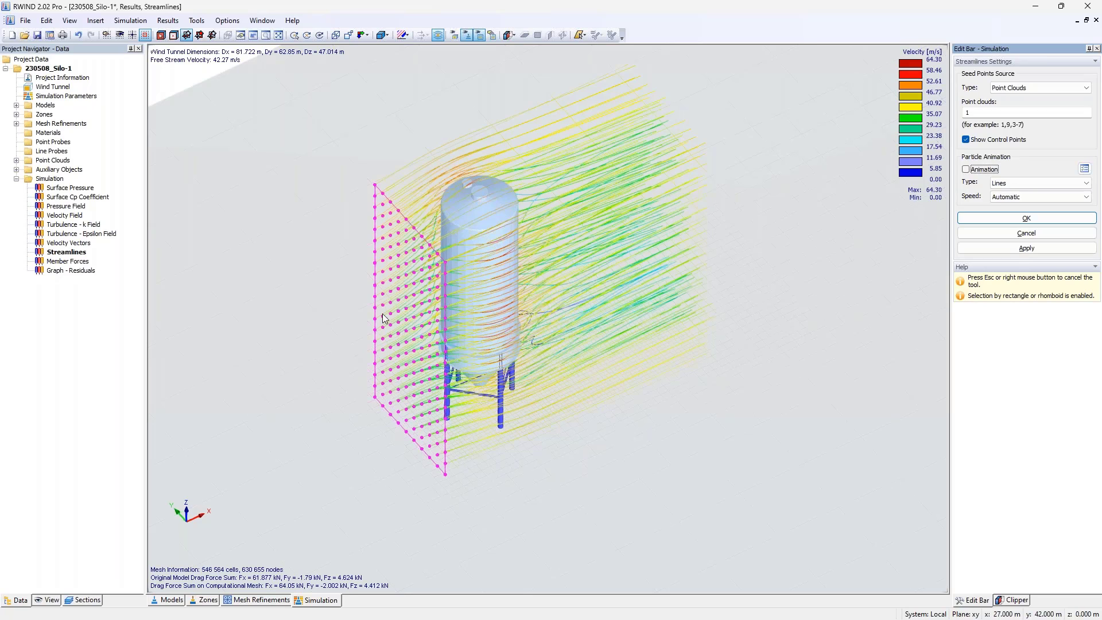
- Examine the streamlines around the silo from the side and from above
middle_click_drag(448, 263, 461, 325, "ctrl")
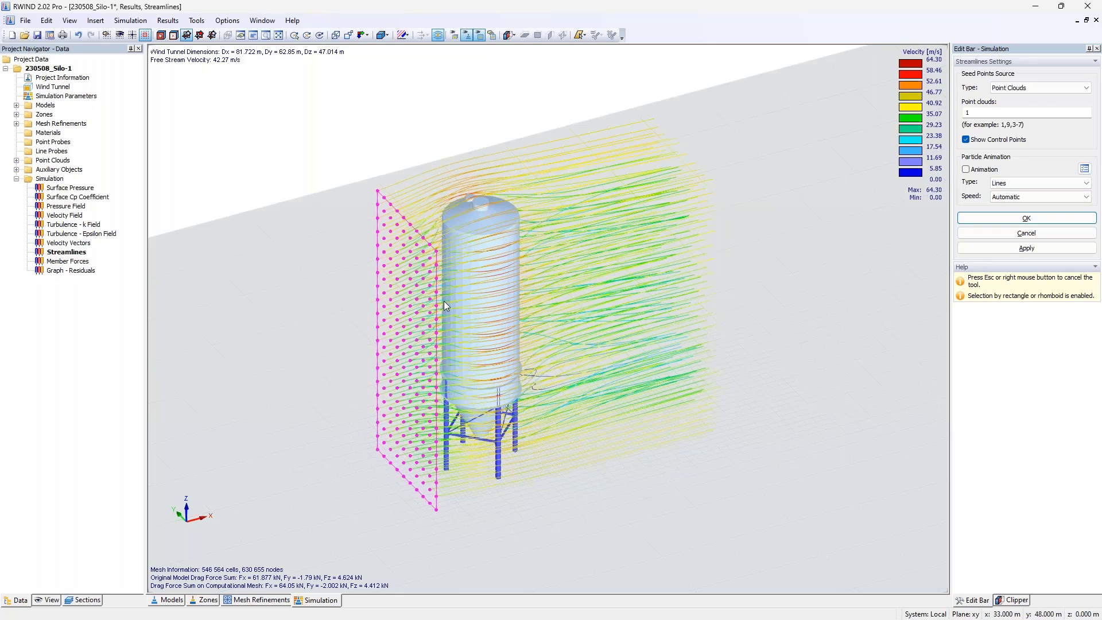
middle_click_drag(443, 301, 530, 362, "ctrl")
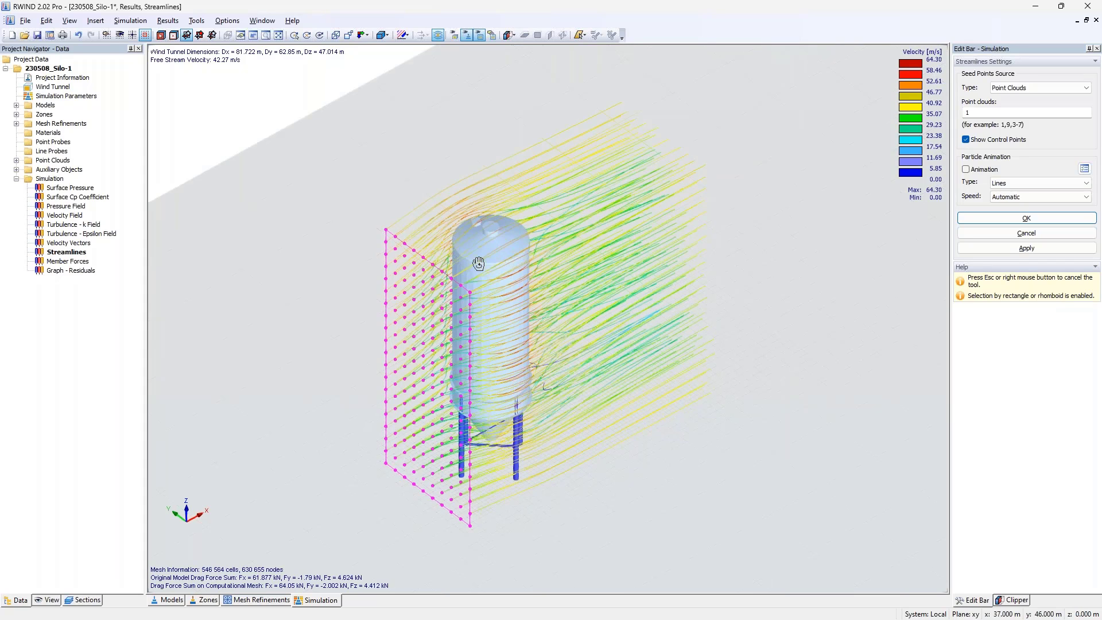
middle_click_drag(479, 264, 649, 392, "ctrl")
scroll(498, 381, "up", 6)
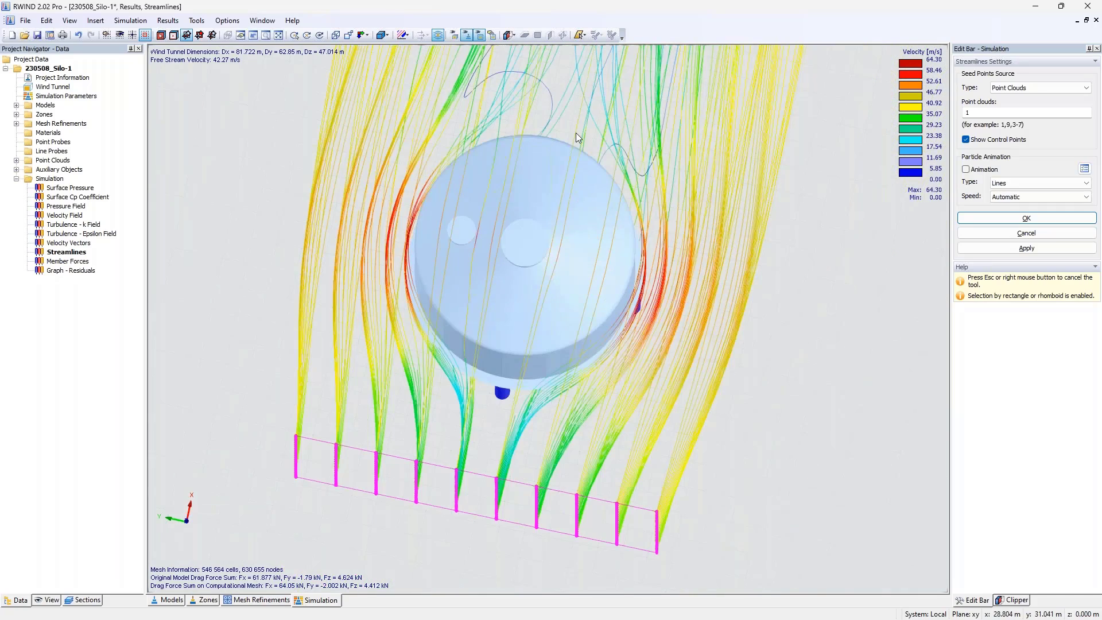
scroll(576, 133, "down", 5)
middle_click_drag(660, 253, 510, 364)
middle_click_drag(510, 364, 306, 295, "ctrl")
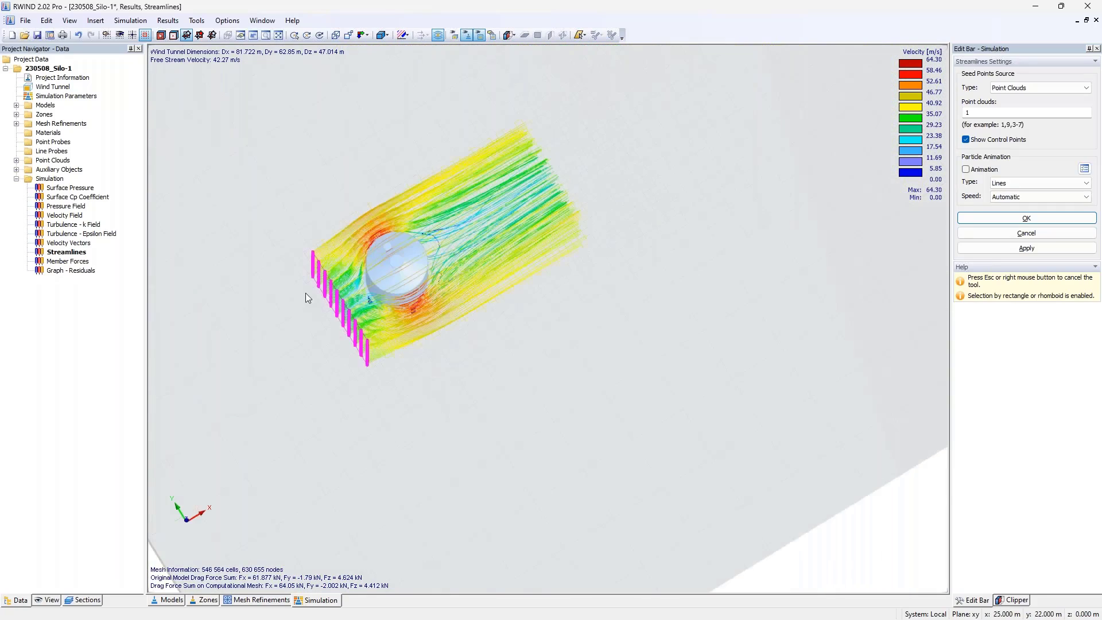
- Display the surface pressure result on the silo, exit the streamlines settings and hide the point clouds
scroll(438, 239, "up", 5)
middle_click_drag(439, 239, 513, 344, "ctrl")
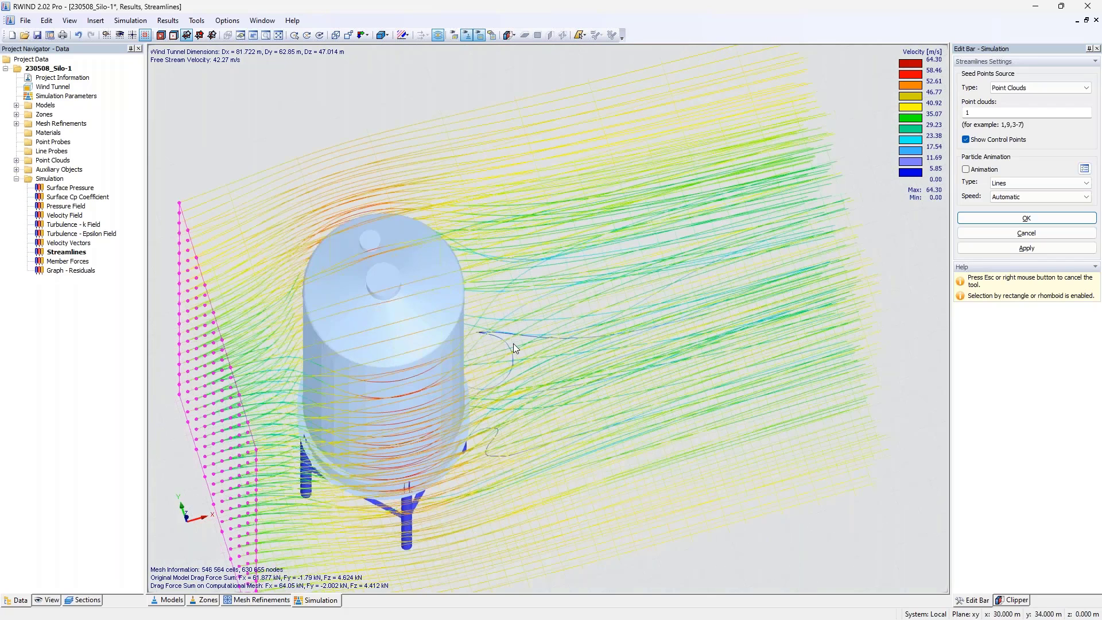
double_click(91, 188)
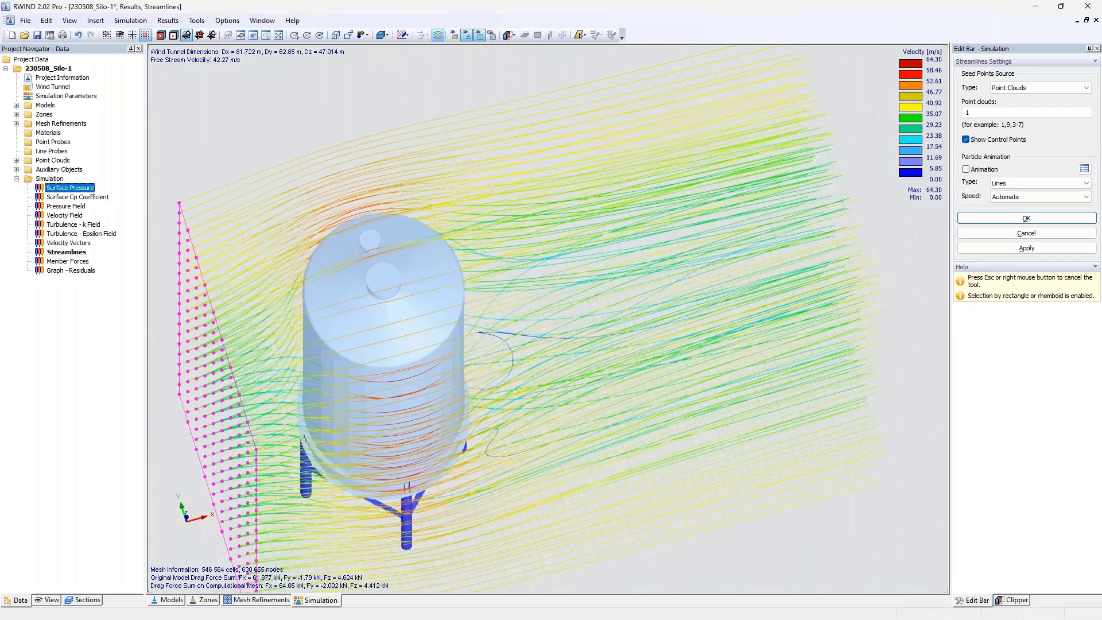
middle_click_drag(252, 298, 298, 239, "ctrl")
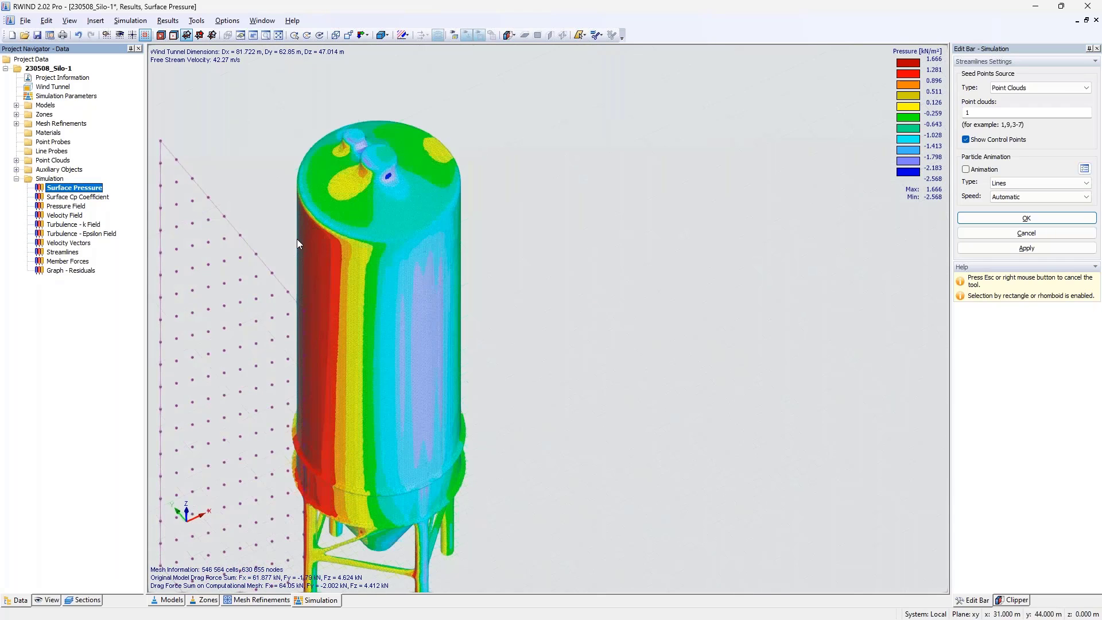
scroll(298, 239, "down", 5)
middle_click_drag(554, 302, 713, 261)
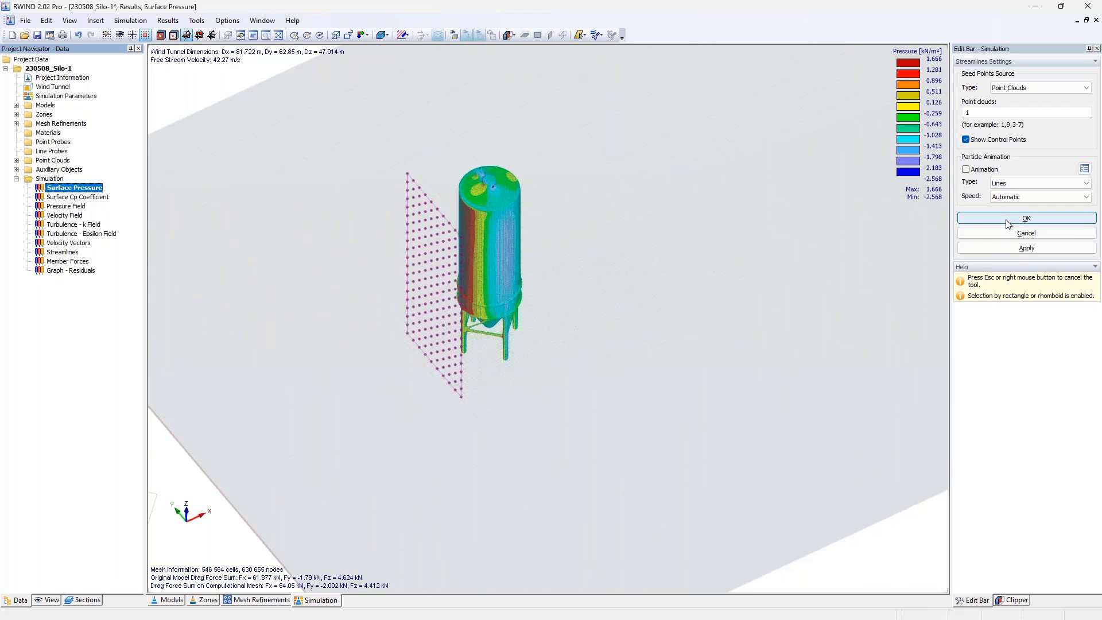
key("Escape")
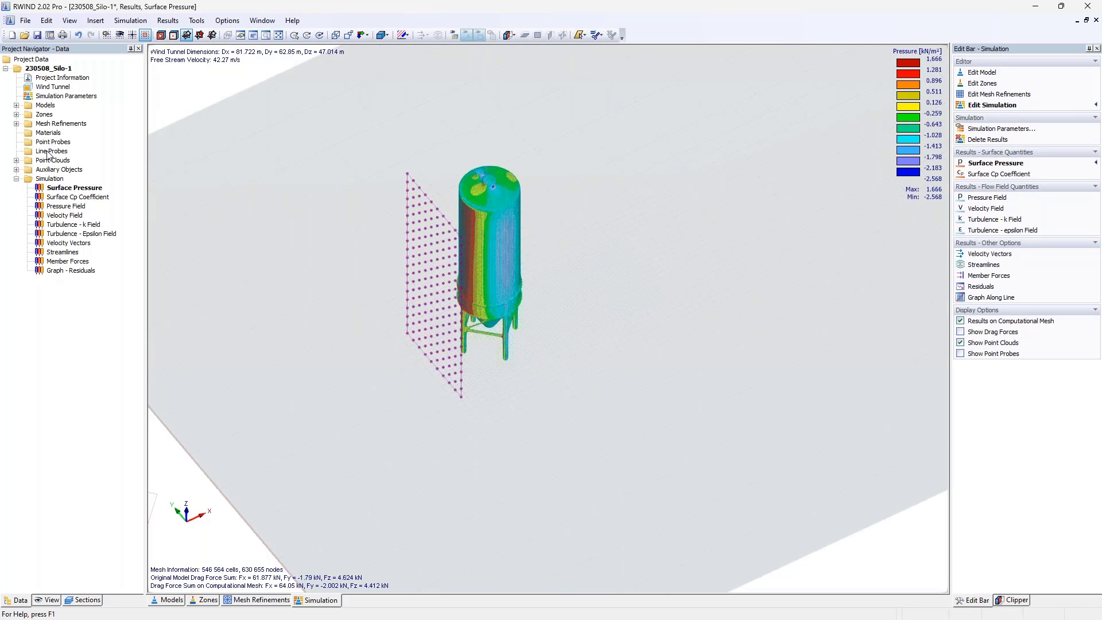
left_click(960, 343)
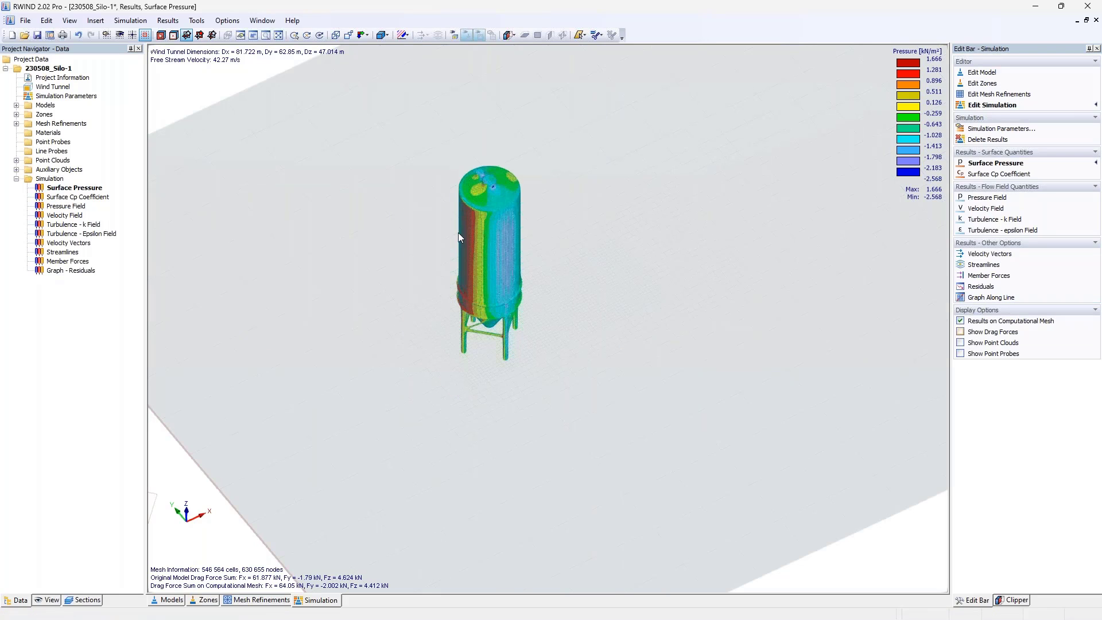
- Try to define the points of a new line probe graphically
right_click(55, 151)
left_click(86, 156)
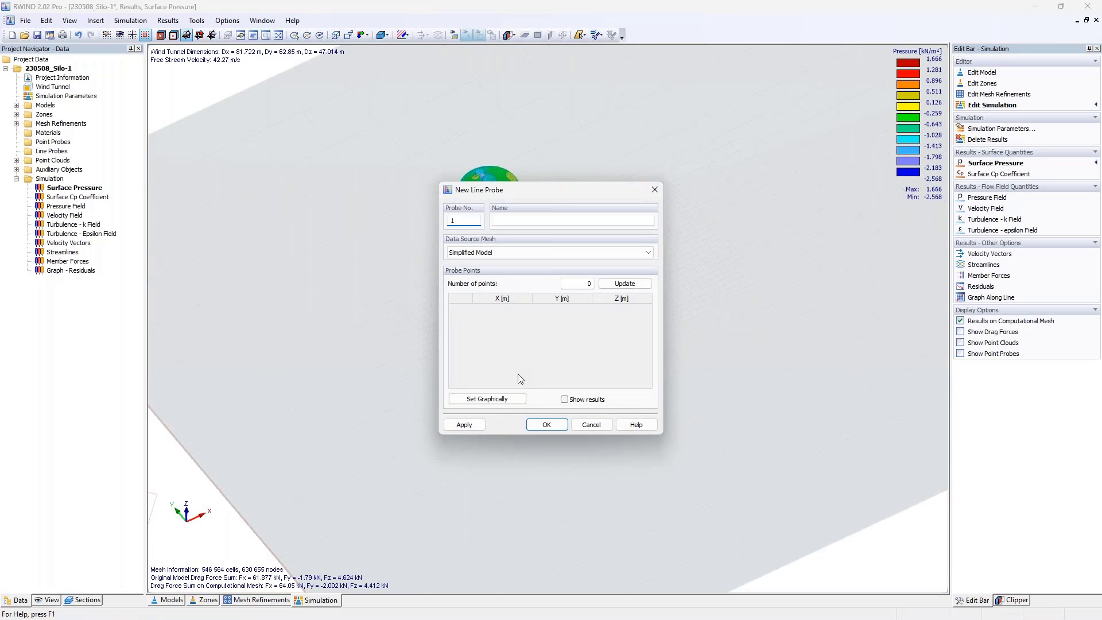
left_click(513, 399)
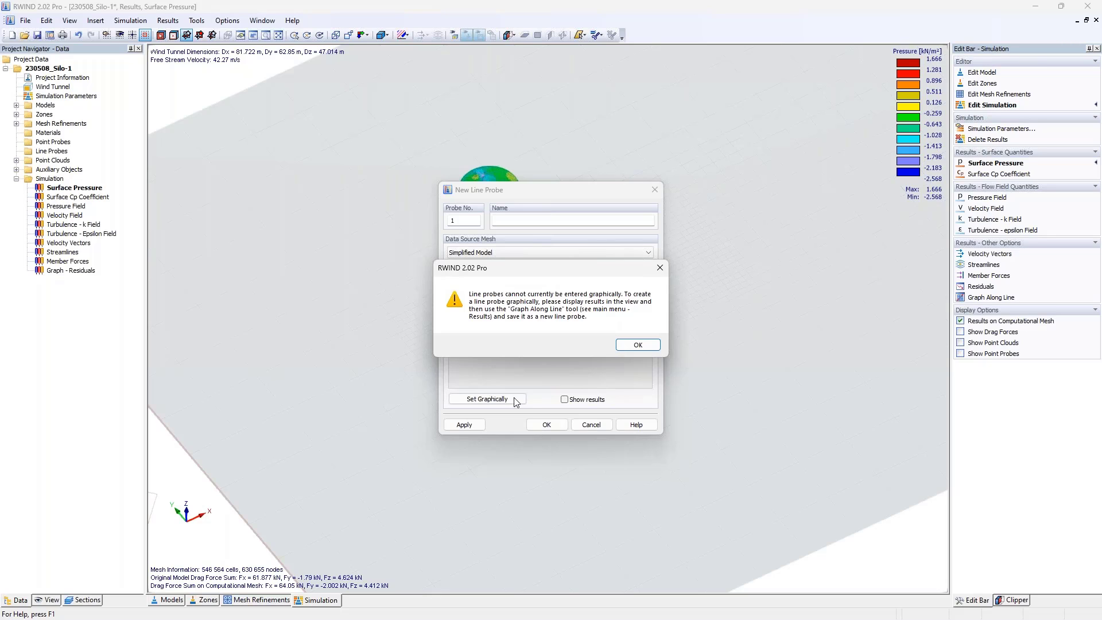
key("Return")
key("Escape")
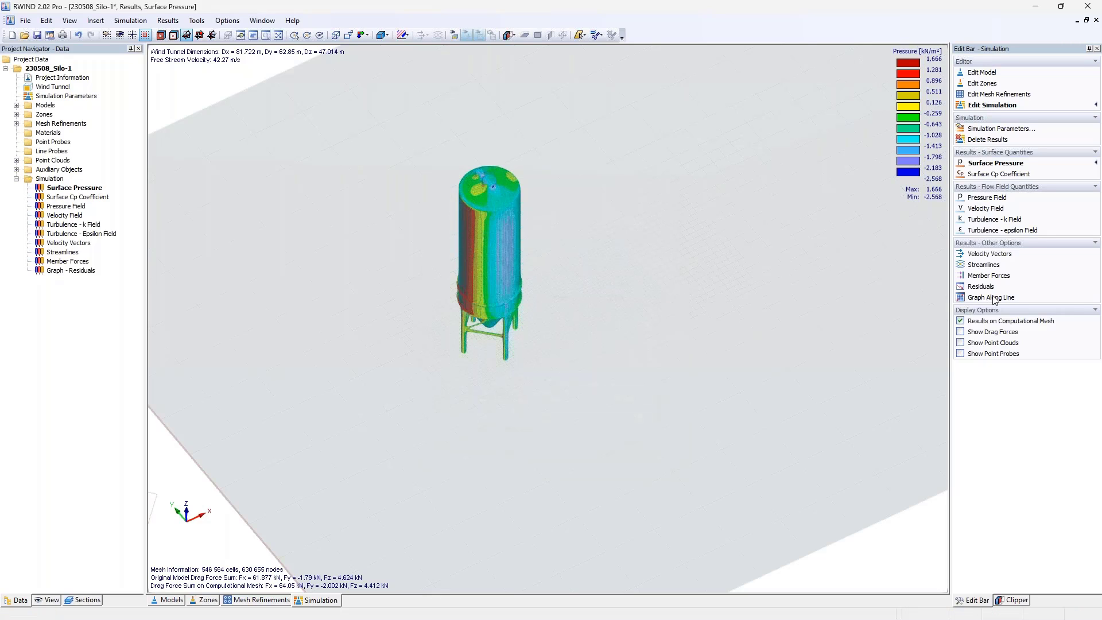
- Start a graph along a line with a cut plane normal to Z and its origin at Oz 9.000 m
left_click(992, 298)
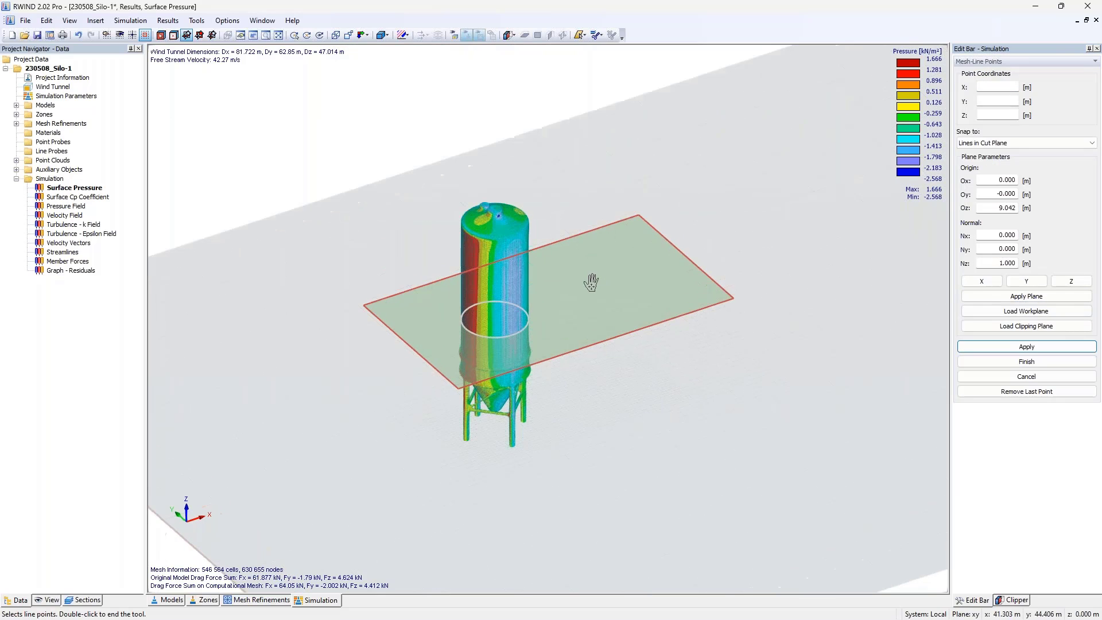
scroll(592, 281, "up", 3)
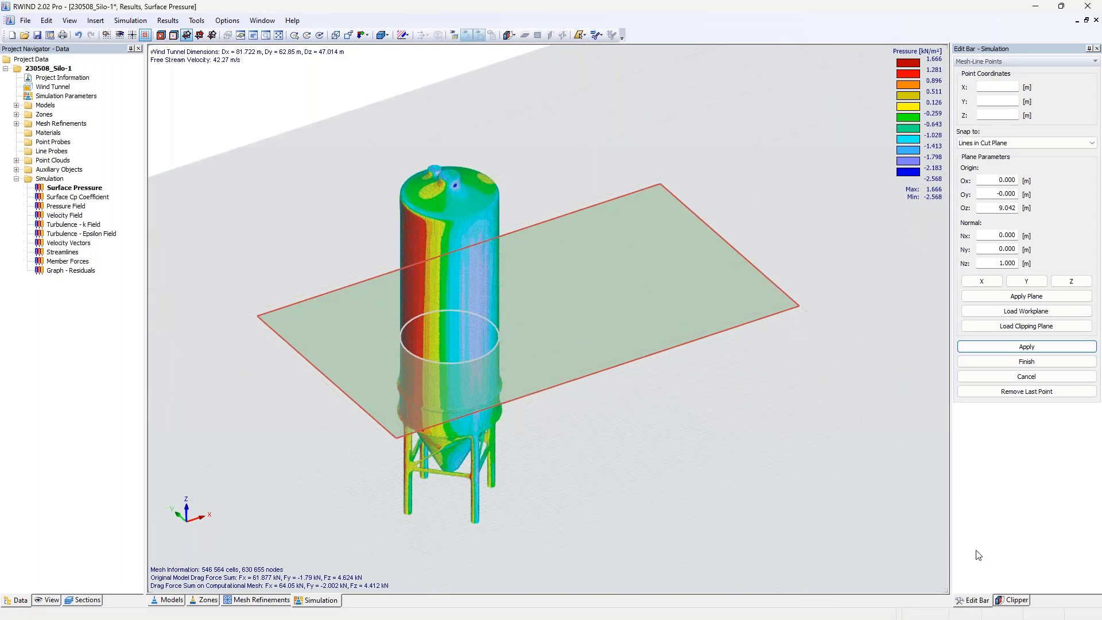
left_click(983, 281)
left_click(1027, 281)
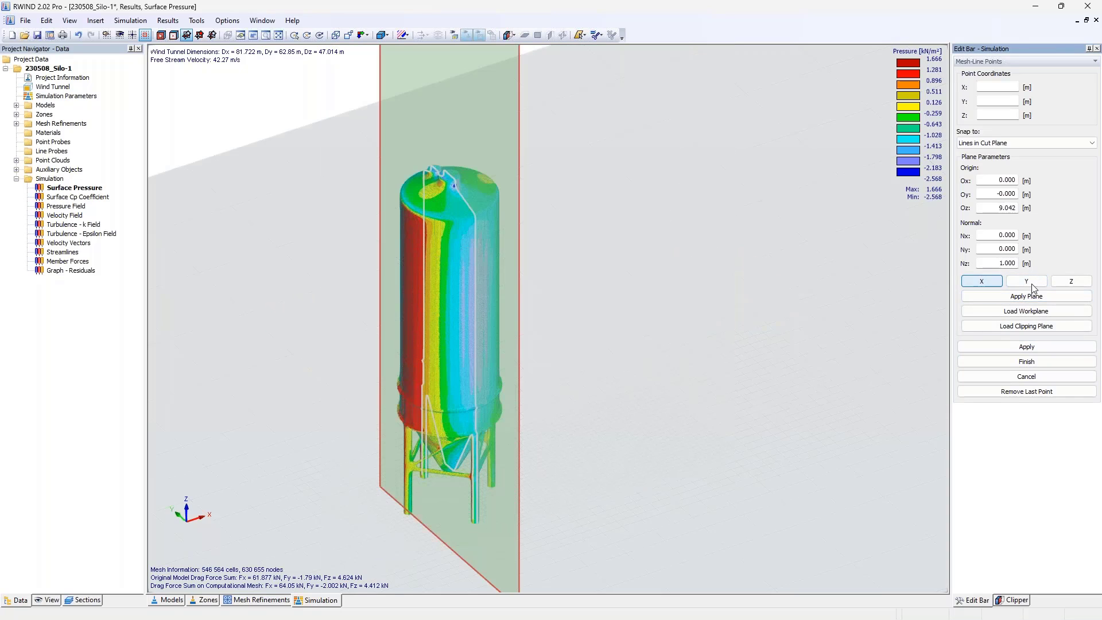
left_click(1071, 281)
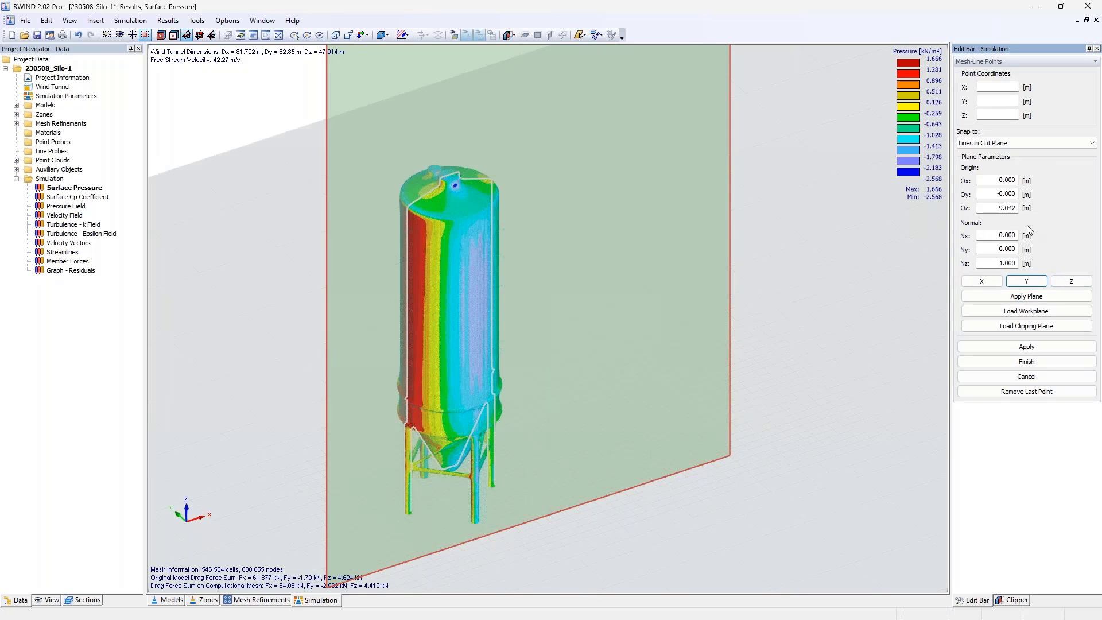
left_click(1074, 281)
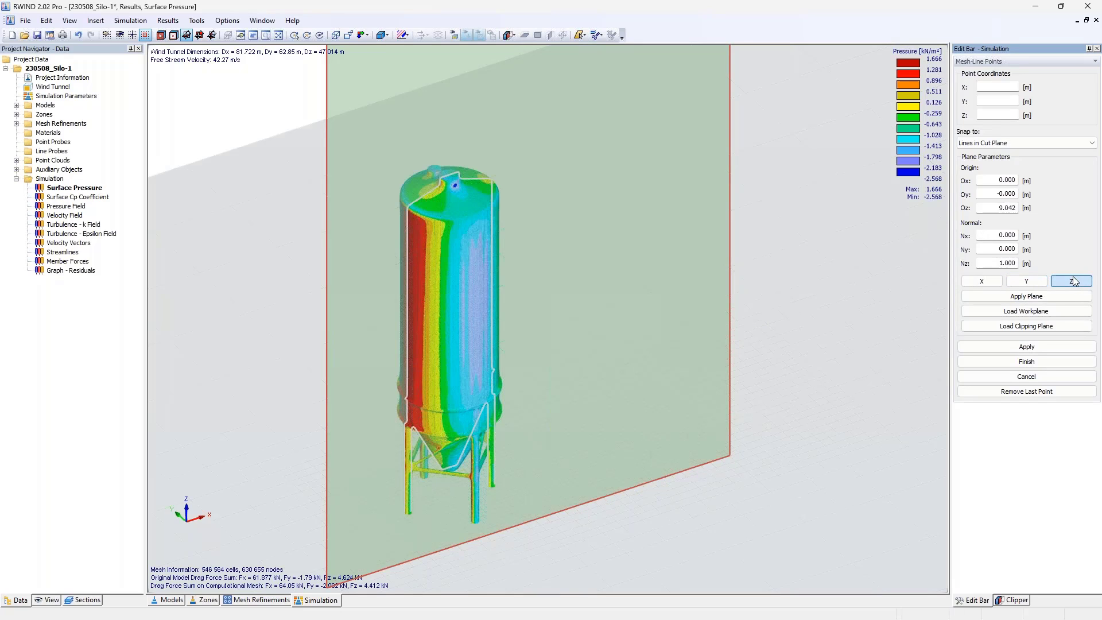
left_click_drag(998, 208, 1035, 212)
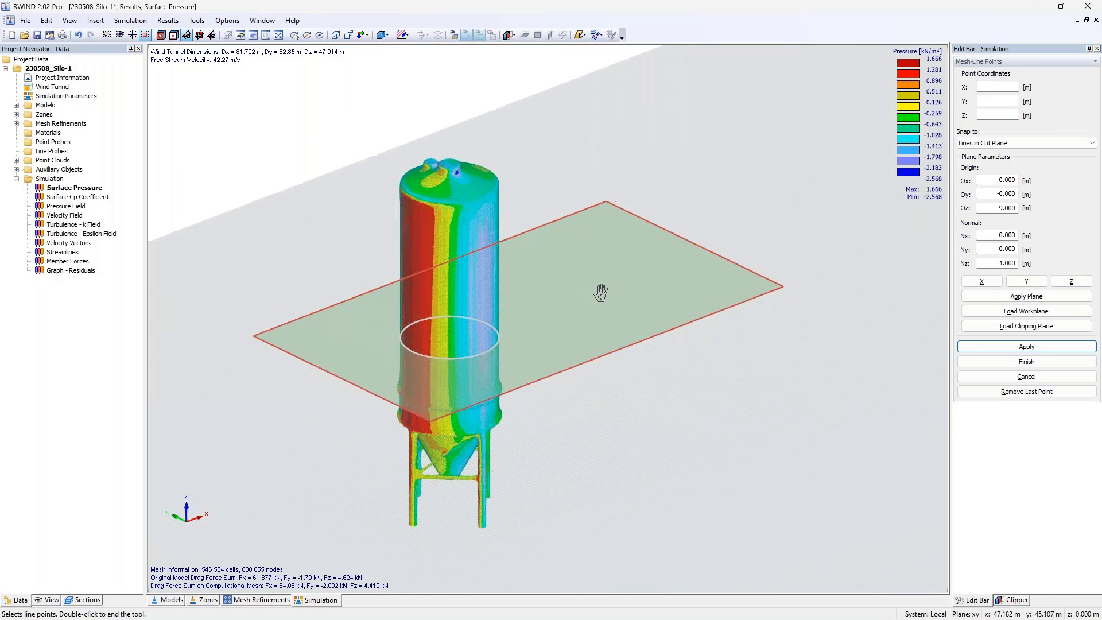
- Trace the silo's full circumference in the cut plane and generate the surface pressure graph along it
scroll(509, 355, "up", 3)
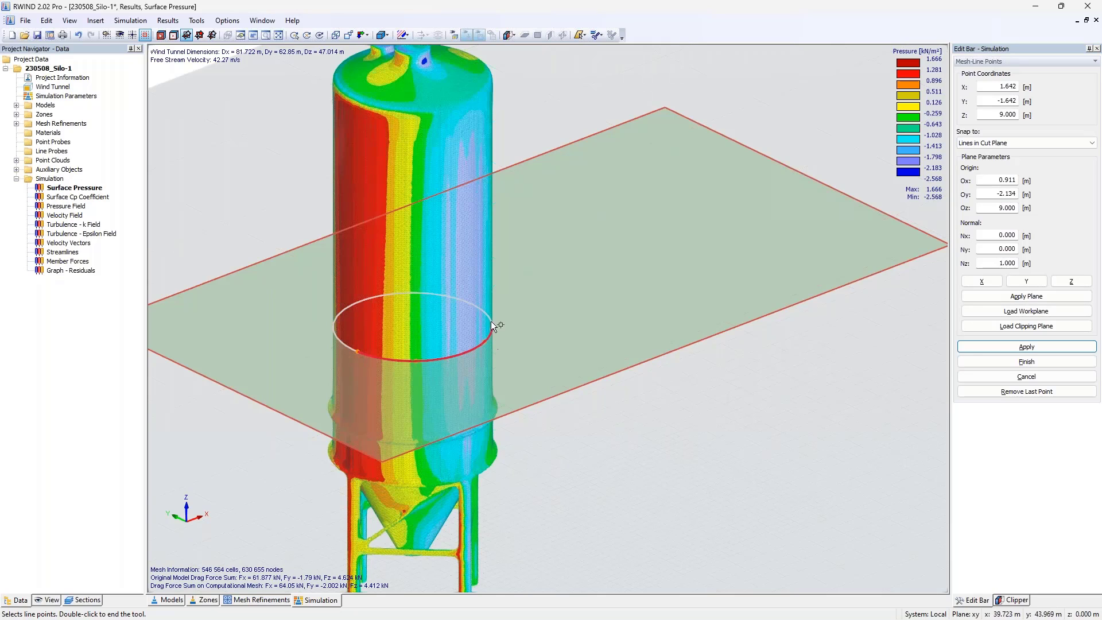
left_click(422, 294)
left_click(370, 300)
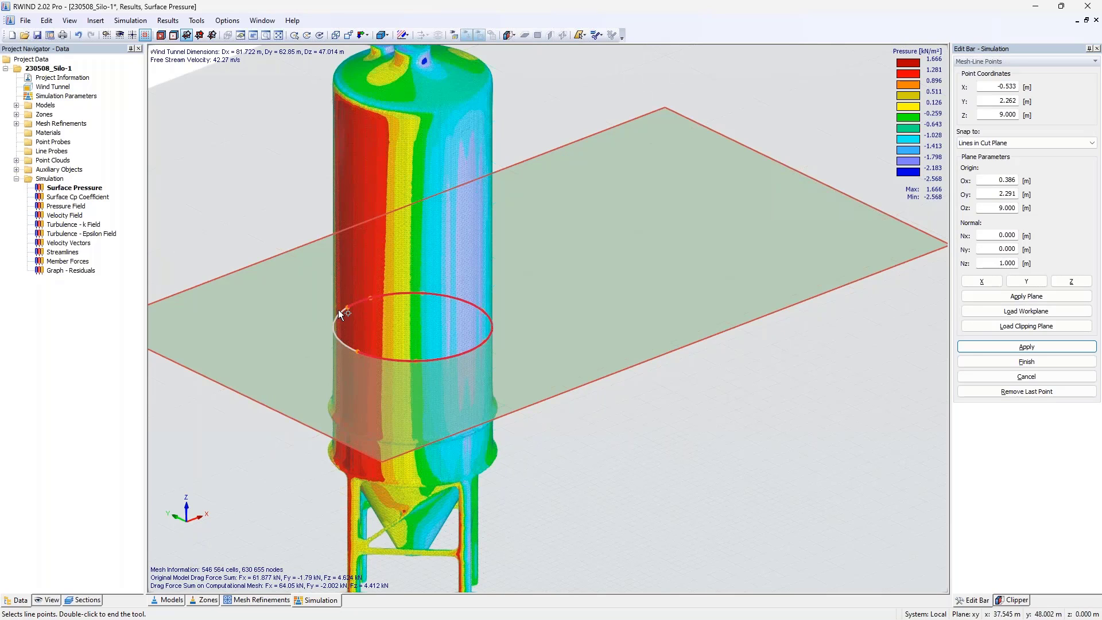
left_click(330, 330)
left_click(356, 352)
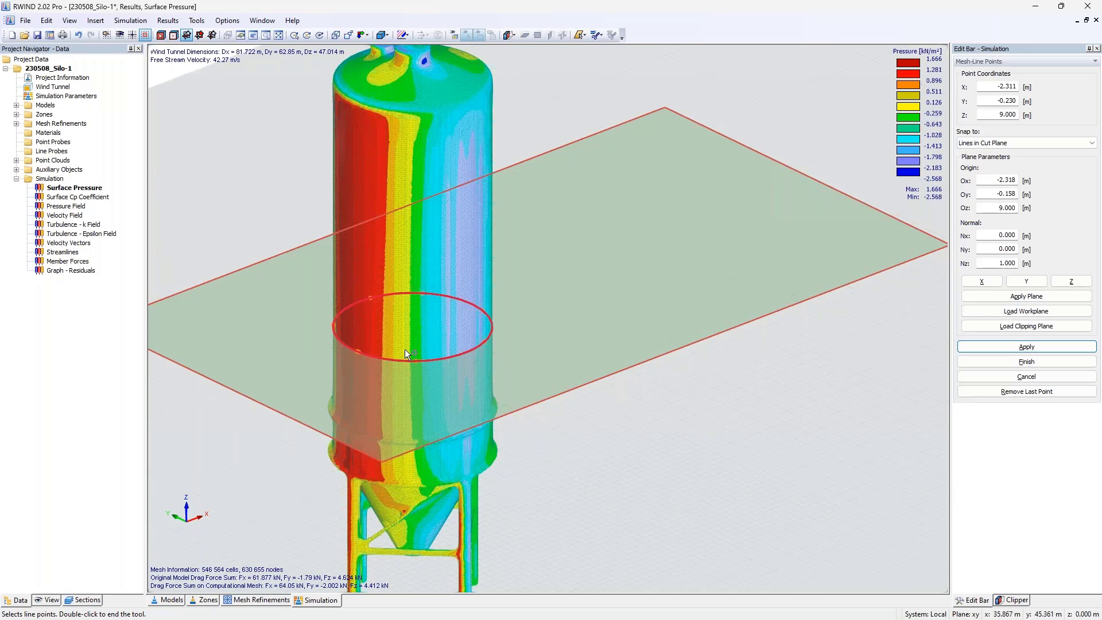
left_click(1028, 362)
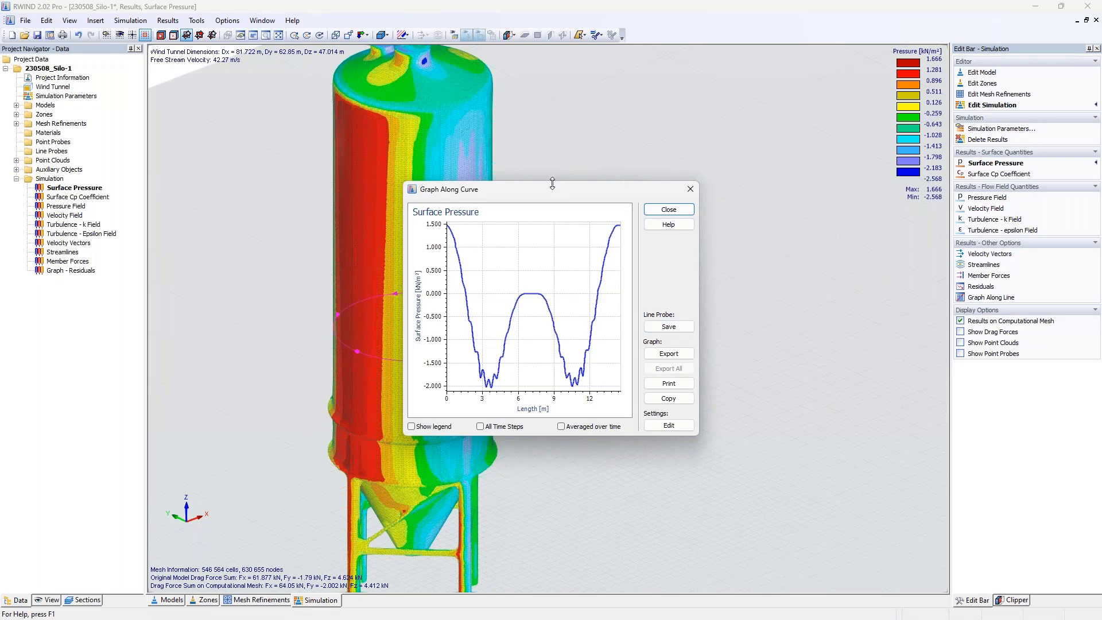
- Save the circumference curve as line probe 1 on the Simplified Model mesh and close the graph
left_click_drag(553, 194, 674, 138)
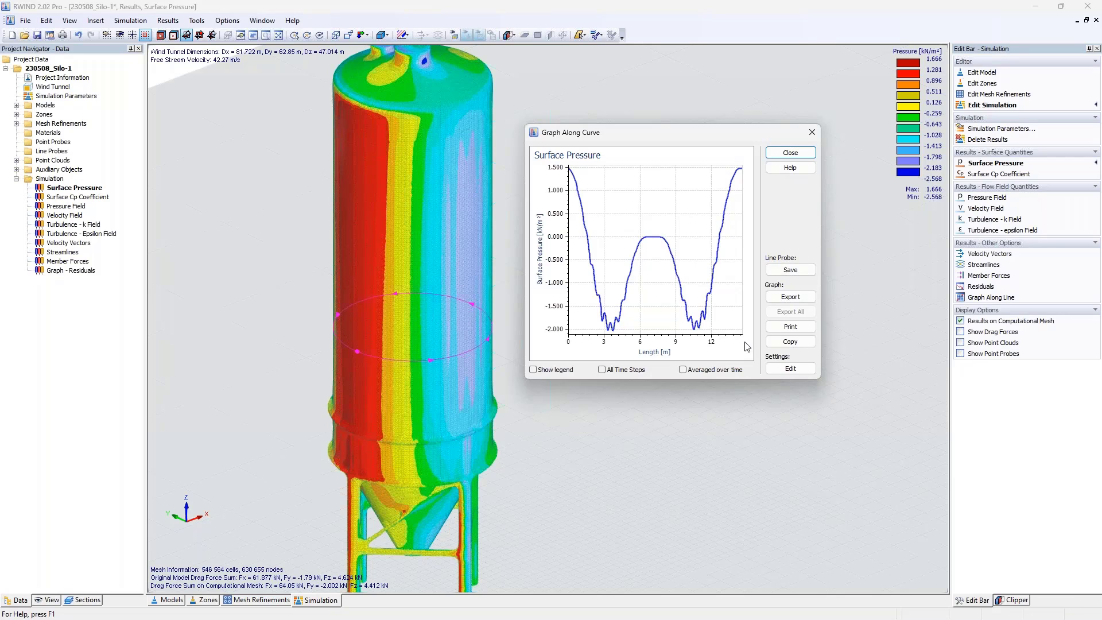
left_click(793, 271)
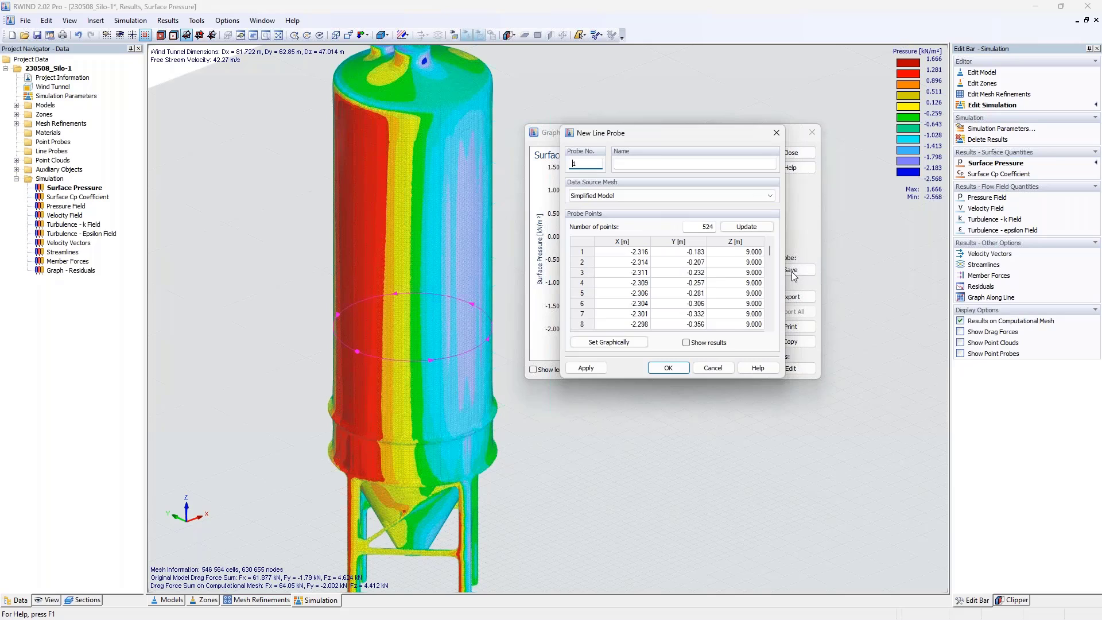
left_click(669, 368)
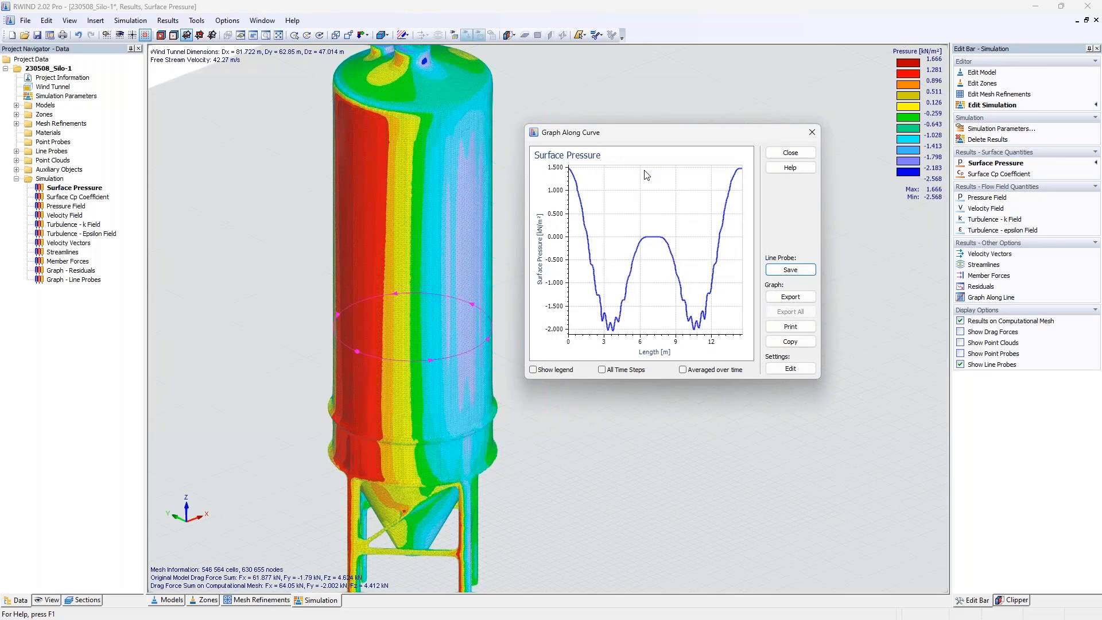
left_click(811, 132)
- Review the saved line probe's points and its available data source meshes without changing them
left_click(16, 151)
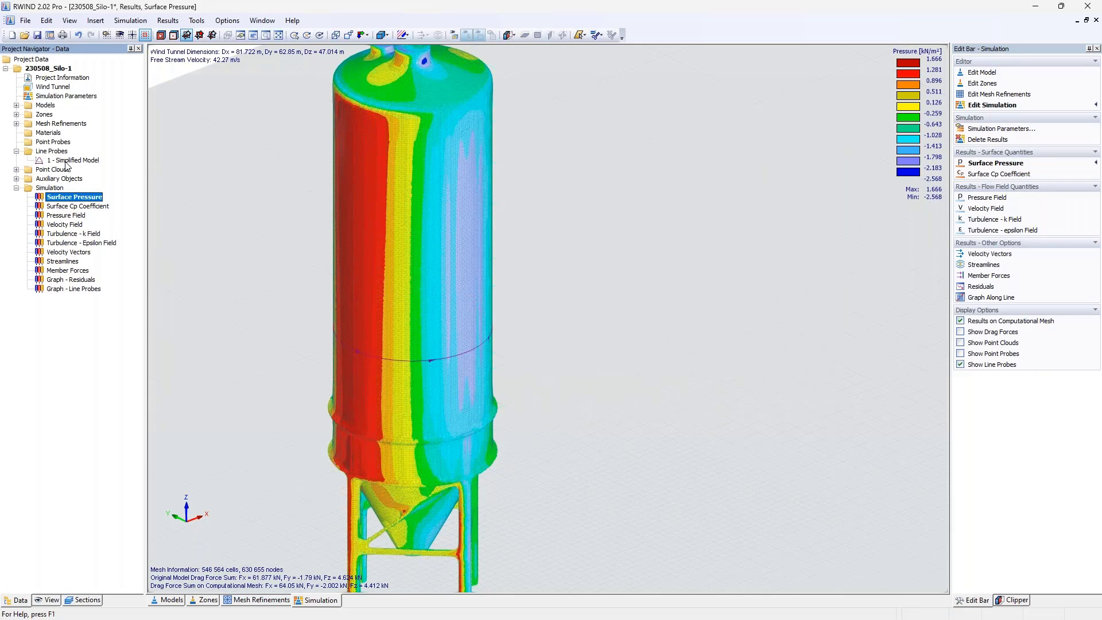
double_click(66, 162)
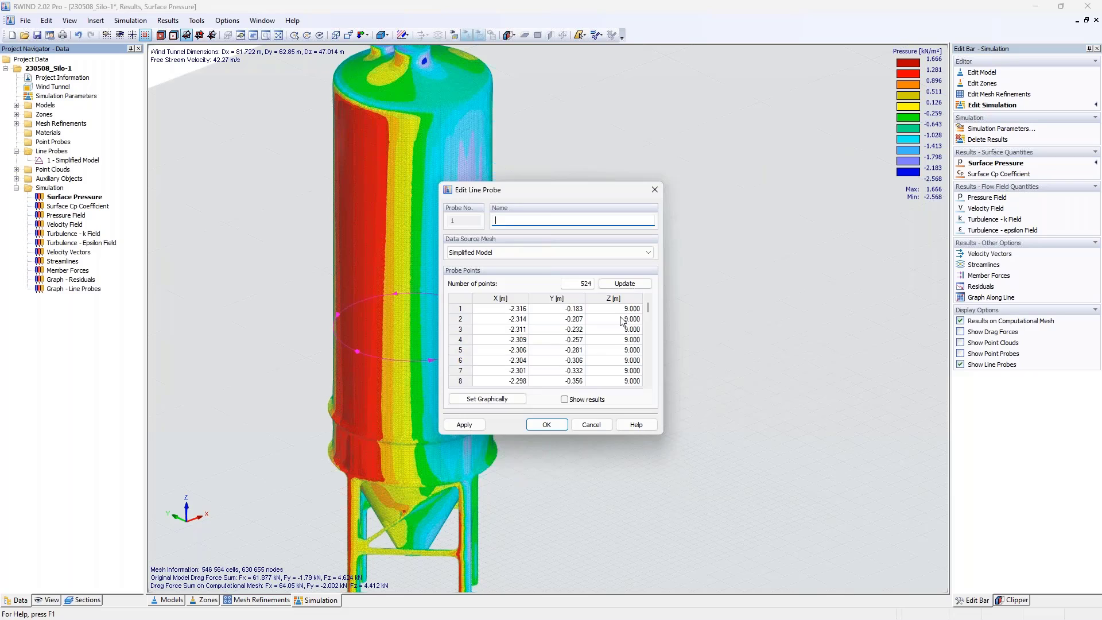
left_click(576, 253)
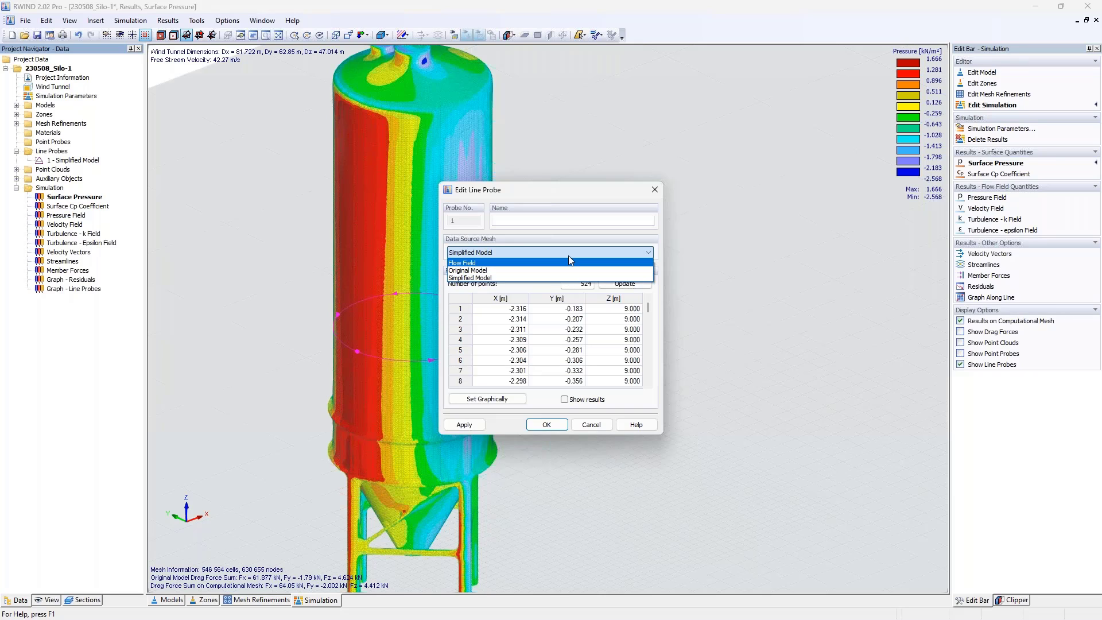
left_click(657, 191)
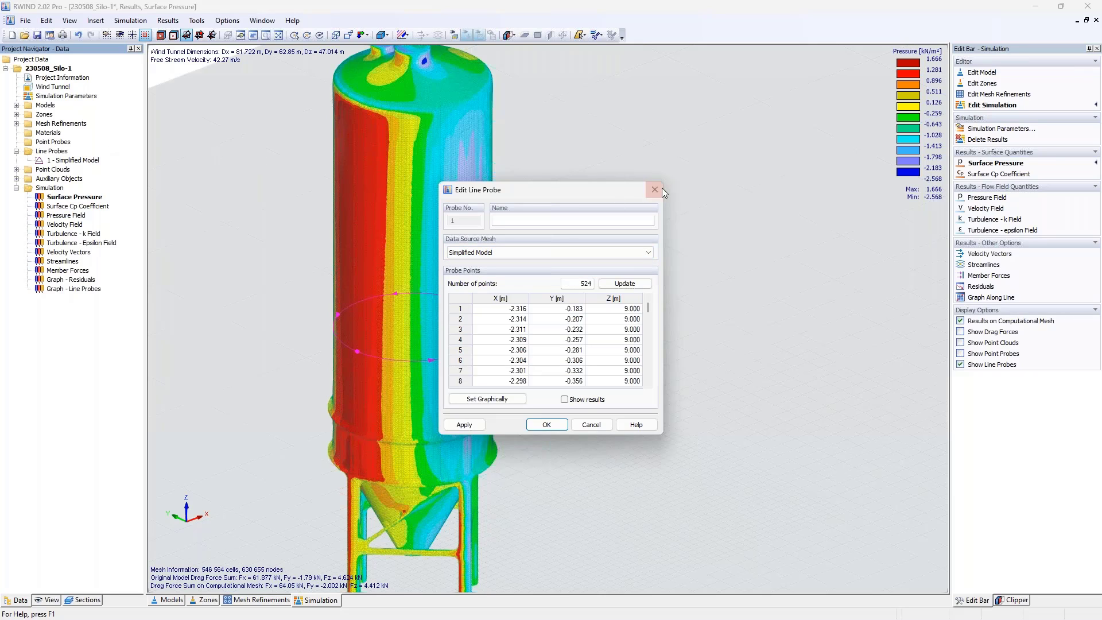
left_click(654, 190)
- View the surface pressure graph of line probe 1 and close it
right_click(69, 161)
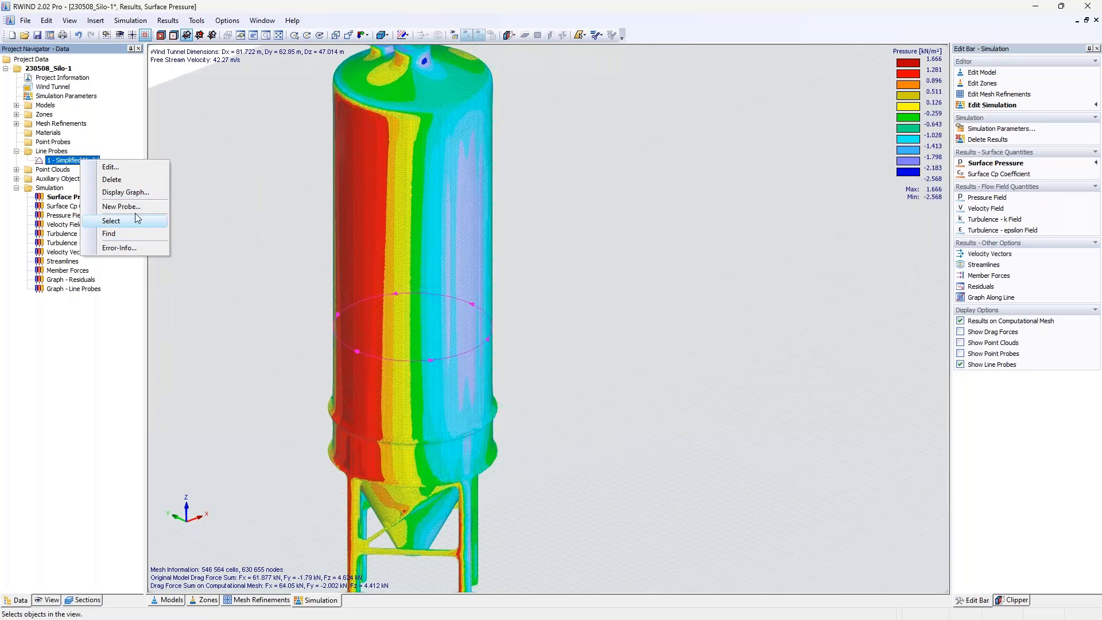
left_click(136, 193)
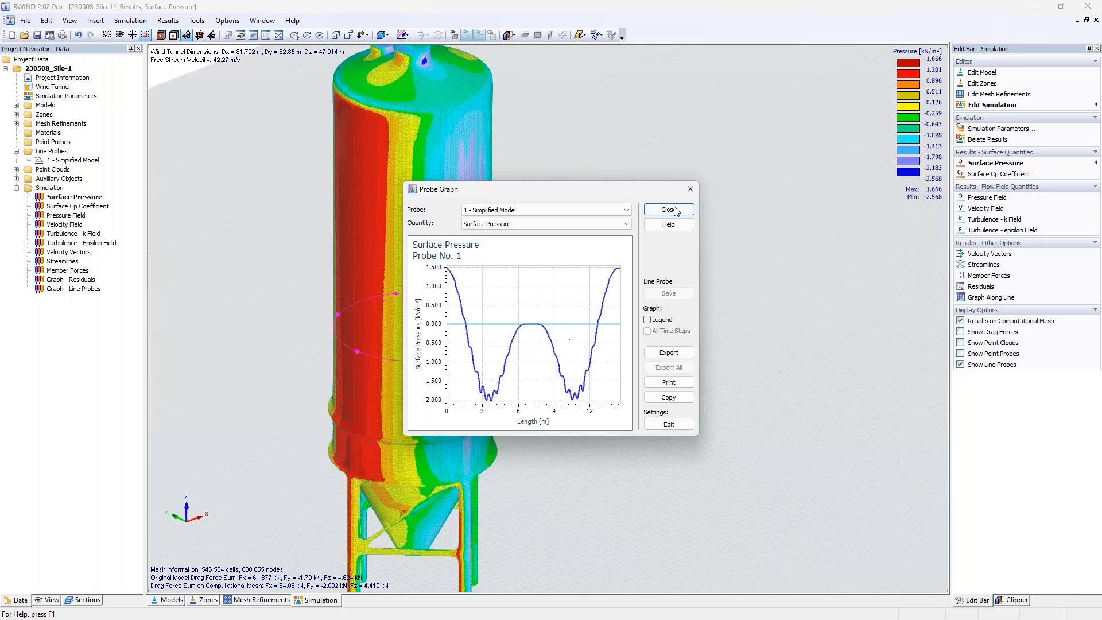
left_click(690, 189)
- Show the results in line probe 1's point table and review the pressure and Cp values
double_click(79, 163)
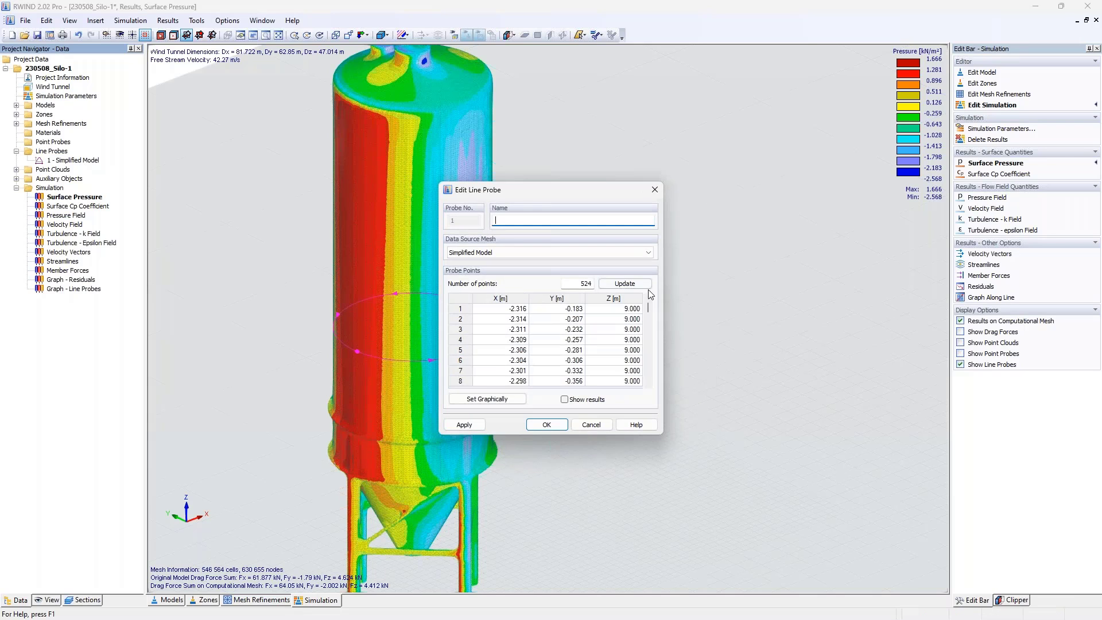
left_click(571, 400)
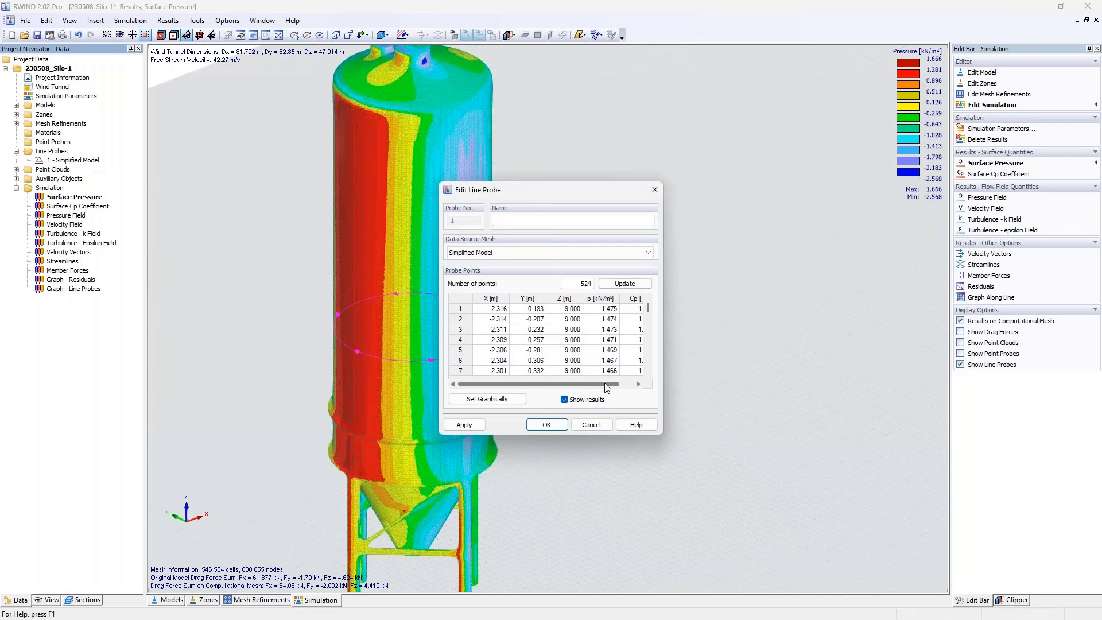
scroll(623, 371, "right", 1)
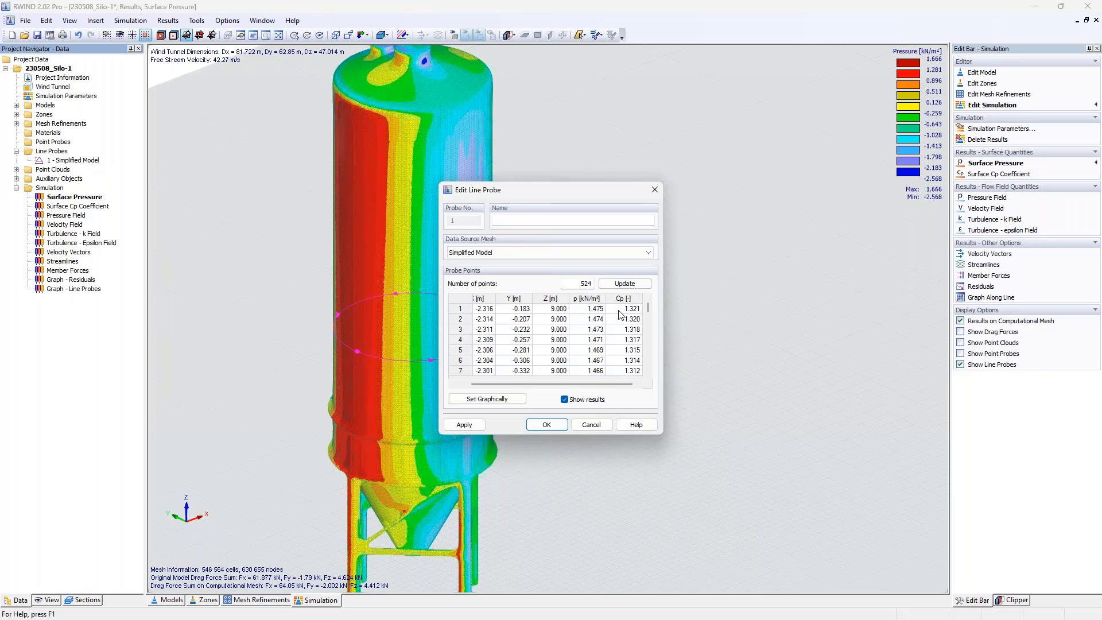
left_click(656, 188)
left_click(16, 151)
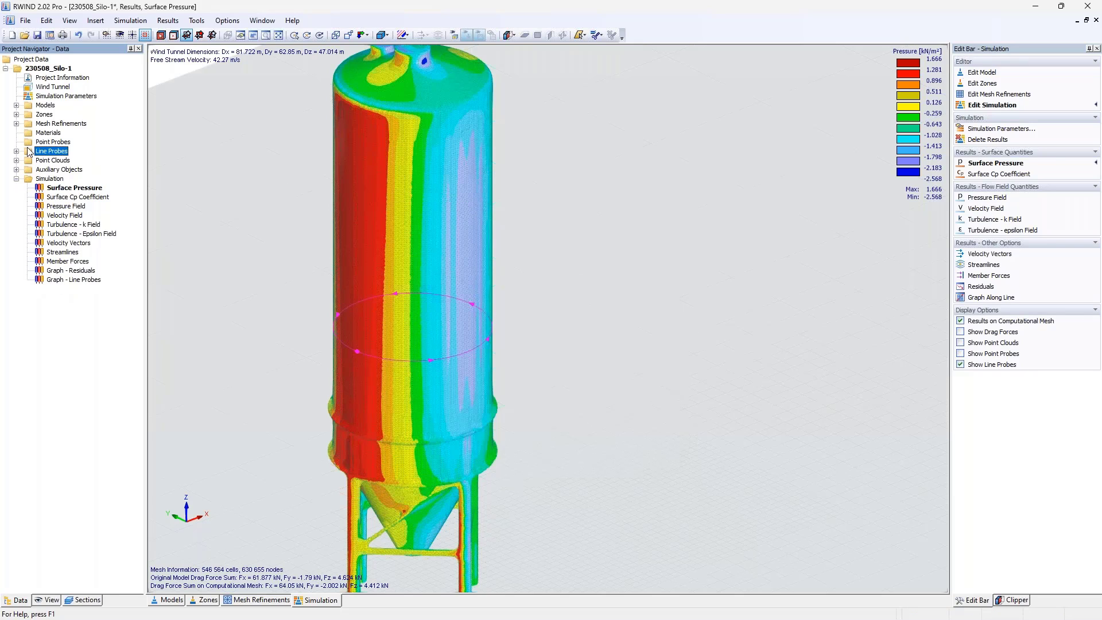
- Create a point probe on the Simplified Model mesh with nine surface points up the silo's windward face, from about Z 6.8 to 16.5 m
right_click(56, 144)
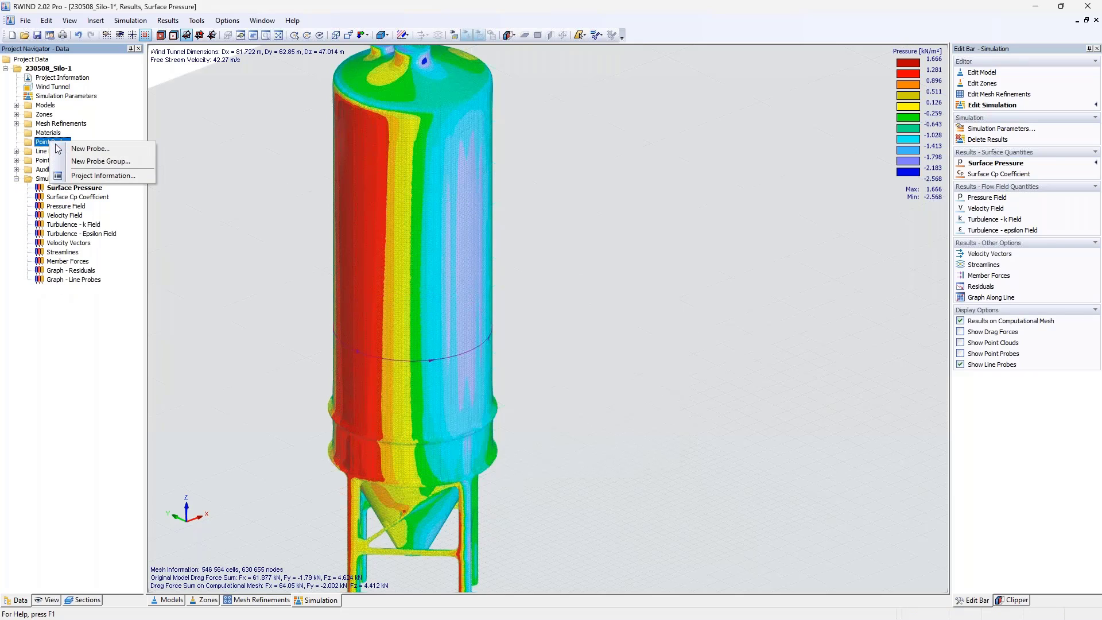
left_click(89, 149)
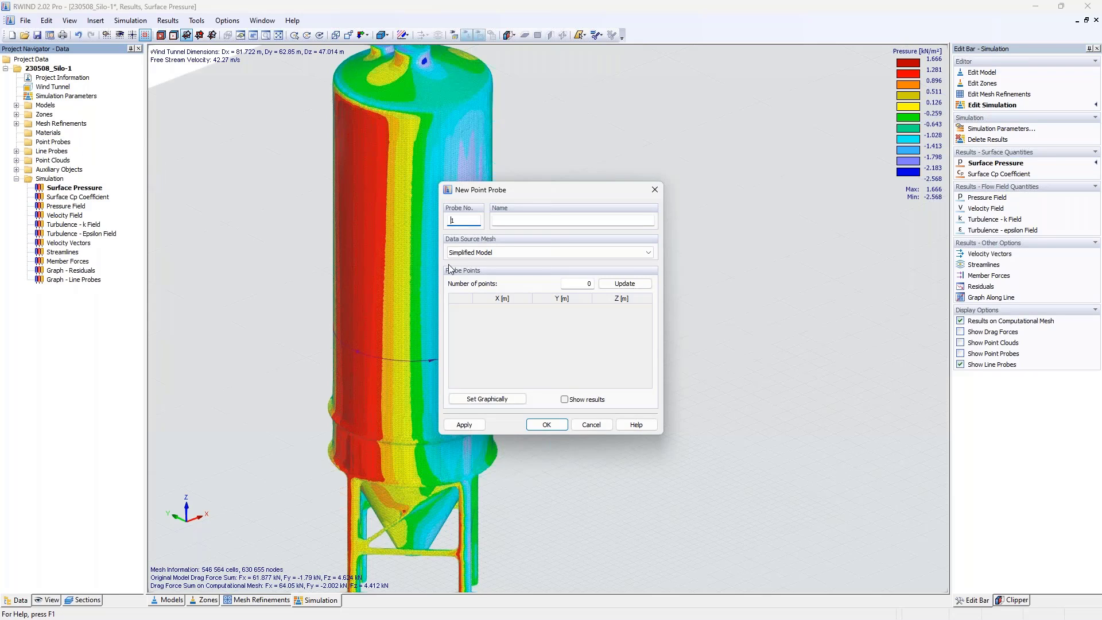
left_click(488, 399)
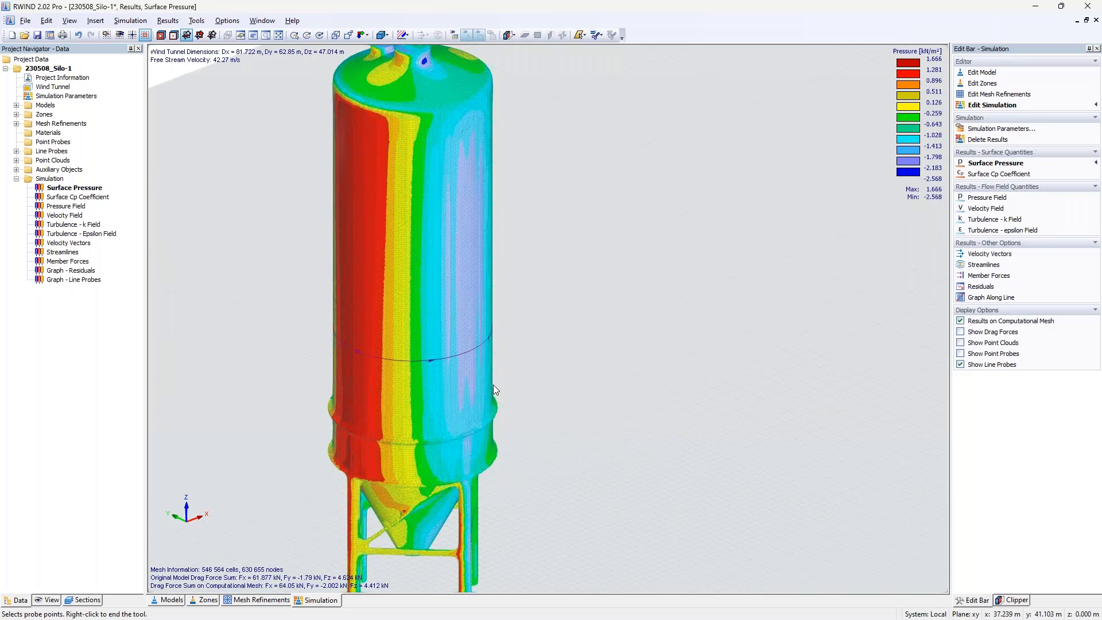
middle_click_drag(550, 385, 581, 382)
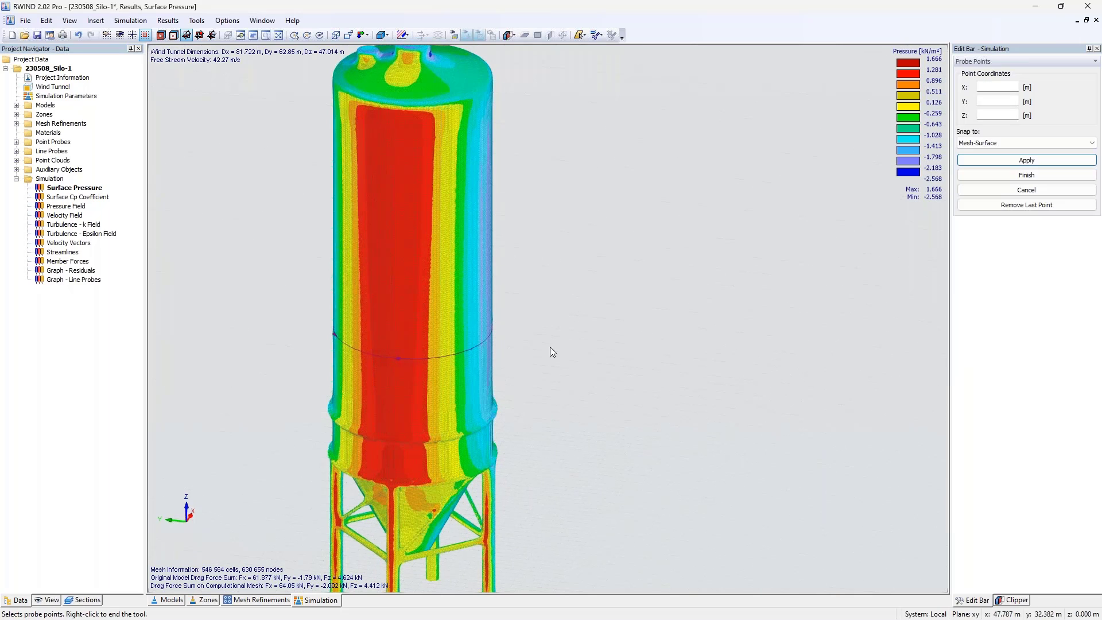
left_click(393, 425)
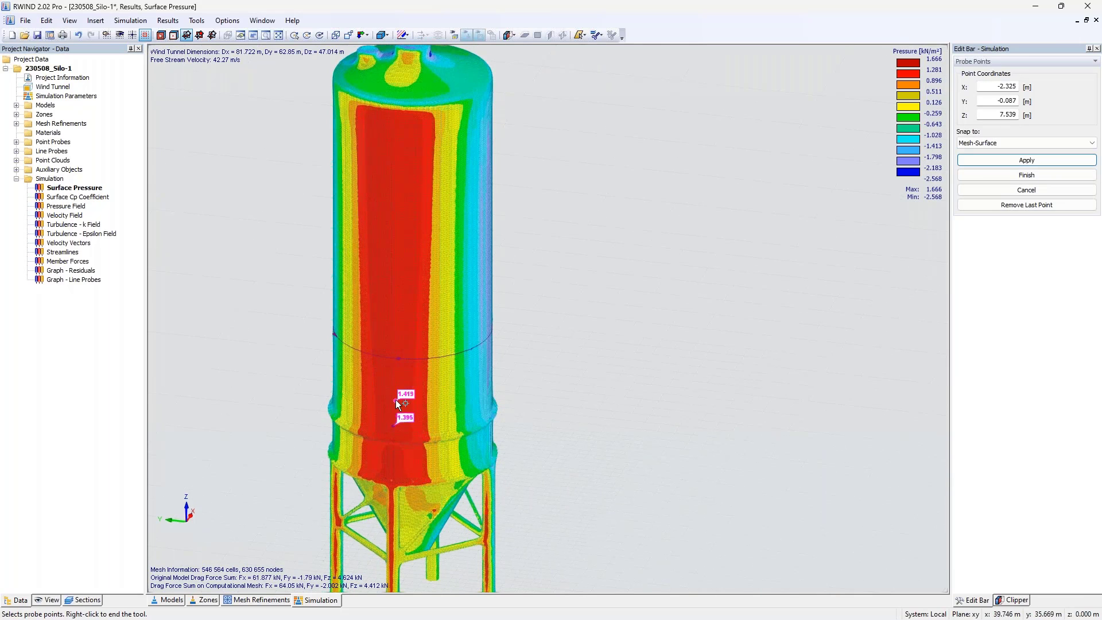
left_click(393, 390)
left_click(397, 343)
left_click(395, 292)
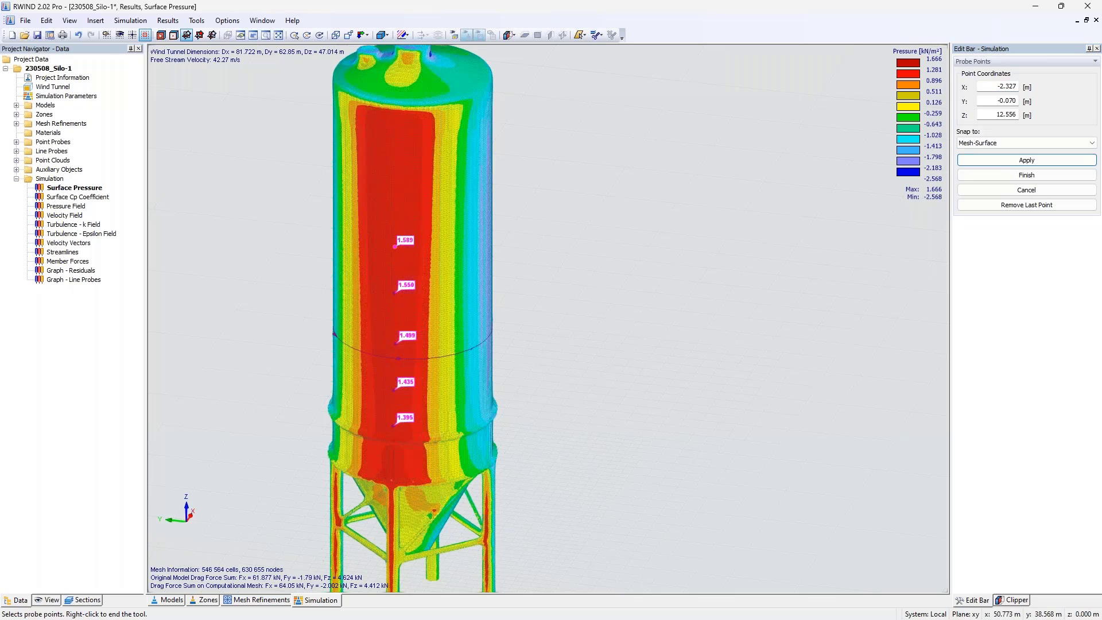
left_click(395, 246)
left_click(393, 211)
left_click(393, 178)
left_click(392, 146)
left_click(396, 120)
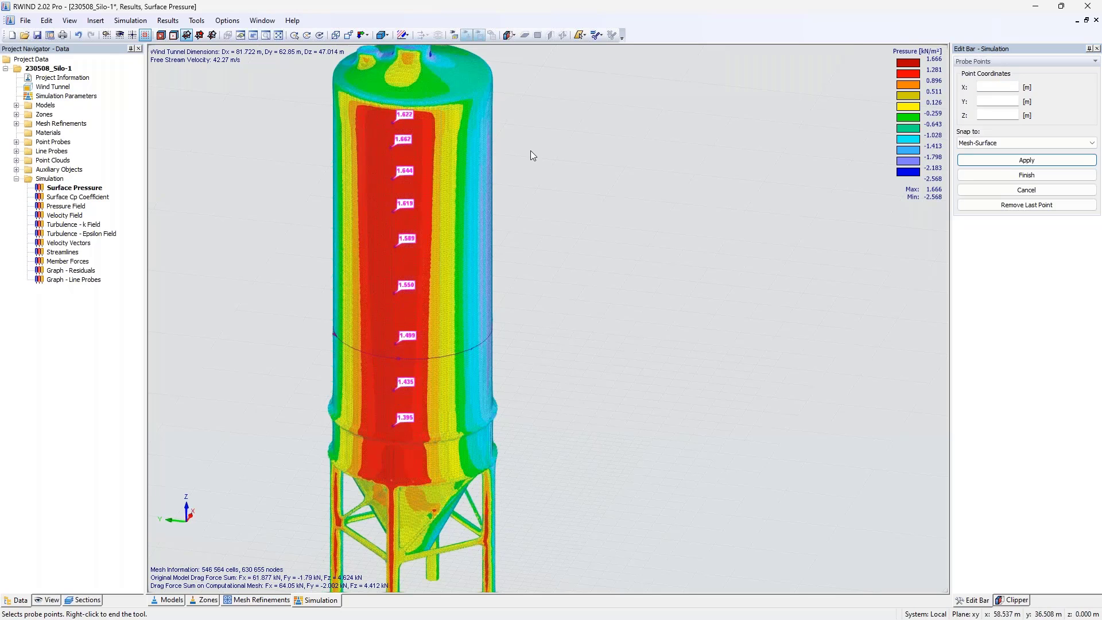
left_click(1026, 159)
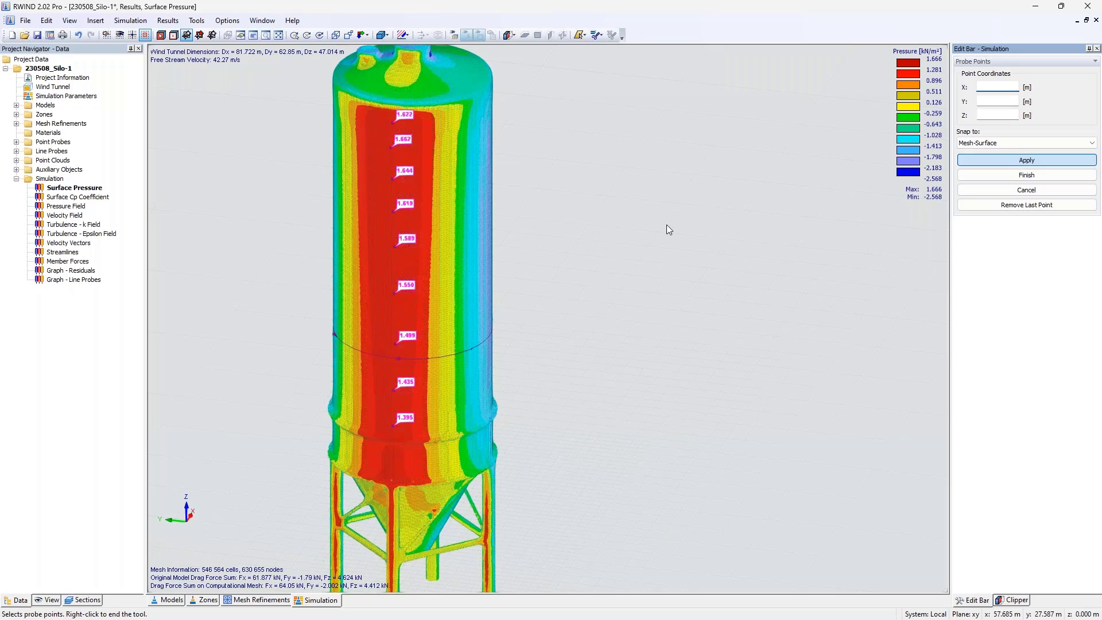
right_click(667, 225)
- Set the Y coordinate of all nine windward points in point probe 1 to 0 m
middle_click_drag(498, 321, 553, 242, "ctrl")
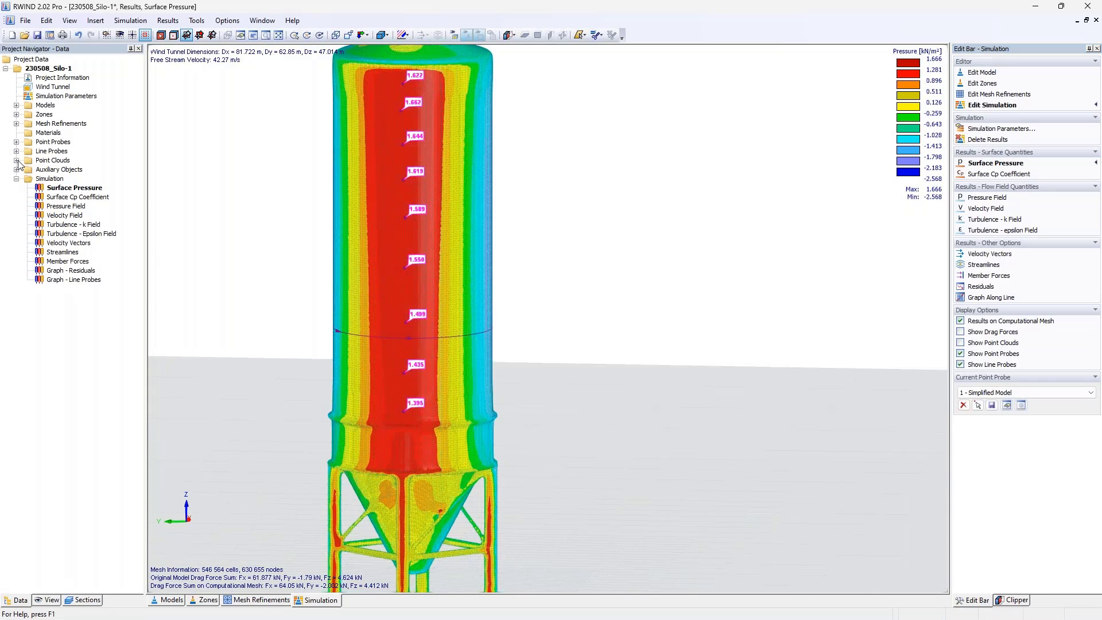
left_click(16, 141)
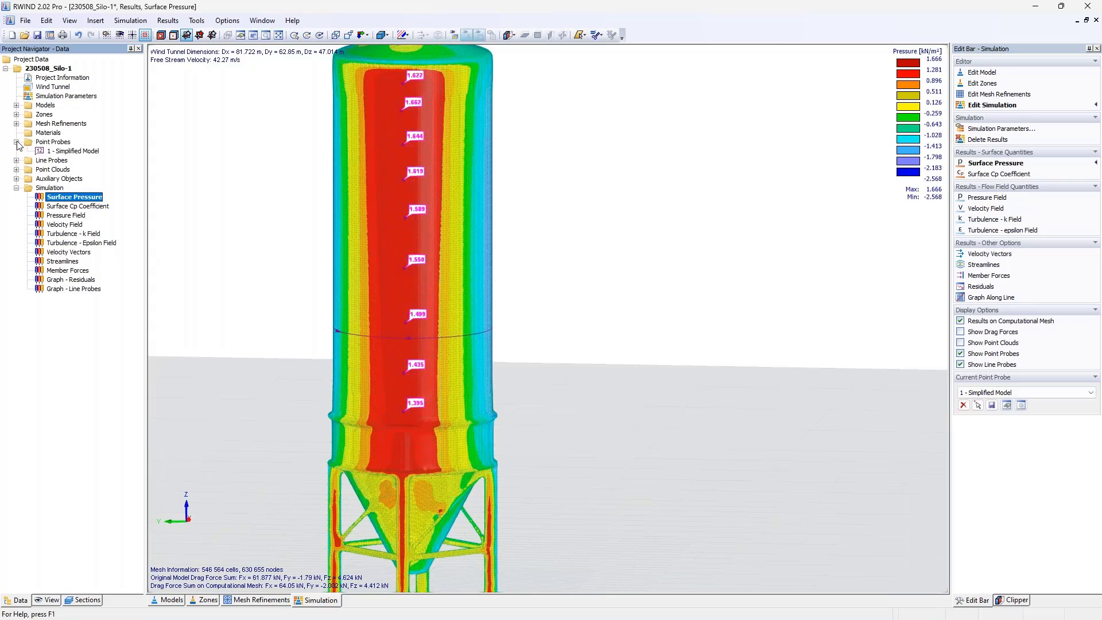
double_click(53, 151)
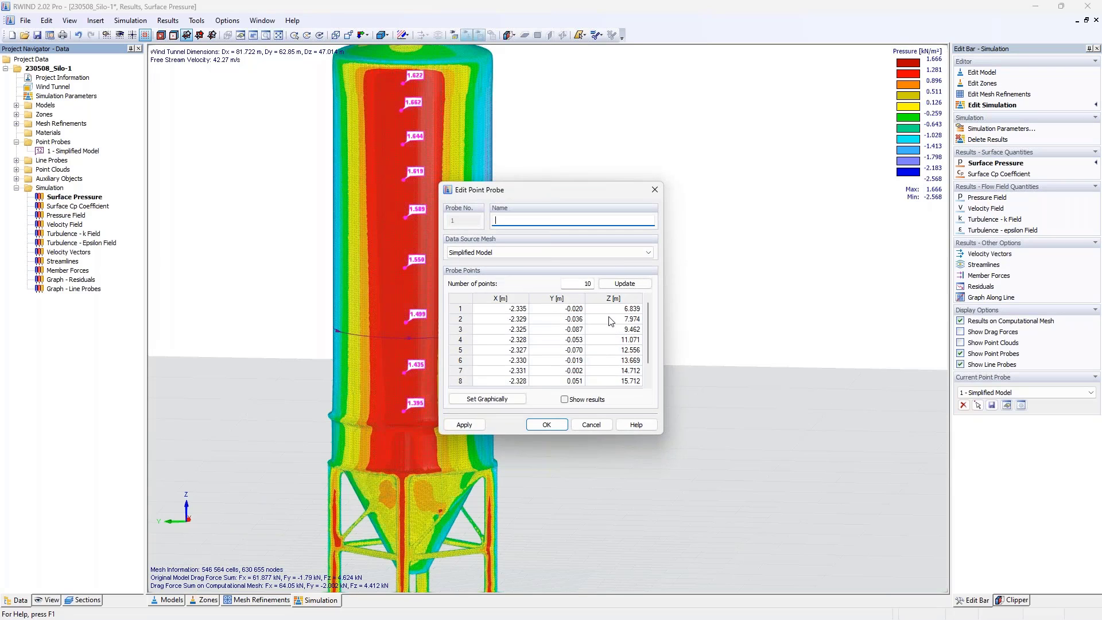
left_click(576, 310)
type("0 ")
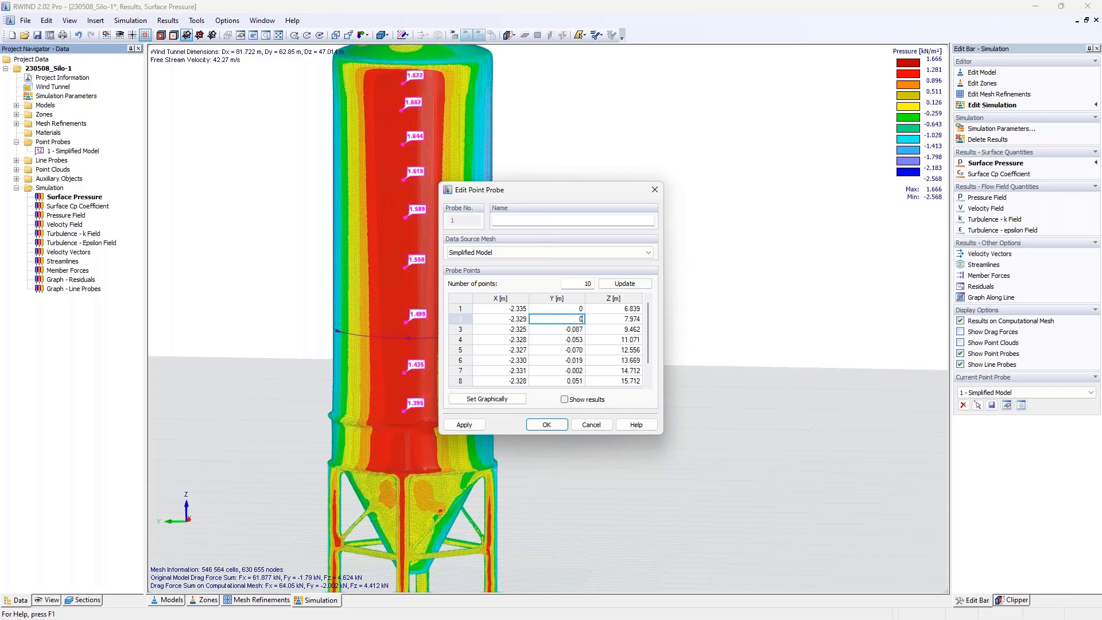
type("0 0 0 0 0 0")
key("Return")
type("0")
key("Return")
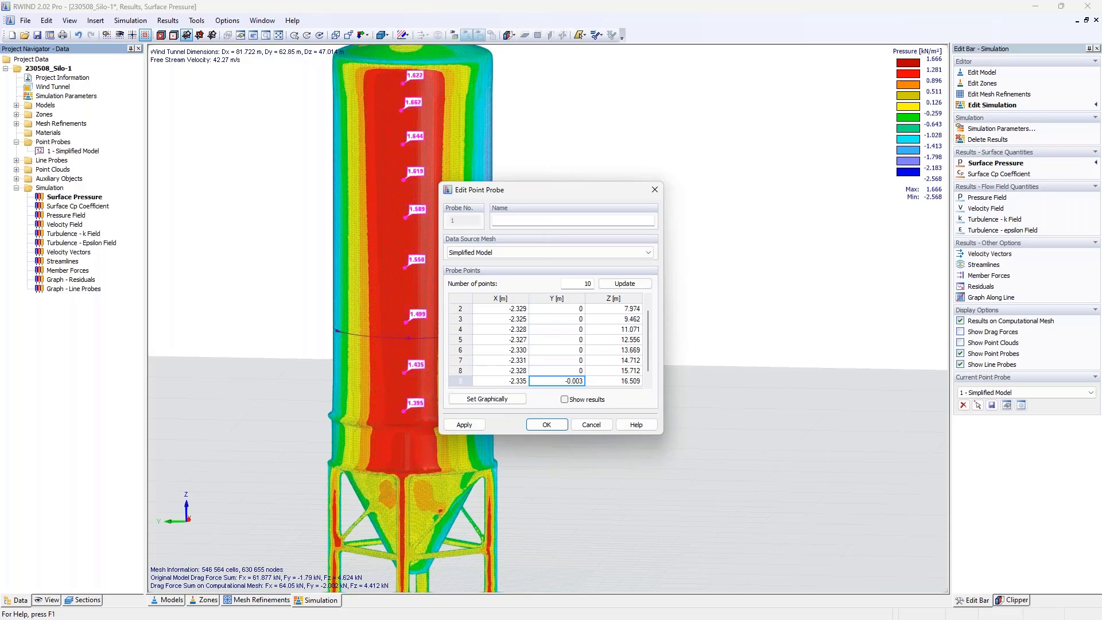
type("0")
key("Return")
key("Up")
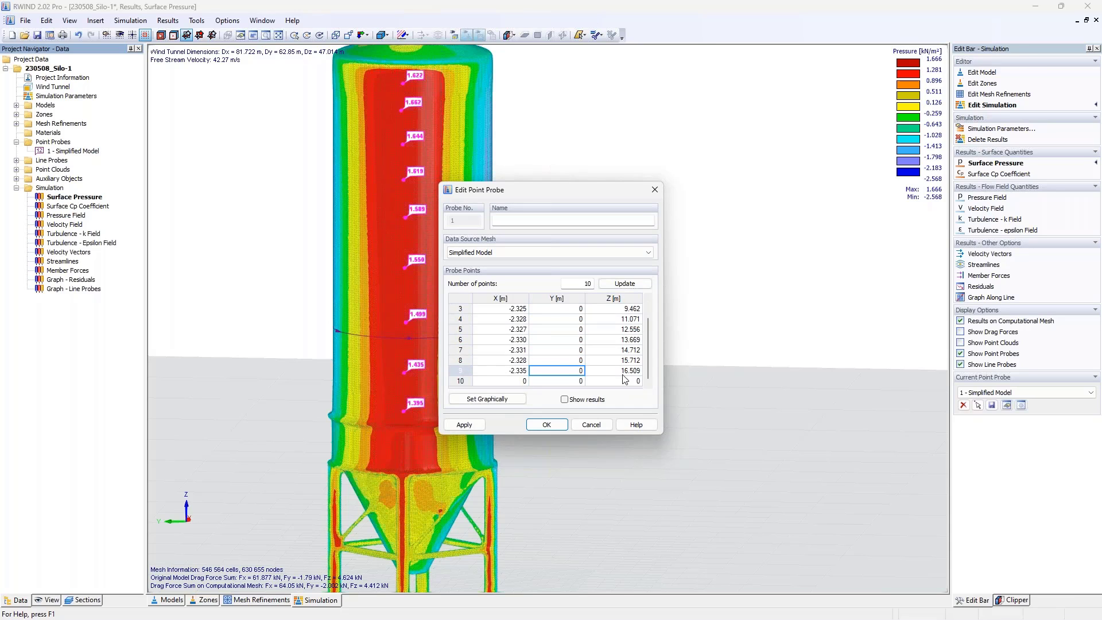
- Reduce point probe 1 to 9 points, dropping the stray tenth point at the origin, and save the probe
left_click(548, 425)
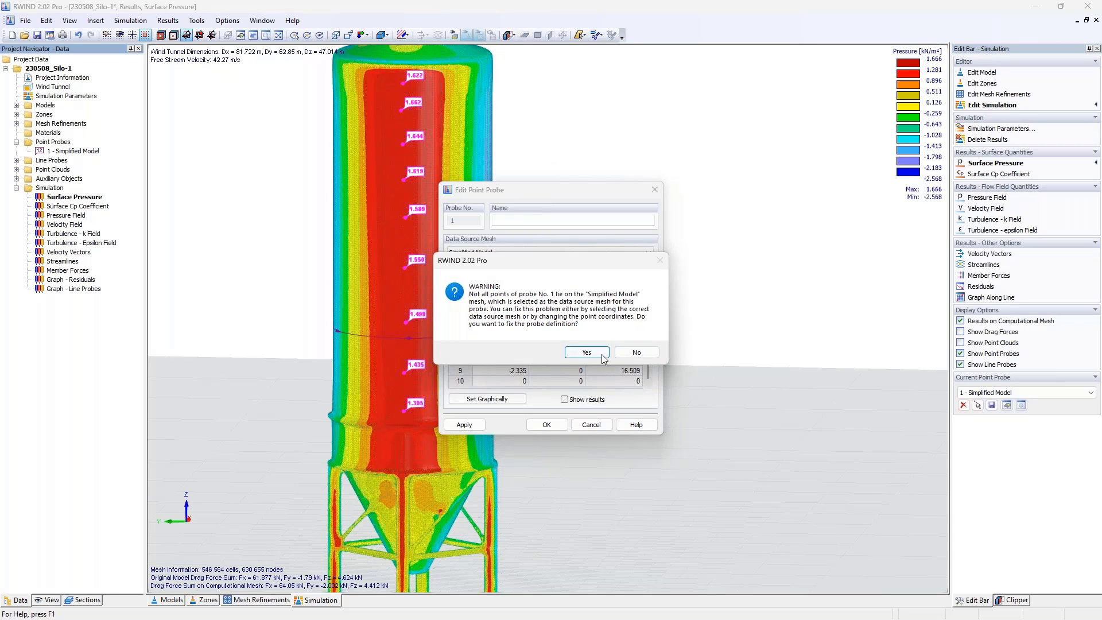
left_click(585, 352)
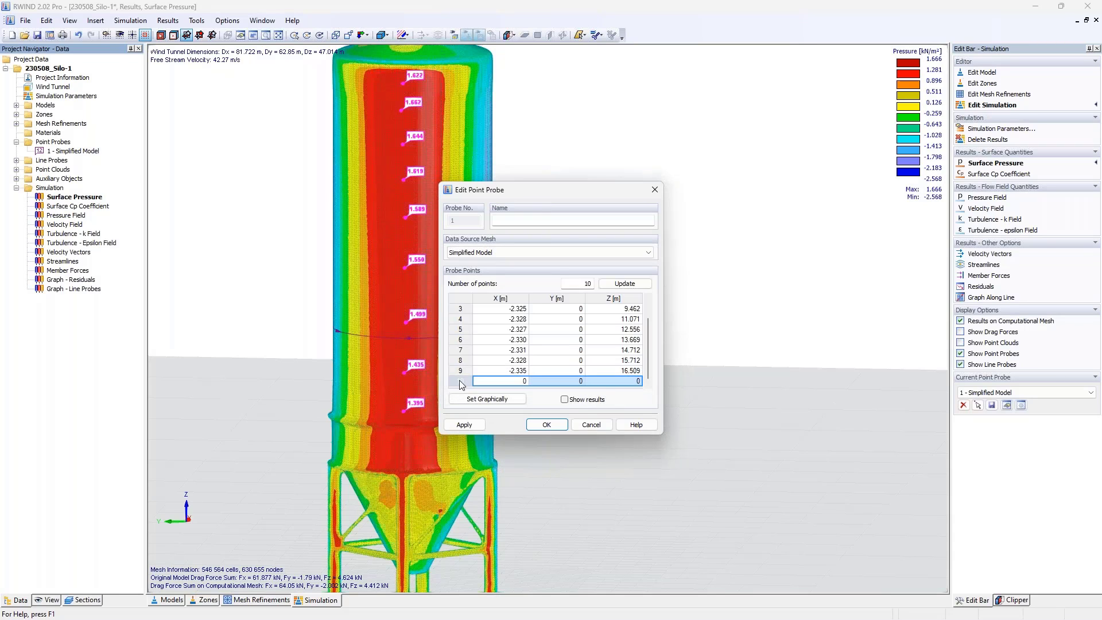
double_click(588, 284)
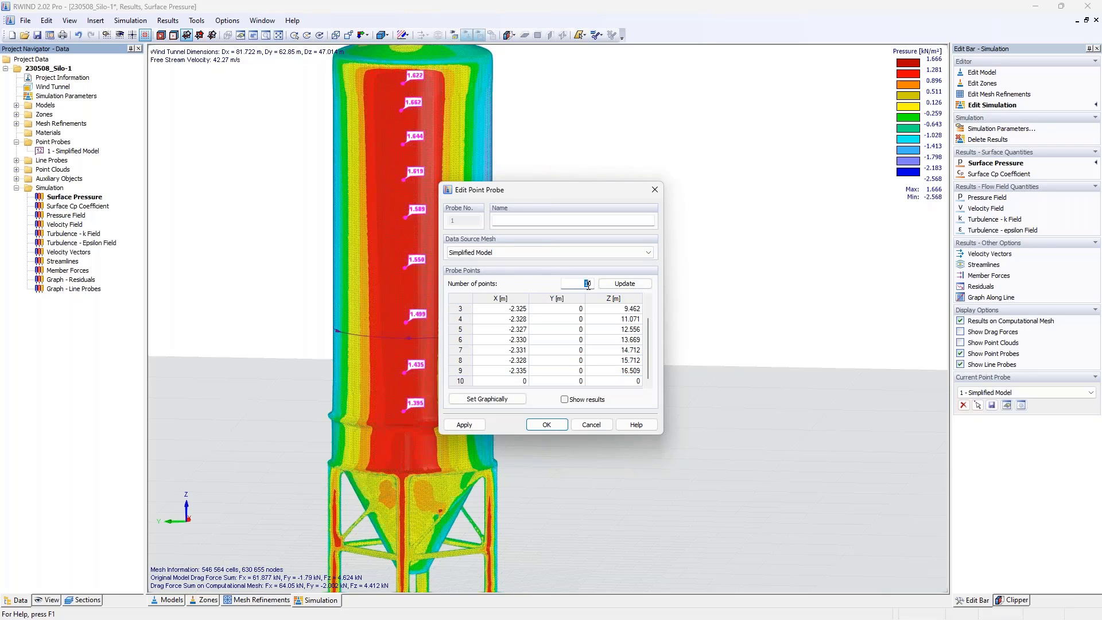
left_click(608, 284)
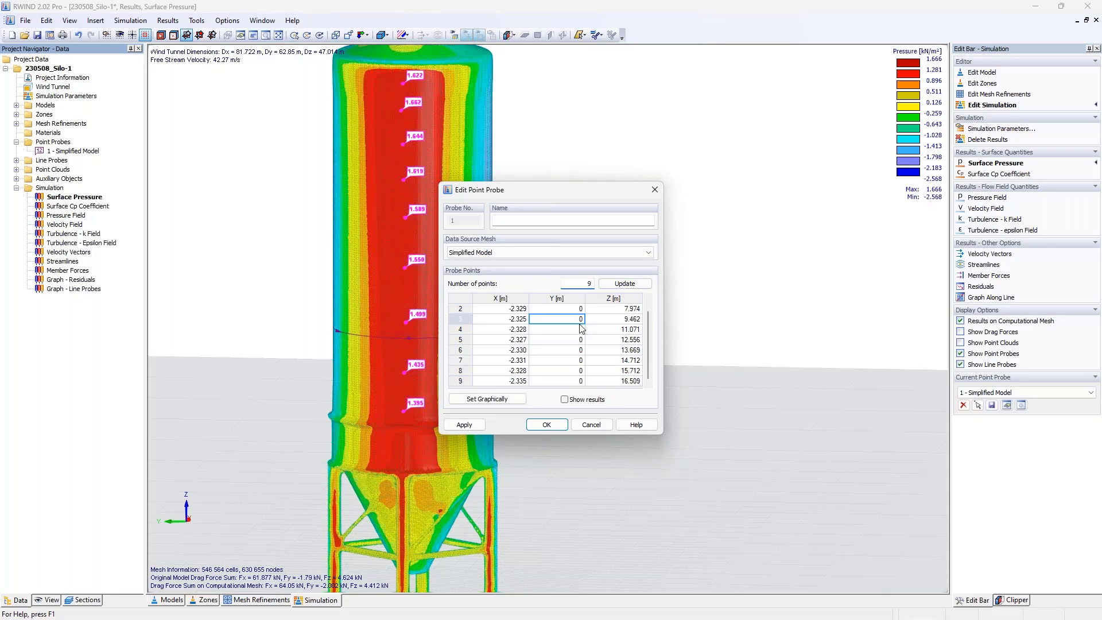
left_click(547, 424)
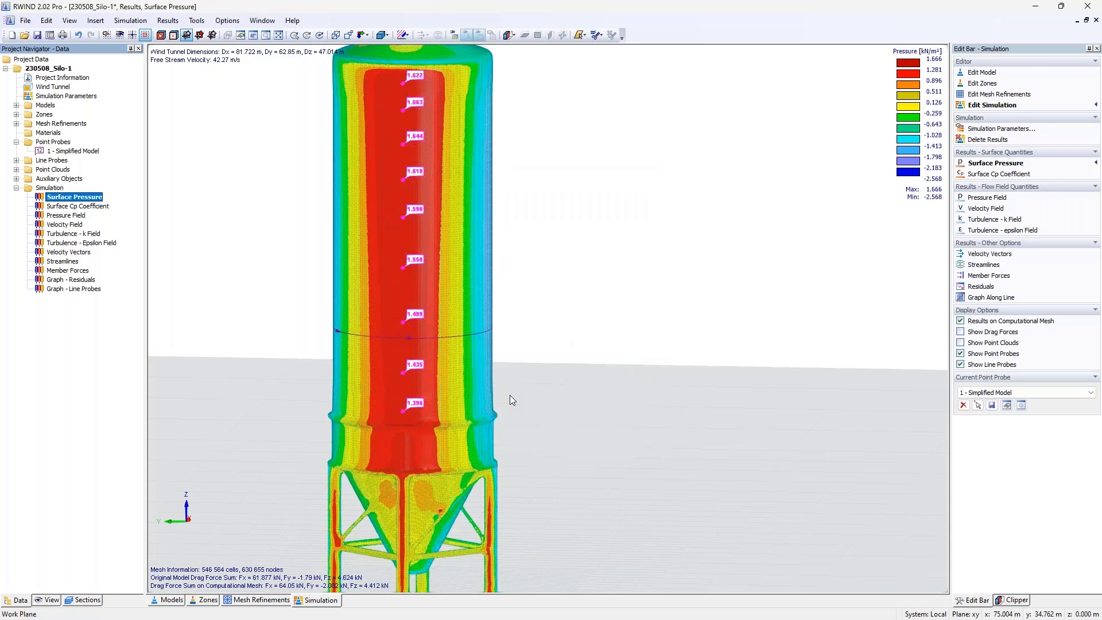
- Show the results in point probe 1's point table, review the pressure values and close the probe settings
middle_click_drag(529, 363, 671, 370, "ctrl")
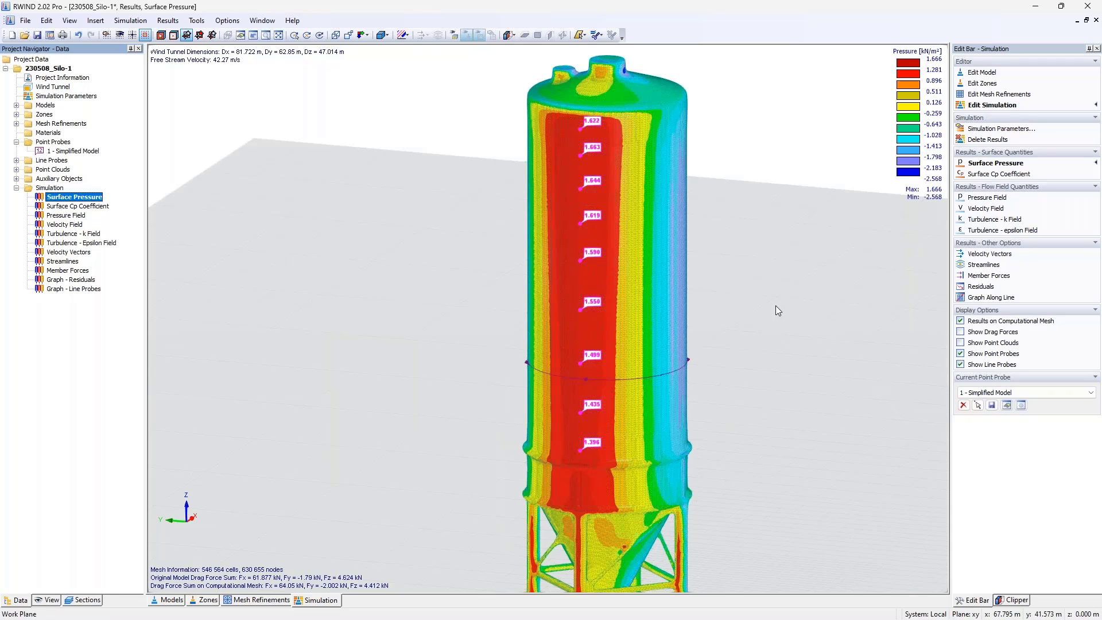
double_click(66, 151)
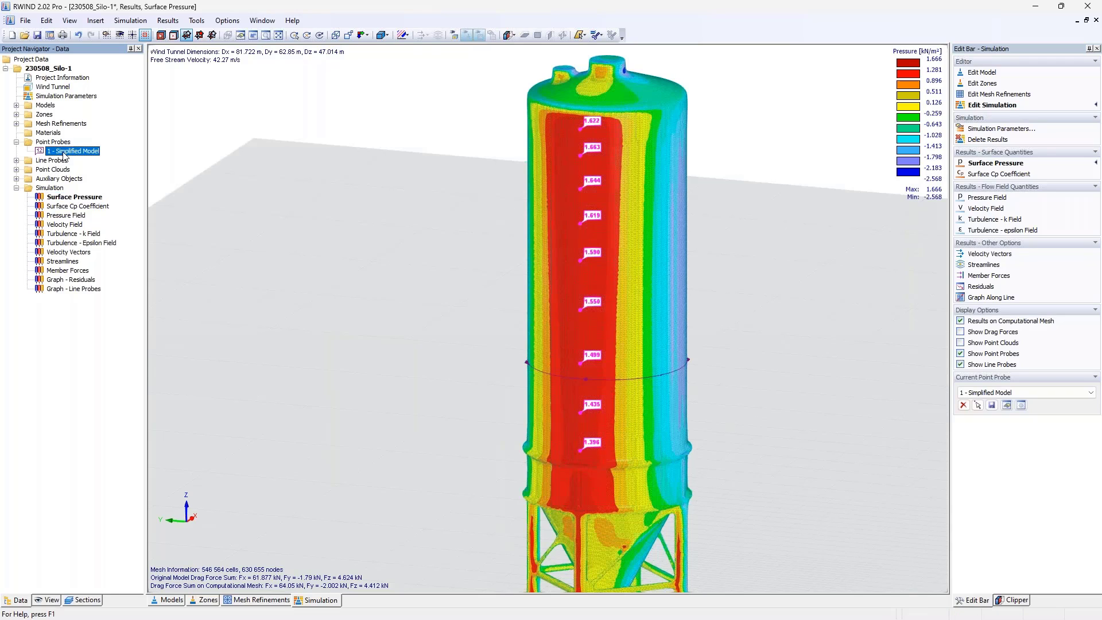
left_click(565, 400)
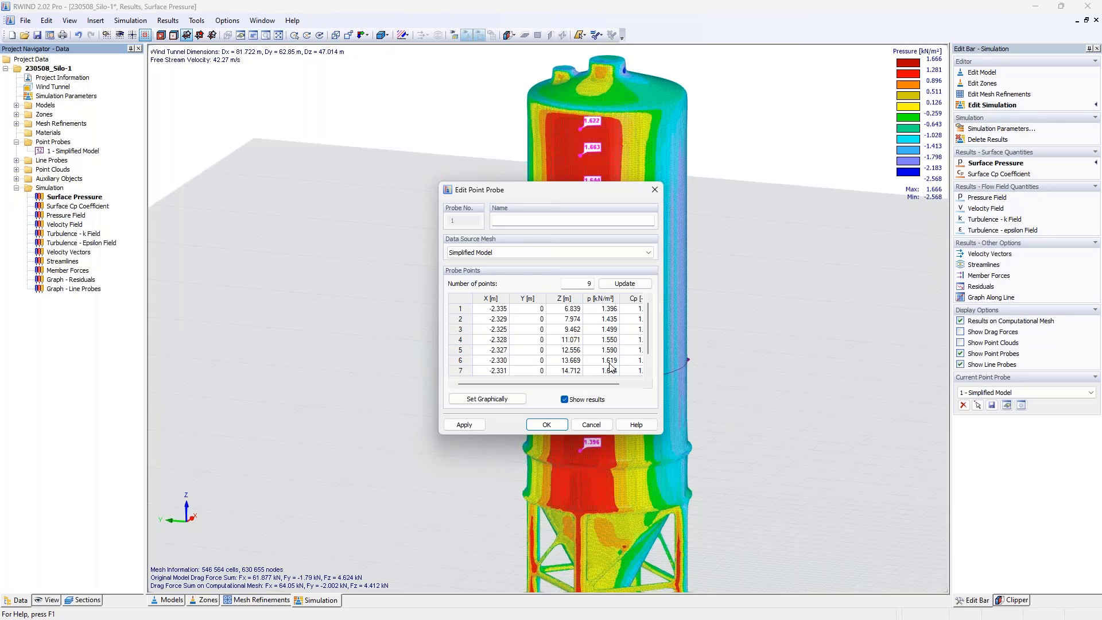
left_click_drag(623, 201, 405, 178)
left_click(440, 165)
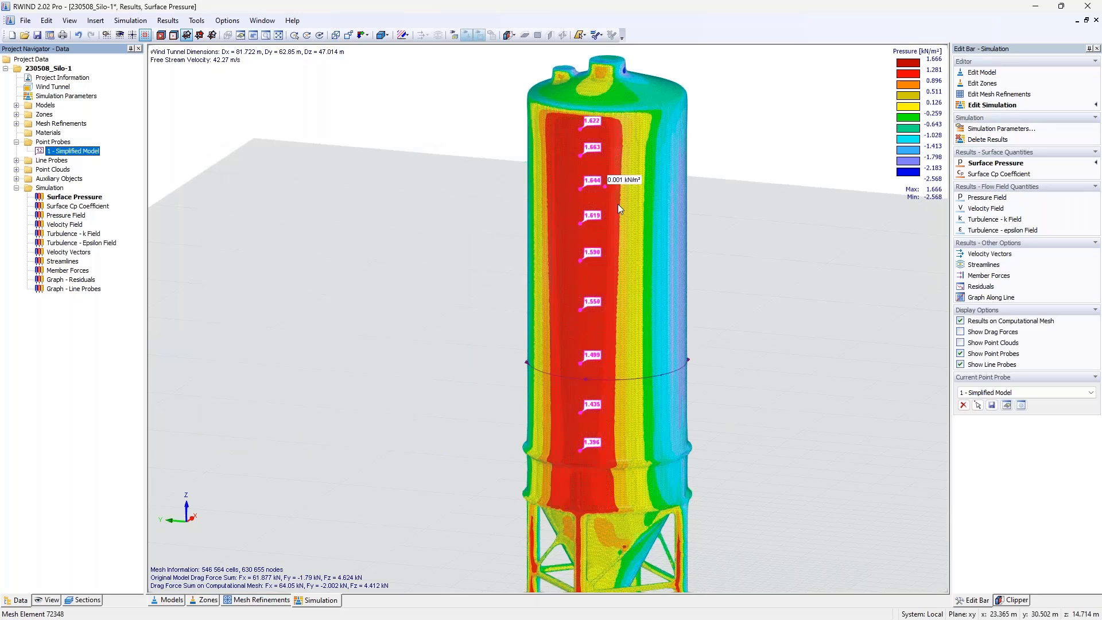
mouse_move(575, 181)
- Toggle the display of the point probes and line probes off and back on
left_click(960, 365)
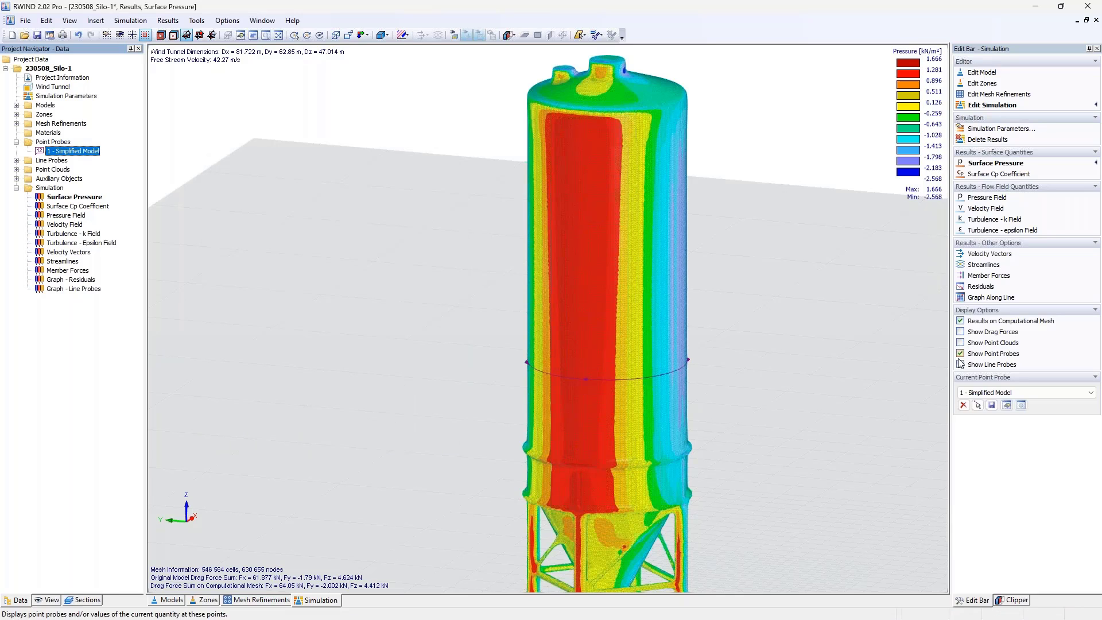
left_click(960, 354)
left_click(961, 353)
left_click(960, 365)
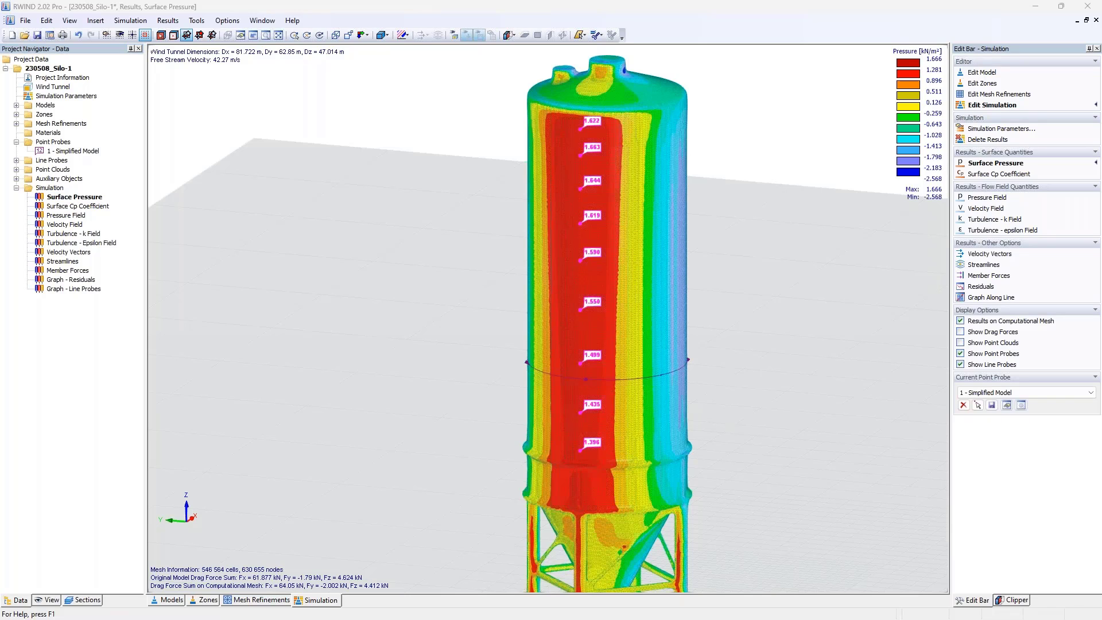
- Display the velocity field results and examine the flow section around the silo
left_click(792, 387)
middle_click_drag(642, 395, 615, 384, "ctrl")
scroll(622, 388, "down", 2)
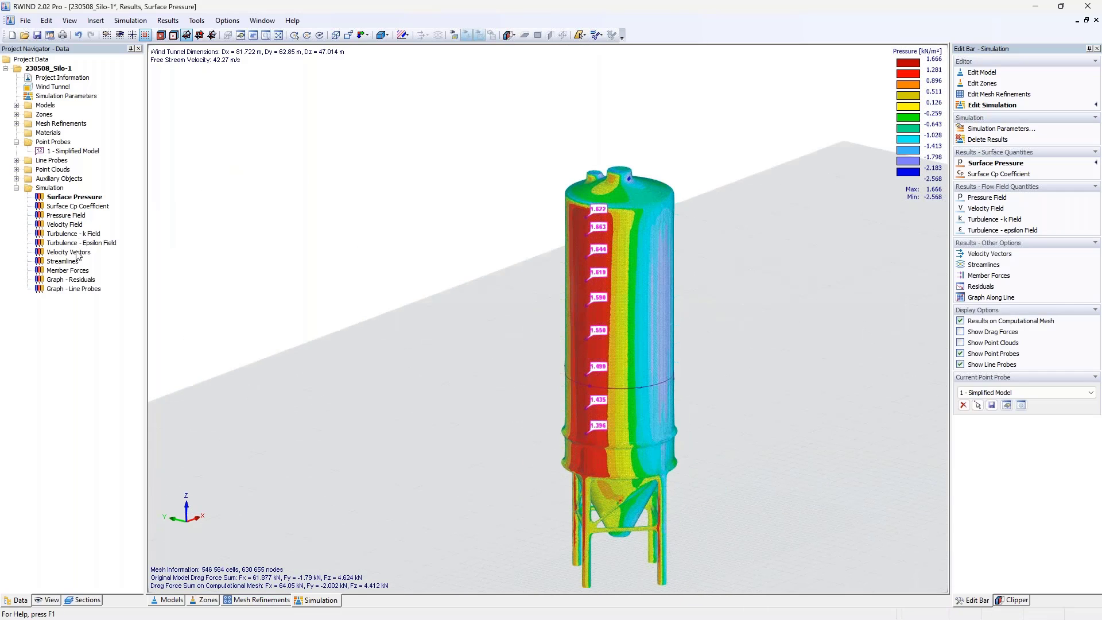
left_click(75, 225)
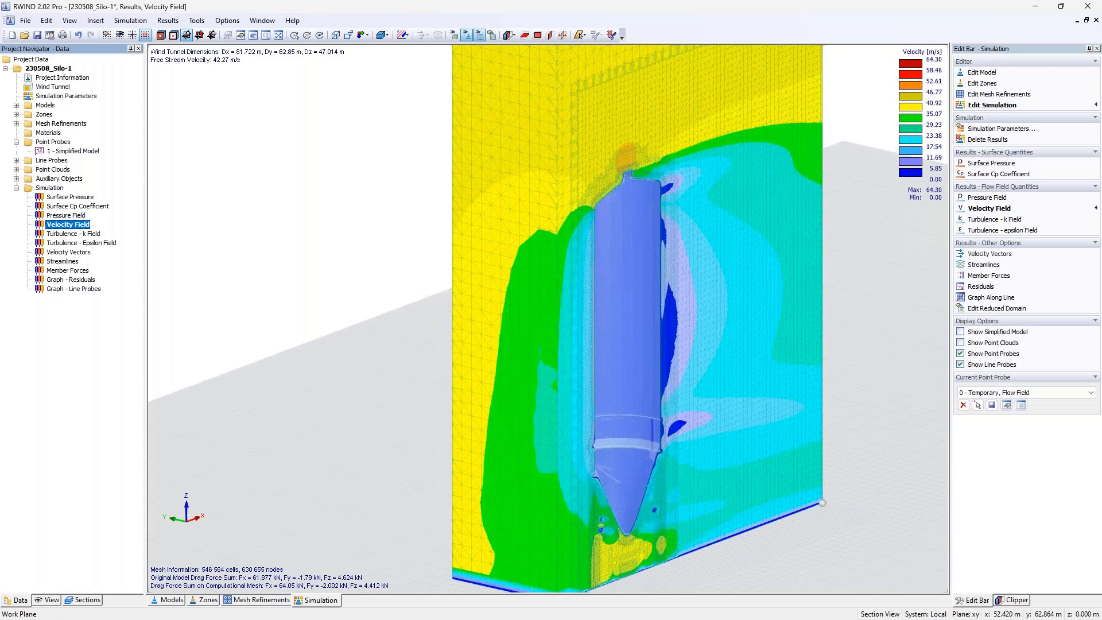
scroll(425, 298, "down", 4)
middle_click_drag(424, 299, 322, 311, "ctrl")
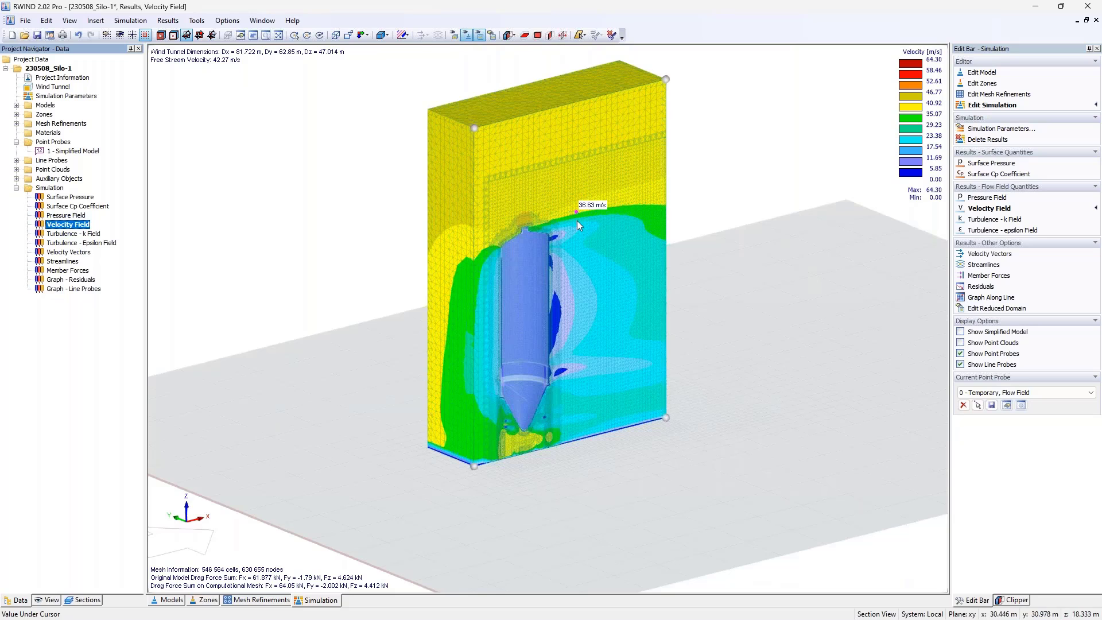
scroll(577, 213, "down", 3)
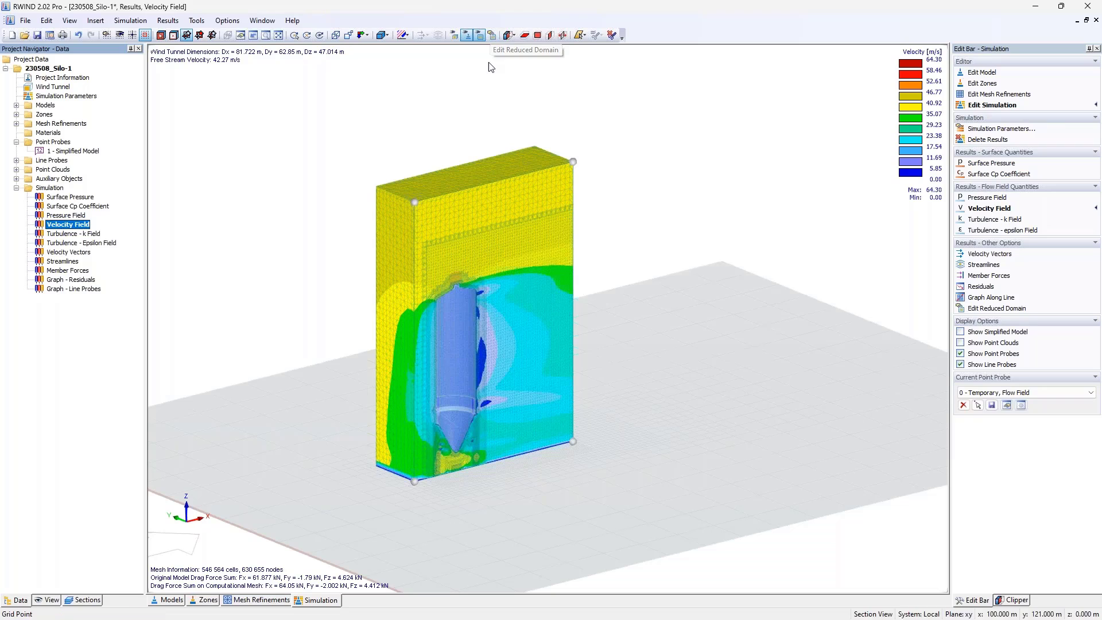
- Extend the reduced domain upstream of the silo to a dX of about 23.16 m, apply it and finish editing
left_click(493, 36)
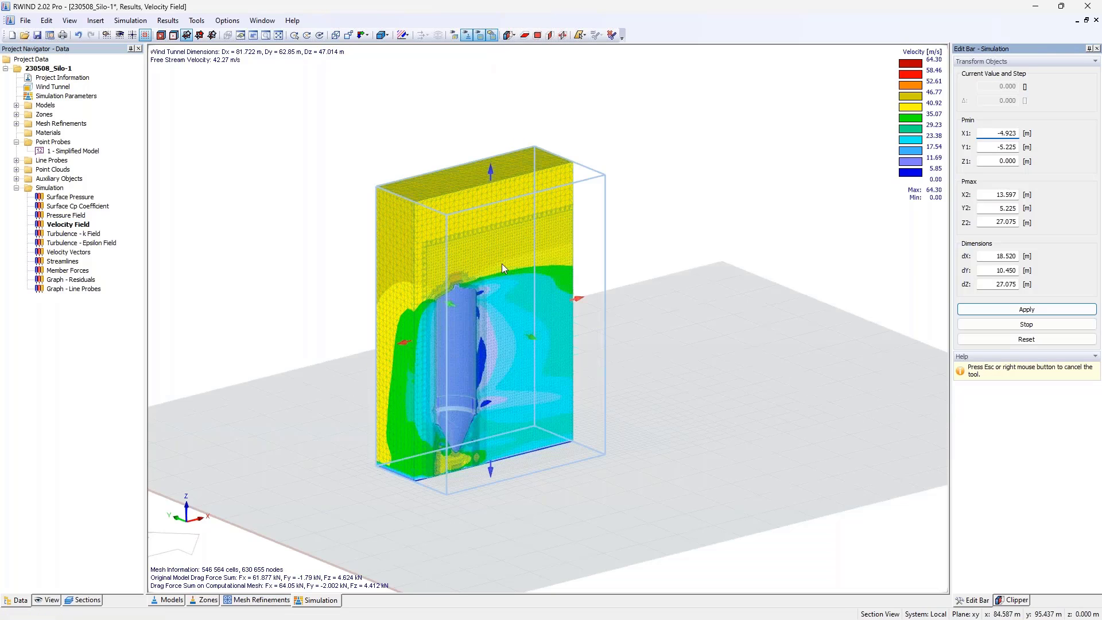
left_click_drag(404, 344, 369, 359)
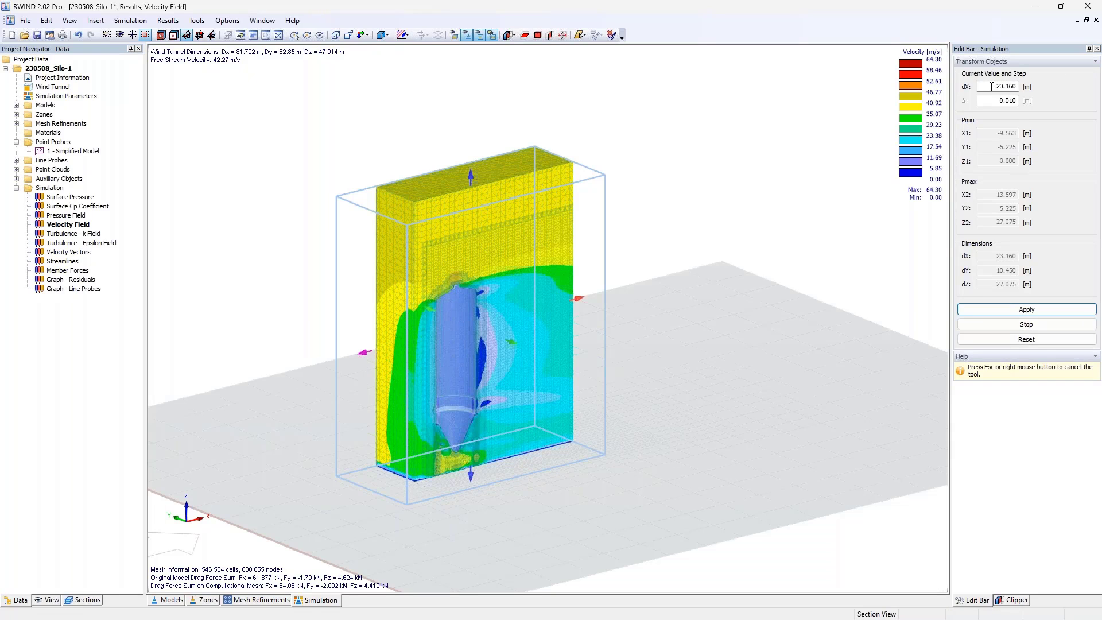
left_click(1006, 86)
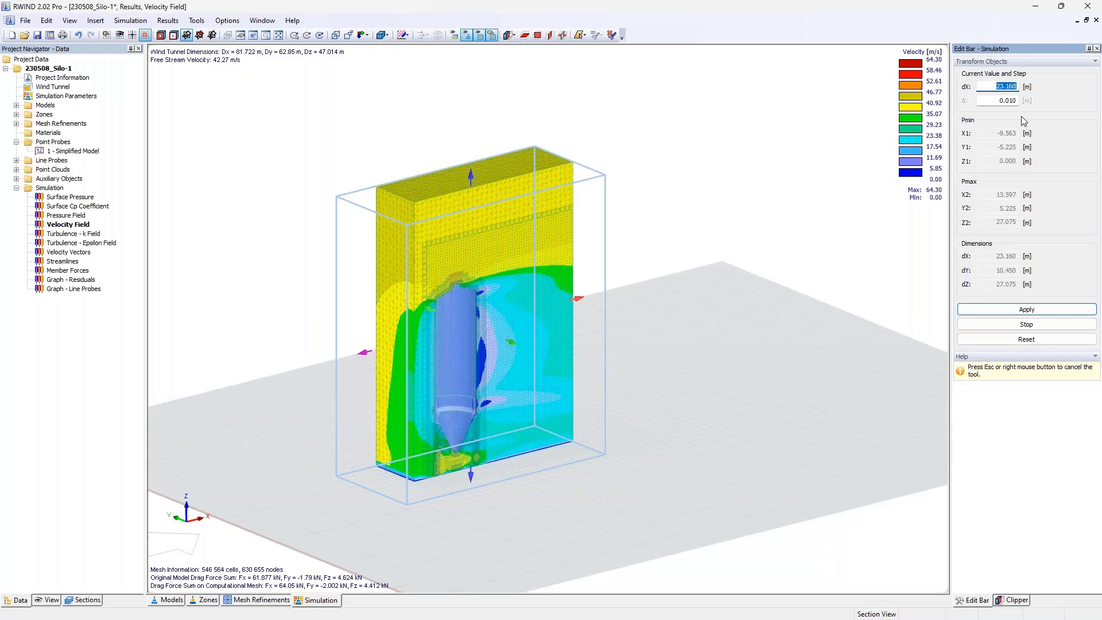
left_click(1022, 311)
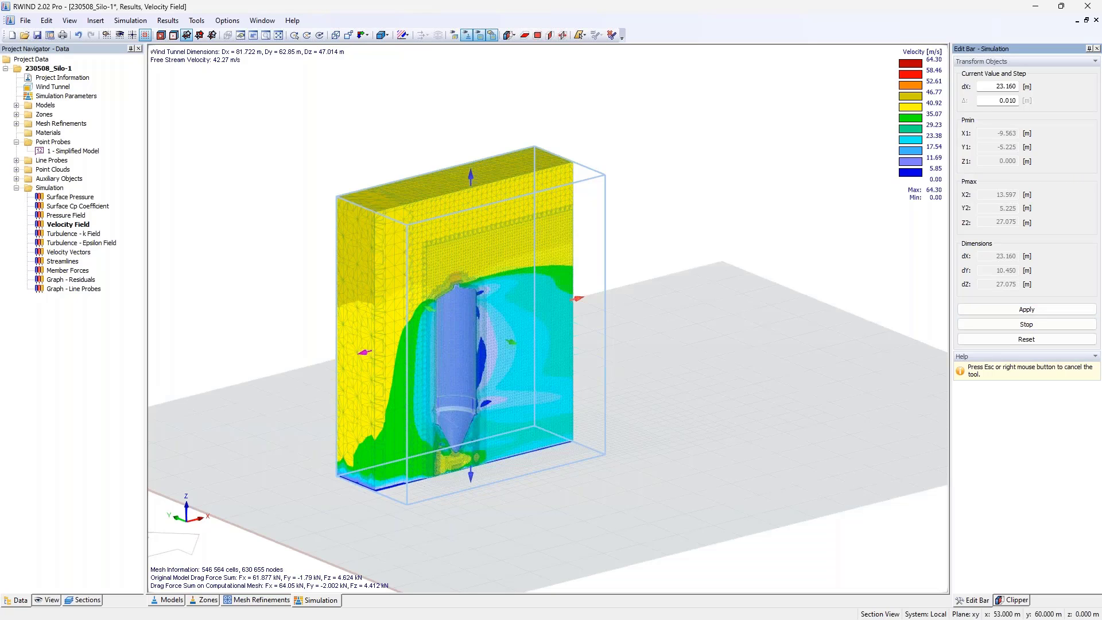
left_click(475, 79)
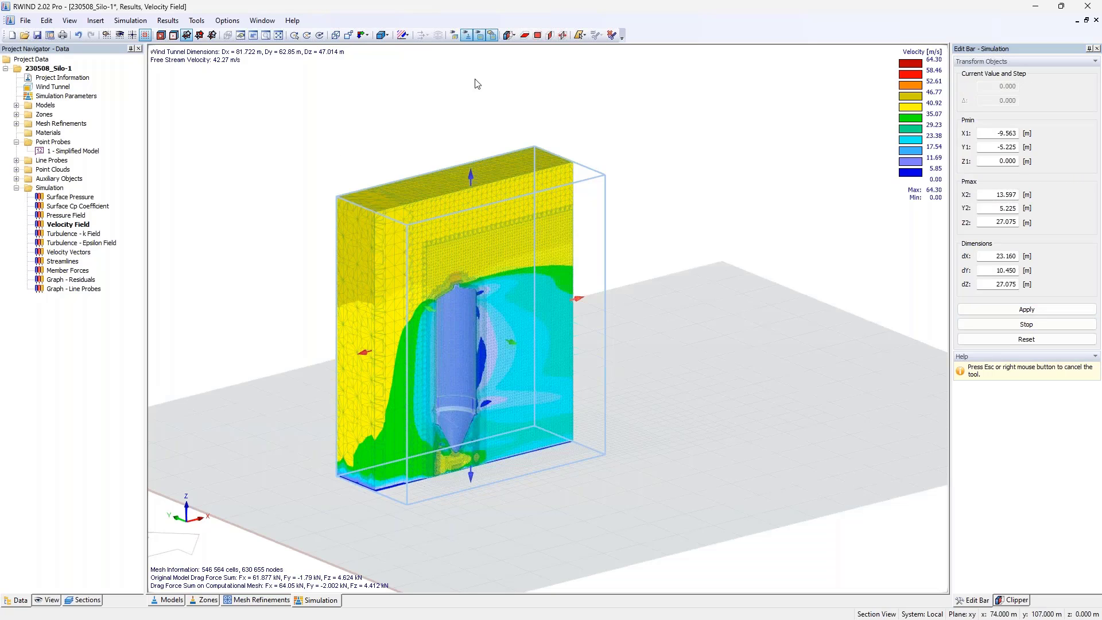
left_click(1018, 327)
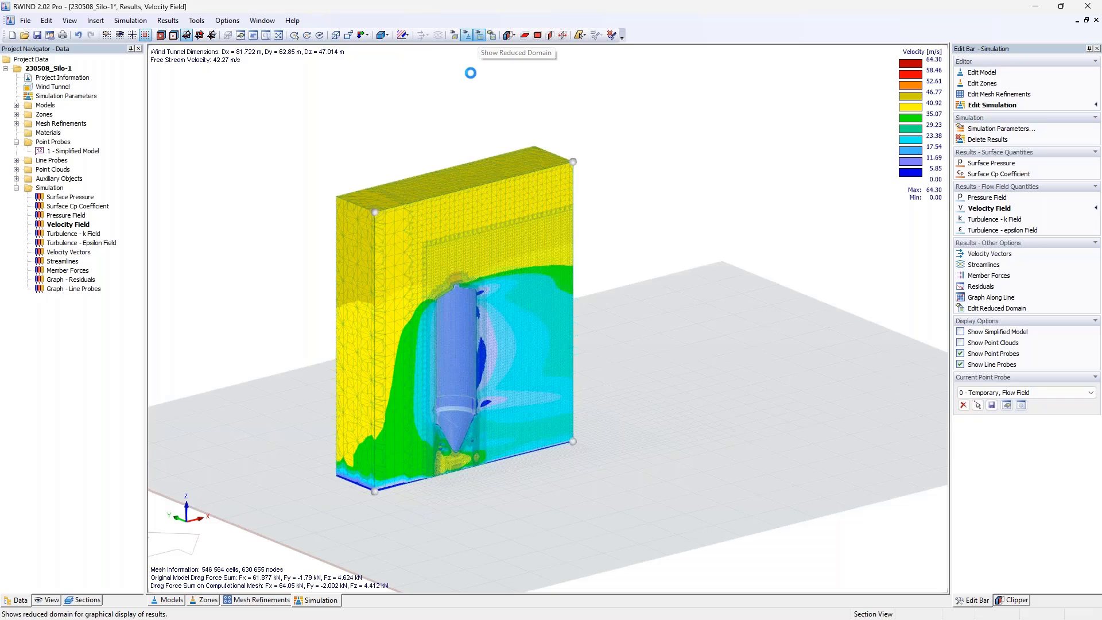
- Toggle the reduced domain and leave it off to display the velocity field in the full wind tunnel
left_click(481, 37)
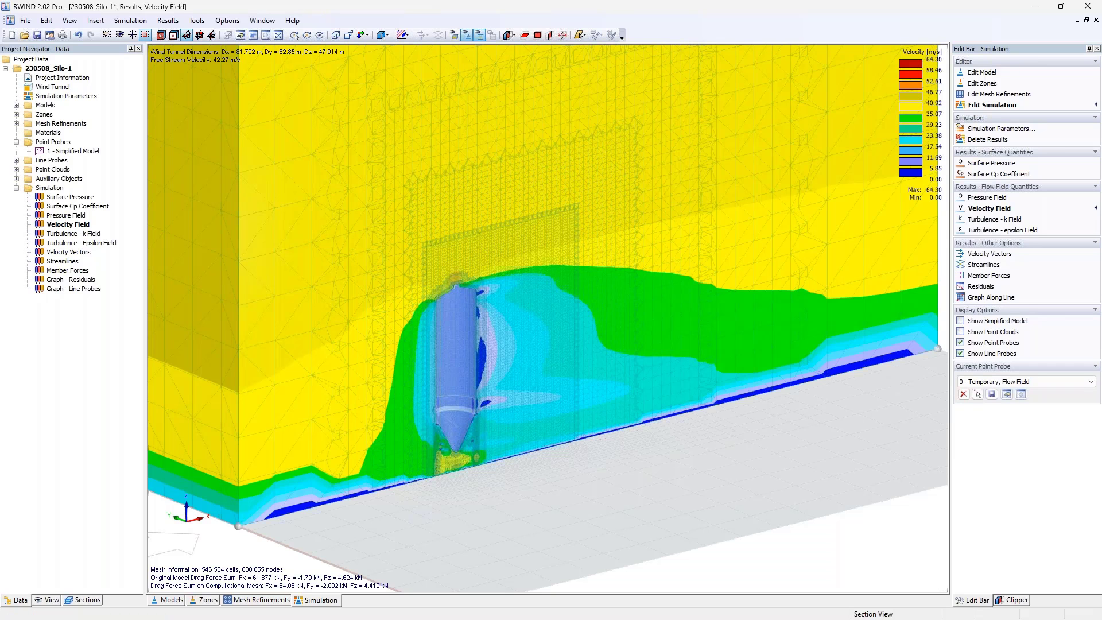
left_click(480, 36)
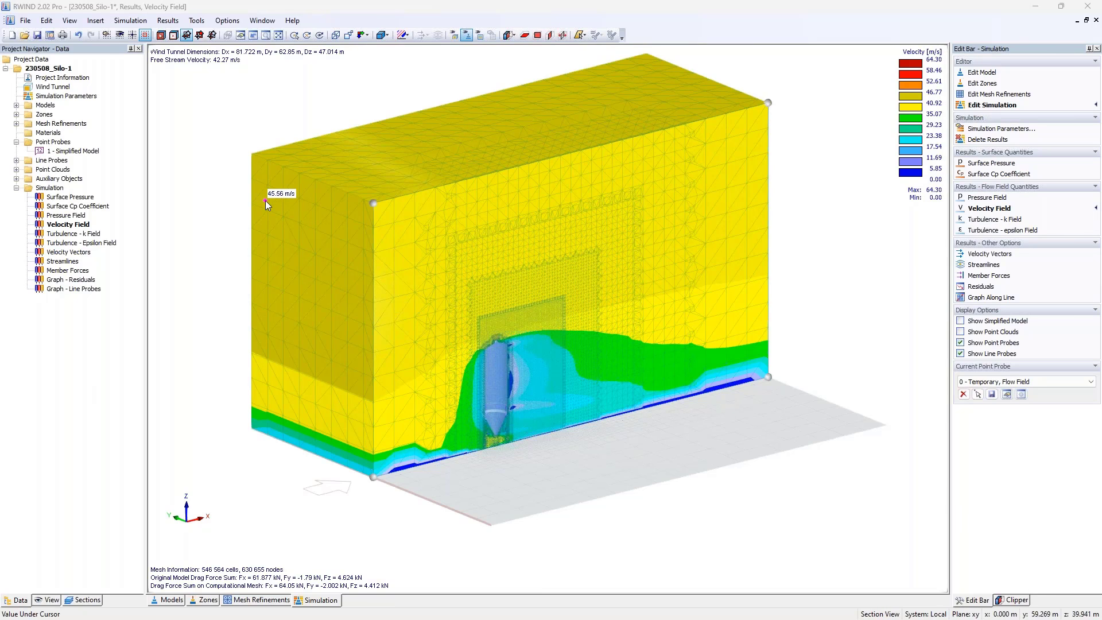
- Open the clipper settings and compare the velocity field sections with the clipper plane aligned to +Z and -Y
left_click(1016, 600)
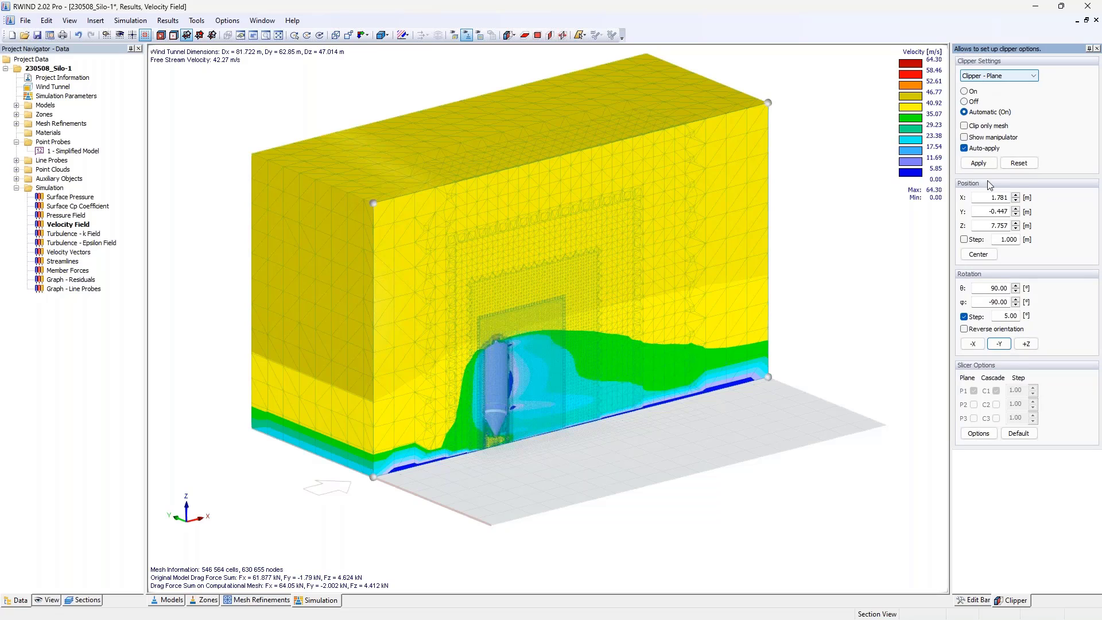
mouse_move(764, 313)
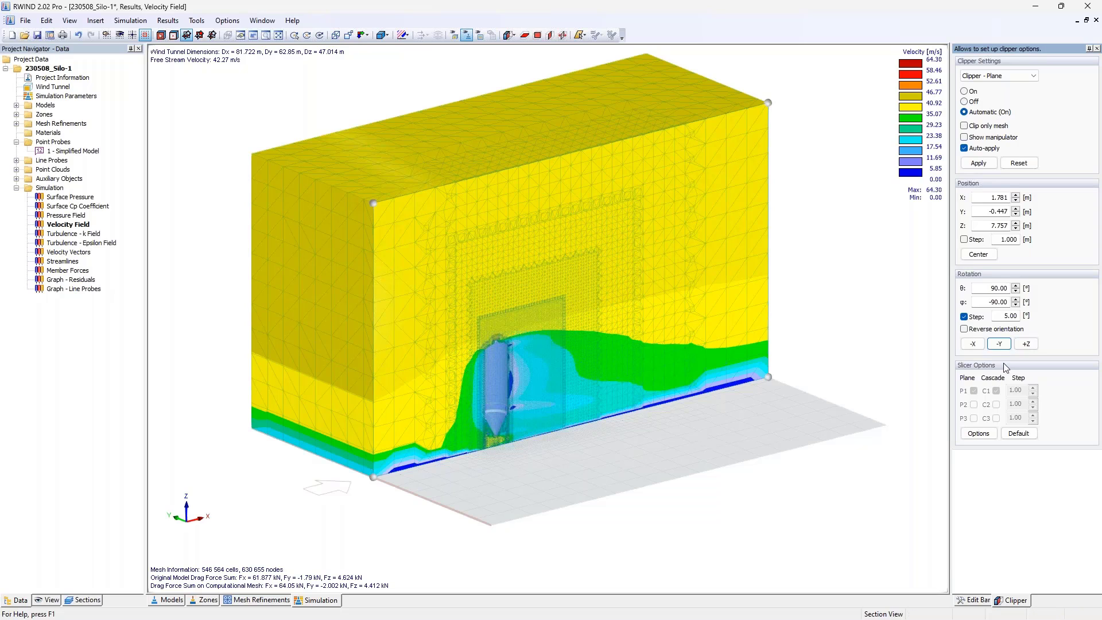
left_click(1026, 344)
left_click(999, 344)
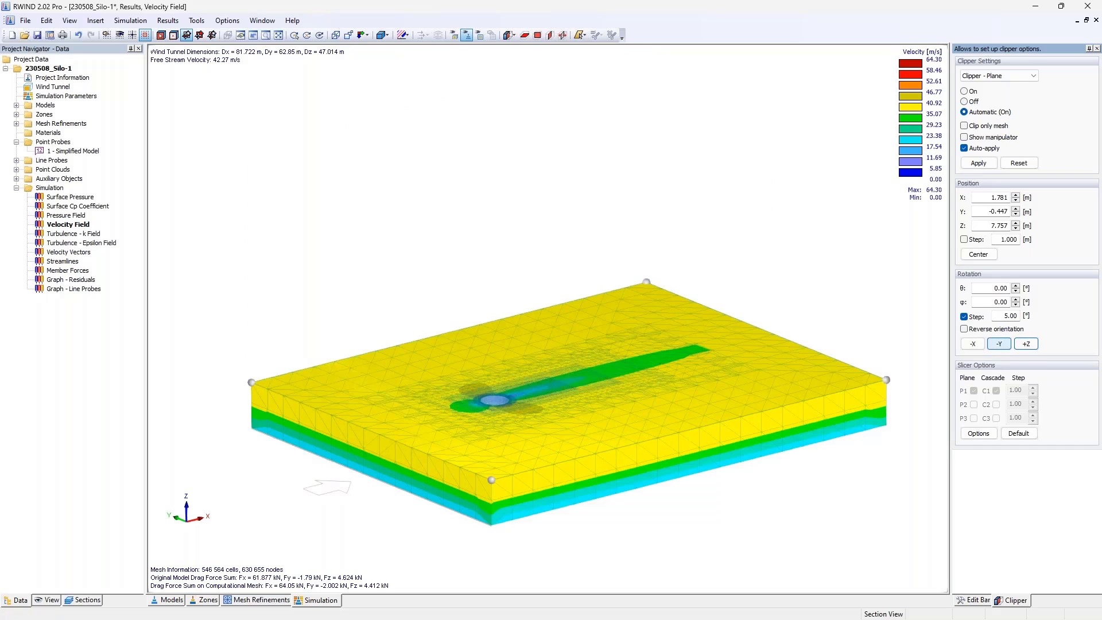
left_click(999, 344)
- Align the clipper plane to -X and move it downstream of the silo to an X position of about 28.67 m
left_click(975, 344)
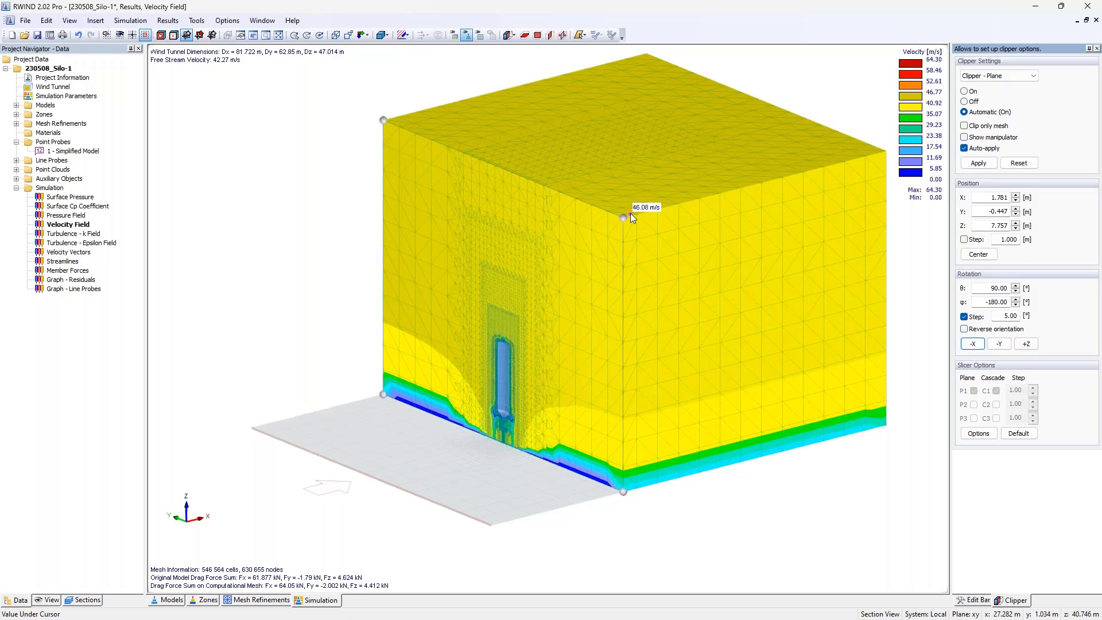
left_click_drag(632, 217, 767, 248)
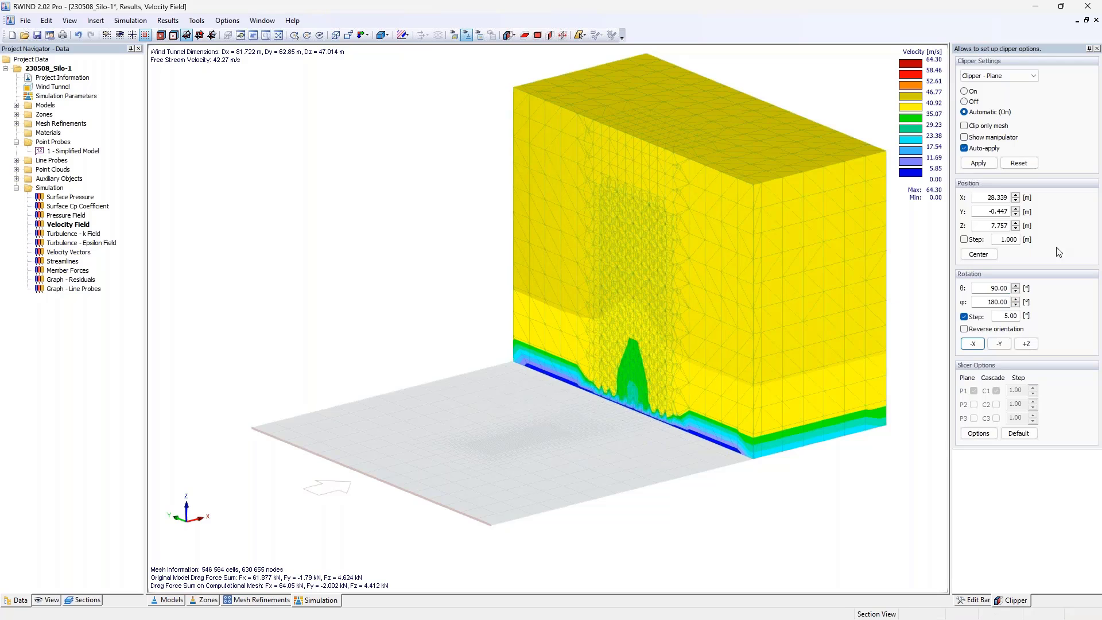
left_click(993, 197)
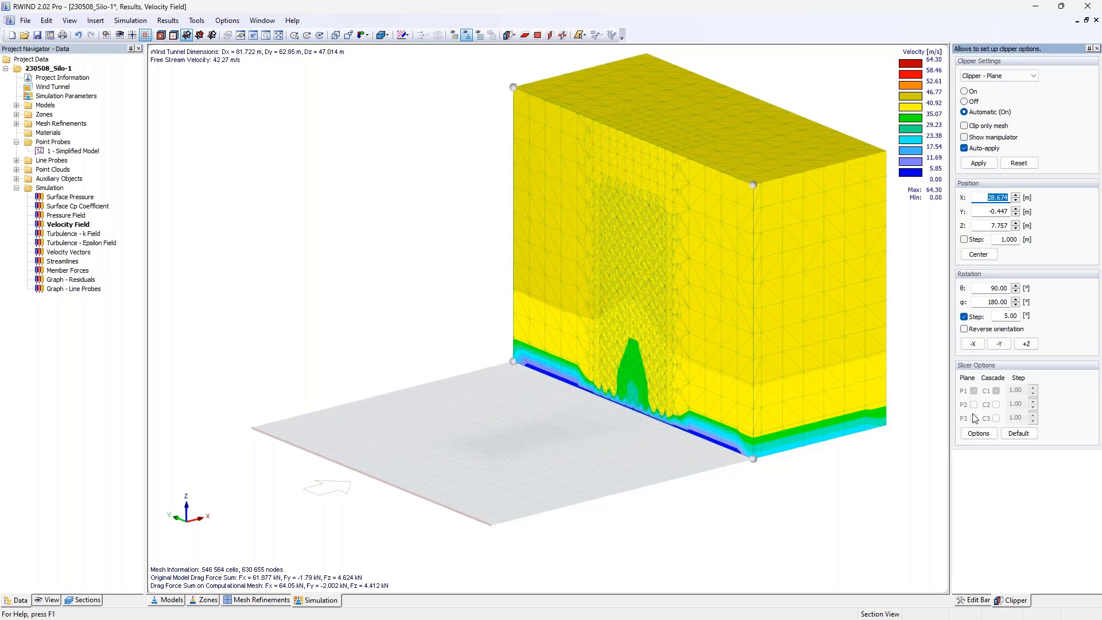
- Display the surface pressure results, turn the plane clipper on and align the plane to -Y
left_click(81, 198)
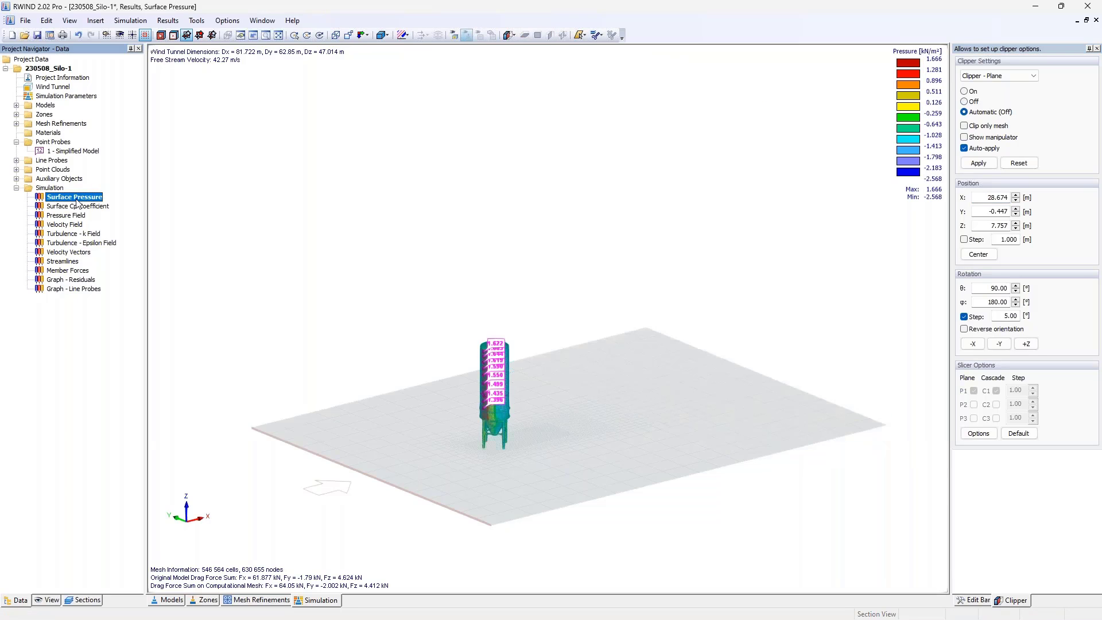
scroll(484, 414, "up", 3)
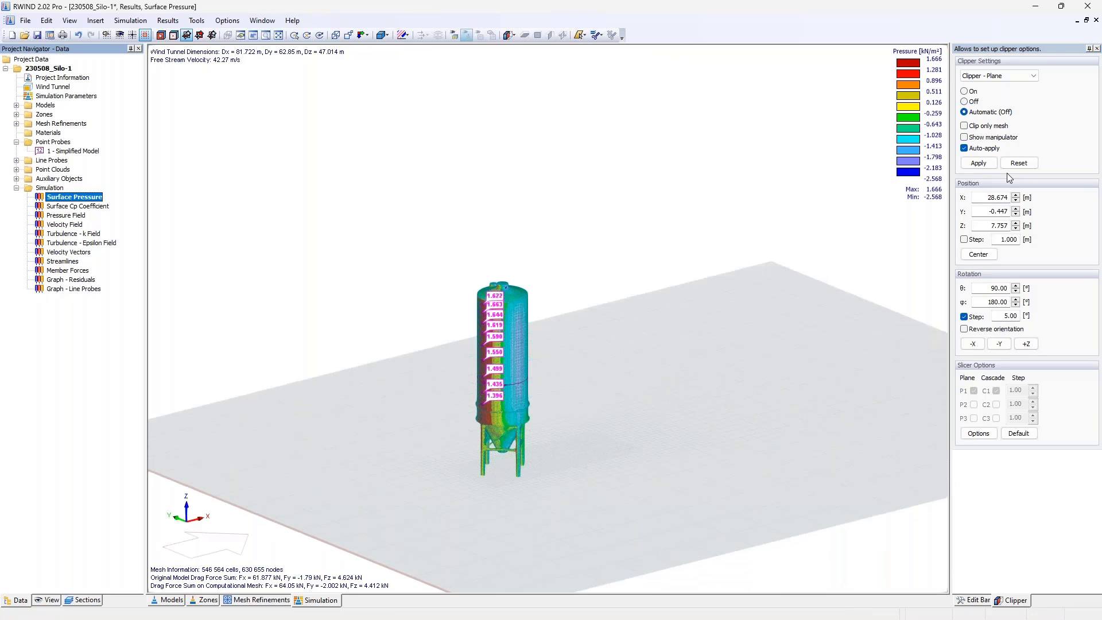
left_click(964, 91)
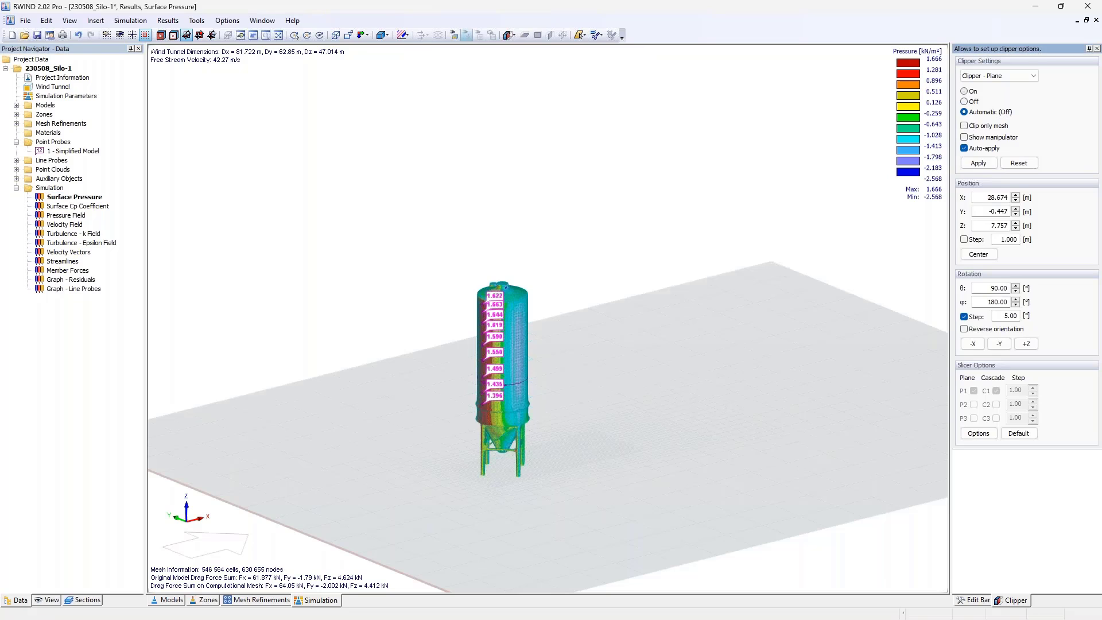
left_click(1000, 344)
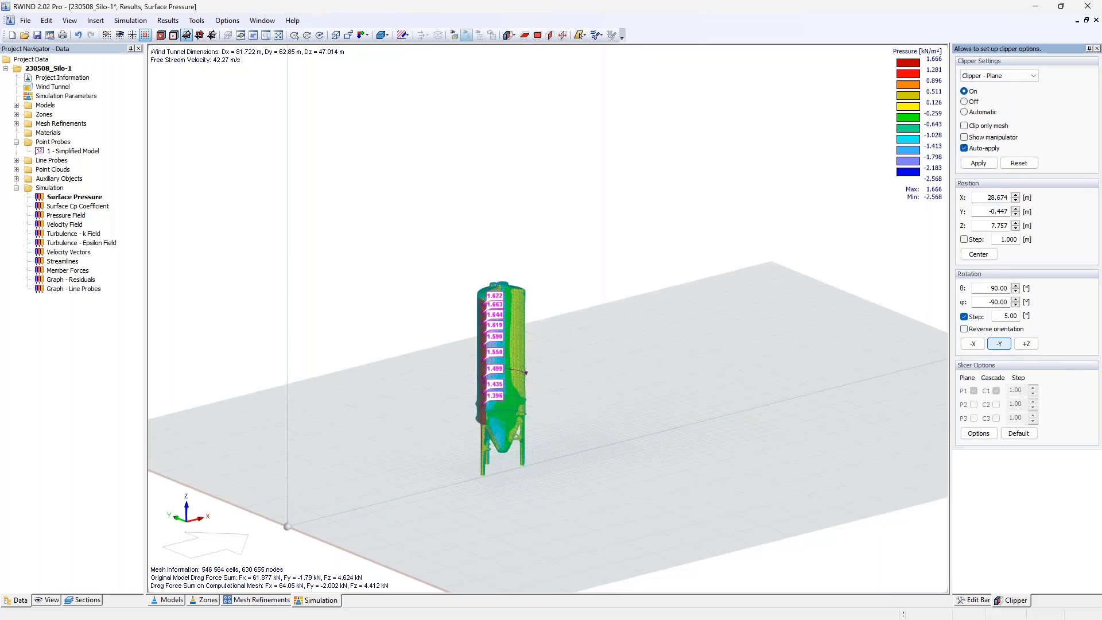
- Show the clipper manipulator and shift the section plane along Y to about 0.72 m, through the silo
left_click(997, 139)
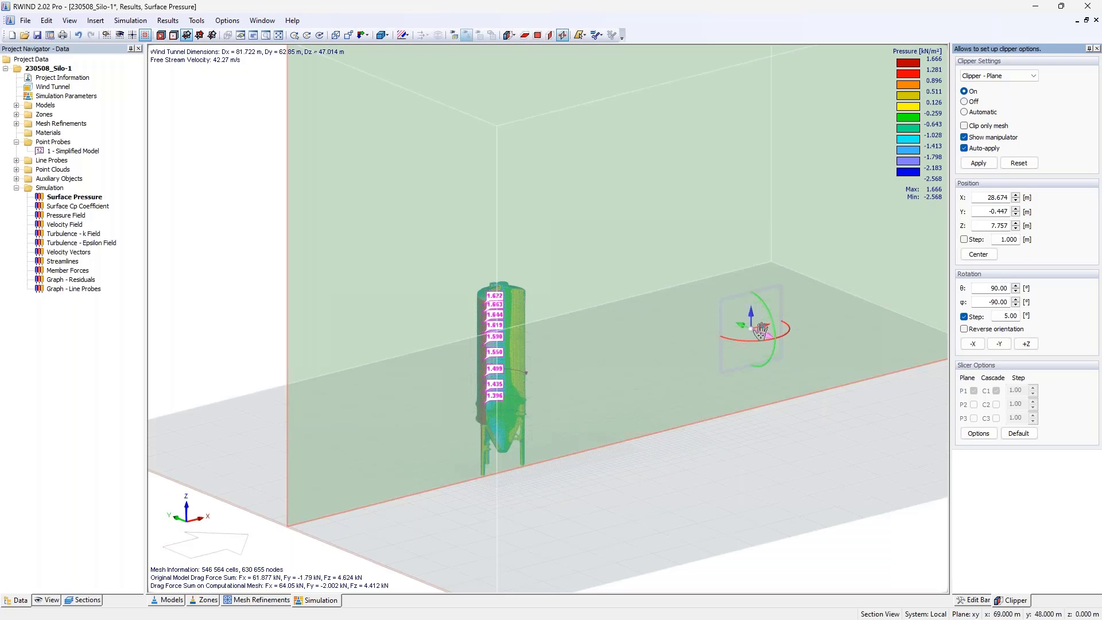
left_click_drag(779, 347, 742, 322)
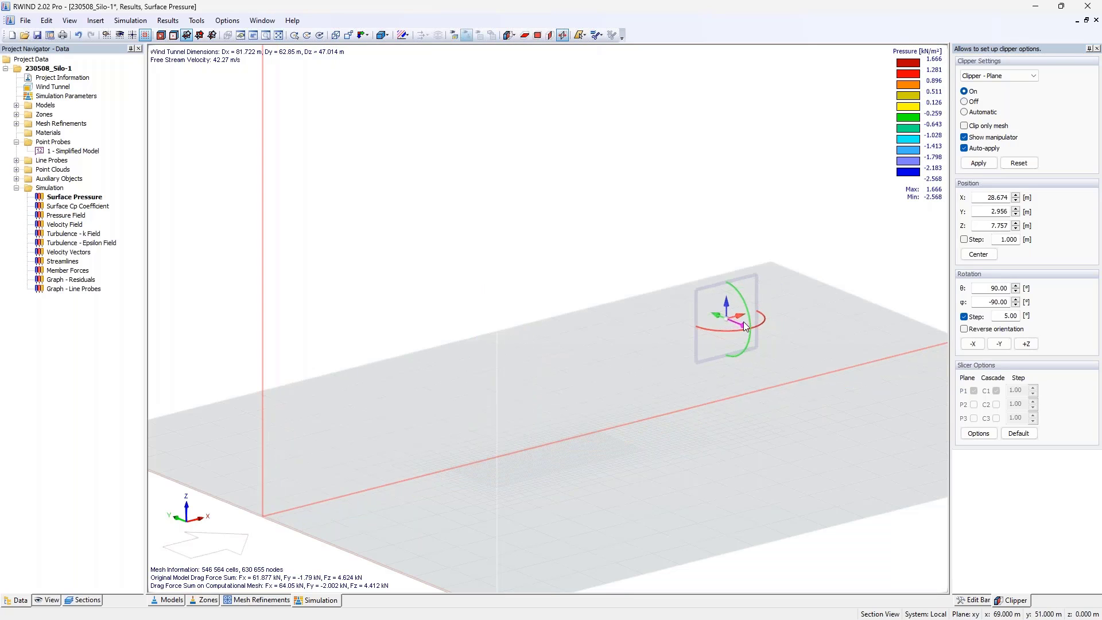
scroll(615, 376, "up", 2)
middle_click_drag(615, 377, 756, 332)
scroll(756, 333, "down", 1)
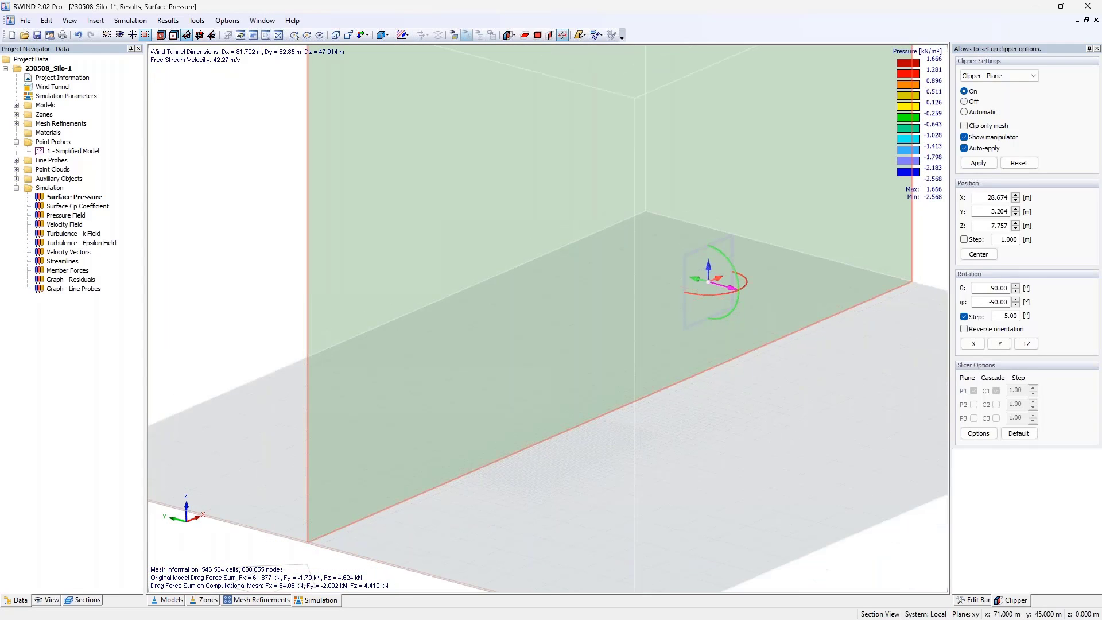
left_click_drag(730, 286, 749, 310)
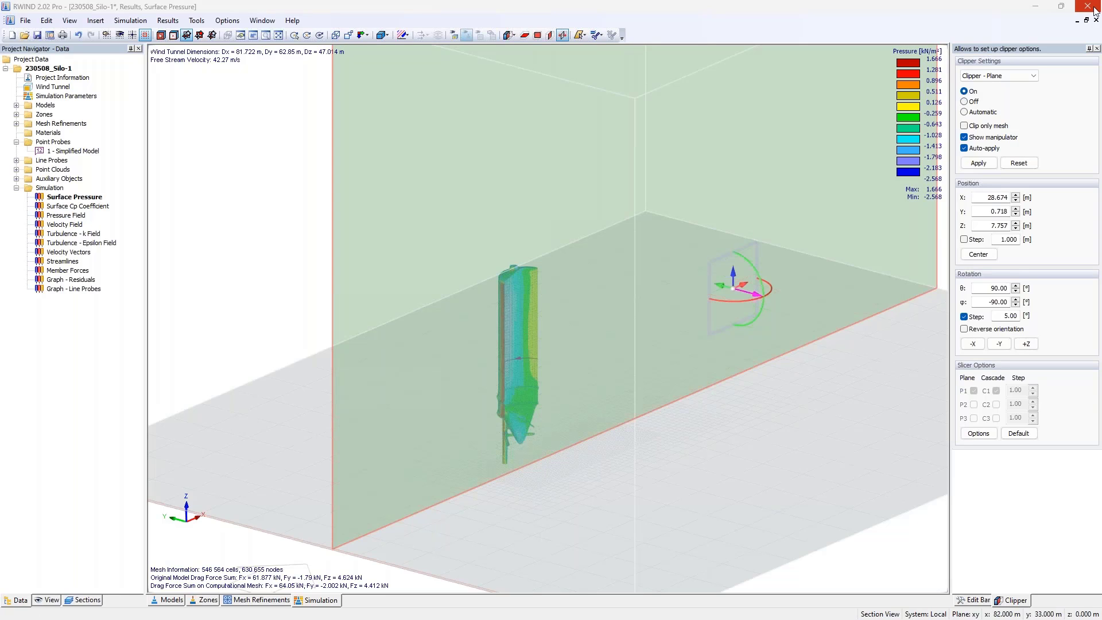
- Close RWIND, return to the silo model in RFEM and toggle the display of loads for LC2
left_click(1090, 5)
left_click(566, 340)
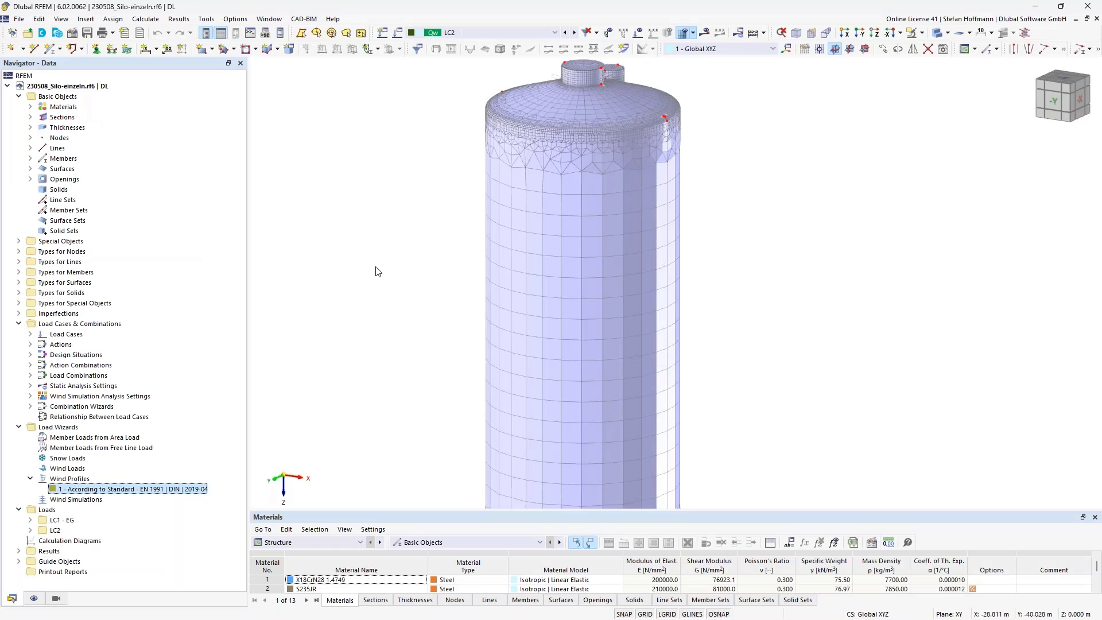
scroll(362, 279, "down", 5)
middle_click_drag(347, 283, 619, 329, "ctrl")
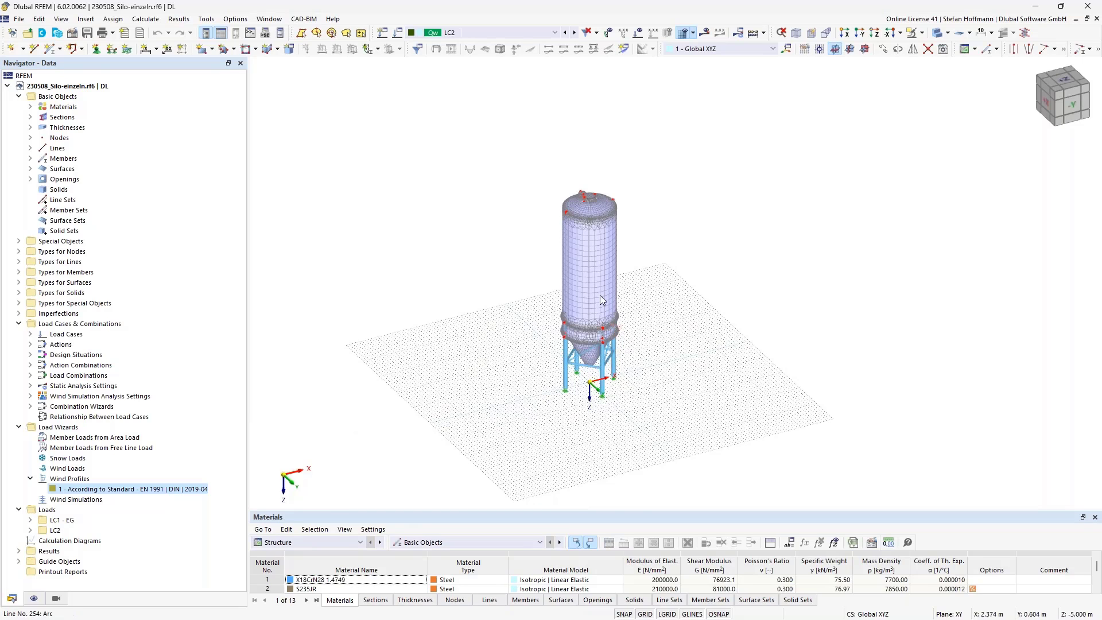
scroll(620, 324, "up", 5)
scroll(621, 310, "down", 5)
middle_click_drag(614, 316, 648, 323, "ctrl")
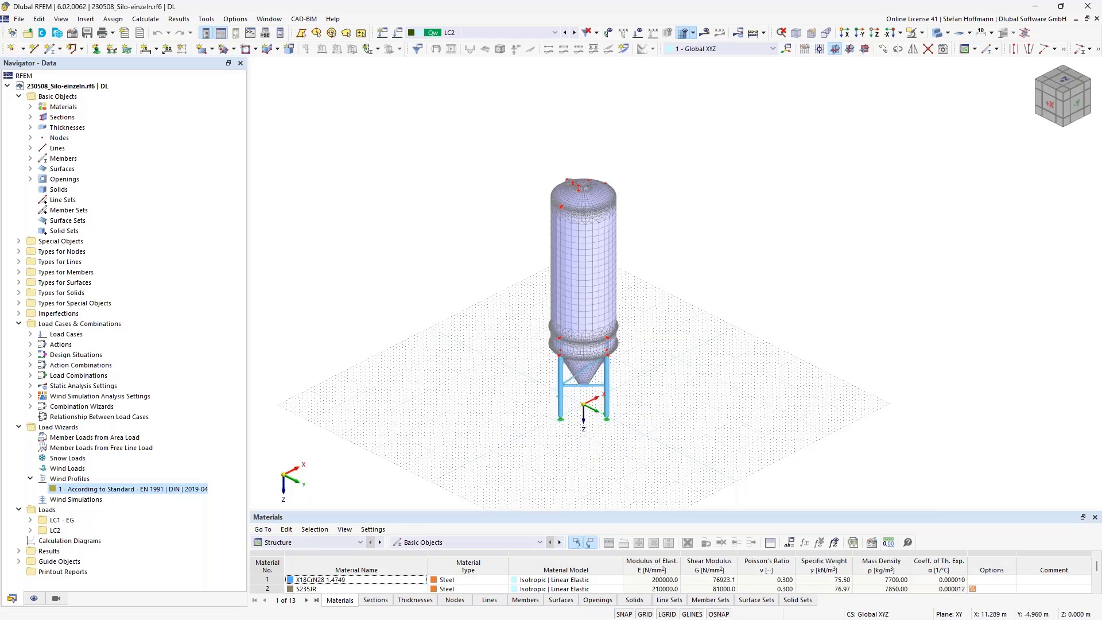
middle_click_drag(647, 325, 598, 219, "ctrl")
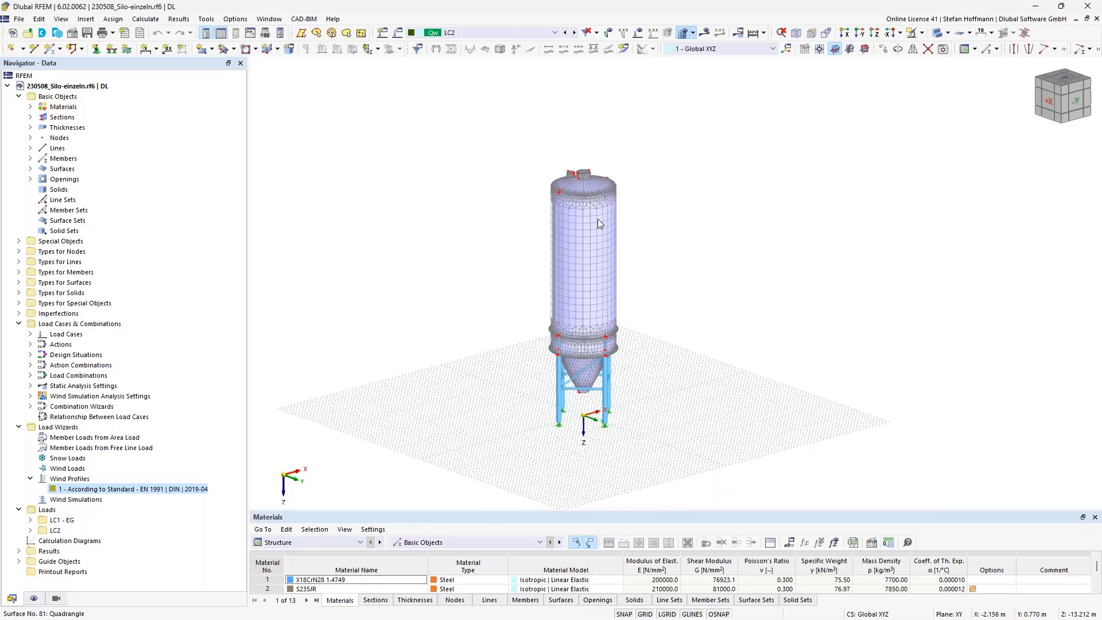
left_click(638, 35)
left_click(639, 35)
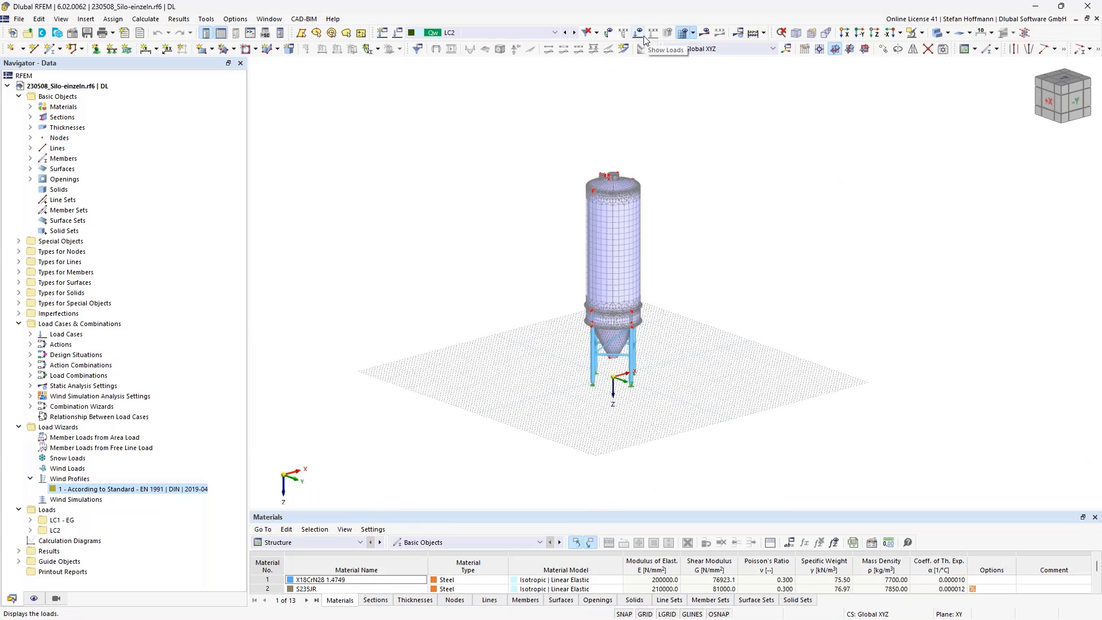
- Review the wind simulation options in the mesh settings, including level of detail and optimized member topology, and close the settings without changes
left_click(146, 19)
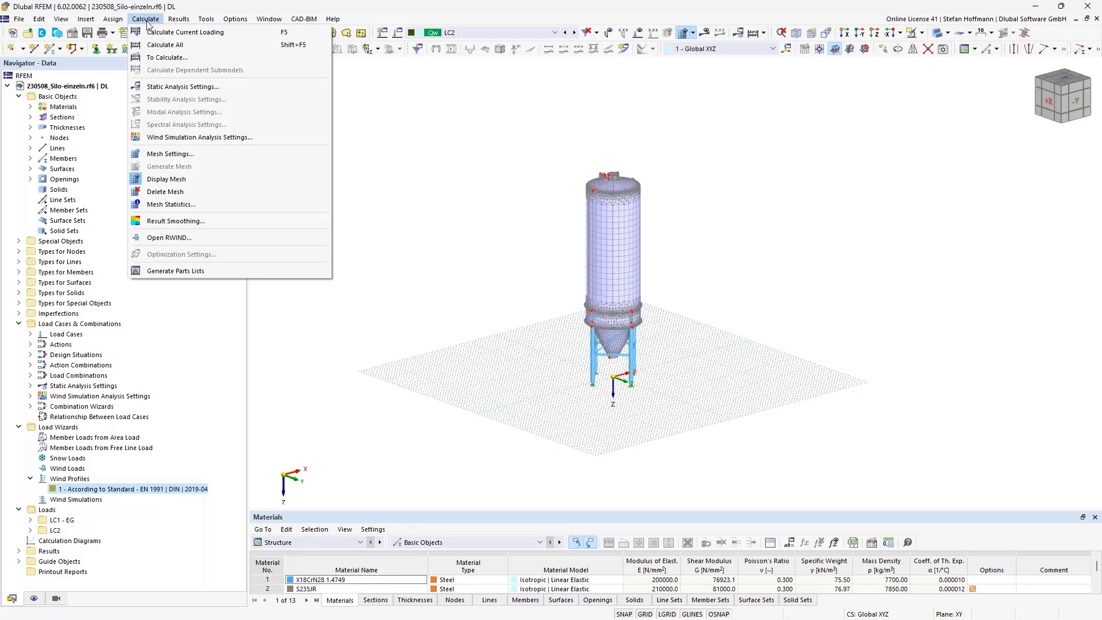
left_click(176, 155)
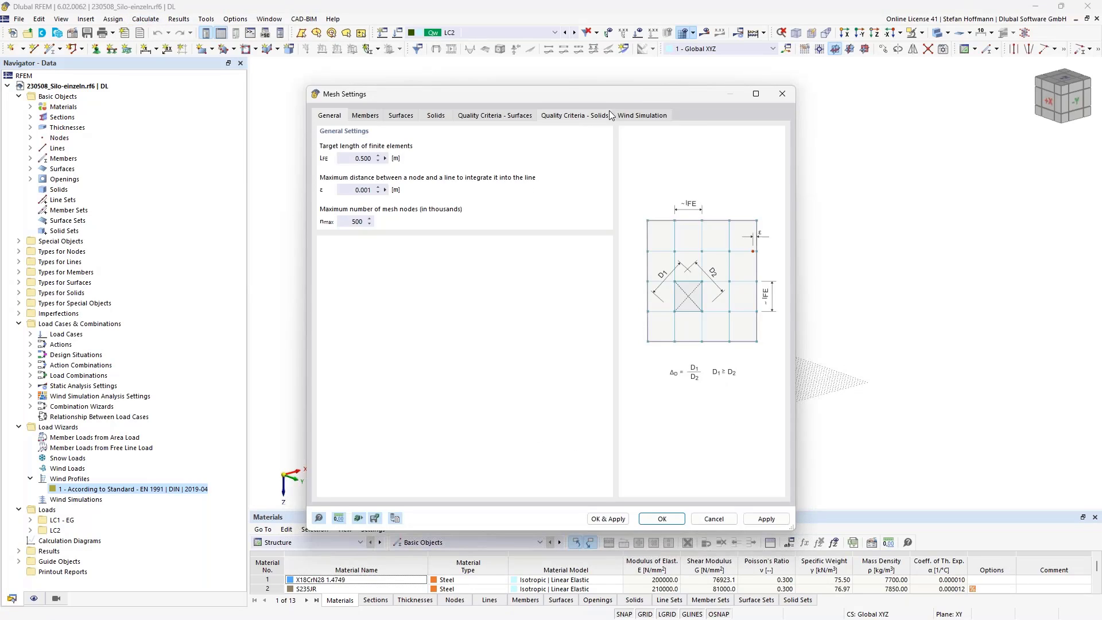
left_click(641, 116)
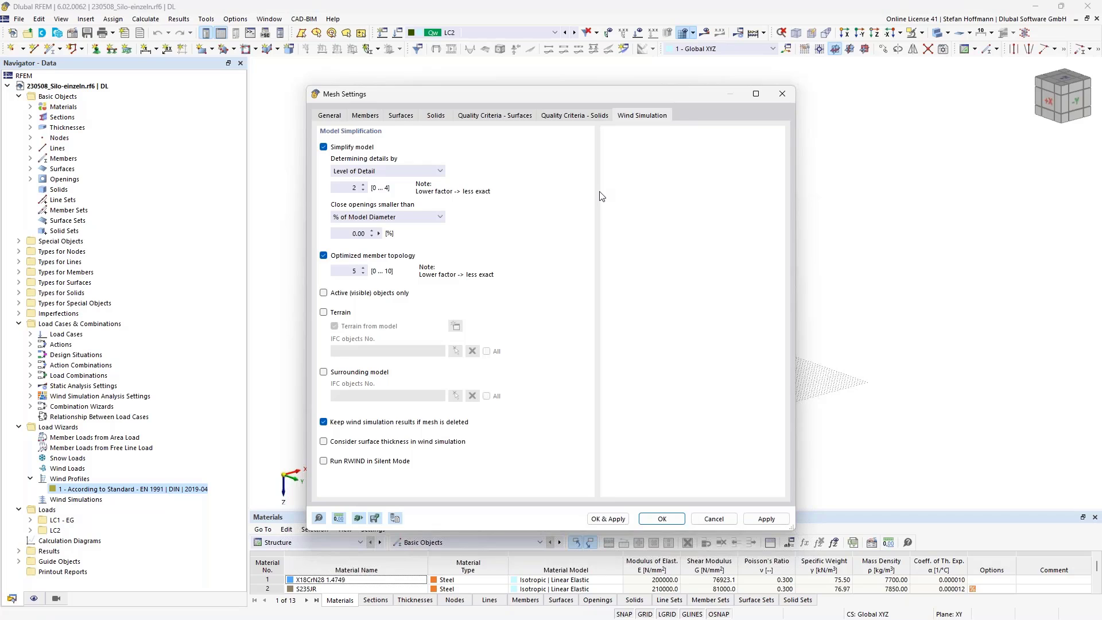
double_click(355, 188)
double_click(365, 272)
left_click_drag(515, 97, 267, 105)
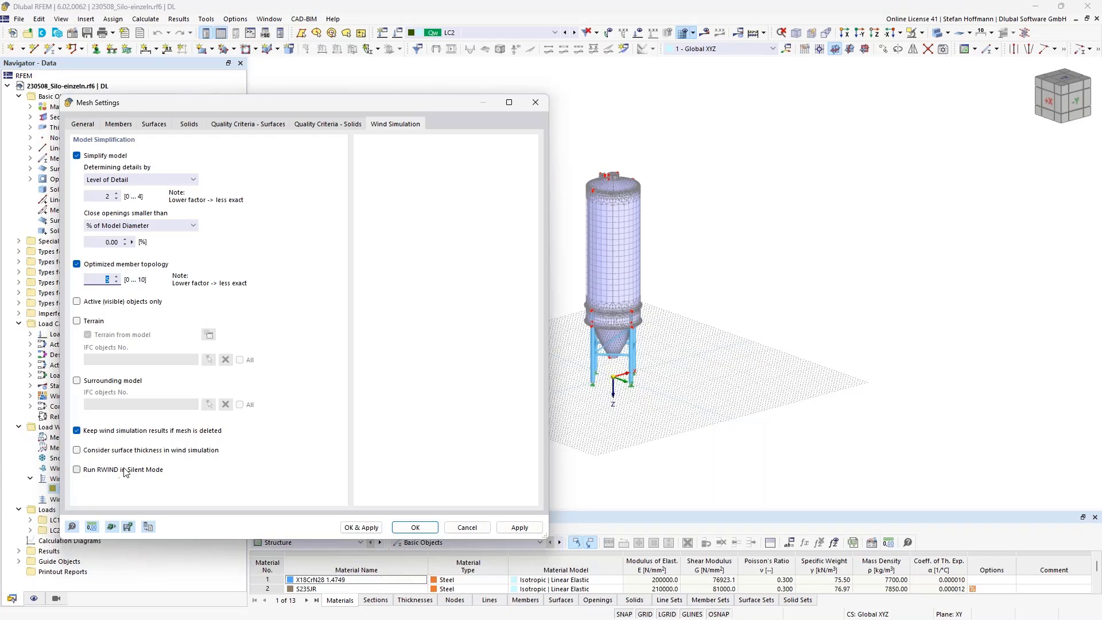
left_click(537, 103)
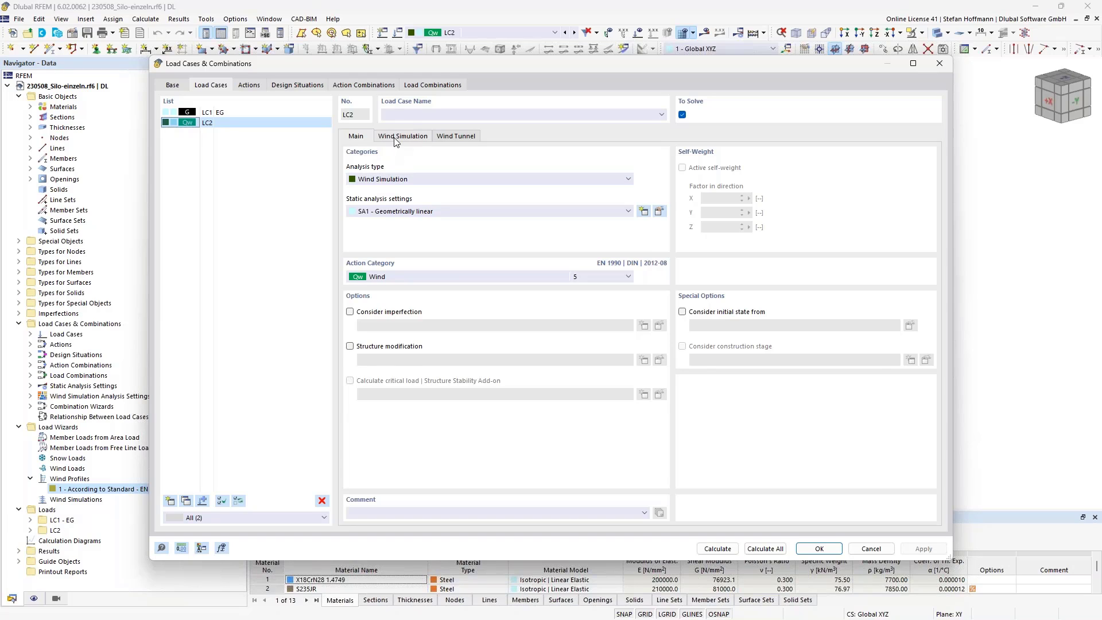
- Examine LC2's wind simulation analysis settings WA1, including steady flow and residue monitoring parameters, and close them
left_click(427, 138)
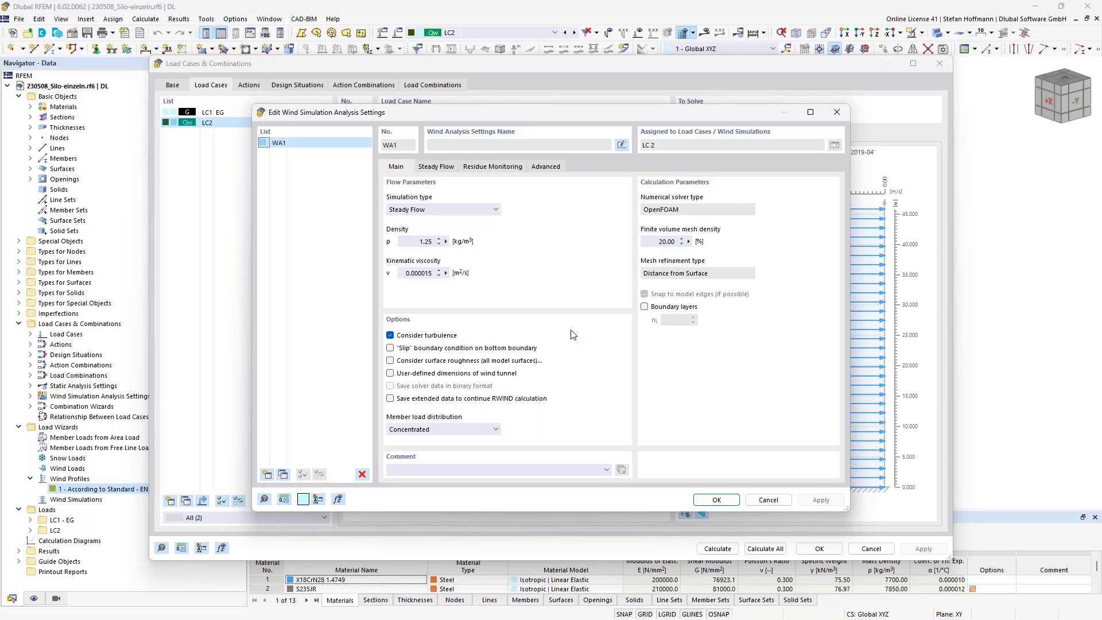
left_click(450, 167)
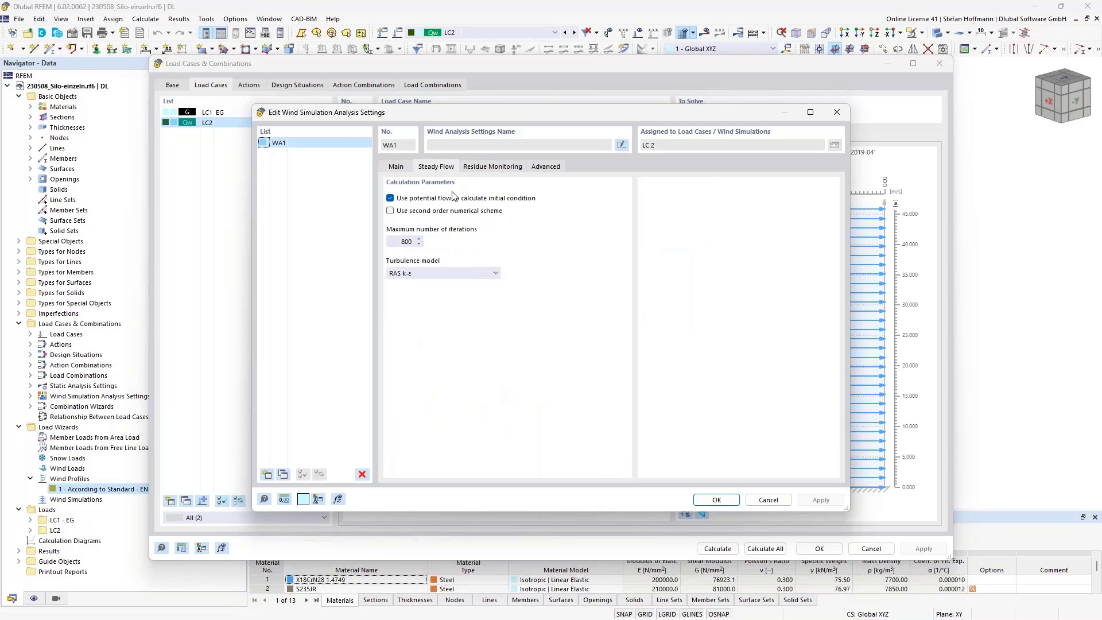
left_click(391, 242)
left_click(545, 166)
left_click(508, 168)
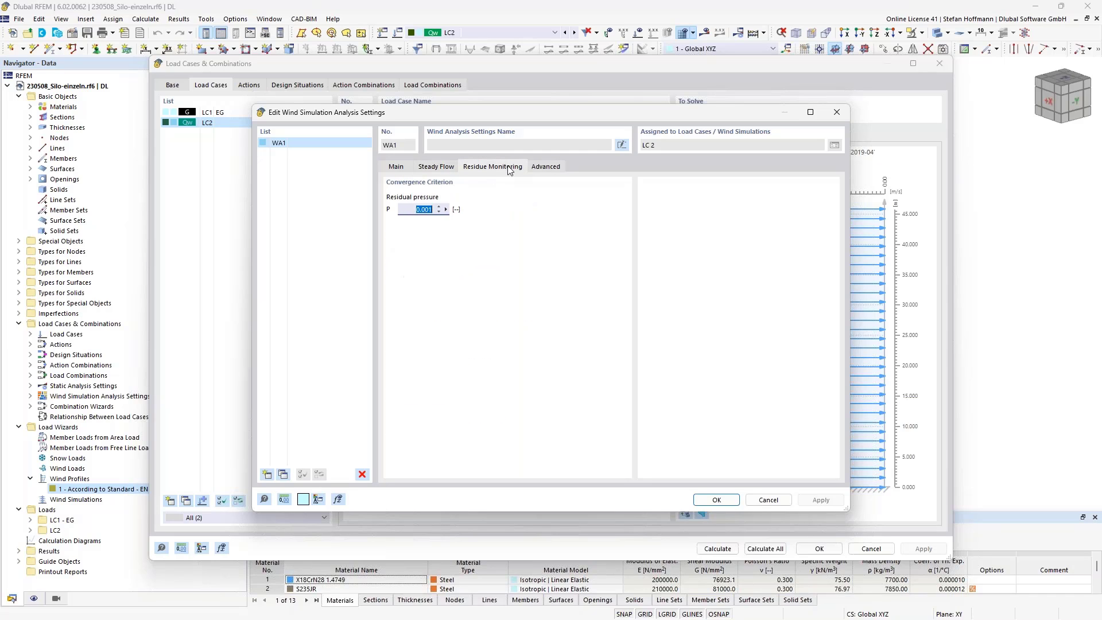
left_click(437, 167)
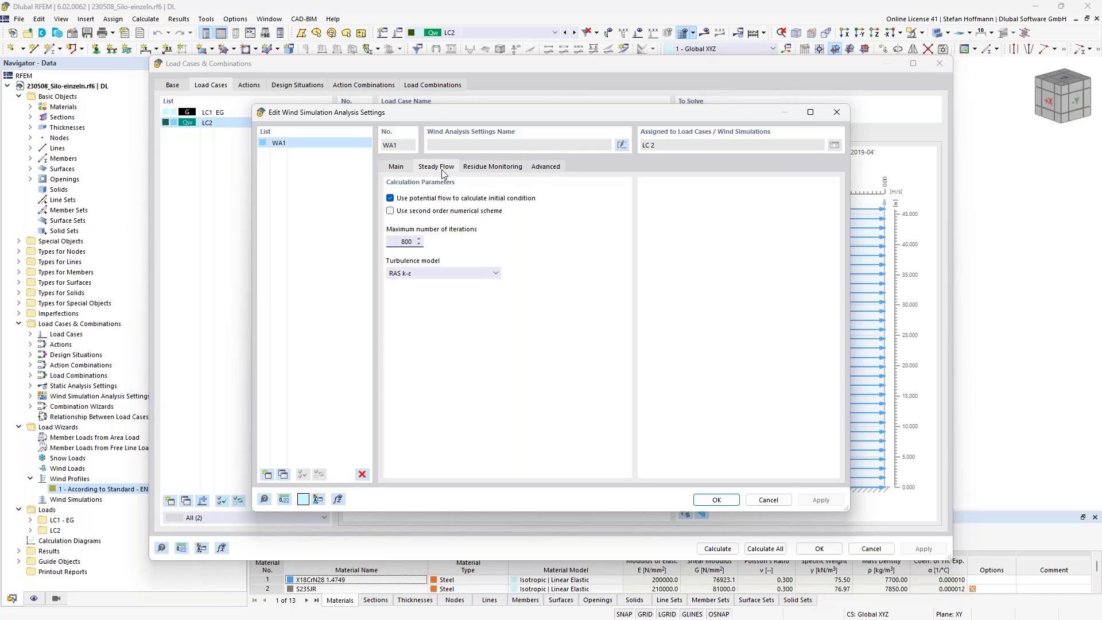
left_click(837, 114)
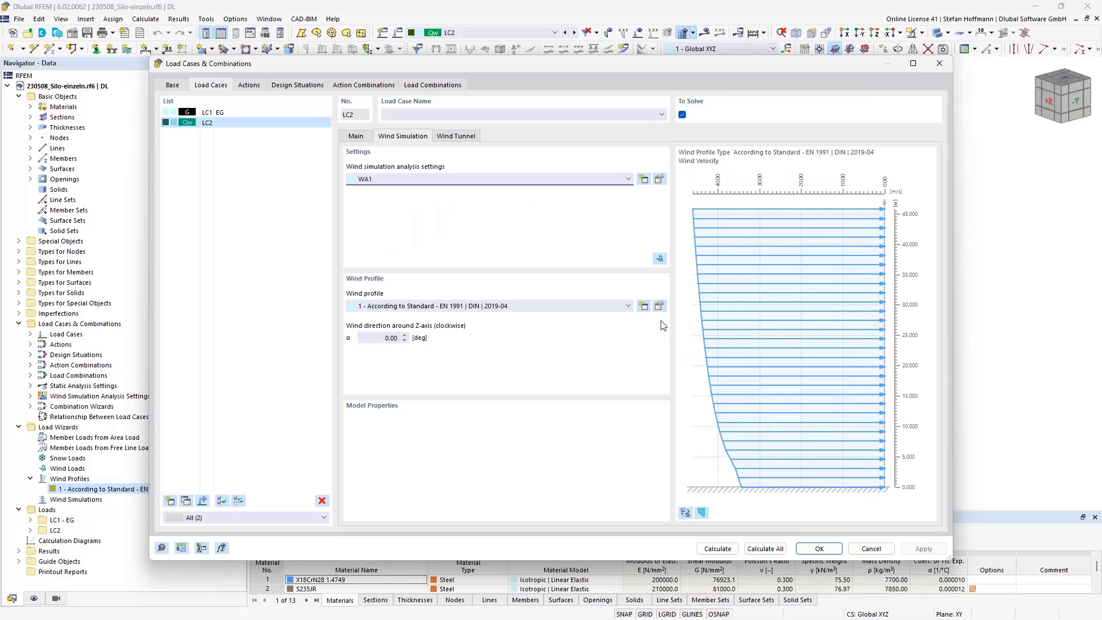
- Review the EN 1991 wind profile assigned to LC2, and close the profile and the load case settings
left_click(660, 305)
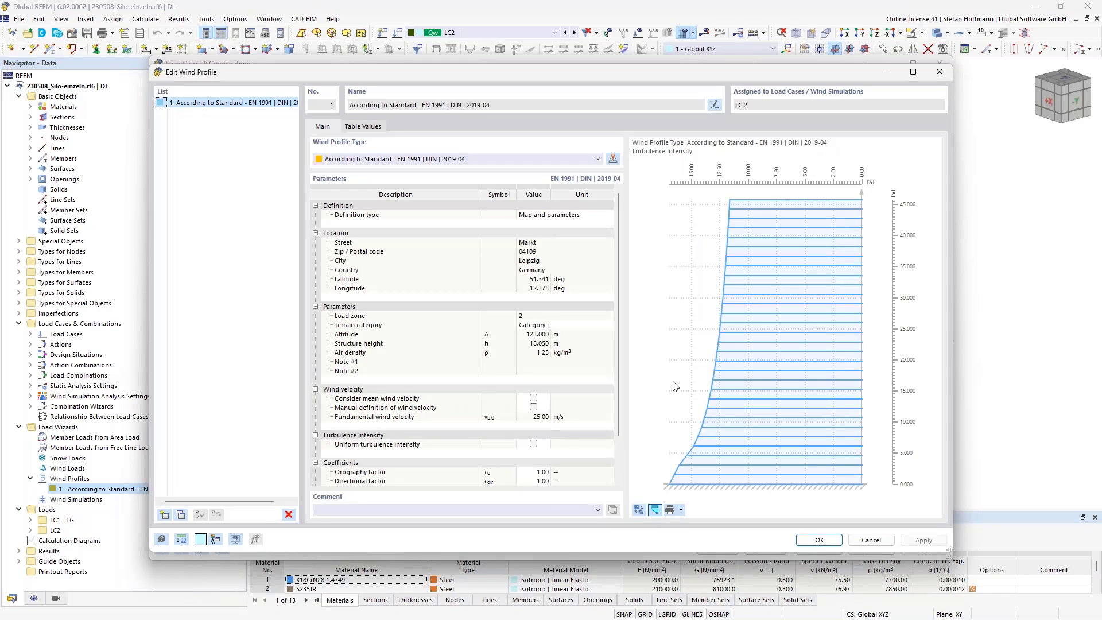
left_click(939, 71)
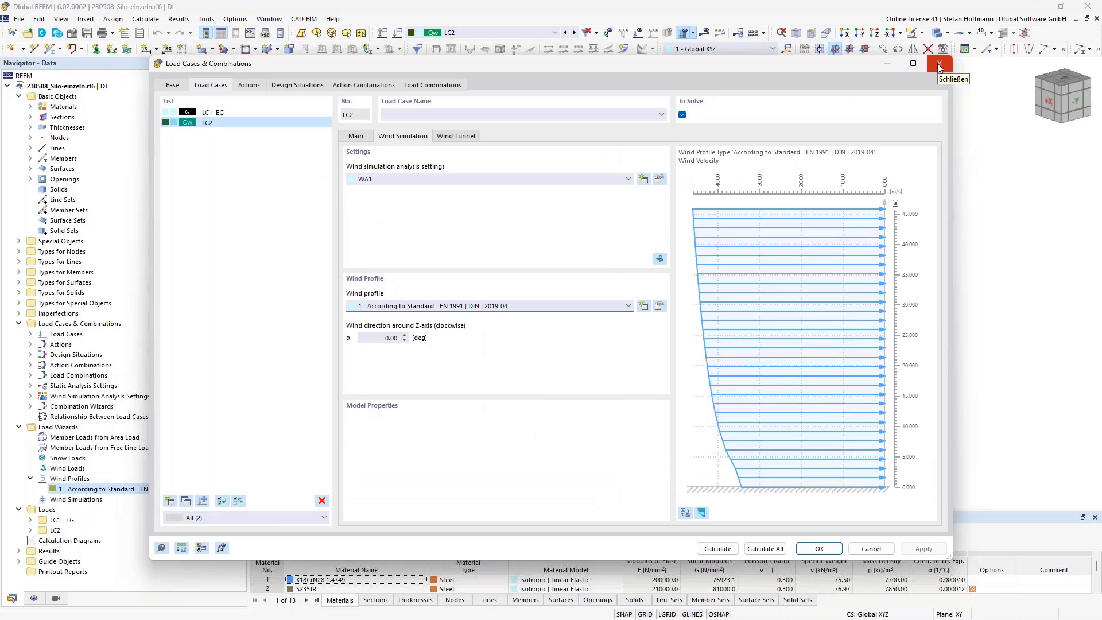
left_click(939, 65)
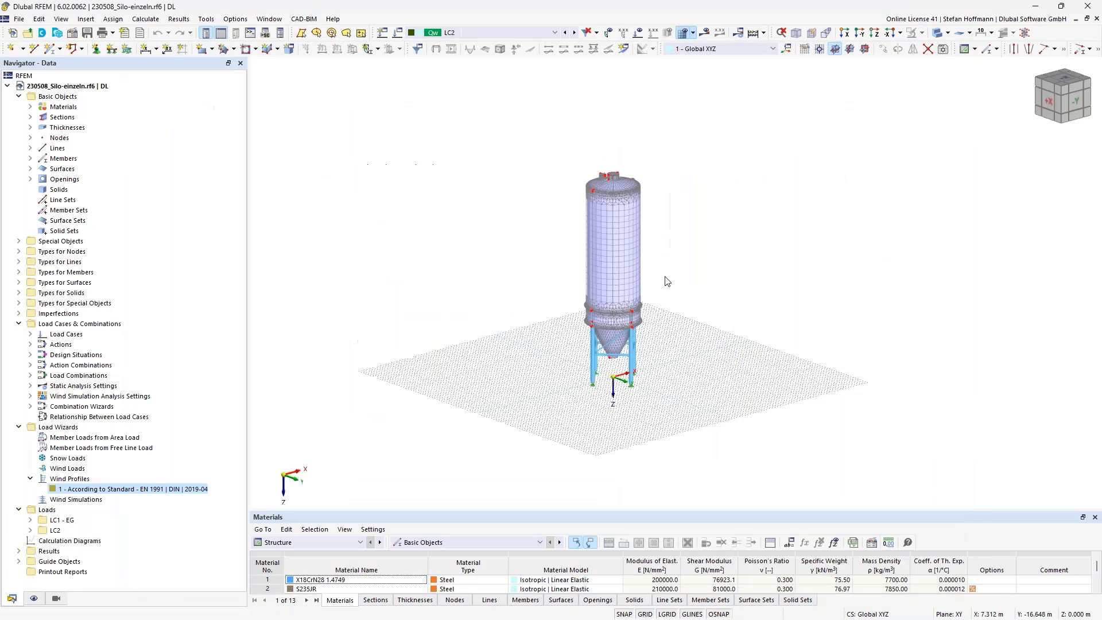
- Set up a uniform wind simulation load wizard with WA1, a 45° step angle and a 180° end angle
left_click(411, 35)
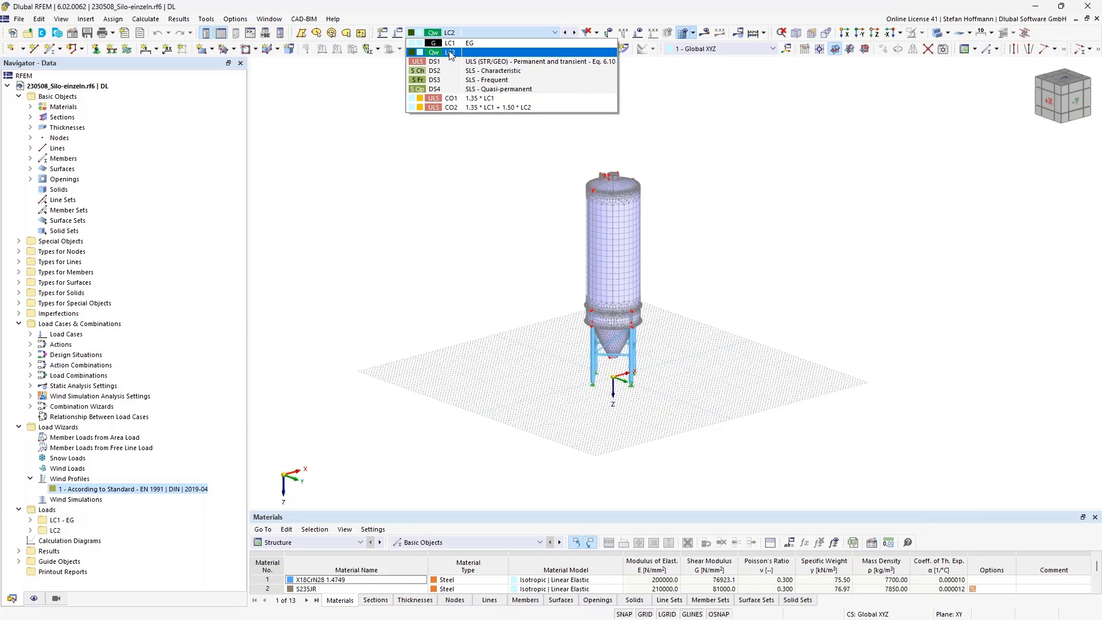
left_click(476, 166)
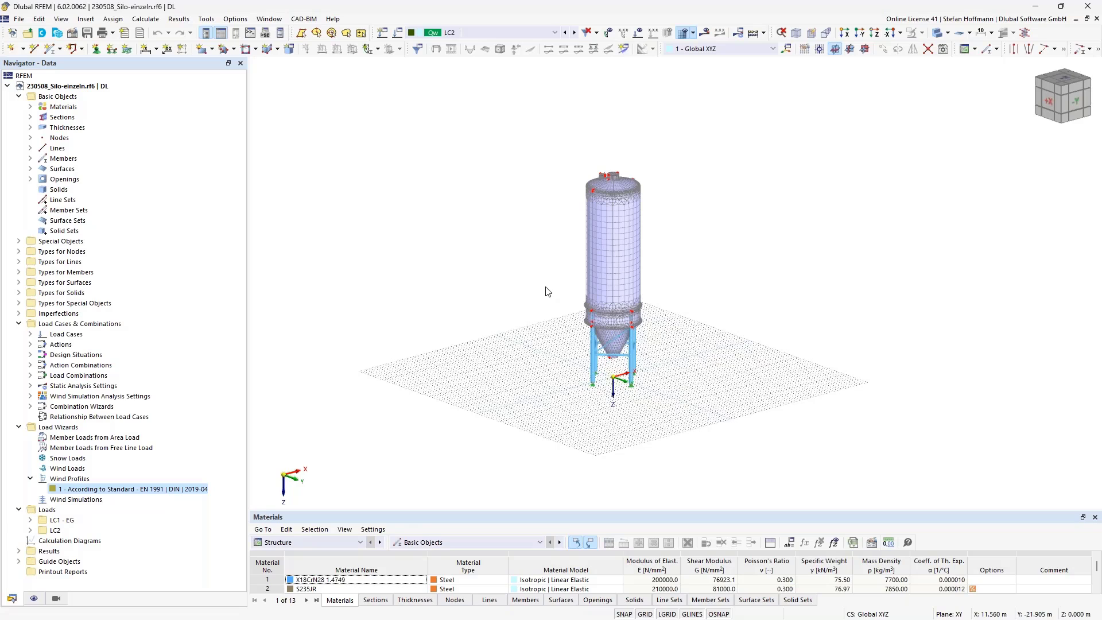
left_click(78, 500)
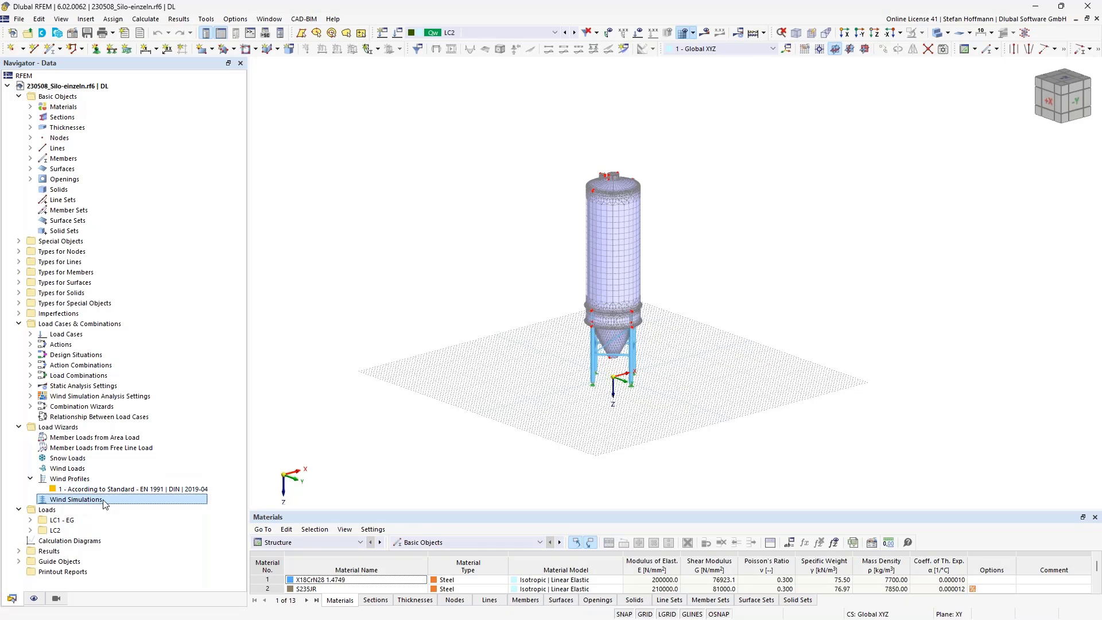
double_click(105, 500)
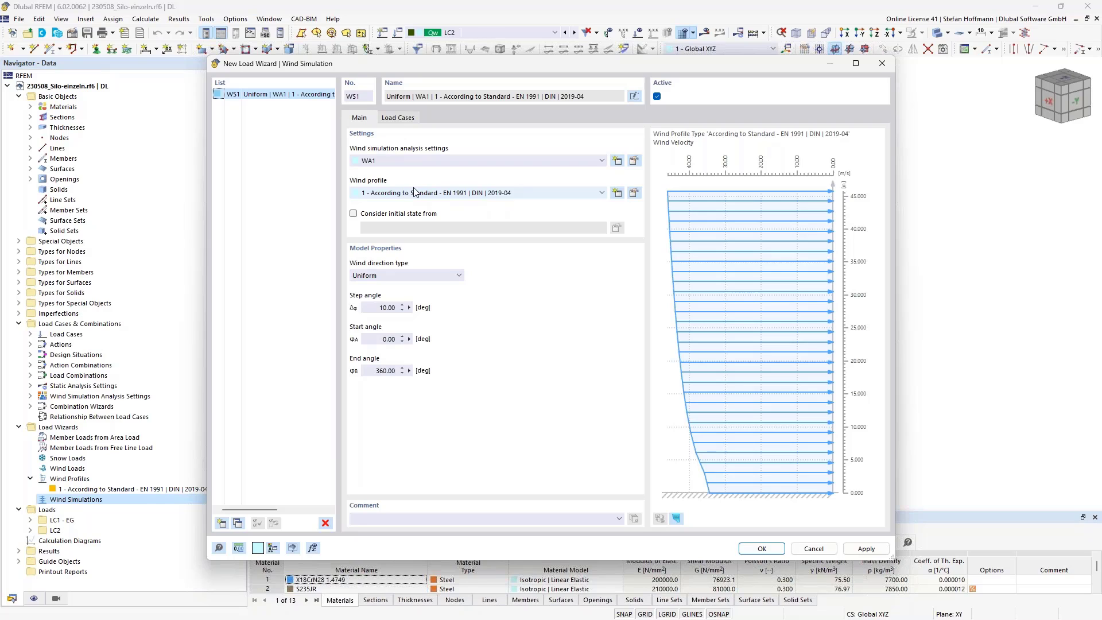
left_click(380, 308)
type("45")
left_click(364, 371)
left_click_drag(374, 372, 419, 374)
type("180")
- Review the load cases and wind directions planned by the wind simulation wizard, and discard the wizard
left_click(398, 118)
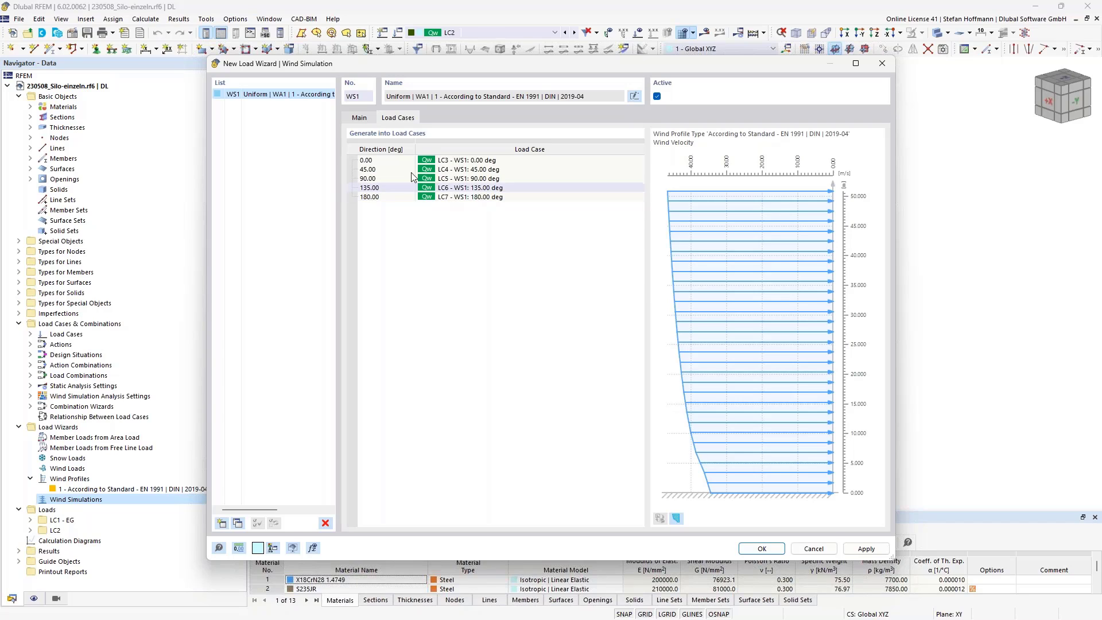
left_click(359, 118)
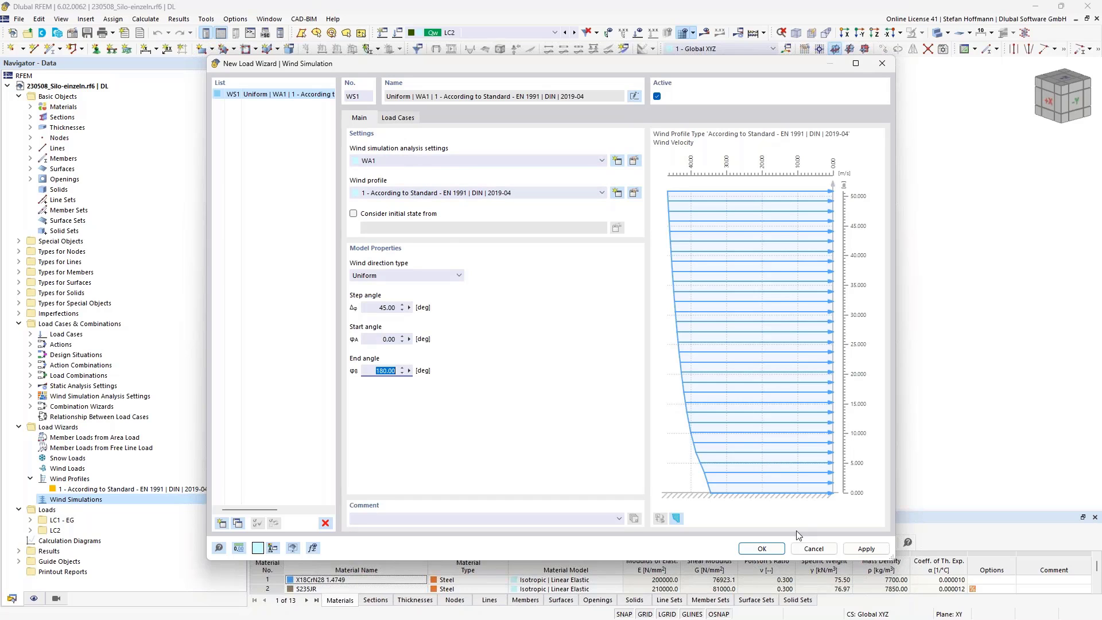
left_click(814, 548)
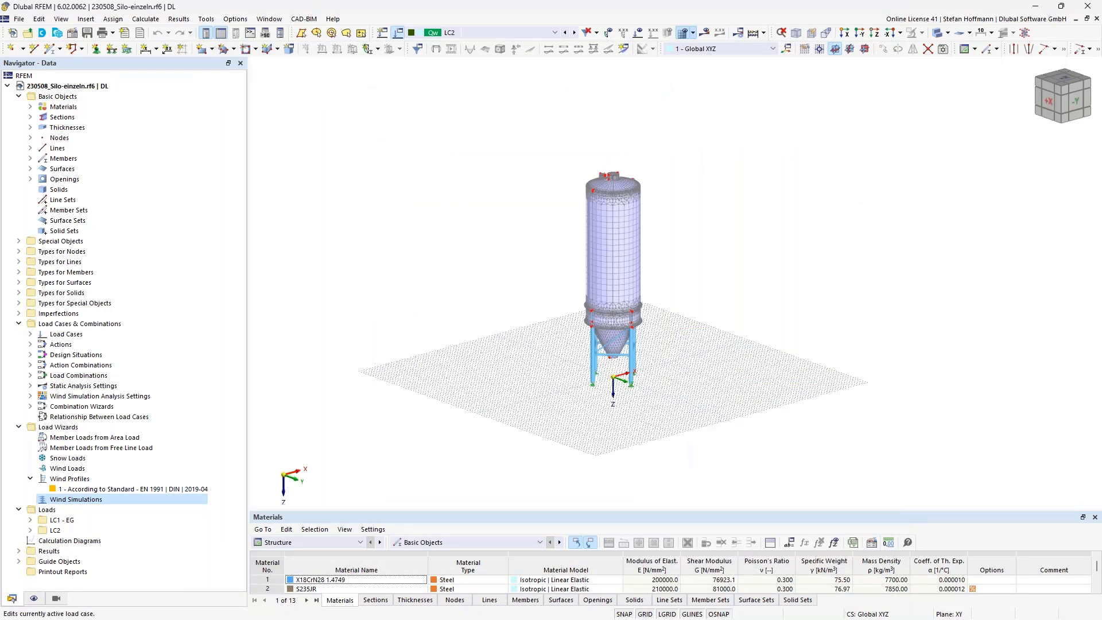
- Copy wind load case LC2 as LC3 and set the copy's wind direction around the Z-axis to 15°
left_click(398, 33)
left_click(190, 501)
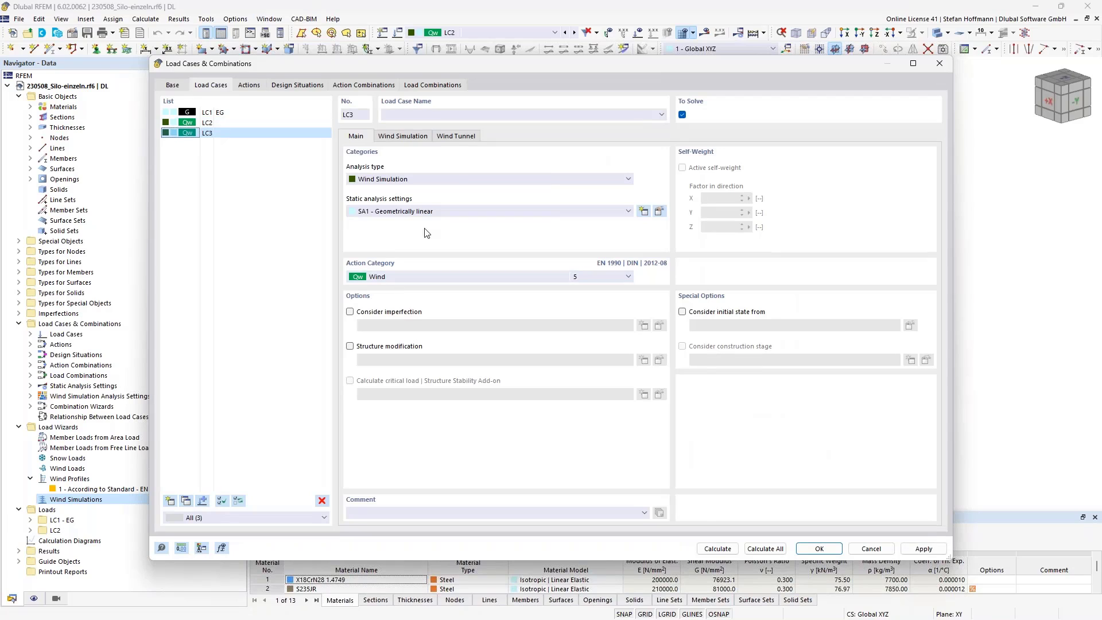
left_click(417, 137)
left_click(380, 339)
type("15")
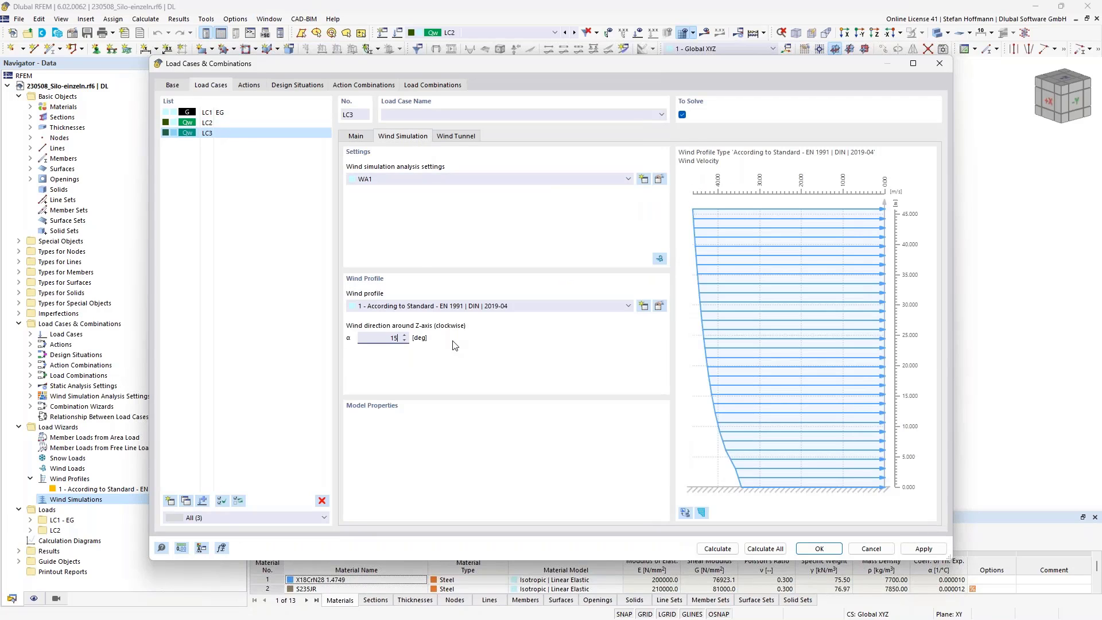
- Copy LC3 as LC4 with a 30° wind direction, and close the load cases without keeping the copies
left_click(187, 501)
left_click(390, 338)
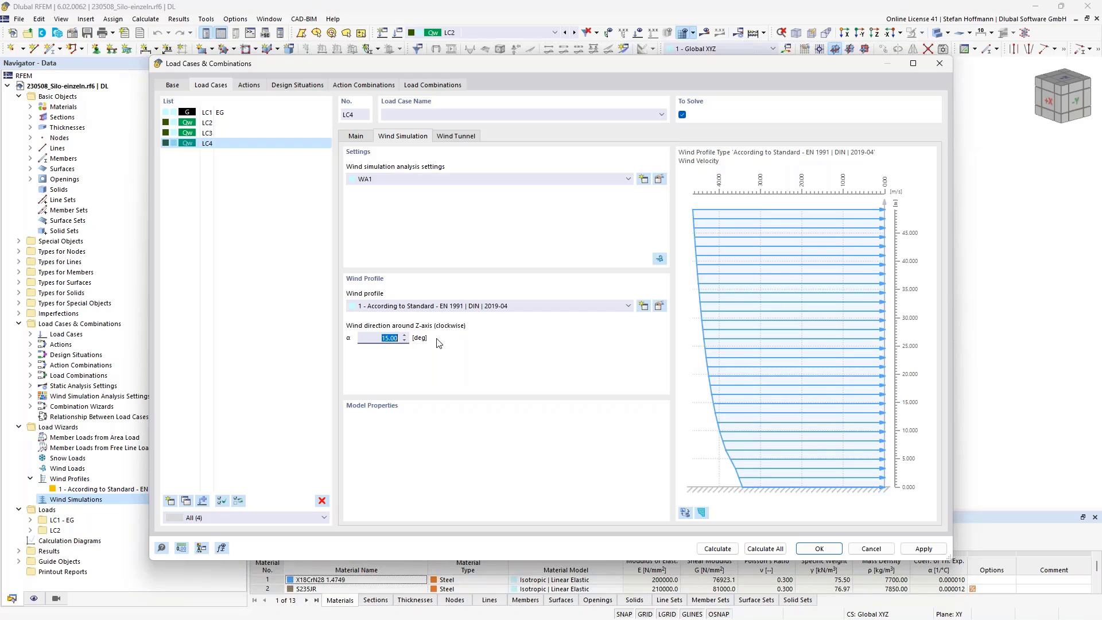
type("30")
left_click(939, 64)
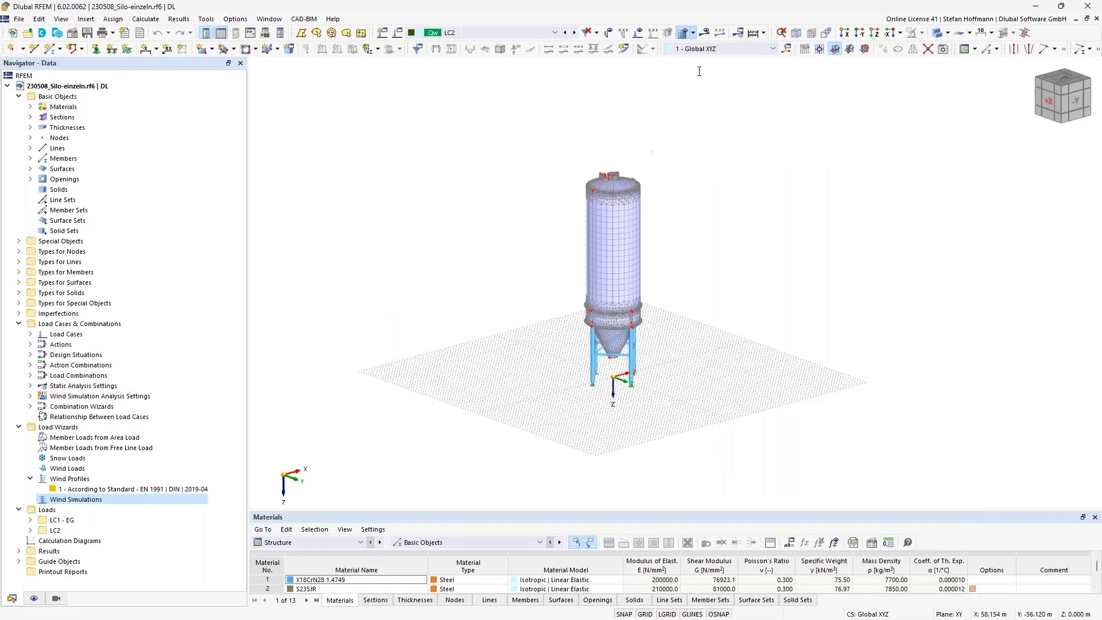
- Show the LC2 results and examine the wind load distribution on the silo shell up close
left_click(705, 33)
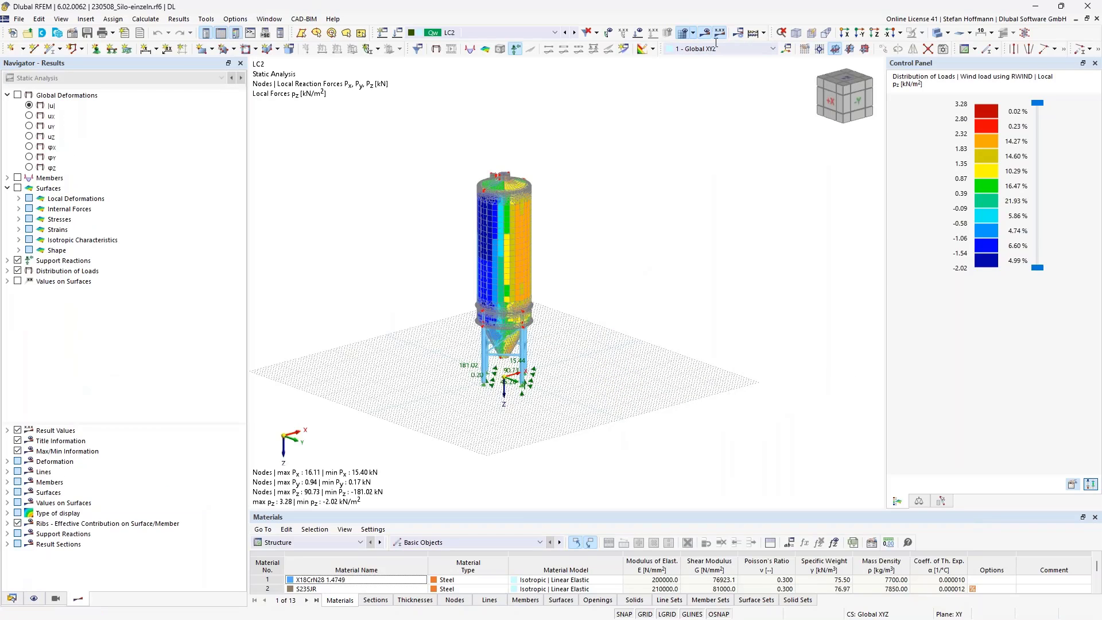
middle_click_drag(529, 161, 579, 184, "ctrl")
scroll(517, 224, "up", 5)
middle_click_drag(497, 213, 577, 174)
scroll(639, 183, "down", 2)
middle_click_drag(578, 174, 586, 161, "ctrl")
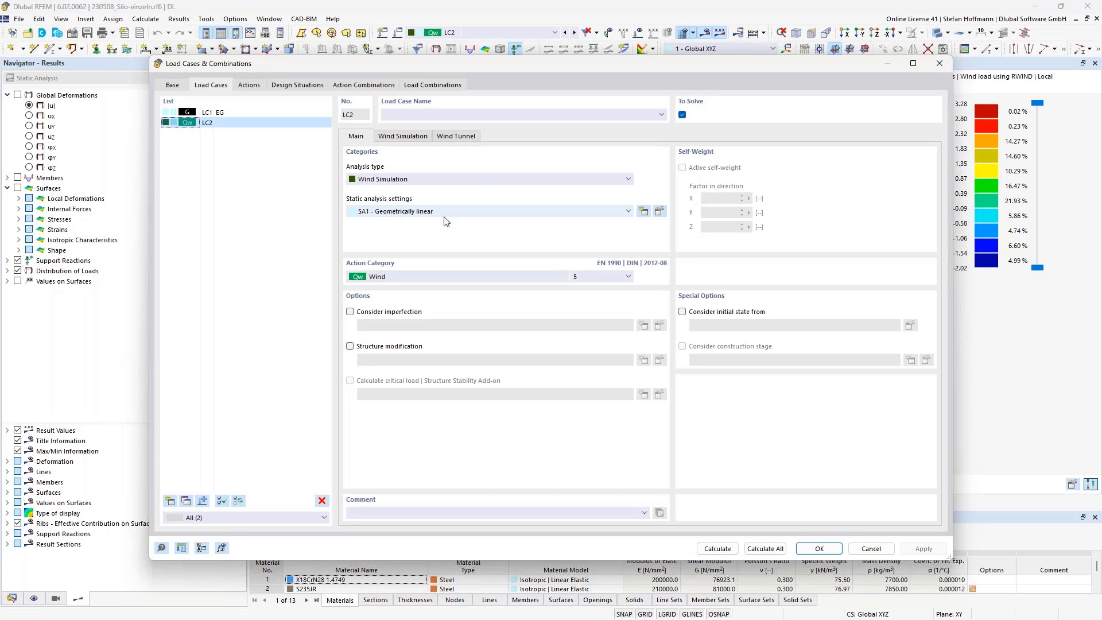
- Review LC2's wind simulation settings, check the surface pressure in RWIND, and return to the RFEM model
left_click(406, 138)
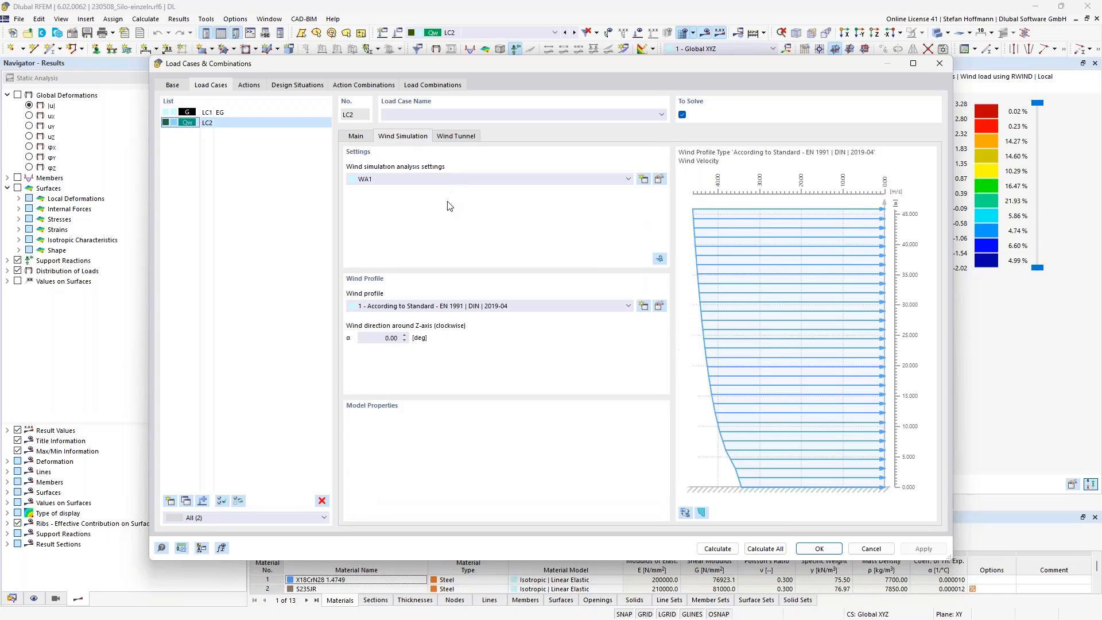
left_click(659, 258)
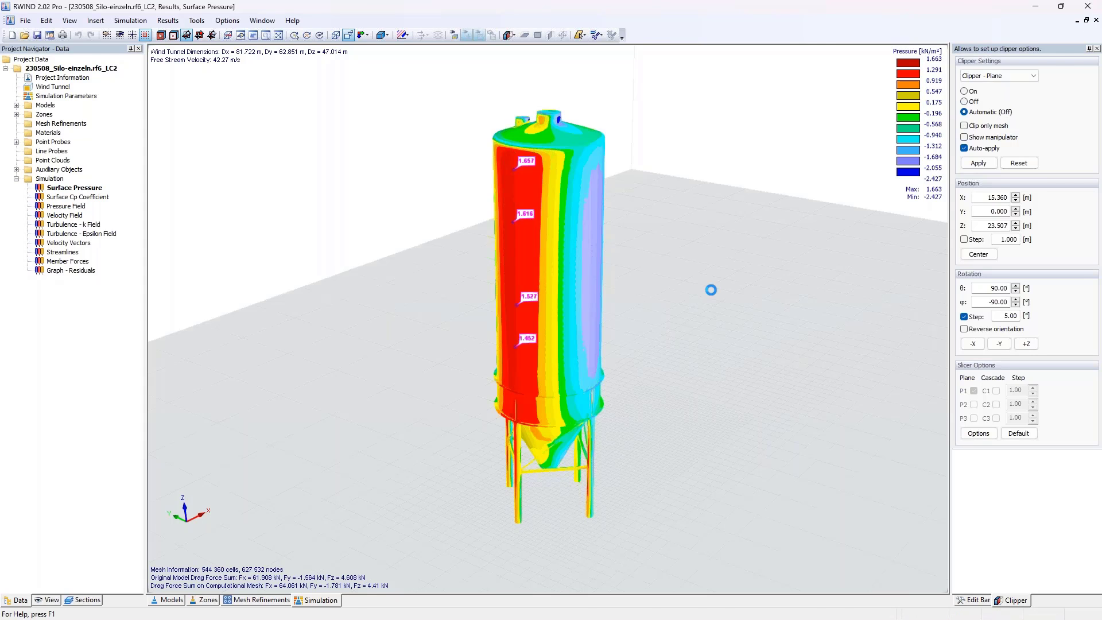
left_click(1088, 6)
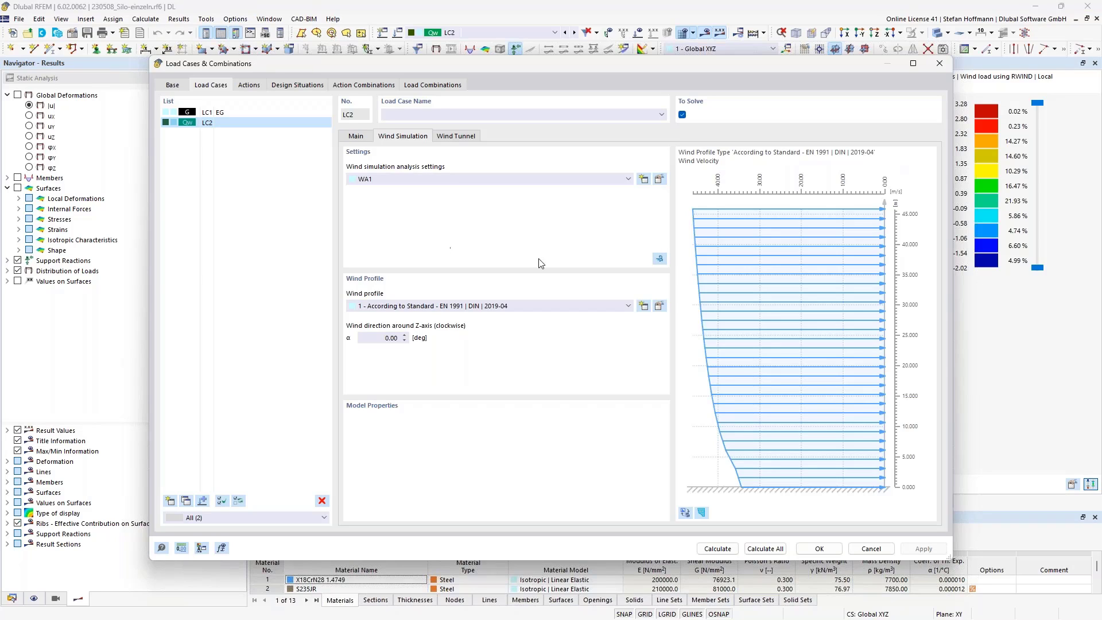
left_click(940, 63)
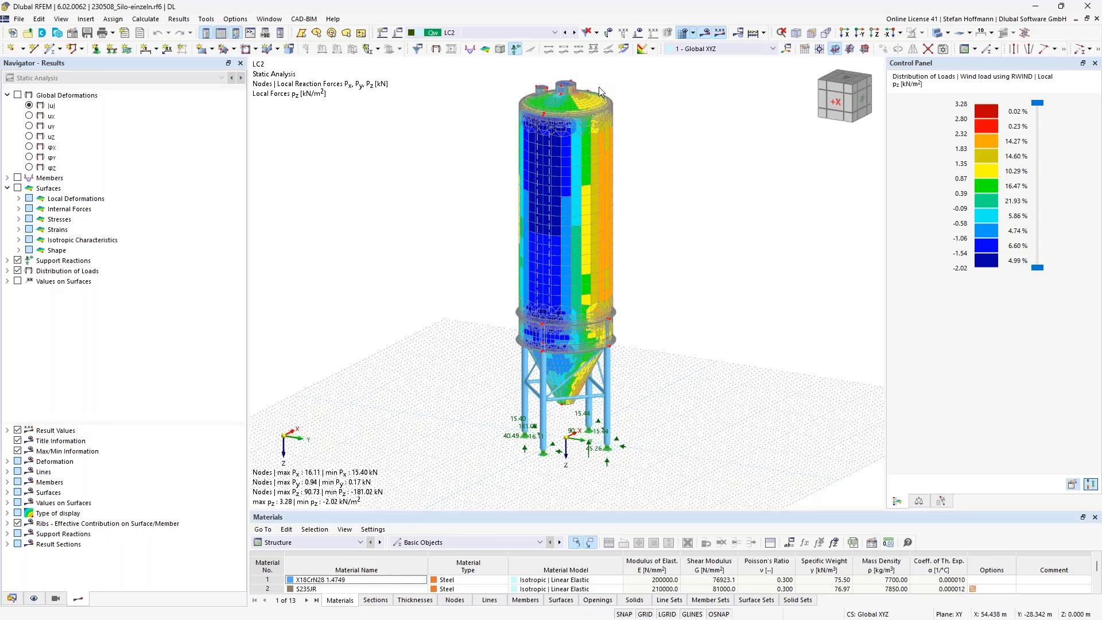
- List the load distribution result options and check the sum of loads in X in the static analysis summary for LC2
left_click(7, 271)
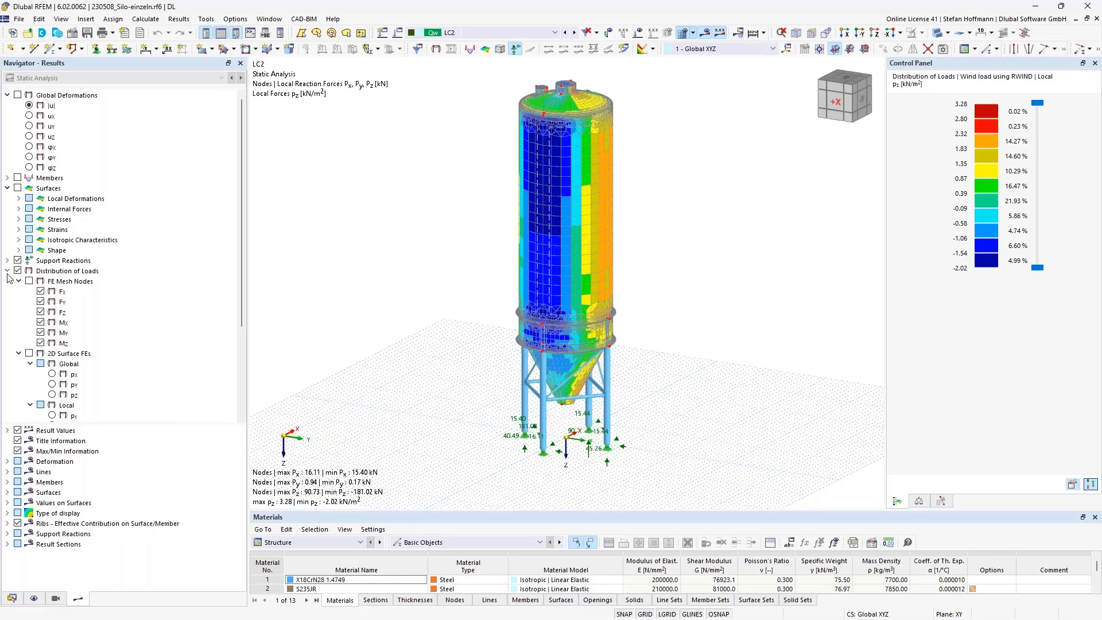
scroll(69, 322, "down", 4)
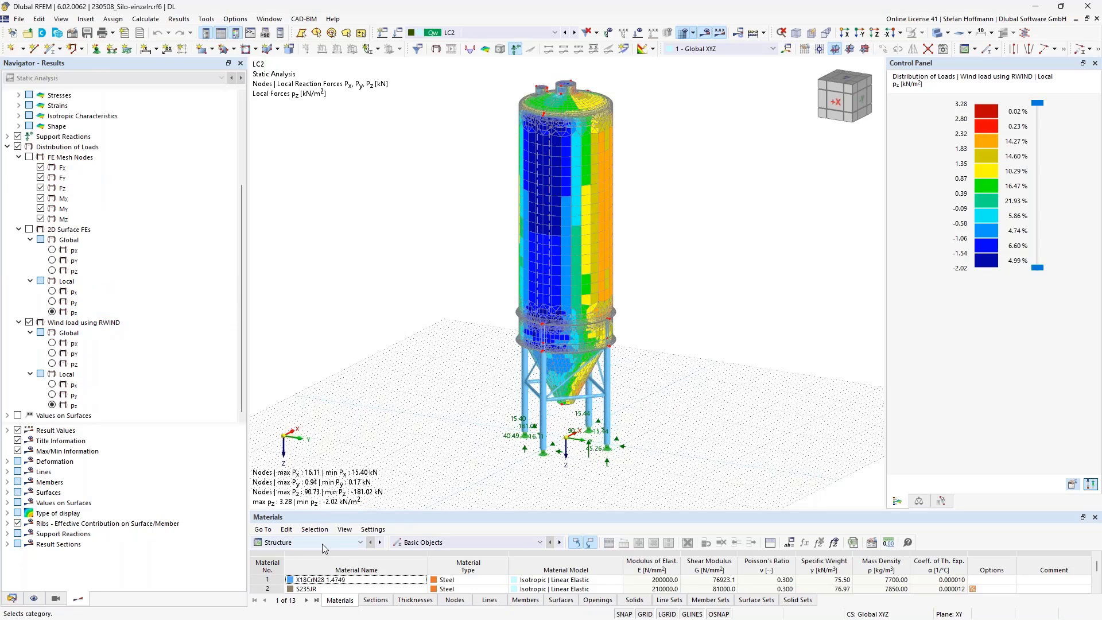
left_click_drag(326, 499, 327, 438)
left_click(309, 471)
left_click(310, 527)
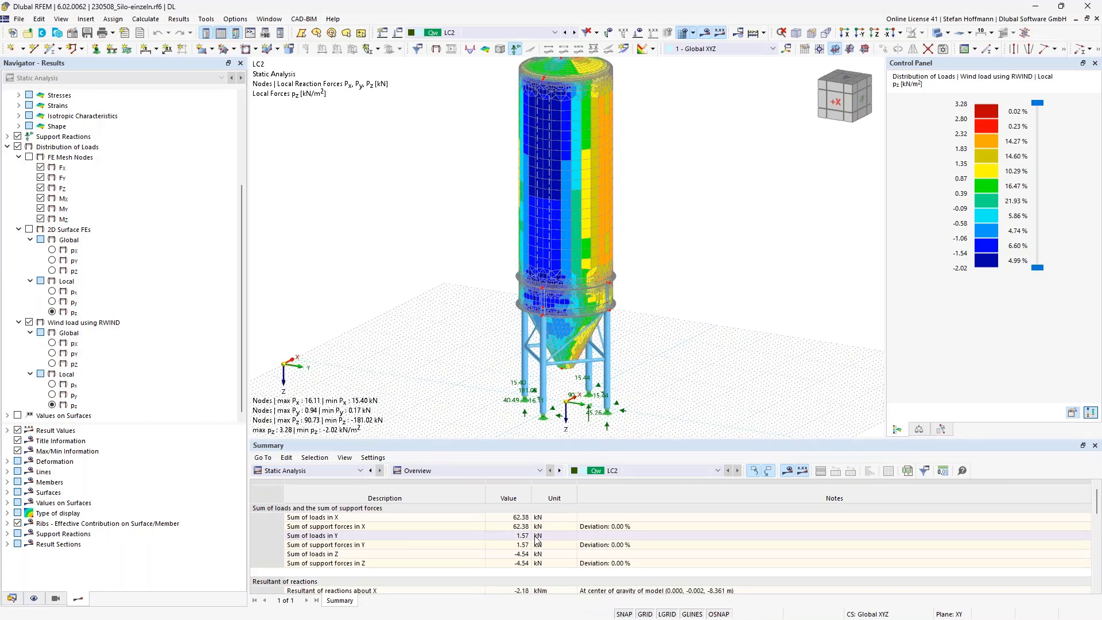
left_click(350, 518)
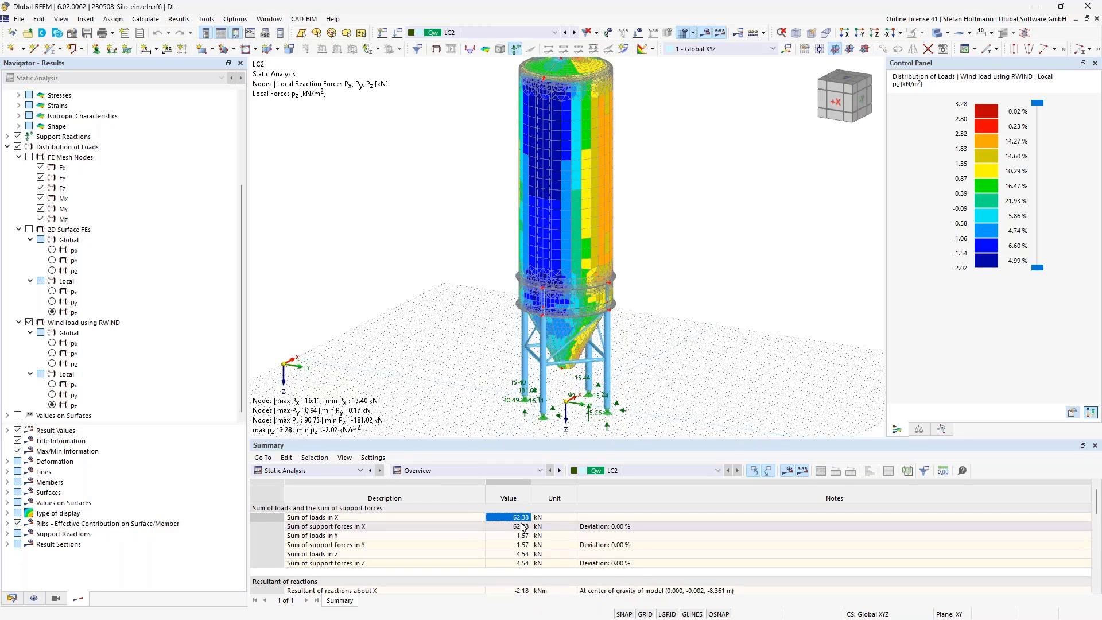
- Examine the local pz wind load from RWIND on the silo shell from all sides
scroll(580, 270, "down", 1)
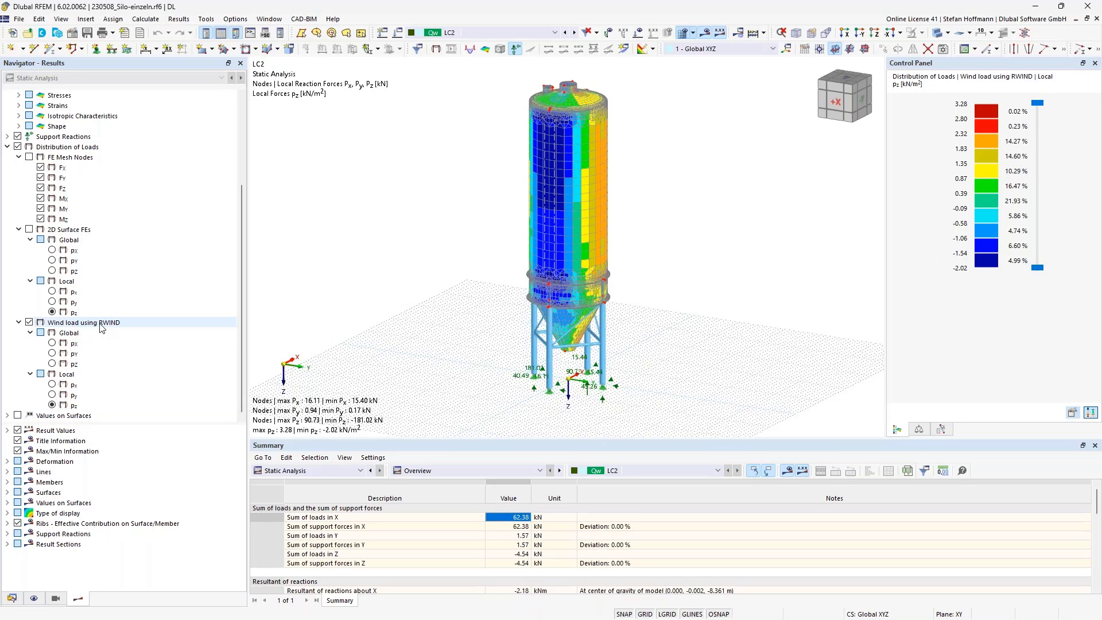
middle_click_drag(623, 185, 601, 165, "ctrl")
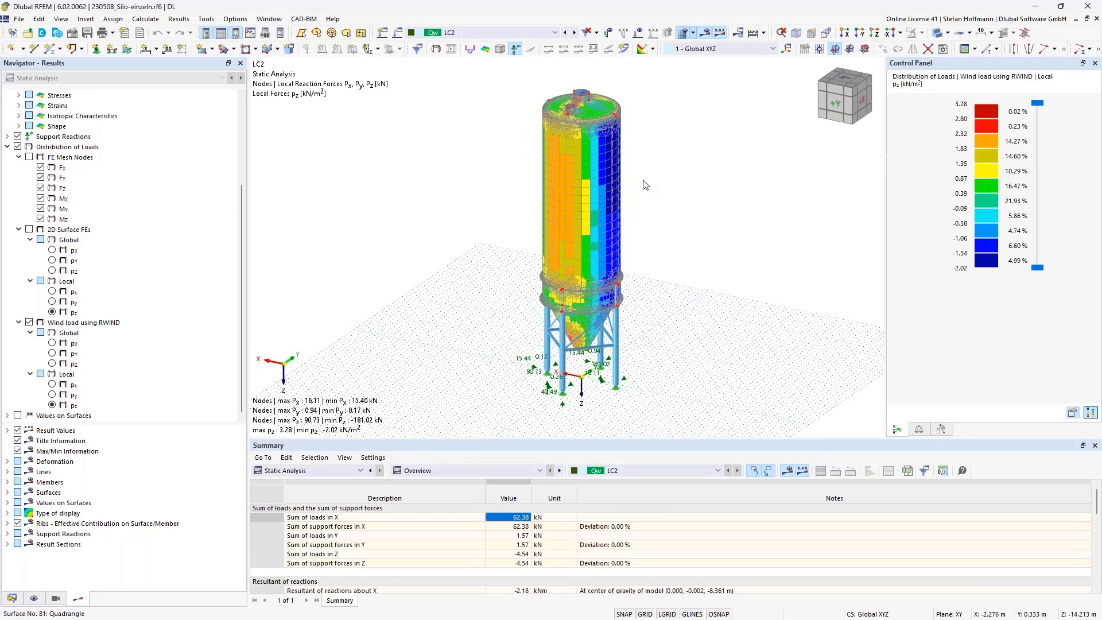
middle_click_drag(639, 198, 555, 218, "ctrl")
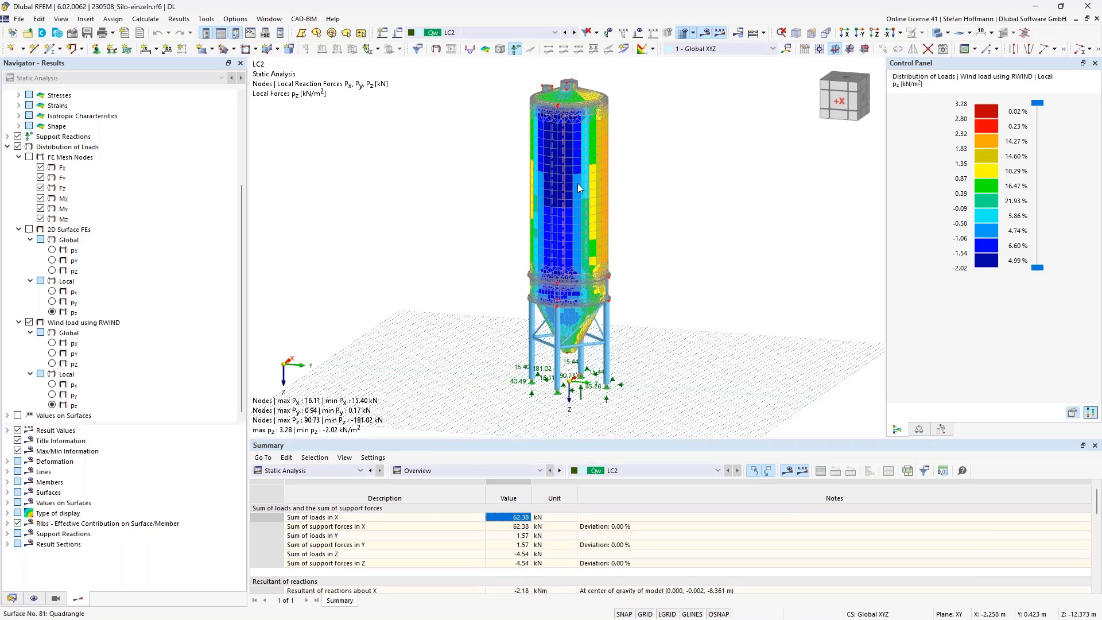
middle_click_drag(577, 183, 725, 195, "ctrl")
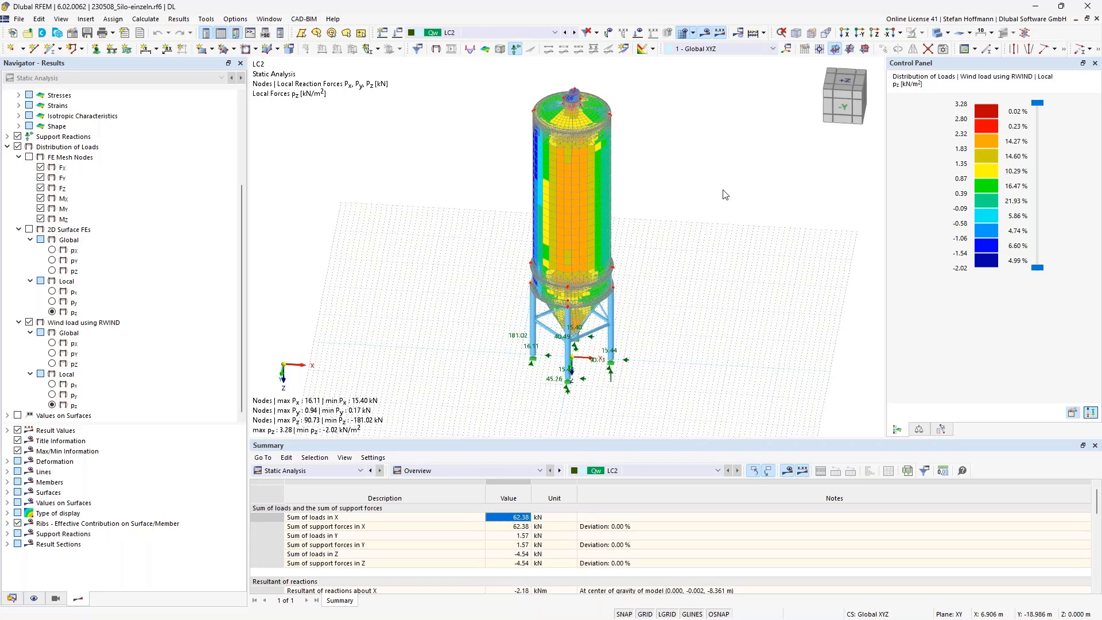
middle_click_drag(652, 224, 508, 201, "ctrl")
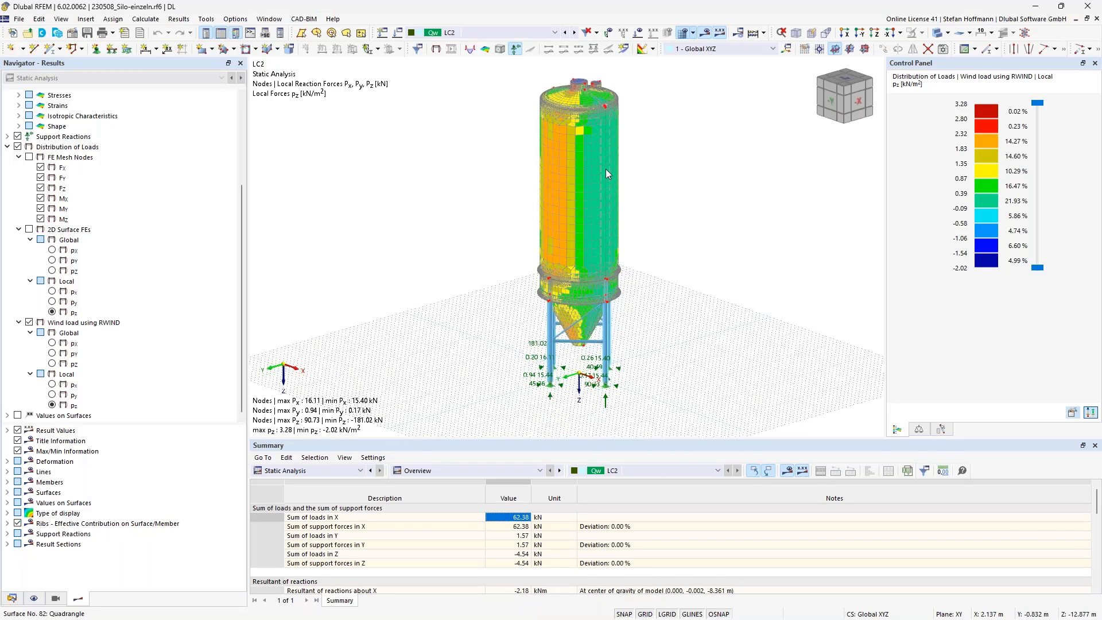
middle_click_drag(448, 217, 700, 210, "ctrl")
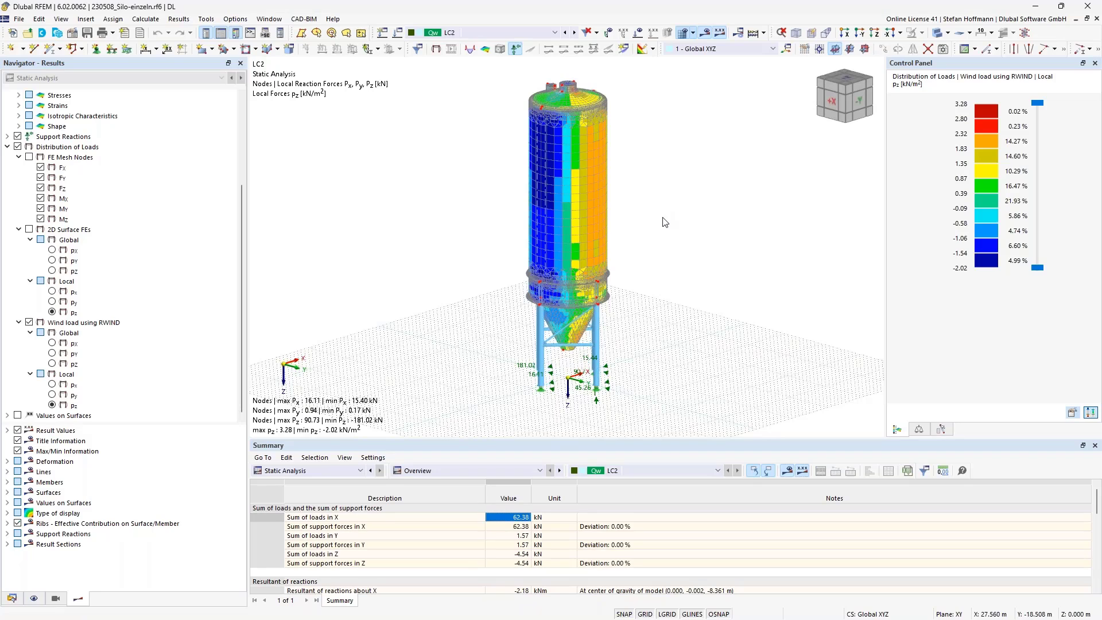
- Review the wind simulation mesh options, set the target length of finite elements to 1 m, and apply the new mesh
left_click(145, 19)
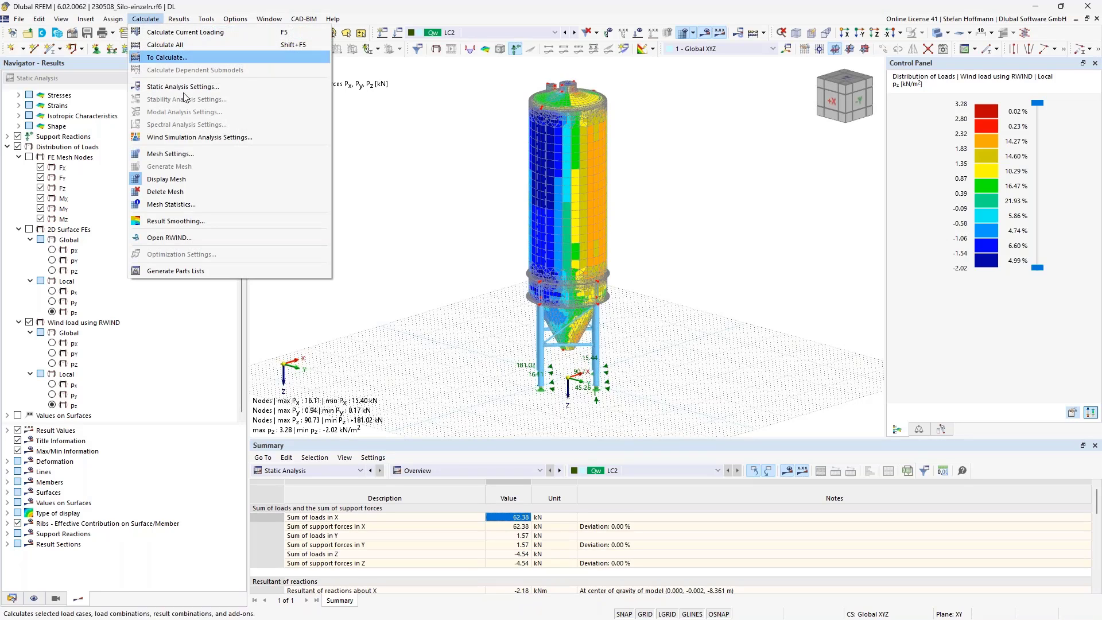
left_click(172, 154)
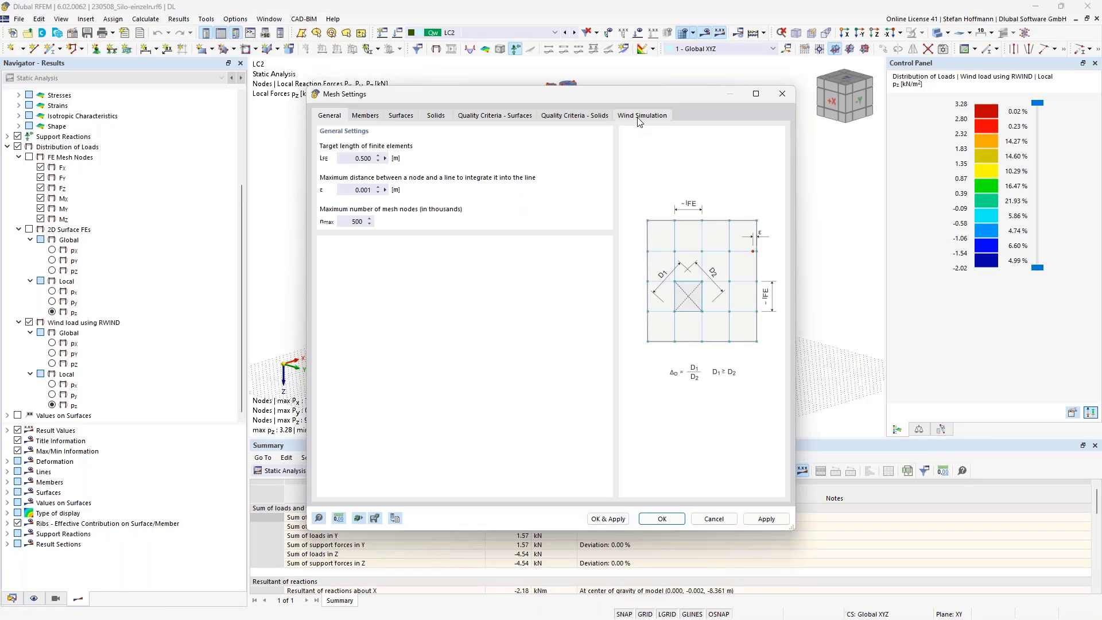
left_click(639, 117)
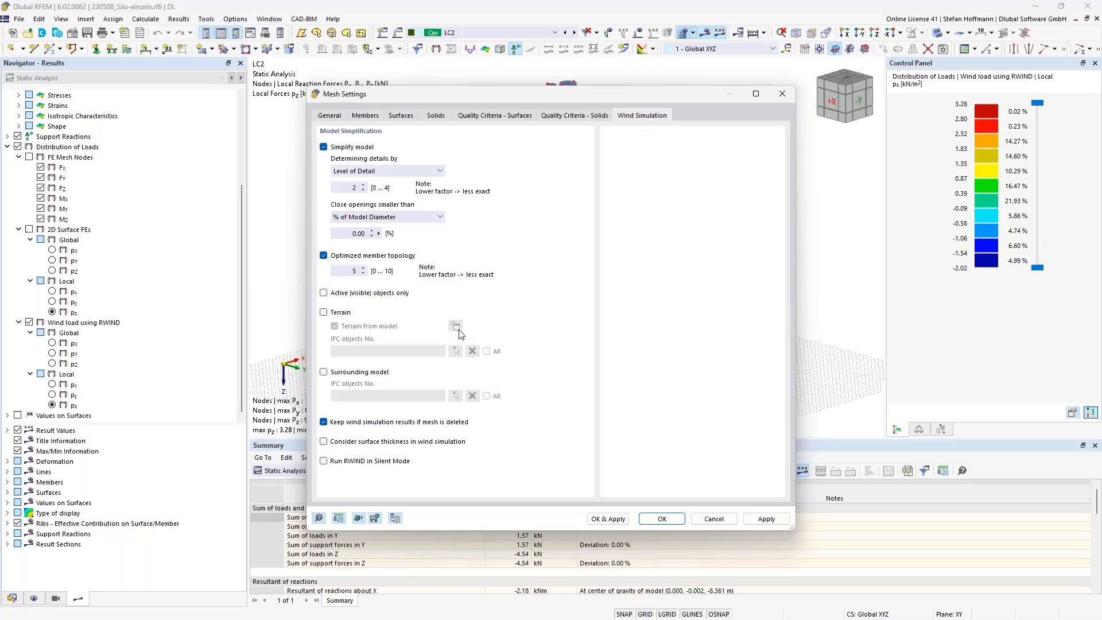
left_click(328, 115)
left_click(360, 157)
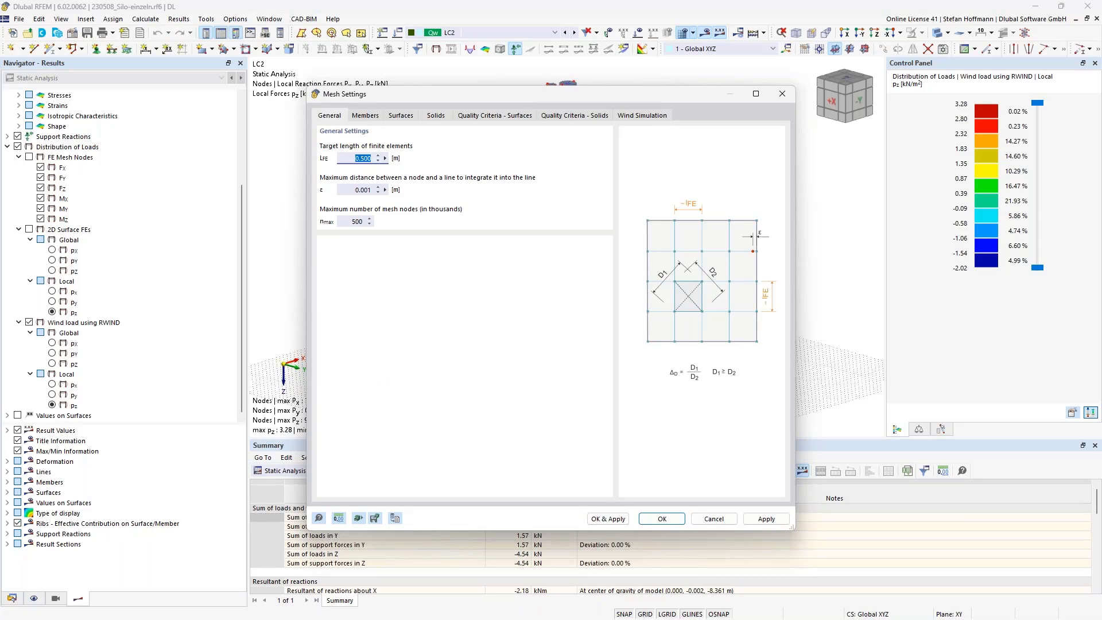
type("1")
left_click(609, 518)
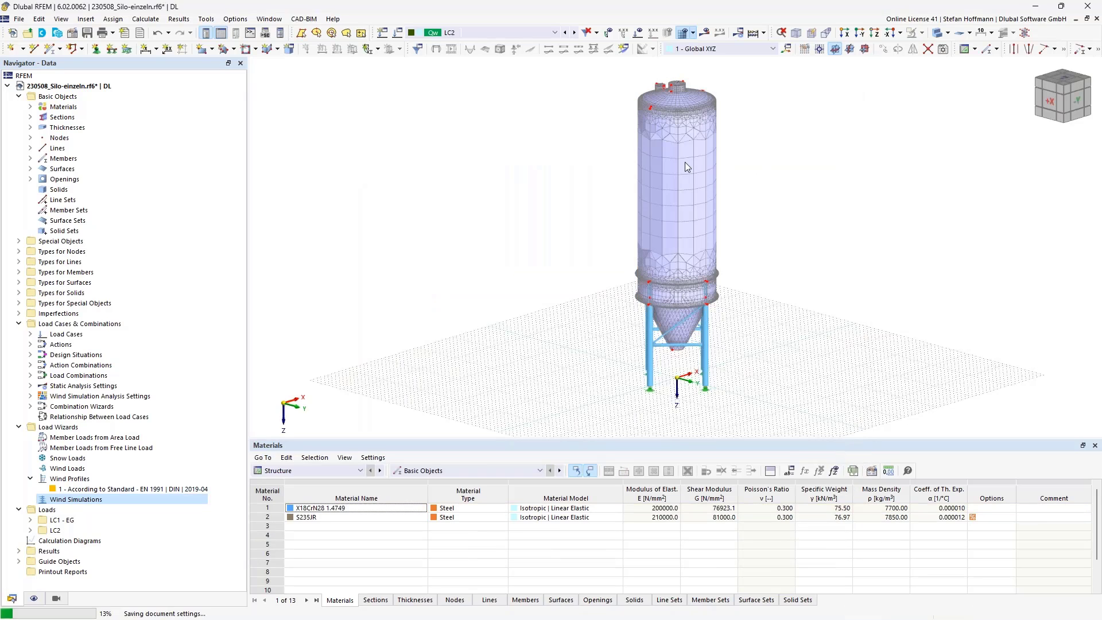
- Recalculate LC2 with the new mesh and examine the RWIND wind load distribution on the silo shell
middle_click_drag(701, 163, 632, 171)
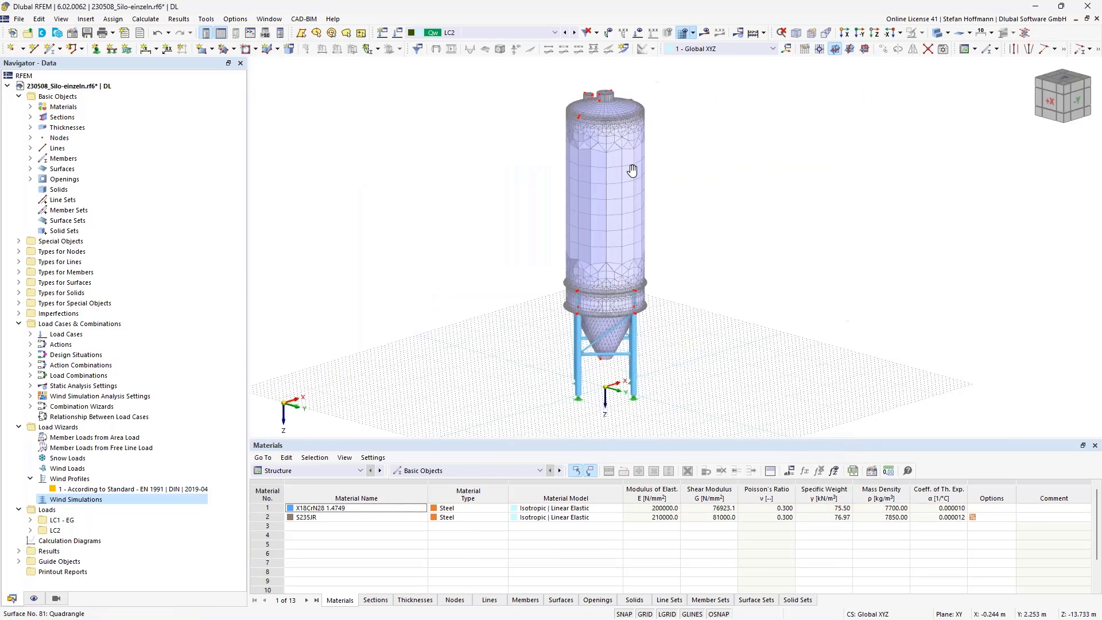
scroll(628, 193, "up", 3)
scroll(628, 193, "down", 3)
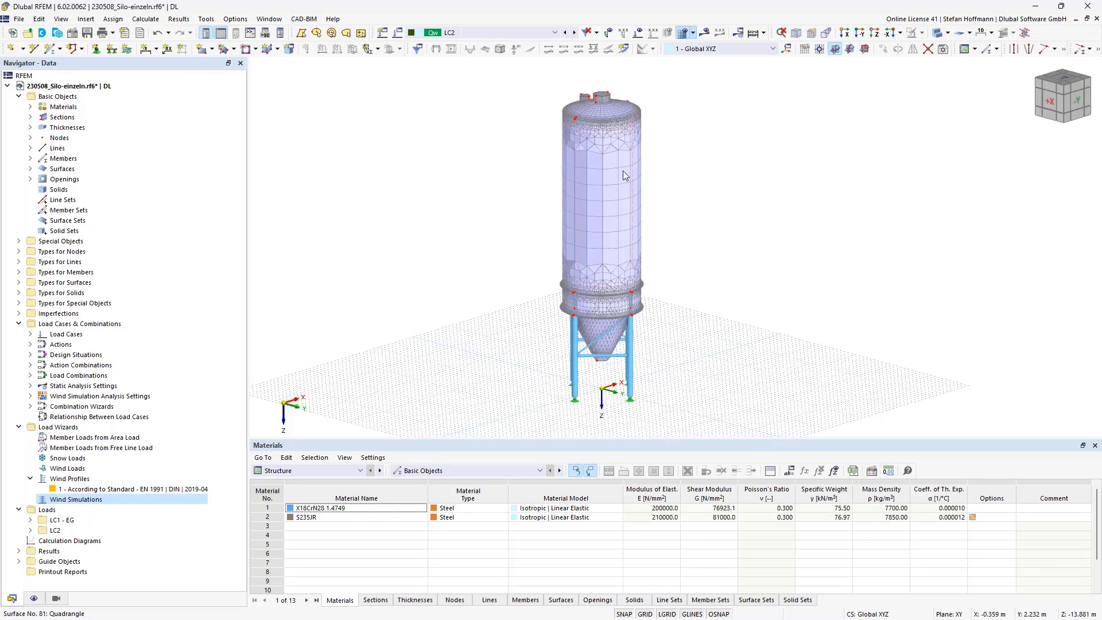
left_click(705, 32)
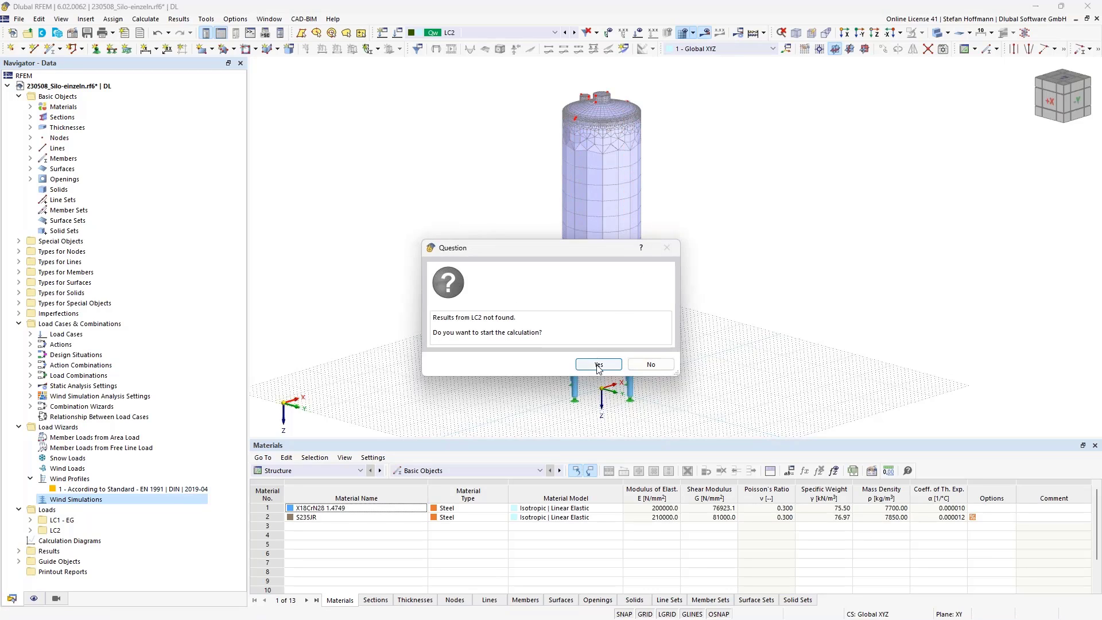
left_click(597, 367)
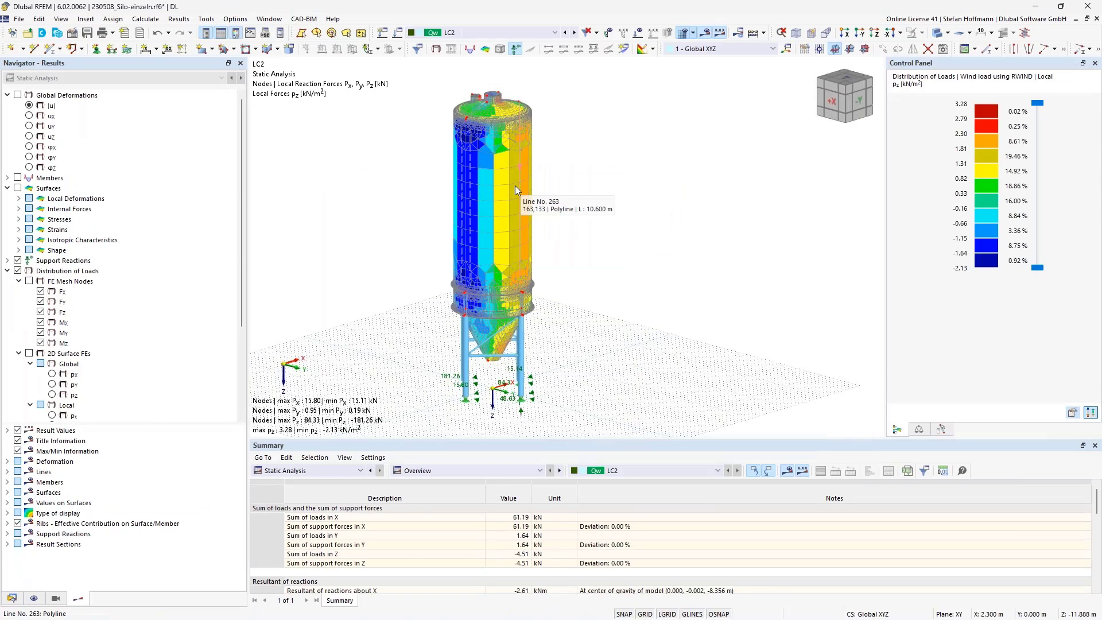
middle_click_drag(487, 185, 515, 223, "ctrl")
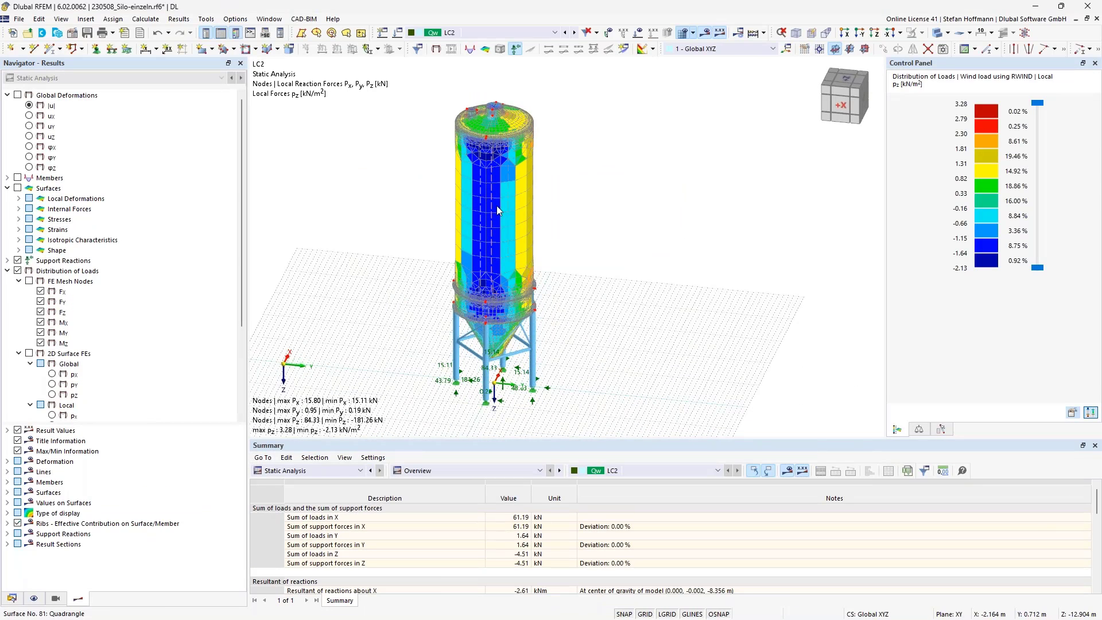
middle_click_drag(553, 237, 507, 216, "ctrl")
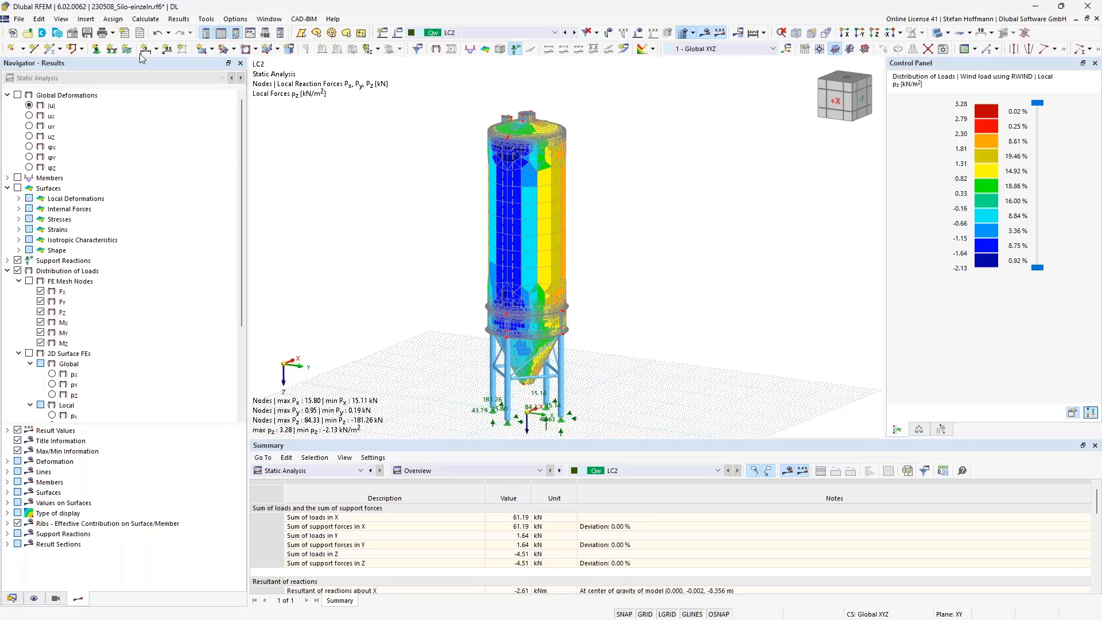
- Create a printout report with the preselected items, listing the wind profile contents, and show its Wind Profile - Parameters chapter
left_click(125, 35)
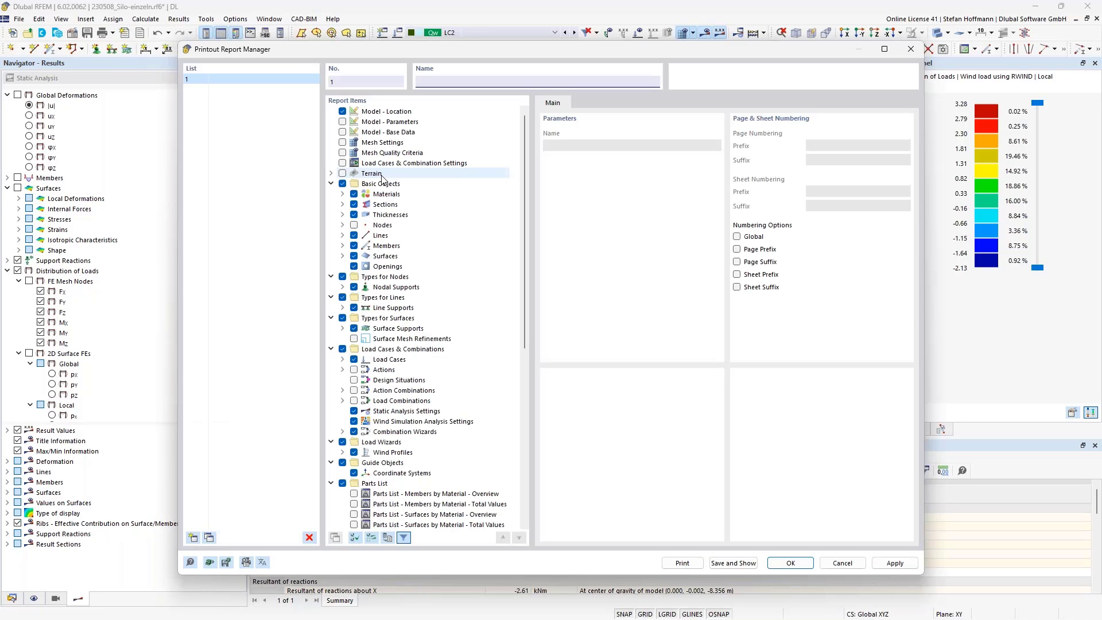
scroll(383, 179, "down", 4)
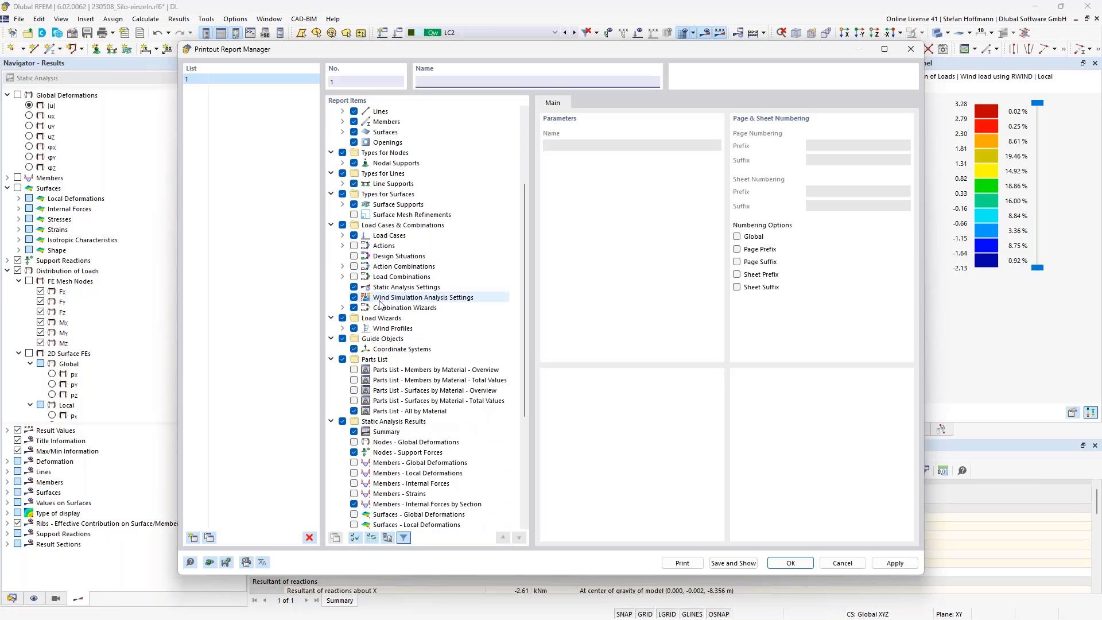
left_click(342, 328)
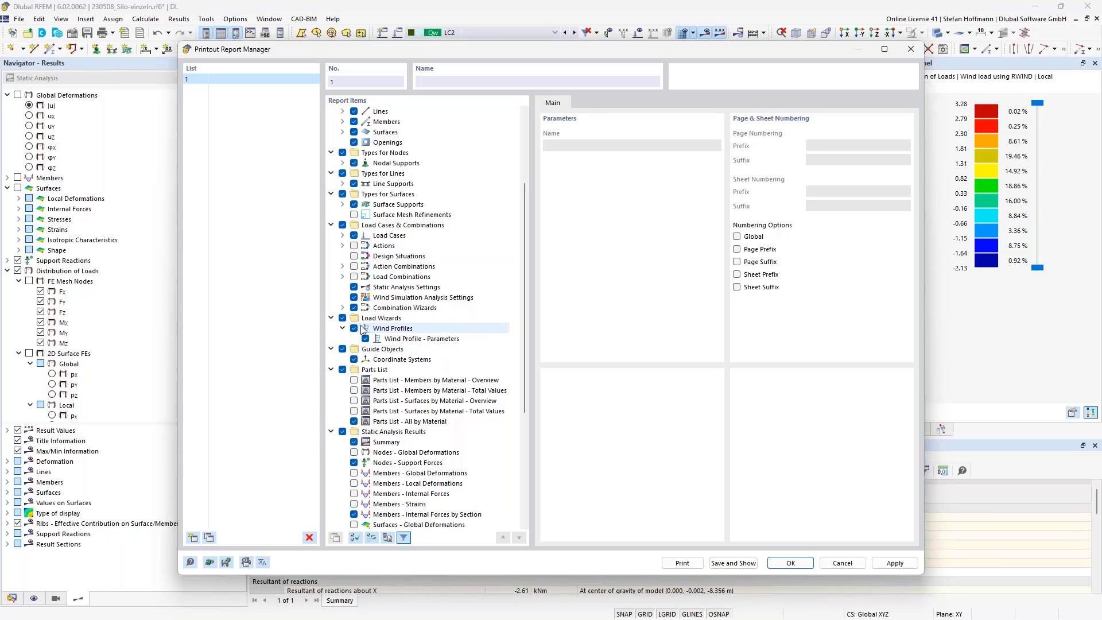
scroll(402, 367, "down", 6)
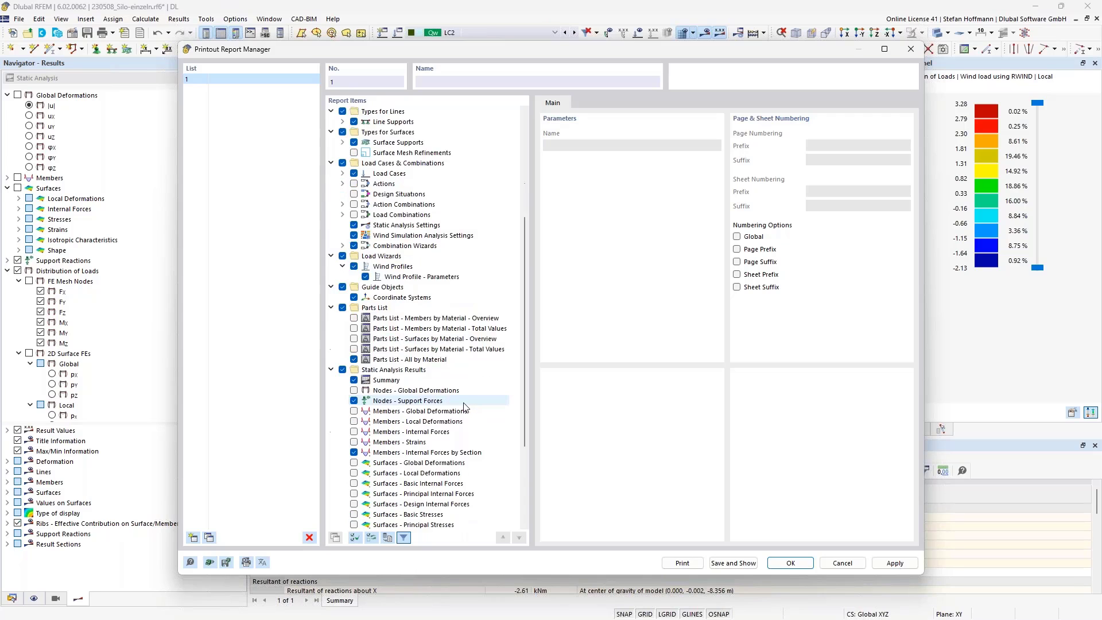
left_click(733, 562)
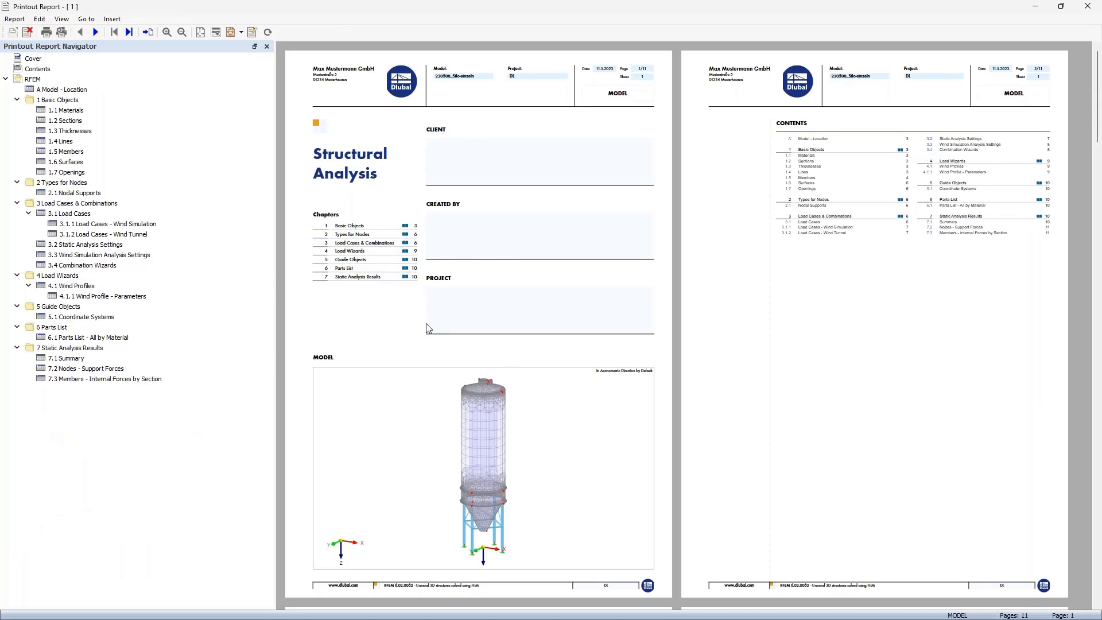
left_click(101, 296)
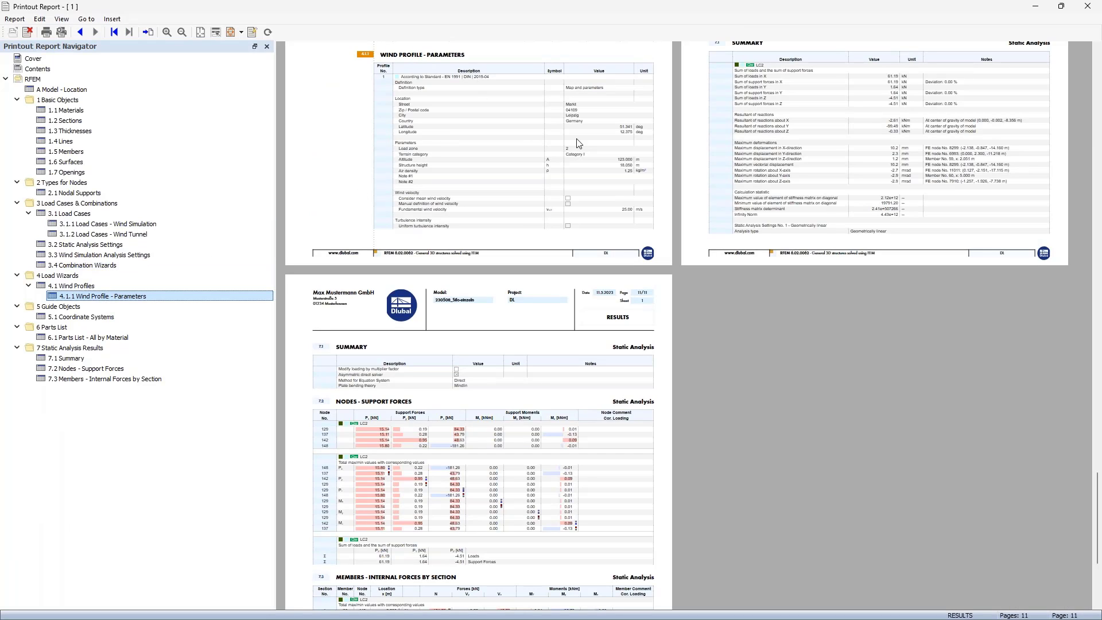
- Send the diagrams of wind profile 1 (EN 1991 | DIN | 2019-04) to the printout report and check them there
left_click(1036, 8)
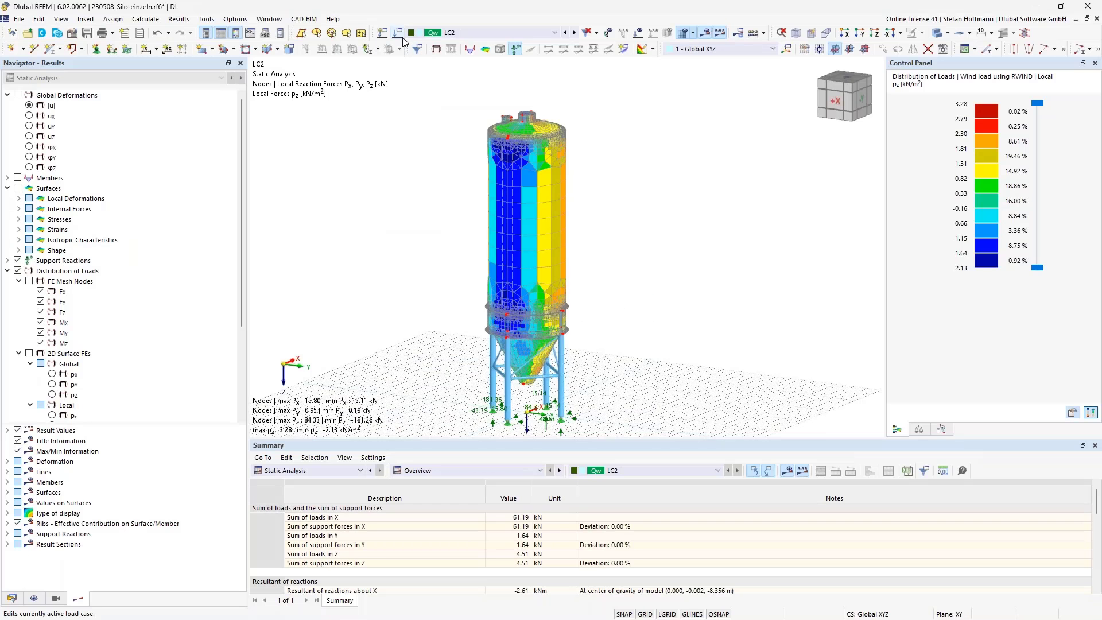
left_click(12, 598)
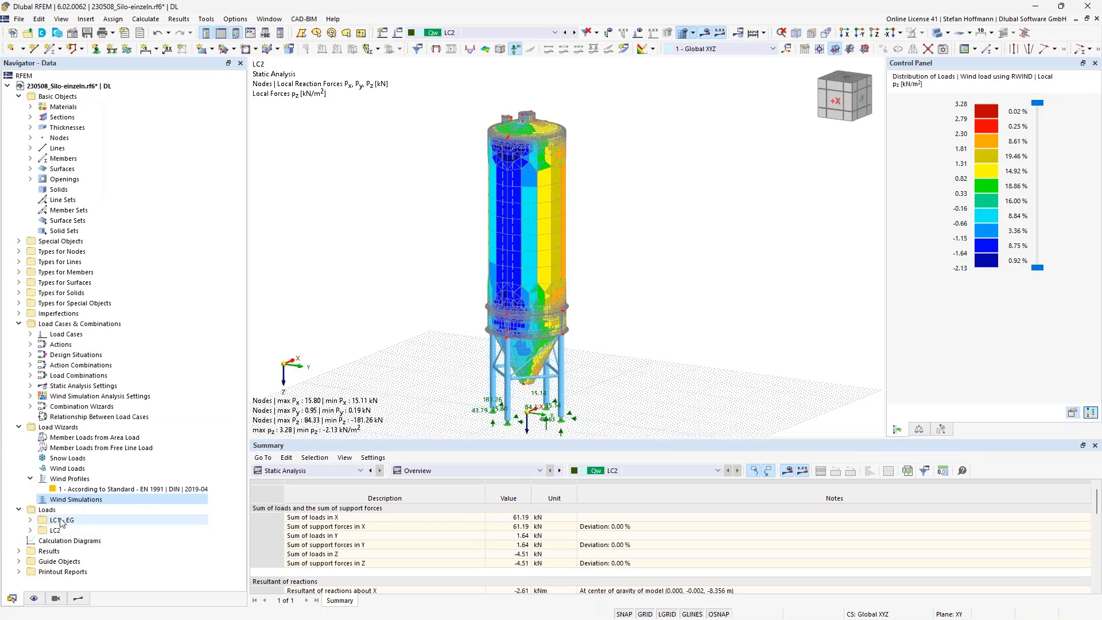
double_click(103, 489)
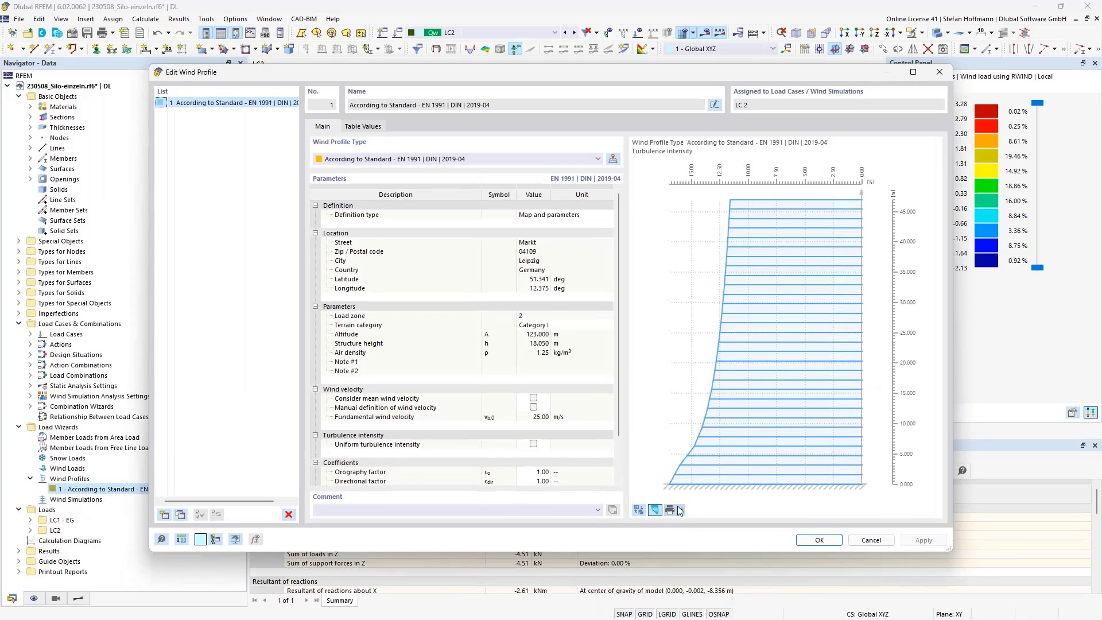
left_click(680, 511)
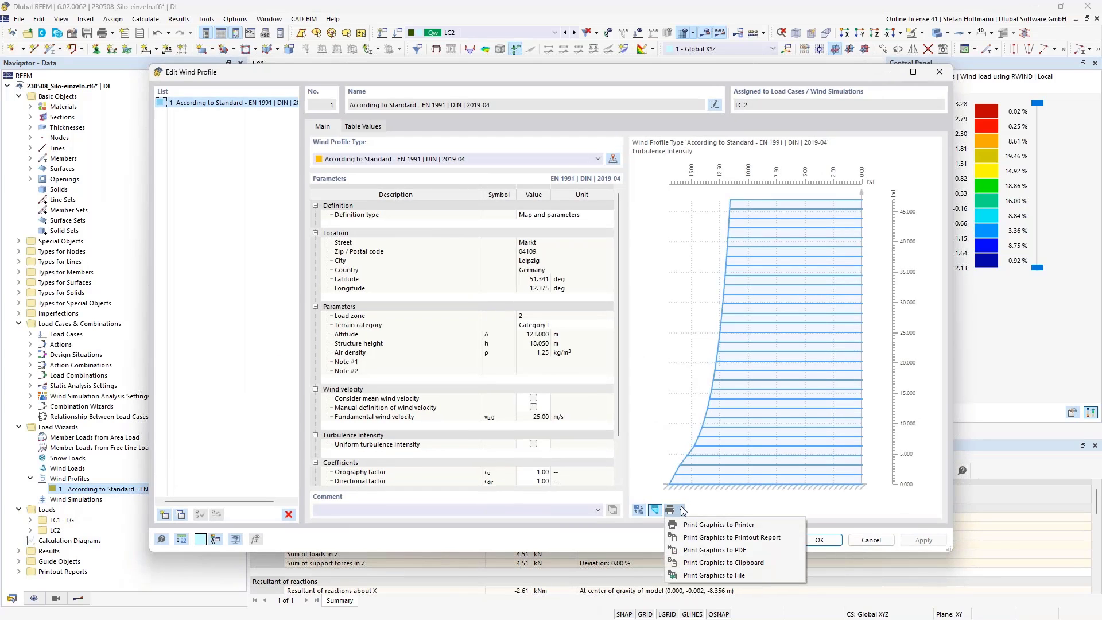
left_click(734, 539)
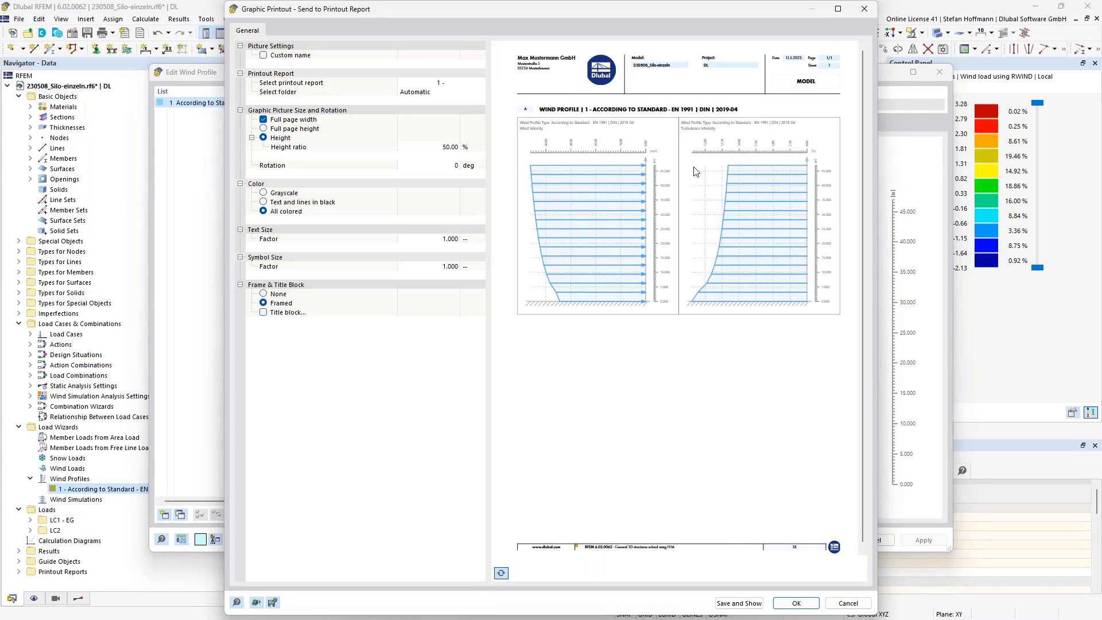
left_click(739, 603)
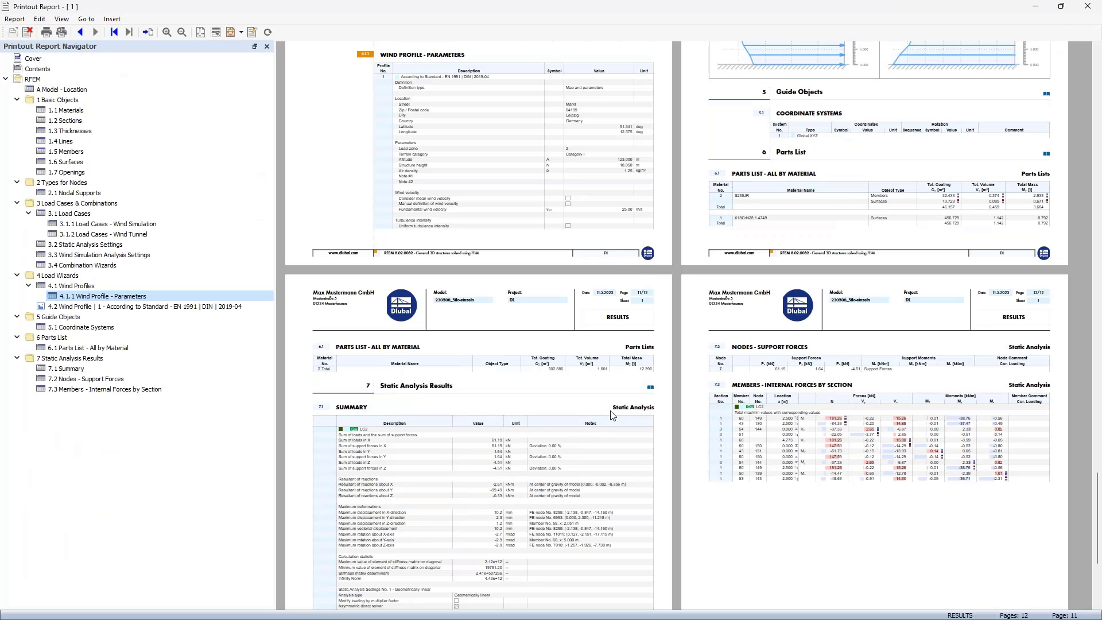
scroll(613, 415, "up", 5)
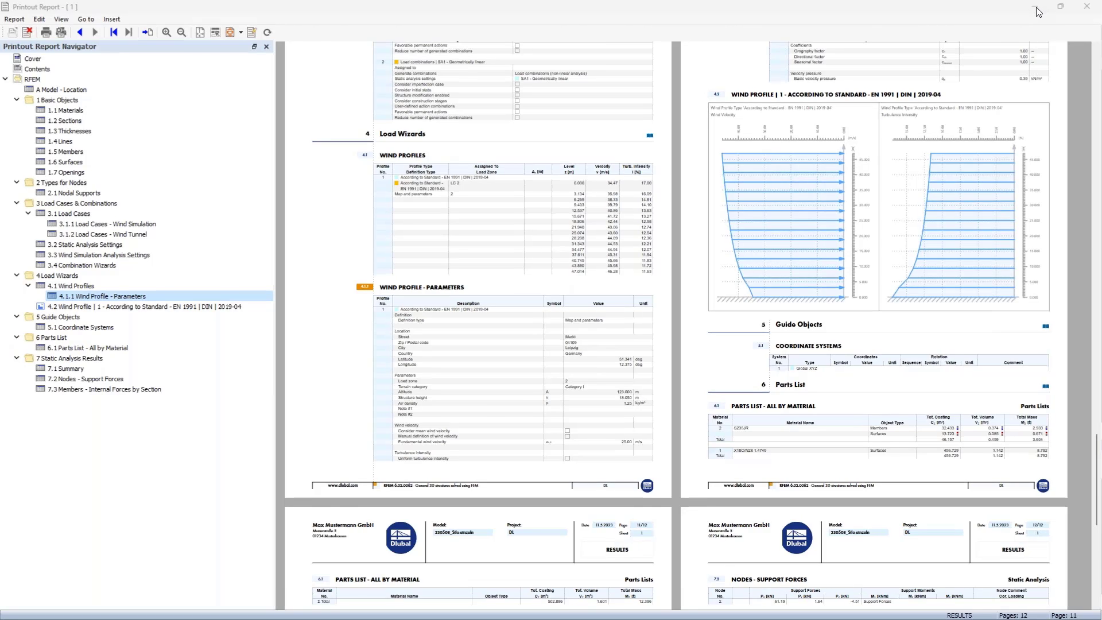
left_click(1038, 11)
left_click(940, 73)
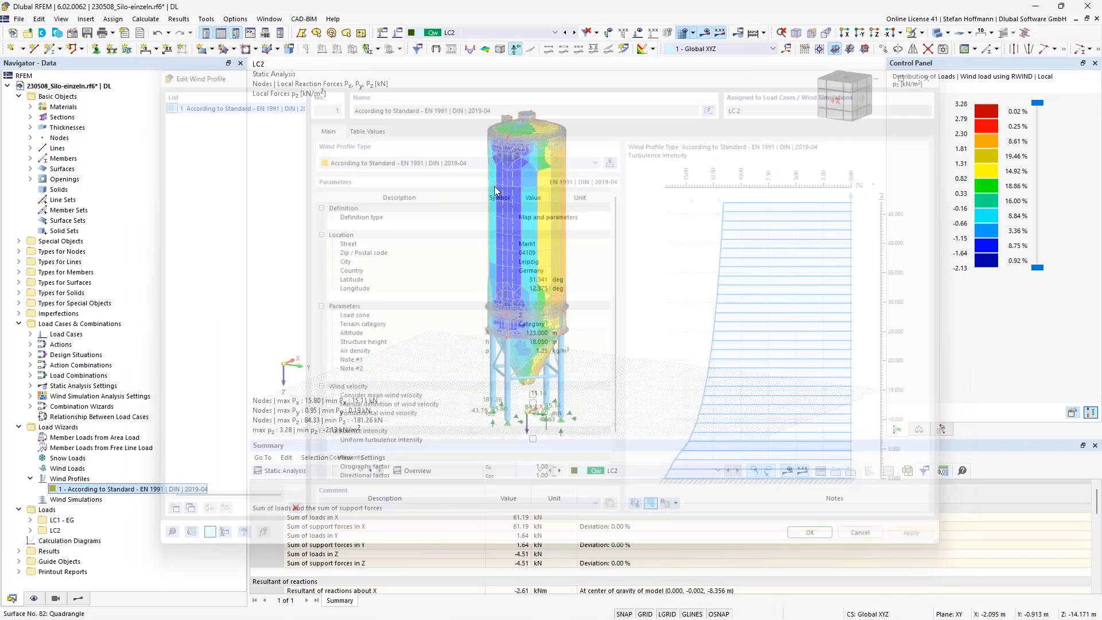
- Open LC2 in RWIND and capture a screenshot of the silo's surface pressure view
left_click(146, 23)
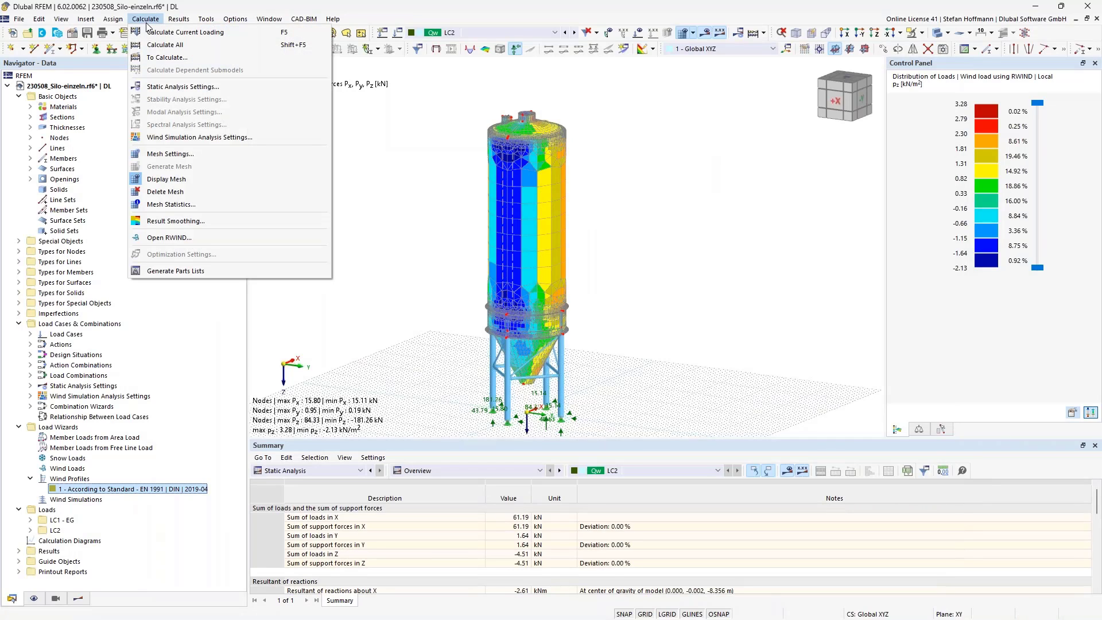
left_click(169, 237)
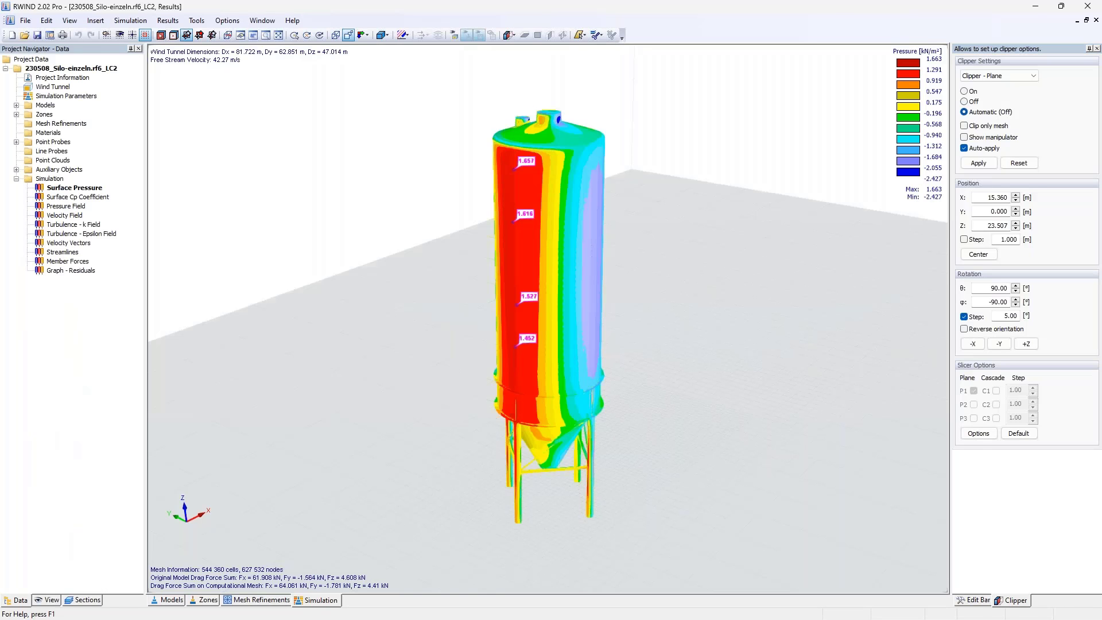
left_click(25, 20)
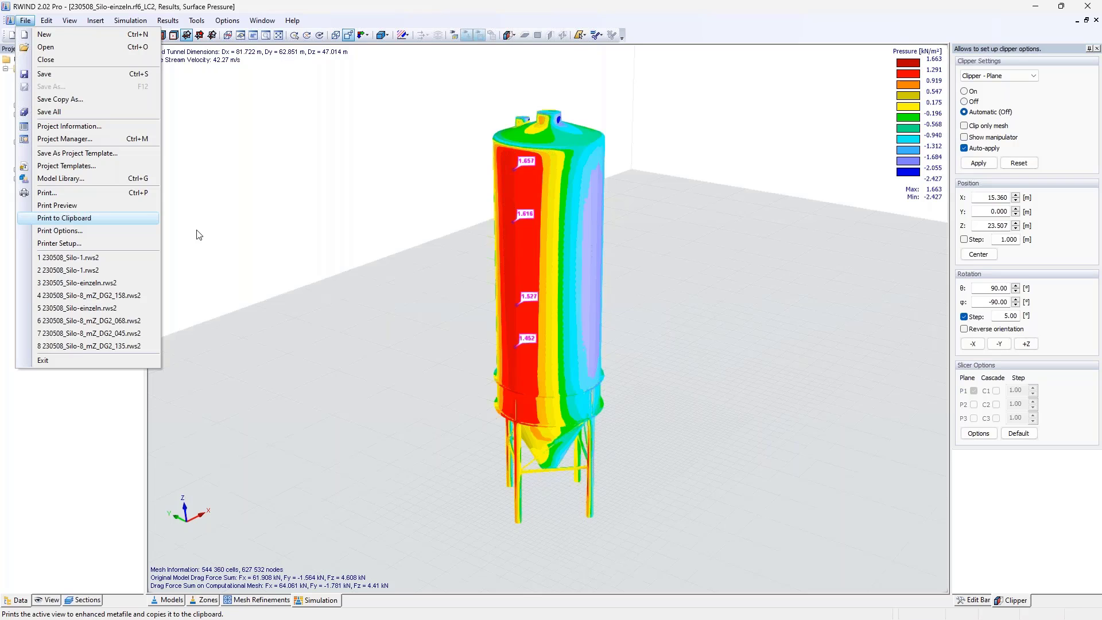
left_click(307, 223)
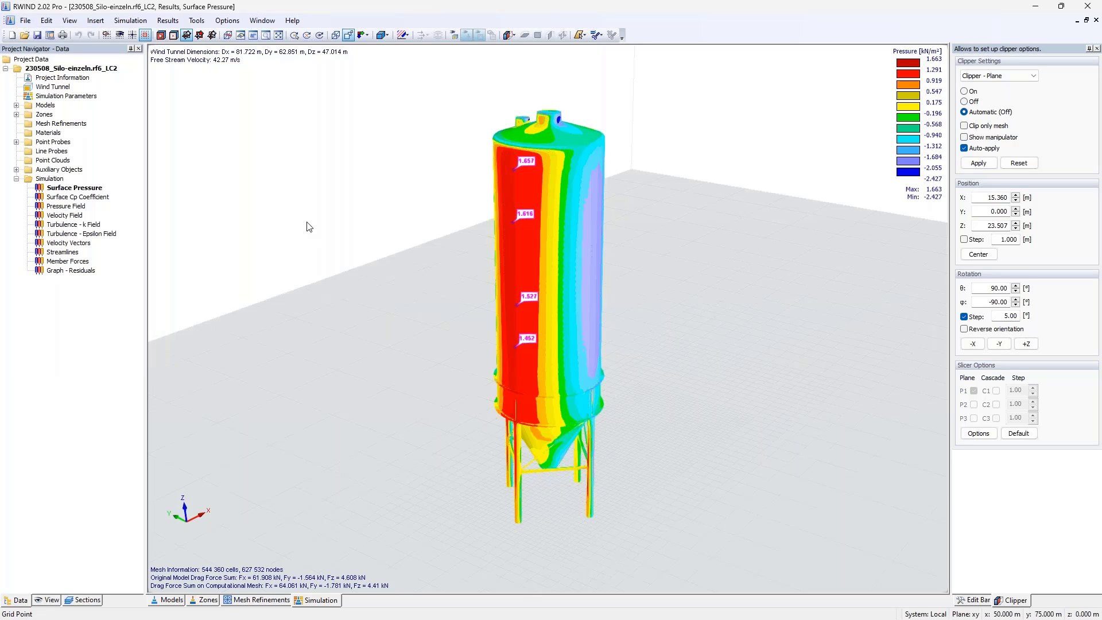
key("Print")
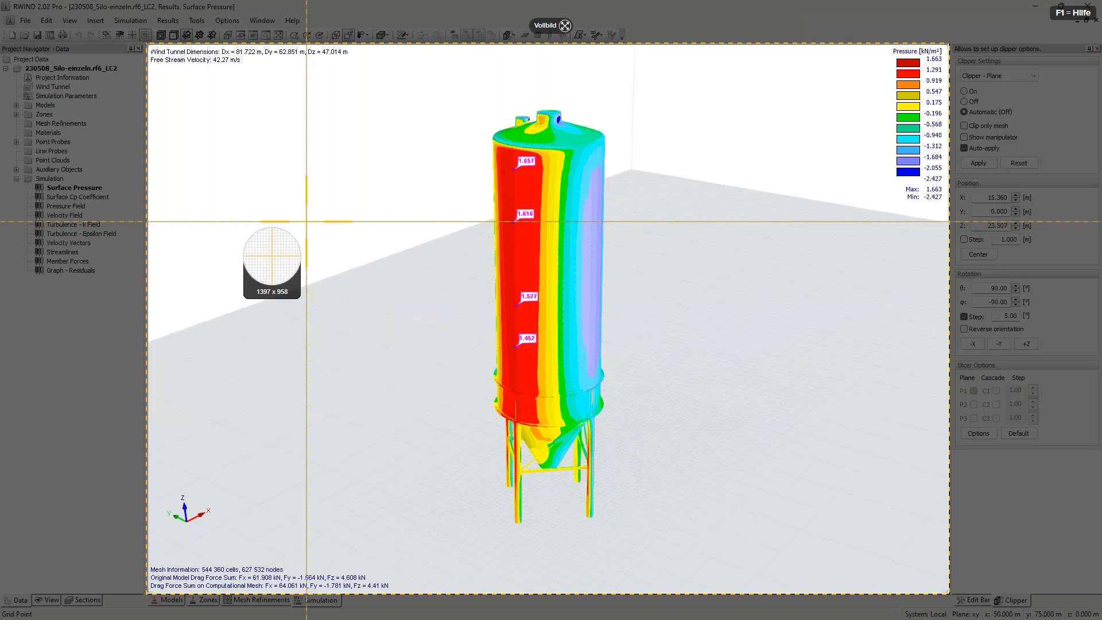
left_click(256, 158)
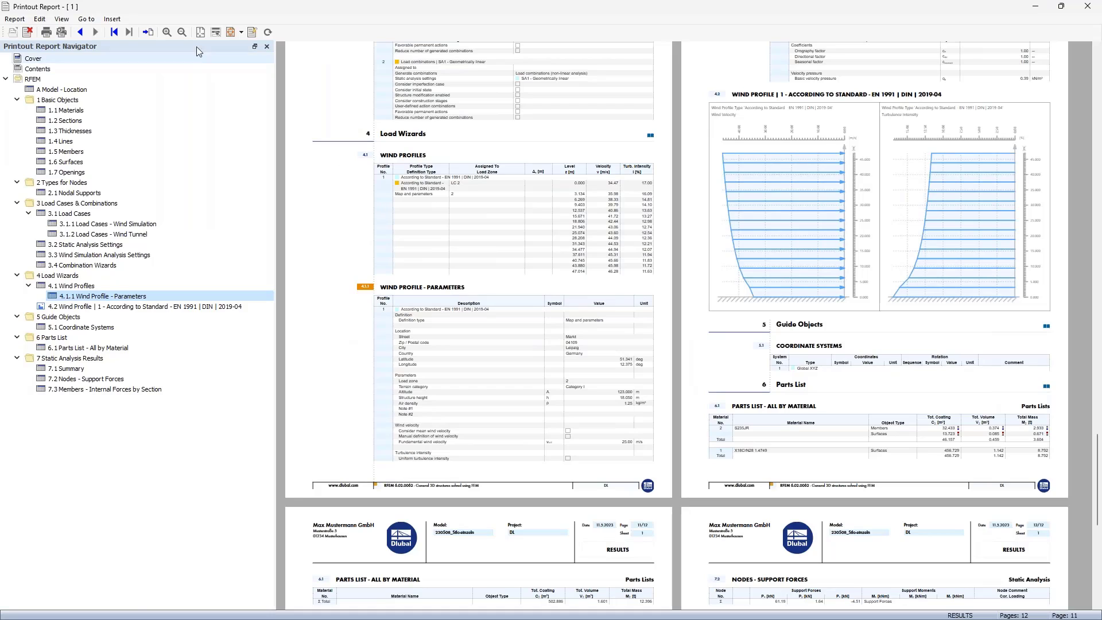
- Insert the captured pressure view into the printout report as "Image from clipboard" and check it on the last page
left_click(106, 26)
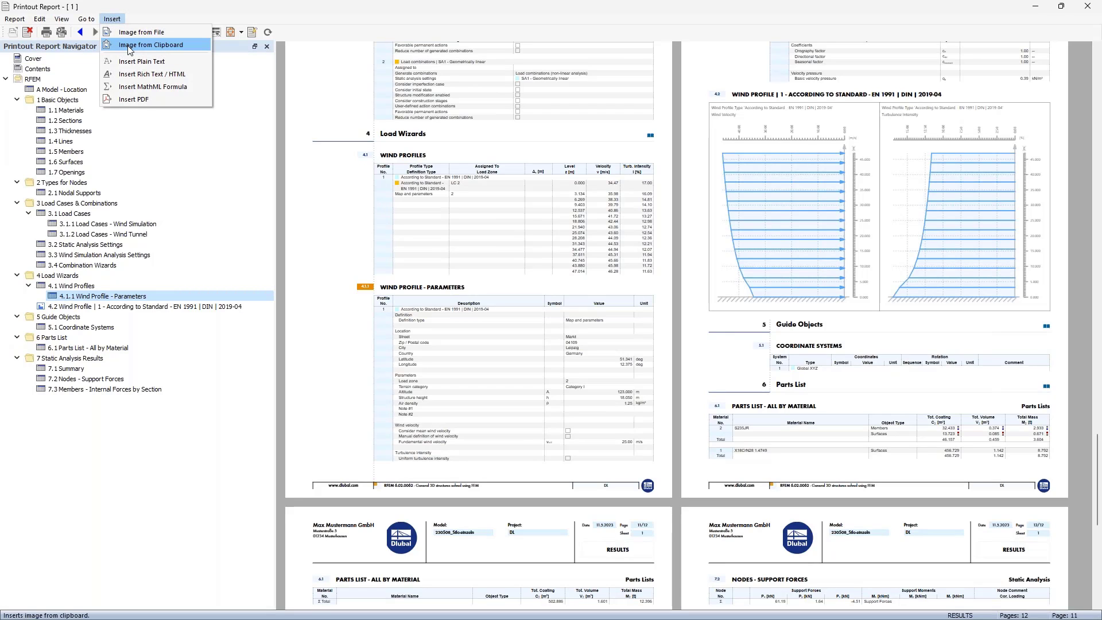
left_click(128, 50)
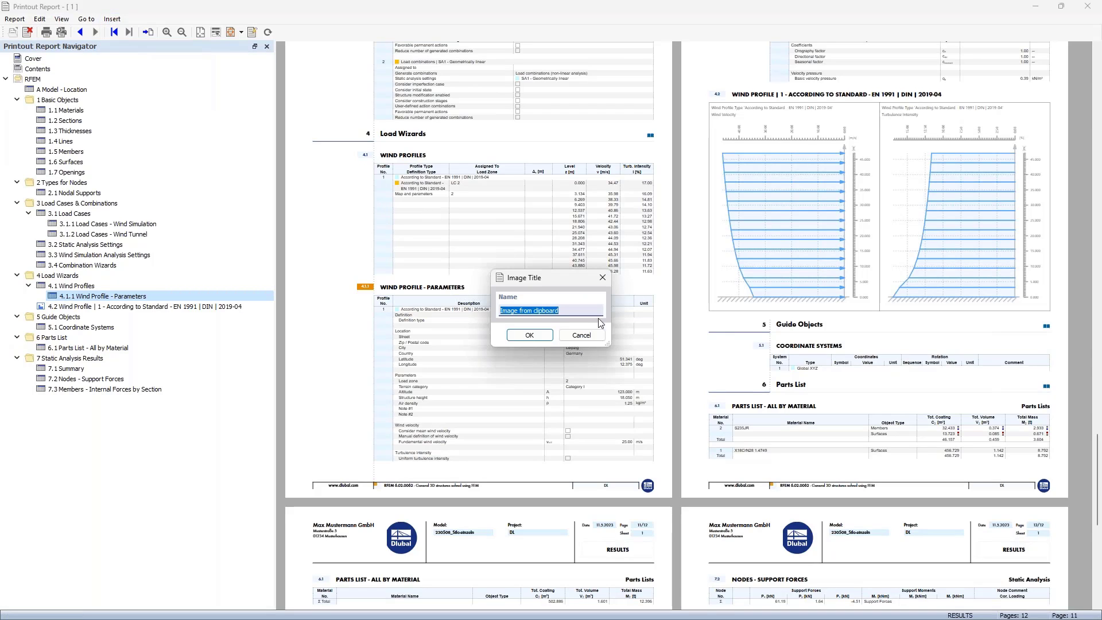
left_click(529, 335)
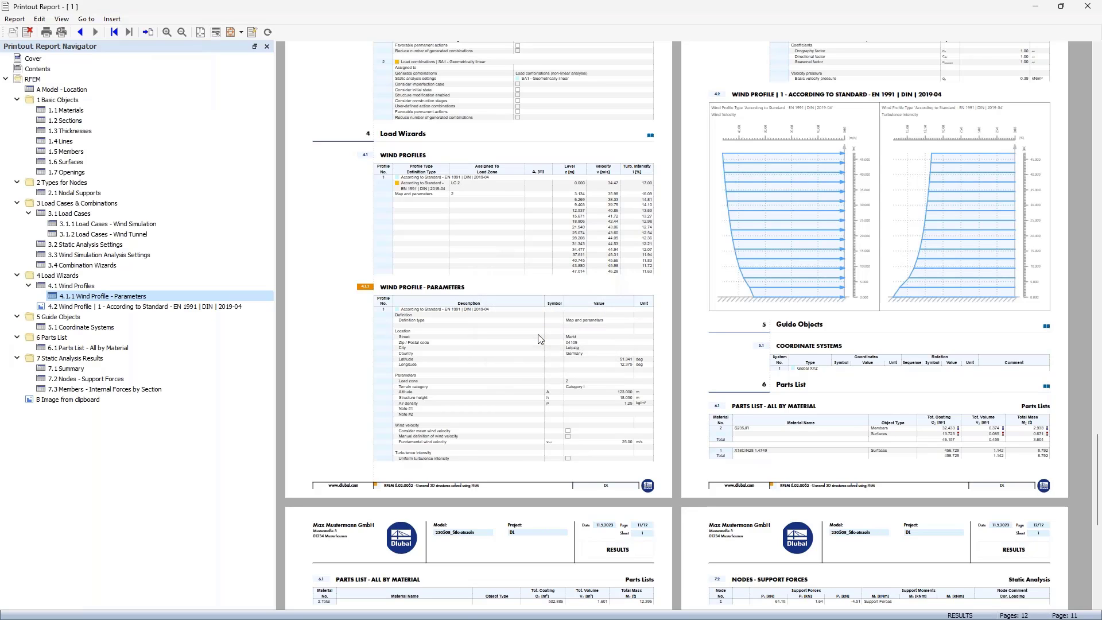
left_click(263, 308)
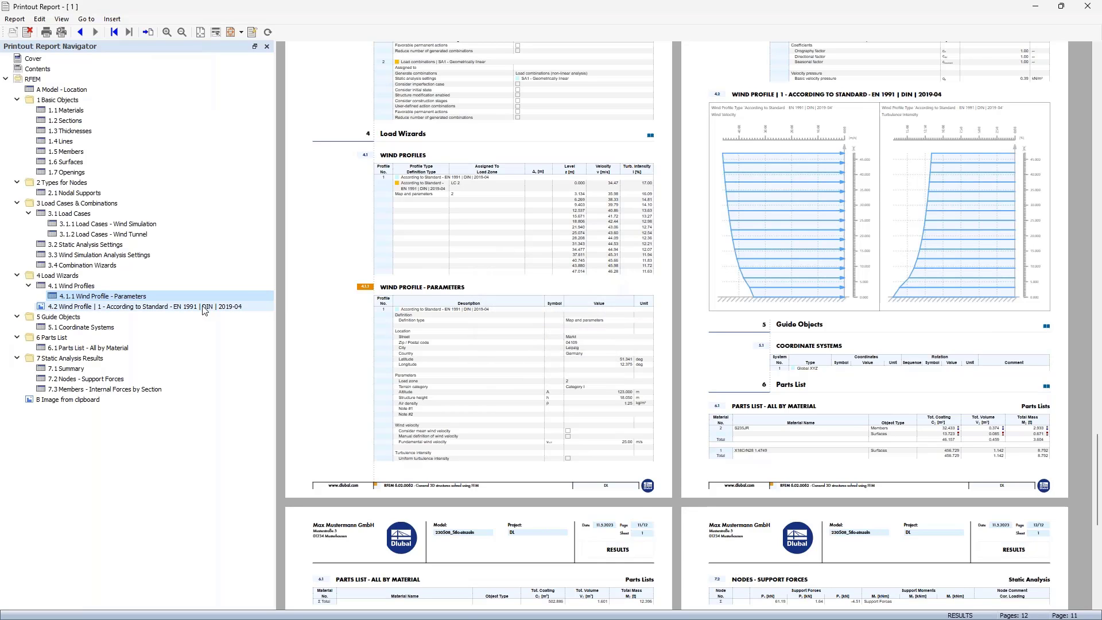
scroll(580, 270, "down", 7)
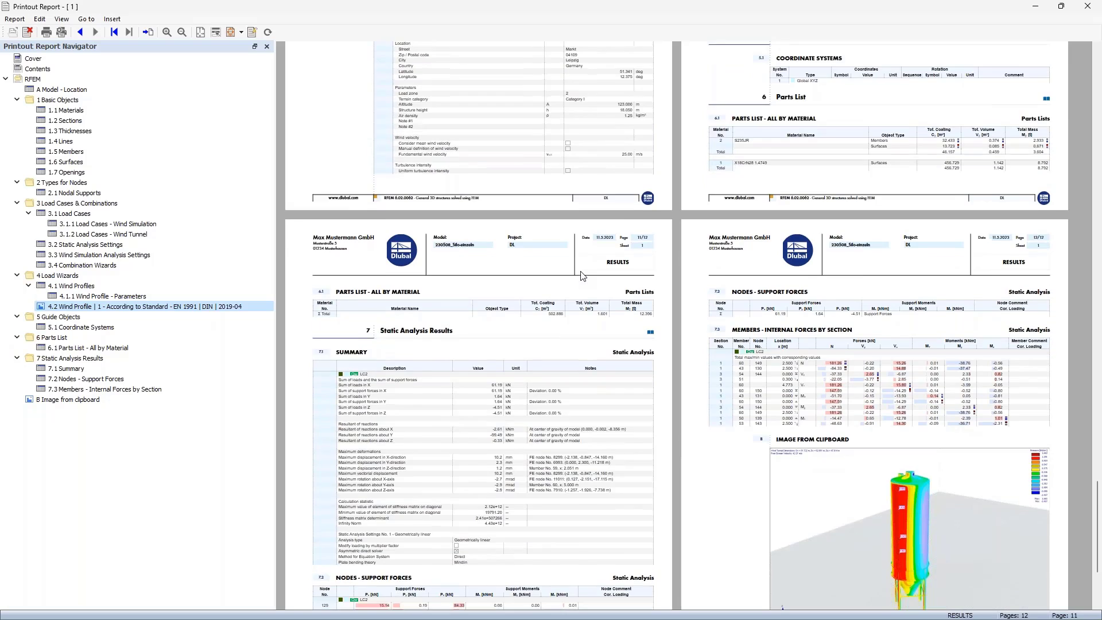
scroll(992, 342, "up", 4, "ctrl")
scroll(956, 343, "down", 15)
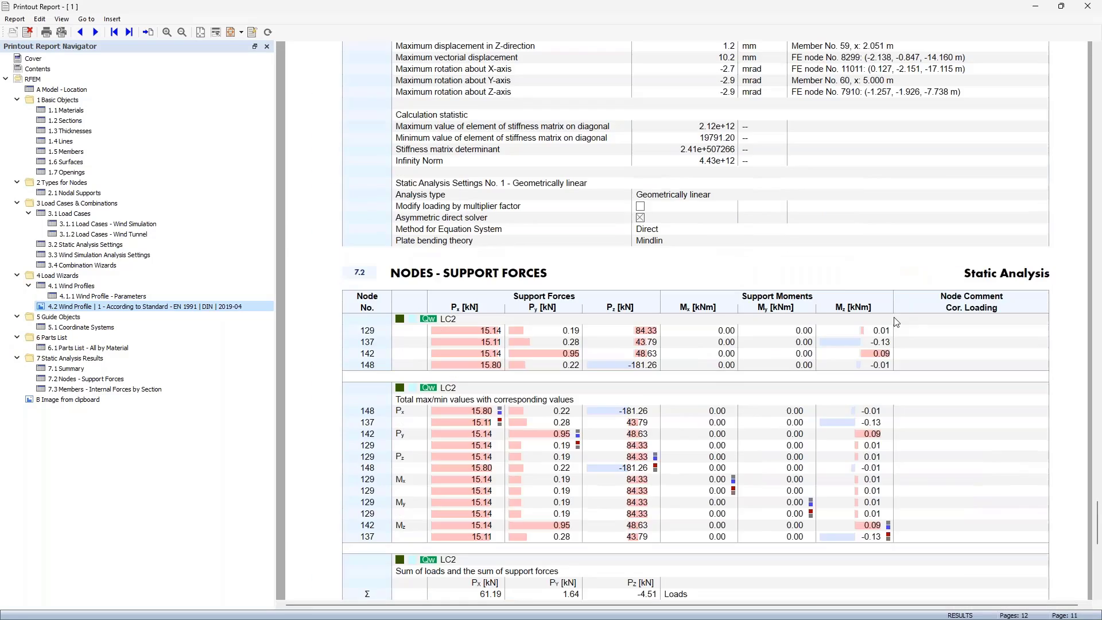
scroll(893, 316, "down", 3, "ctrl")
scroll(894, 317, "down", 10)
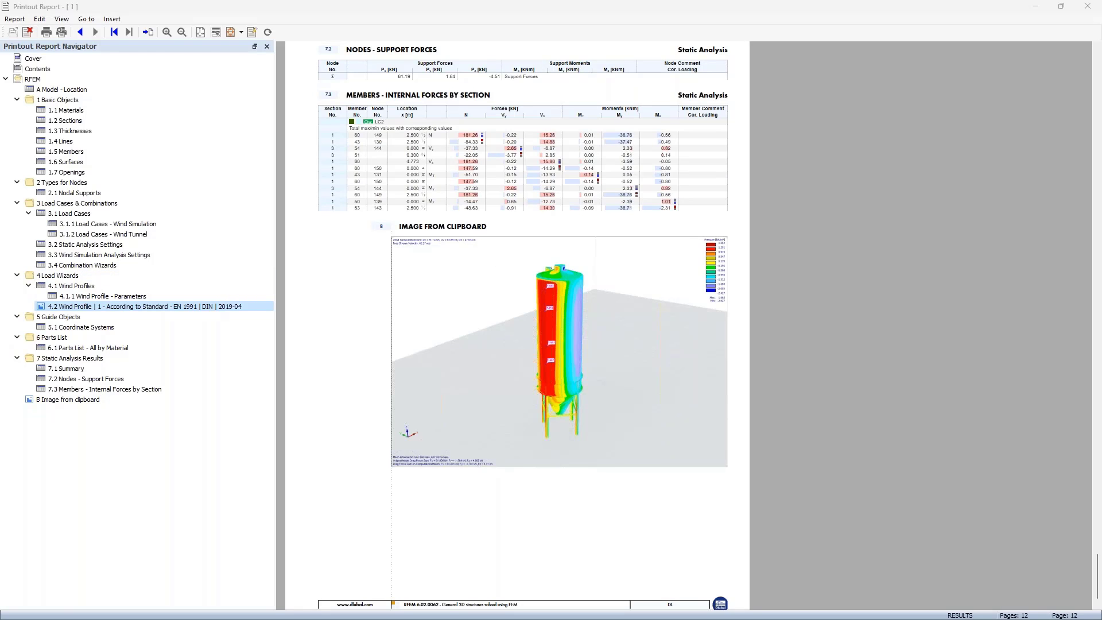
- Switch to RWIND, print the silo's streamlines view to the clipboard and paste it into the blank Word document
key("alt+Tab")
middle_click_drag(394, 307, 352, 316, "ctrl")
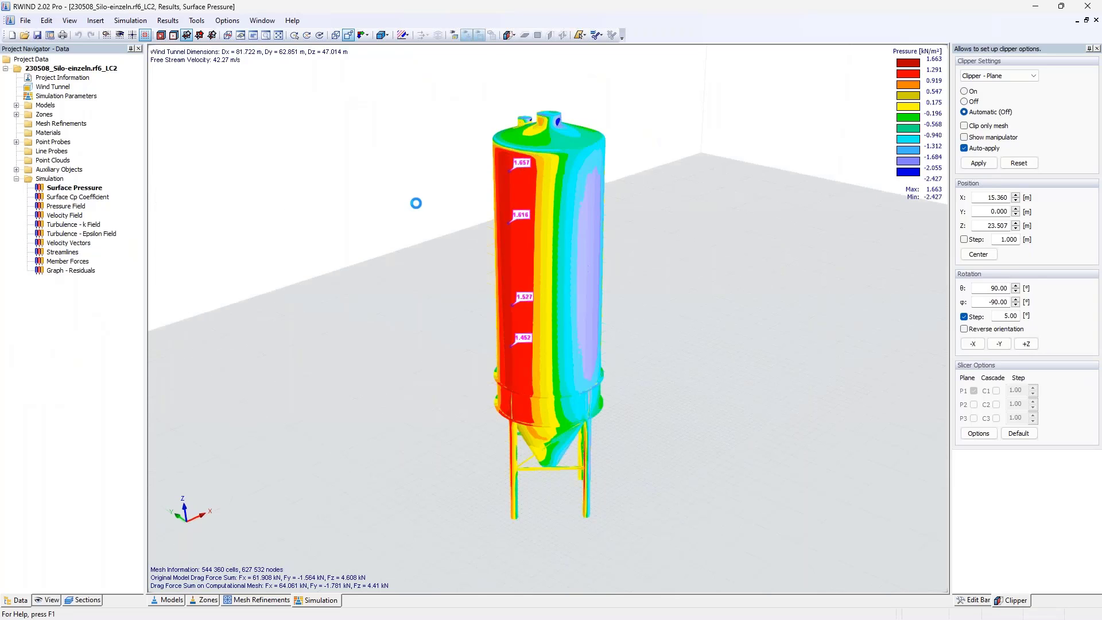
left_click(62, 252)
left_click(27, 21)
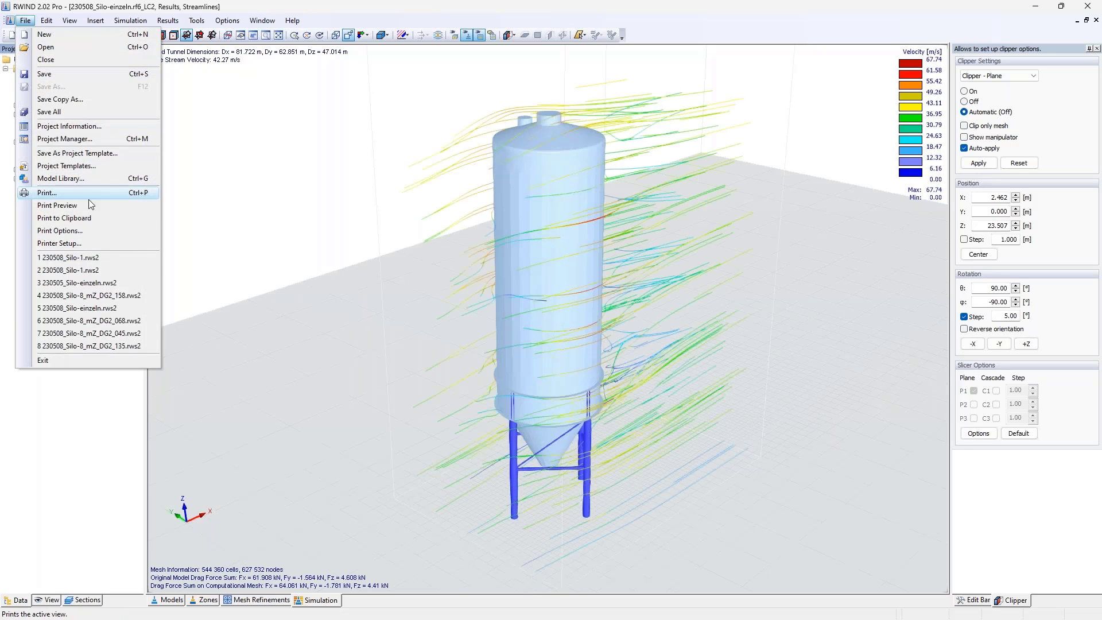
left_click(90, 219)
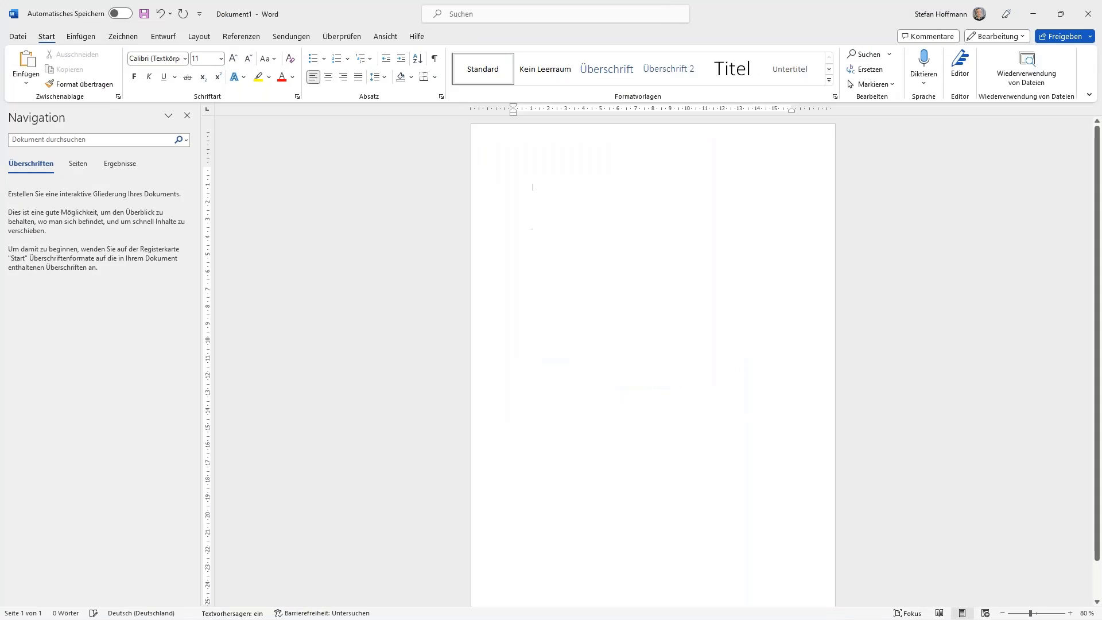
key("ctrl+v")
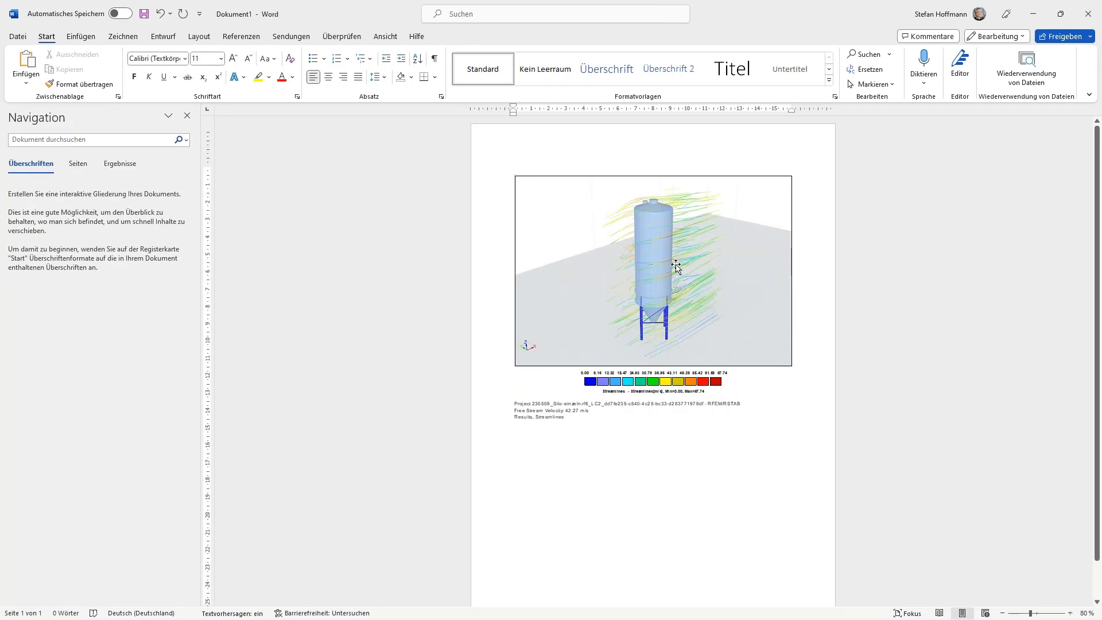
left_click(678, 269)
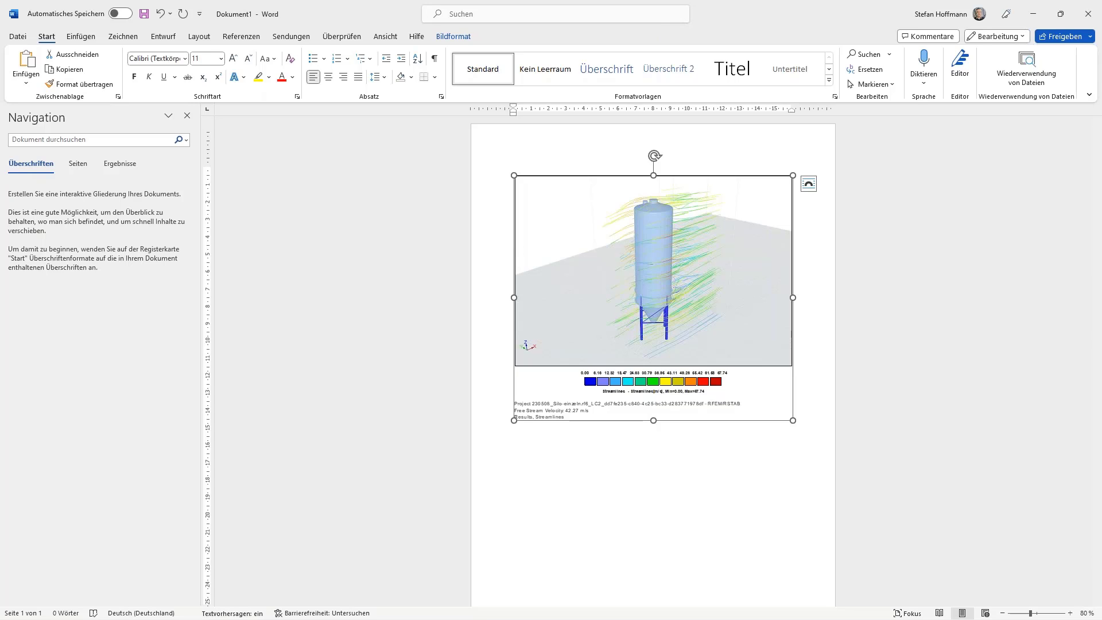
- Insert the streamlines image from the clipboard into the printout report and check both clipboard images there
key("alt+Tab")
left_click(114, 20)
left_click(127, 43)
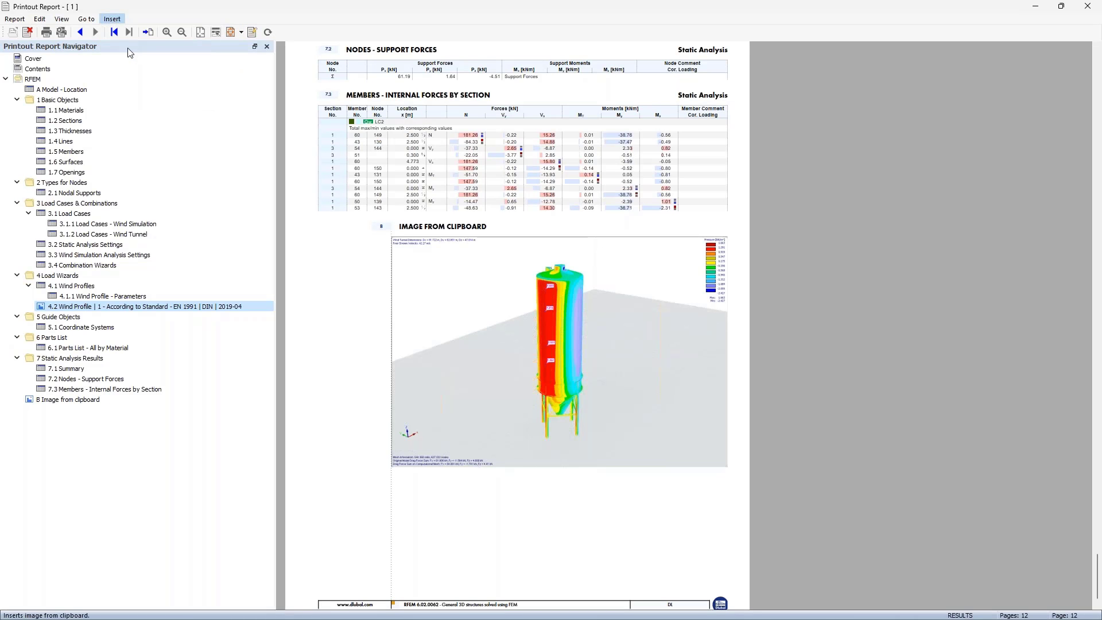
left_click(525, 335)
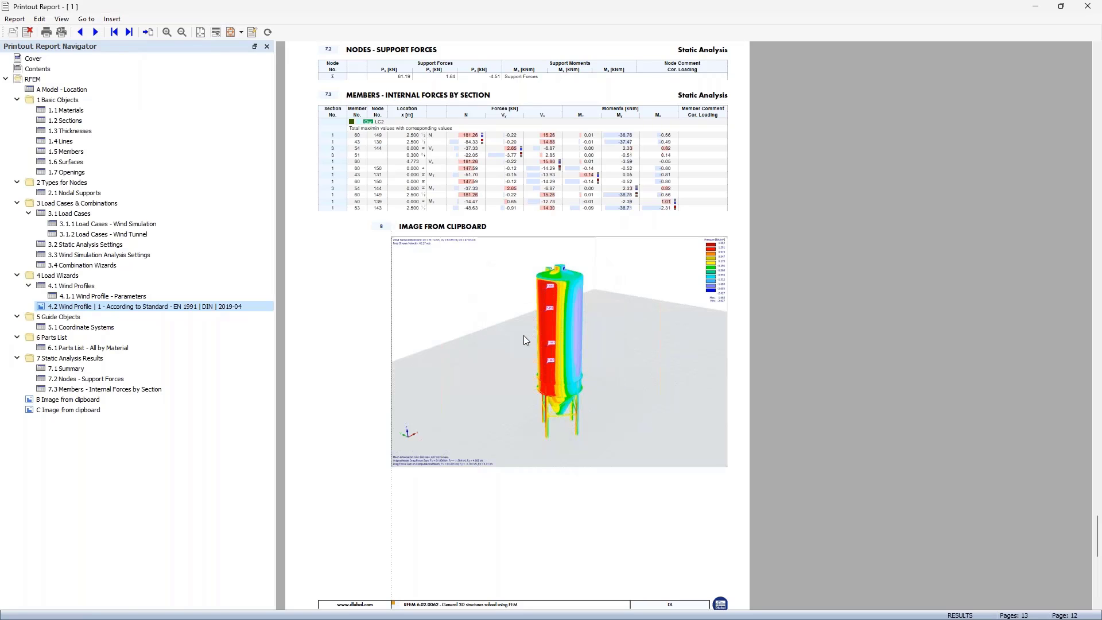
left_click(70, 409)
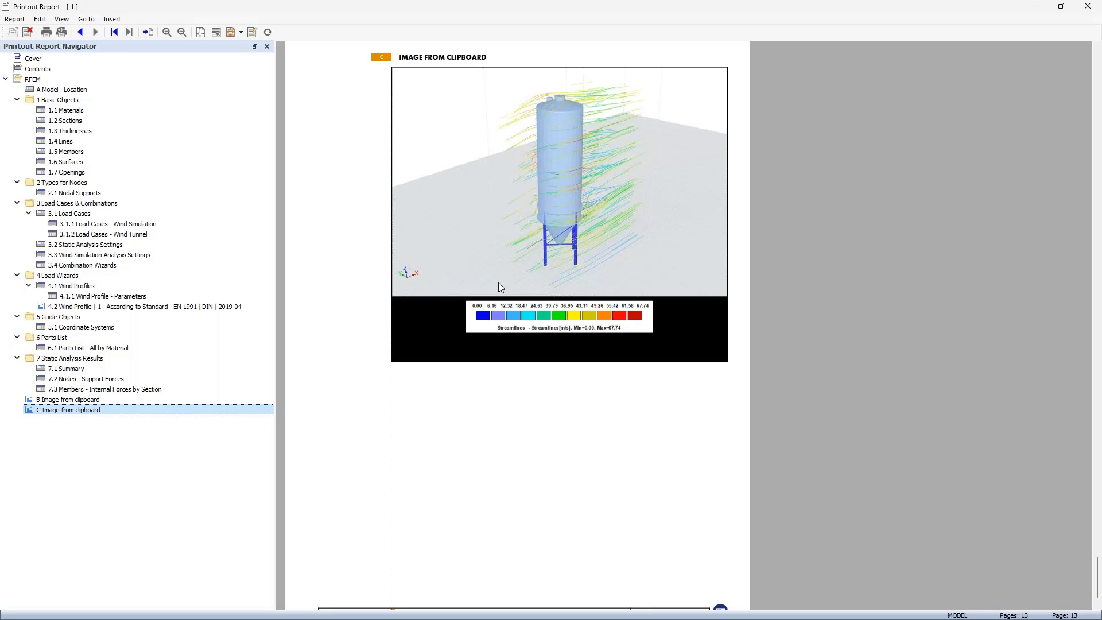
left_click(149, 400)
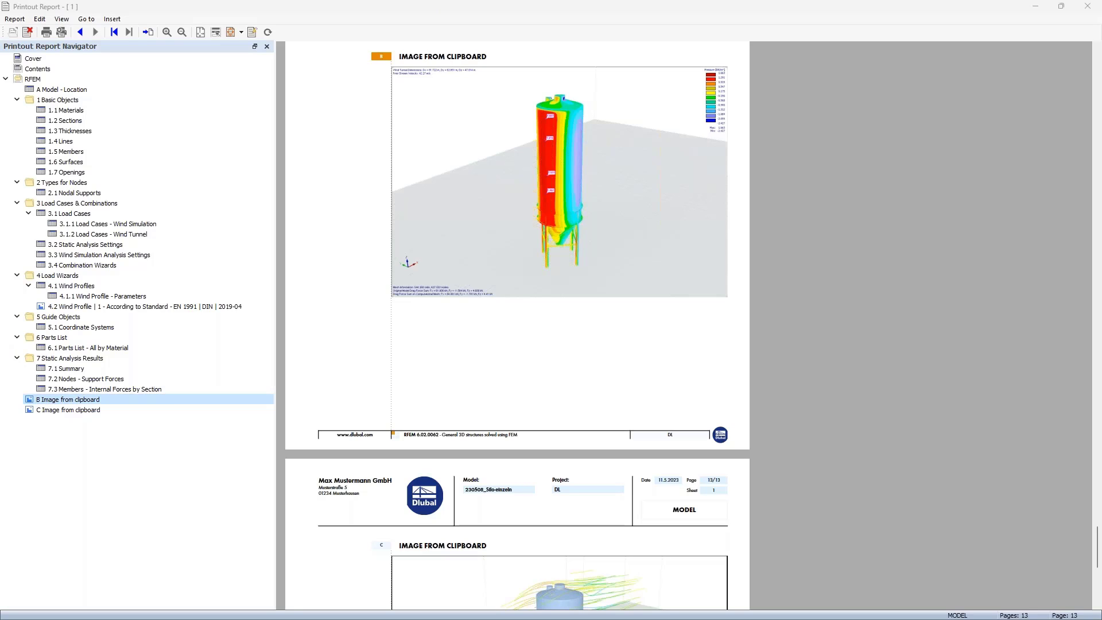
- Close the printout report and RWIND, dismiss Word's save prompt and return to the RFEM model
left_click(1097, 7)
key("alt+F4")
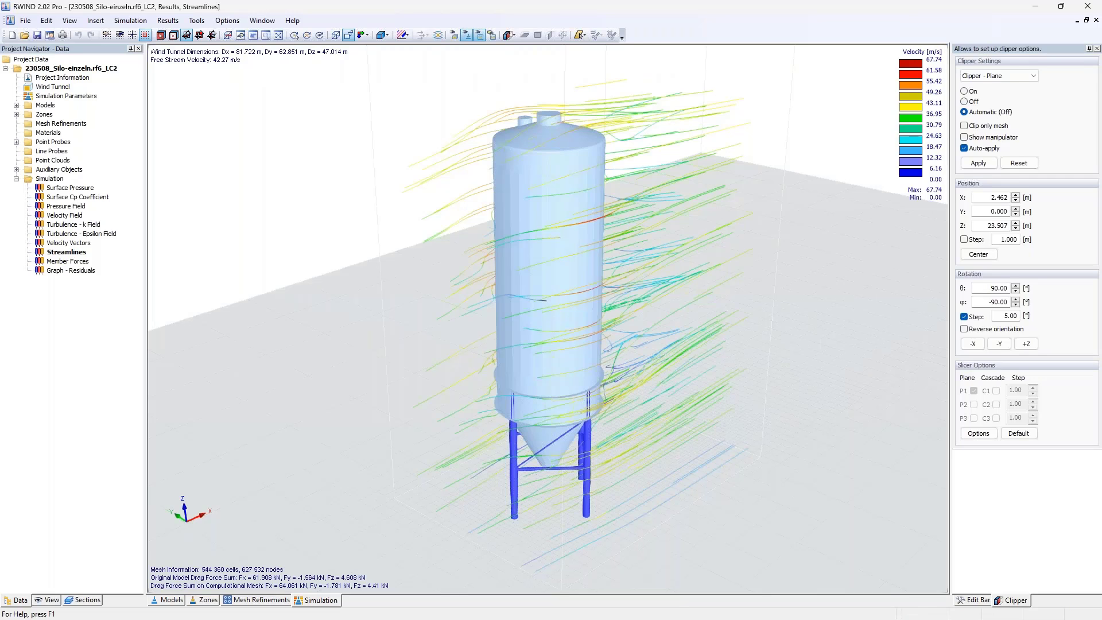
left_click(1088, 6)
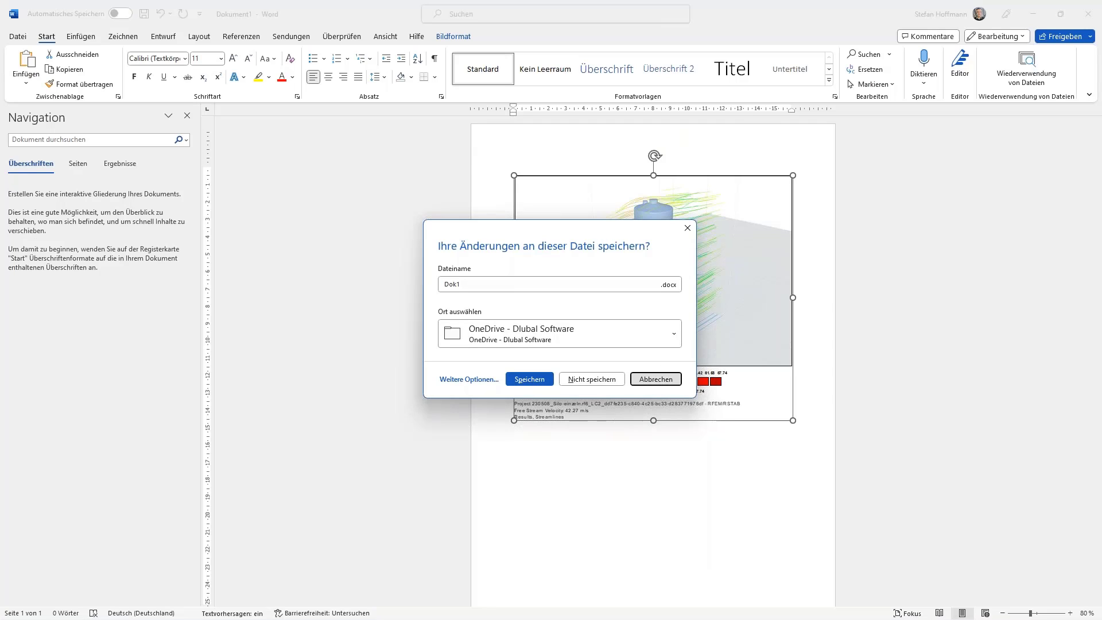
left_click(657, 378)
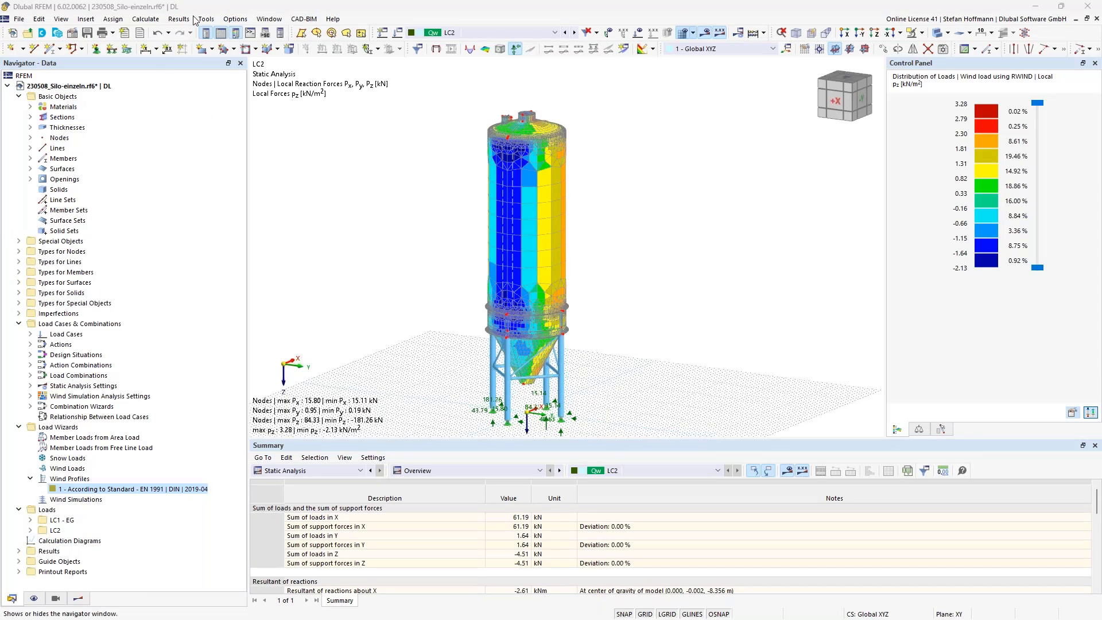
- Open LC2 in RWIND again and examine the residuals graph of the simulation
left_click(145, 19)
left_click(207, 236)
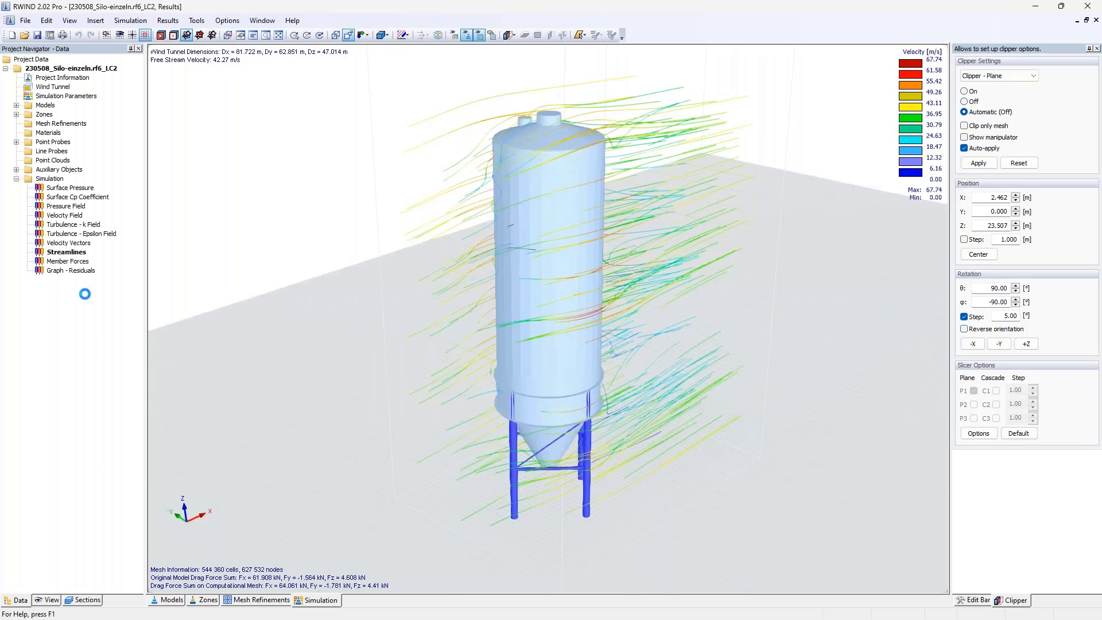
left_click(66, 271)
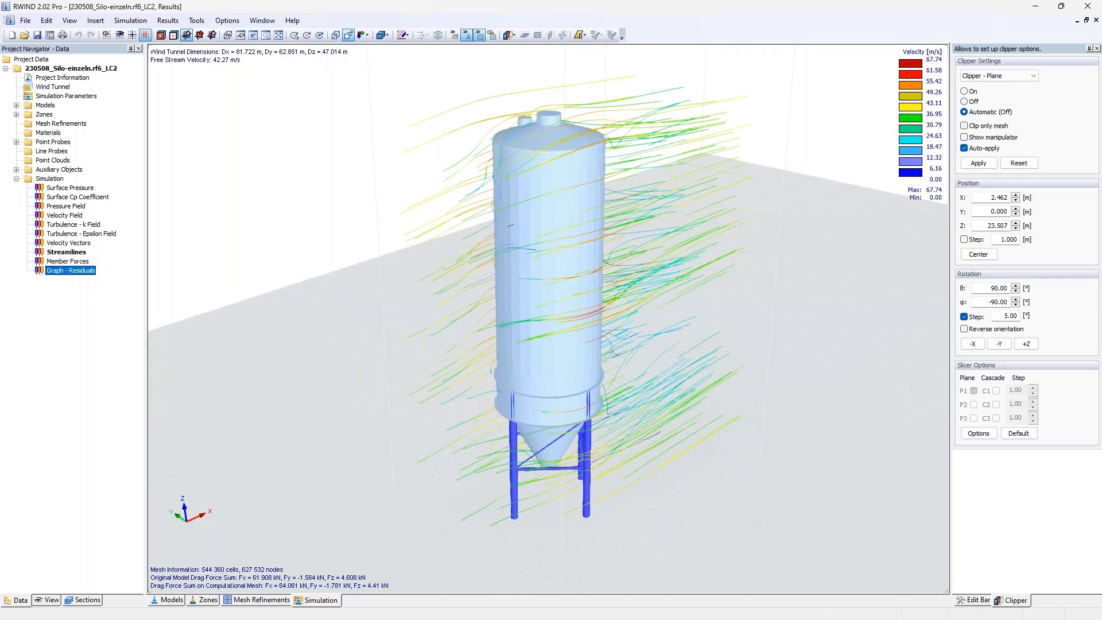
double_click(66, 271)
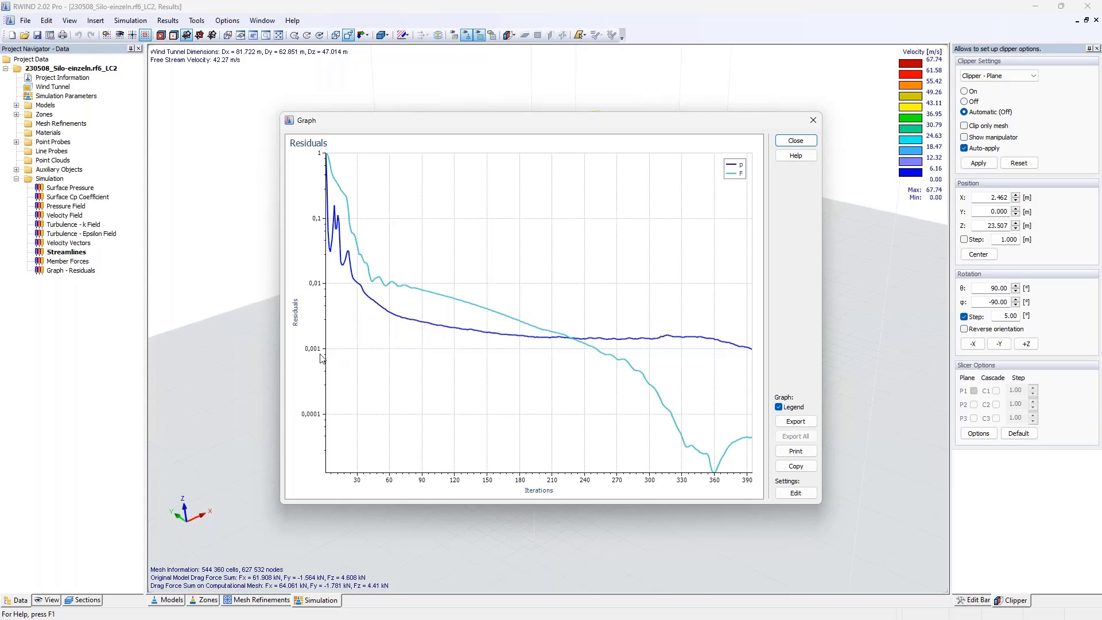
key("Escape")
- Review the steady flow iteration limits and residual target value in the simulation parameters, and close RWIND to return to RFEM
left_click(130, 20)
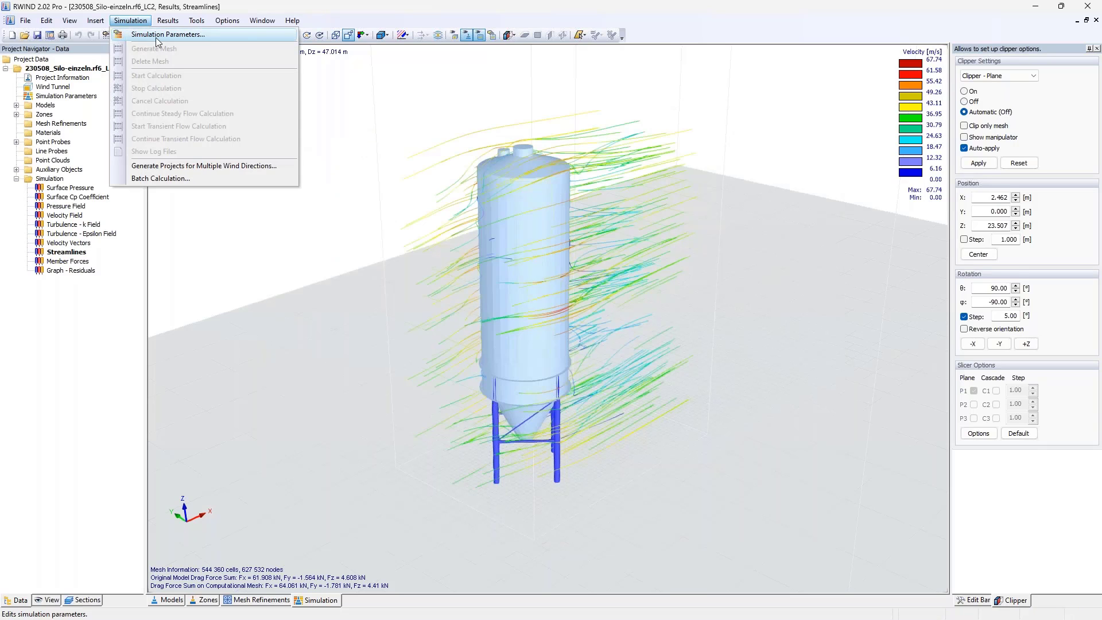
left_click(158, 36)
left_click(474, 164)
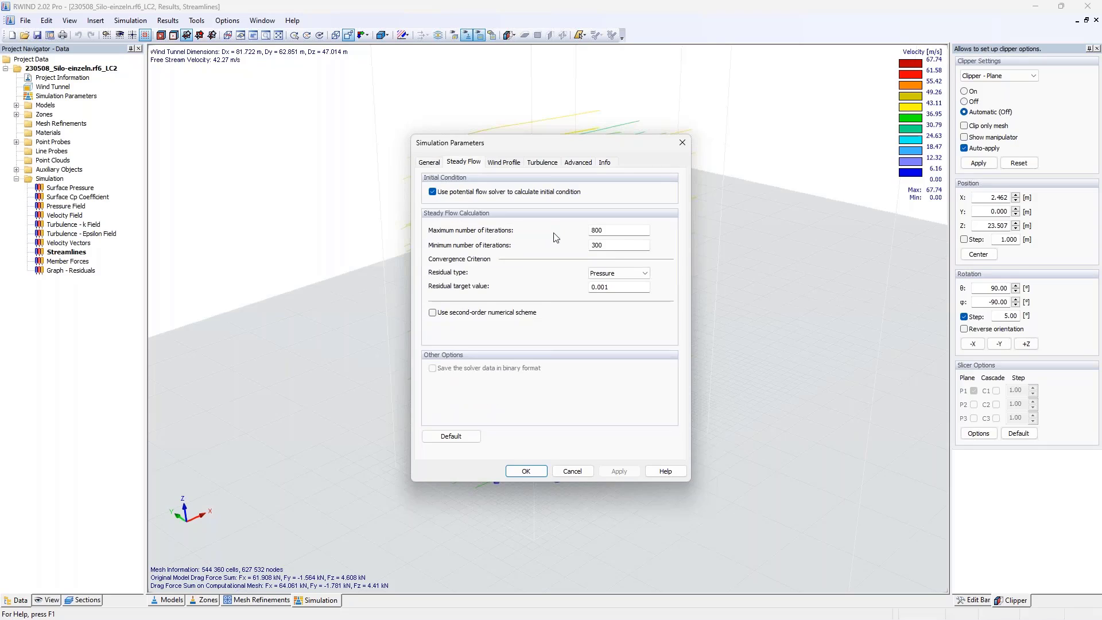
double_click(600, 245)
double_click(592, 286)
double_click(597, 245)
double_click(626, 286)
double_click(597, 230)
left_click(682, 143)
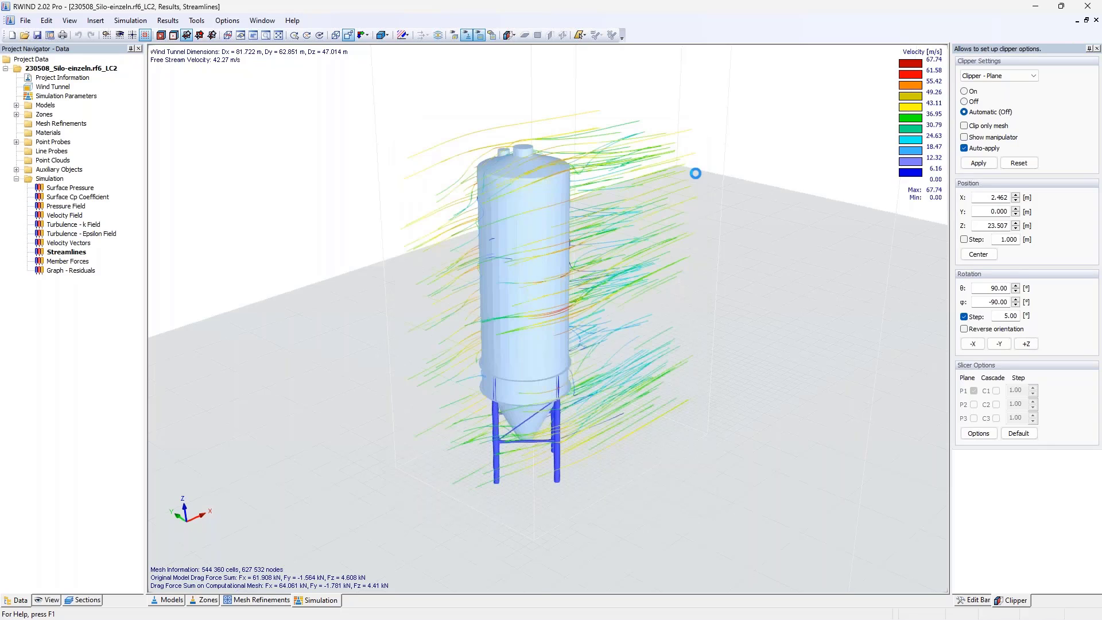
left_click(1087, 6)
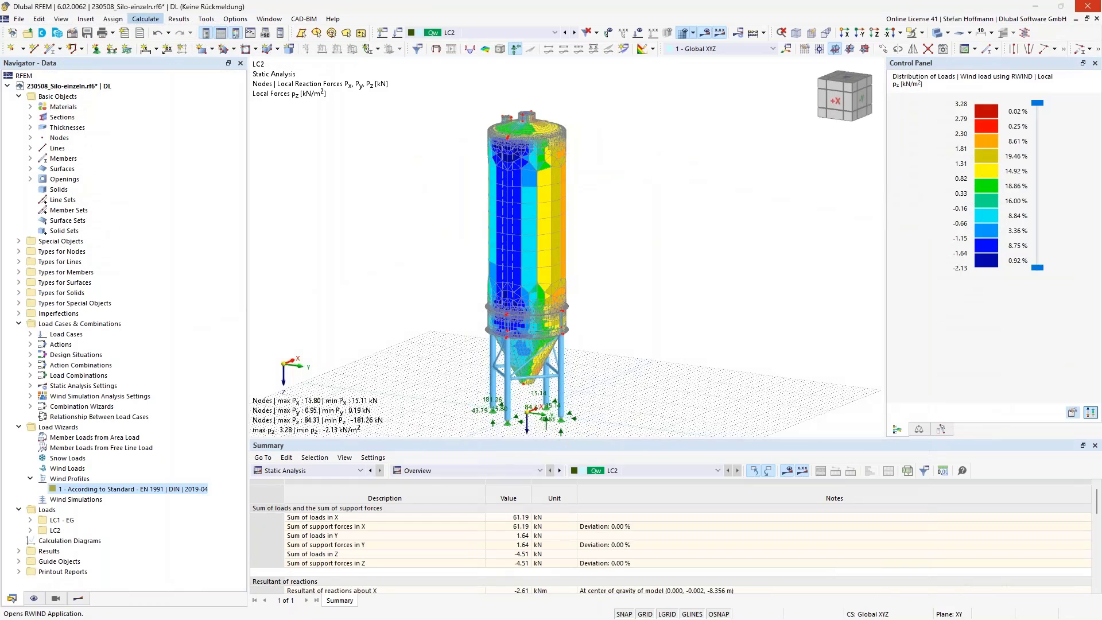